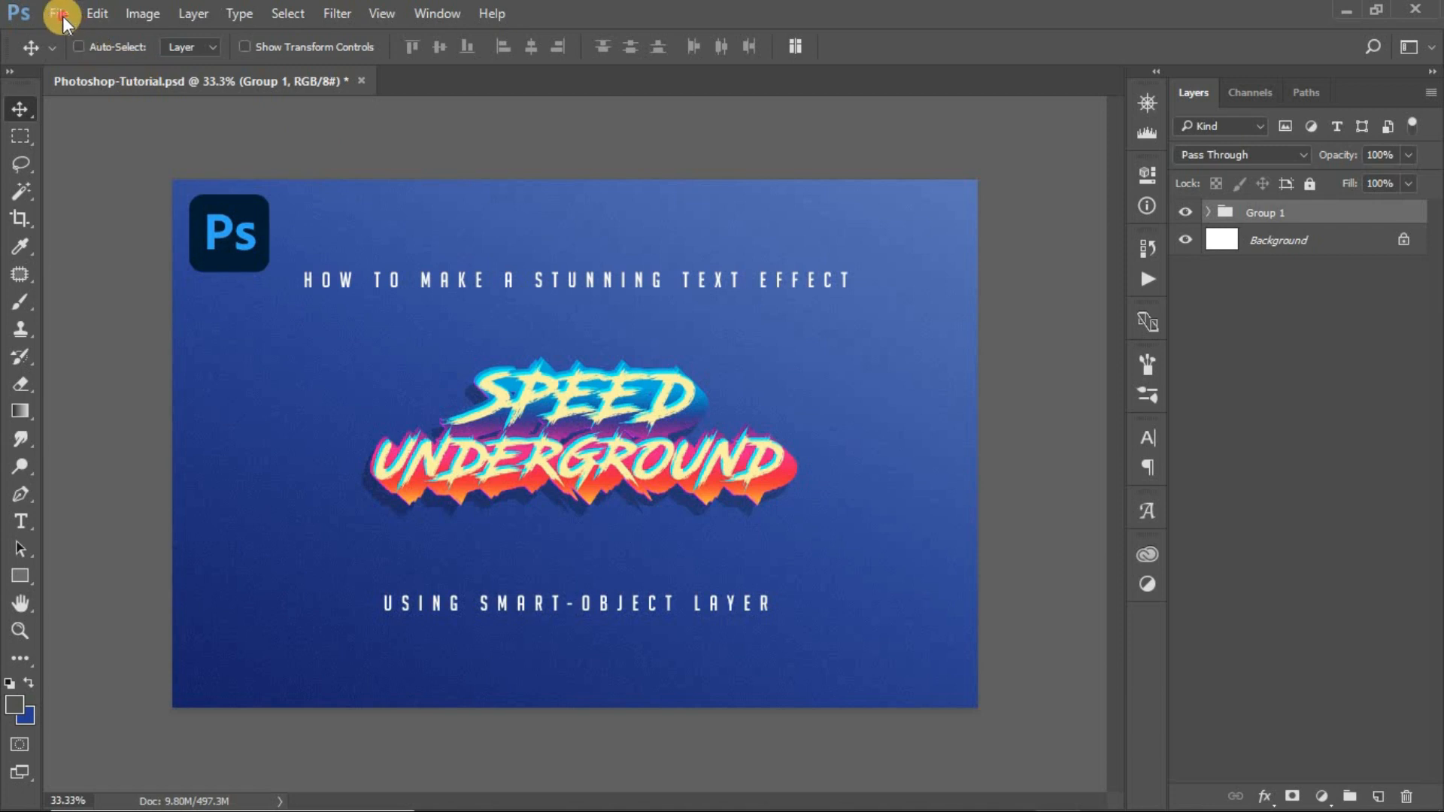
# - Create a new 3000 × 2000 pixel document at 300 pixels/inch in RGB Color with a white background
pyautogui.click(61, 16)
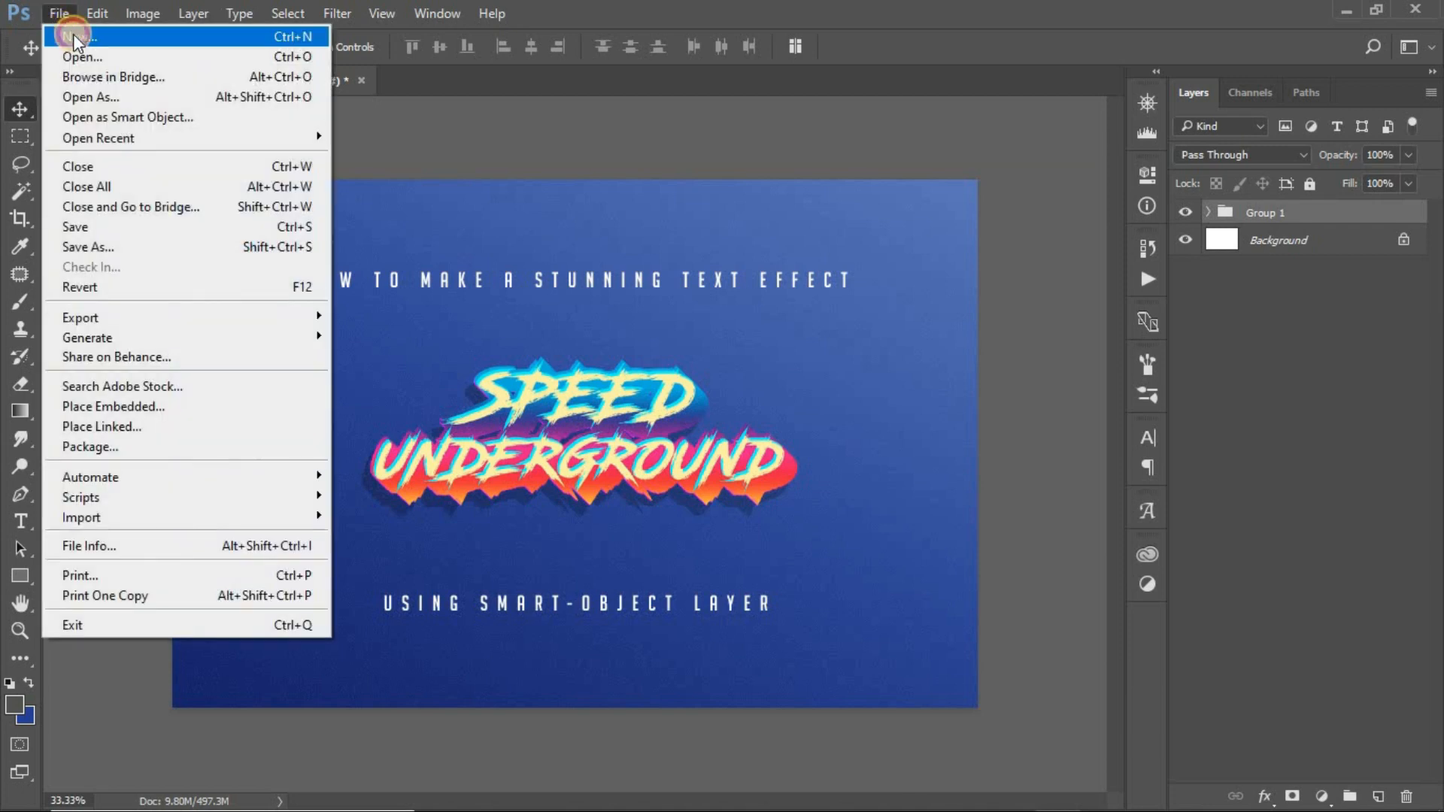
pyautogui.click(73, 34)
pyautogui.click(904, 276)
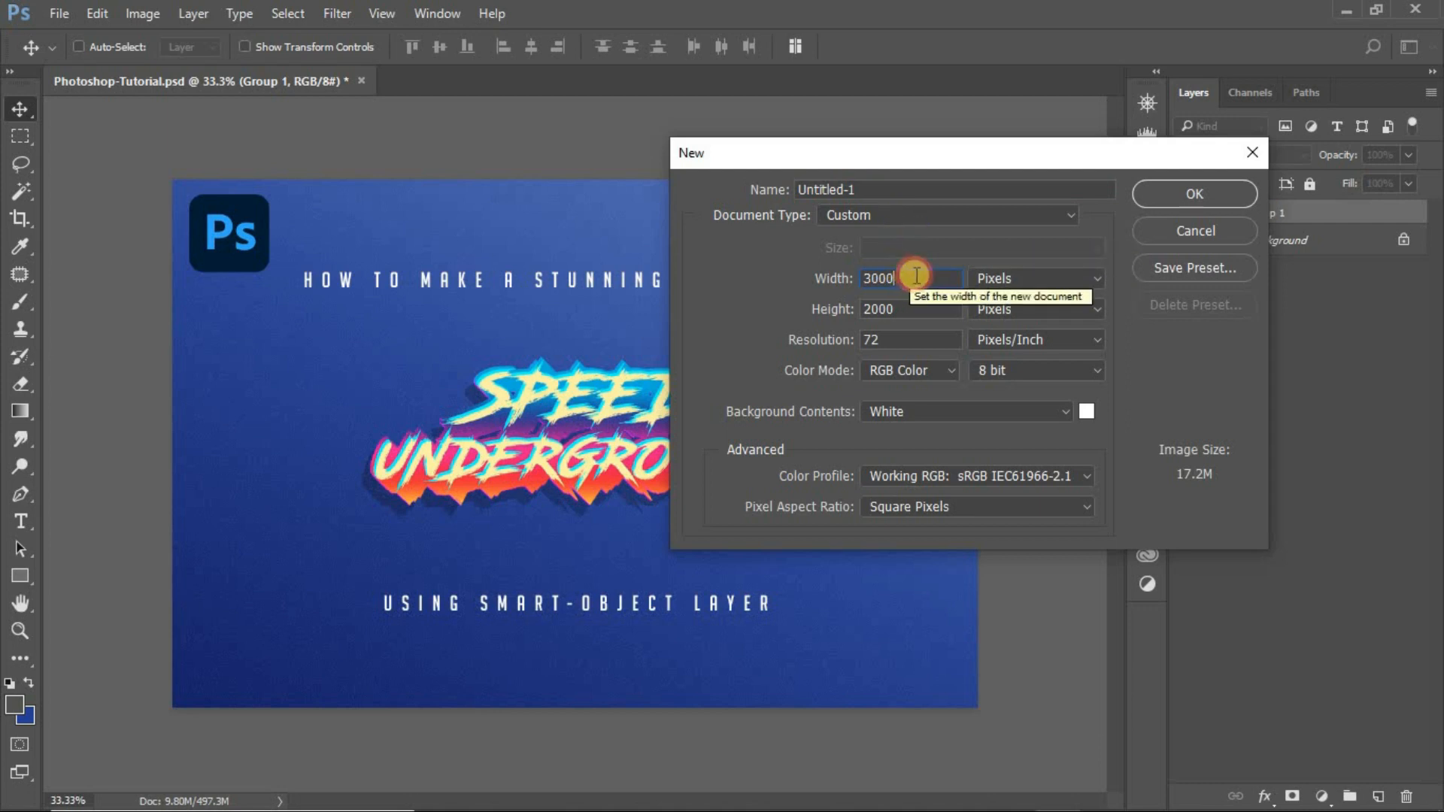
pyautogui.click(833, 271)
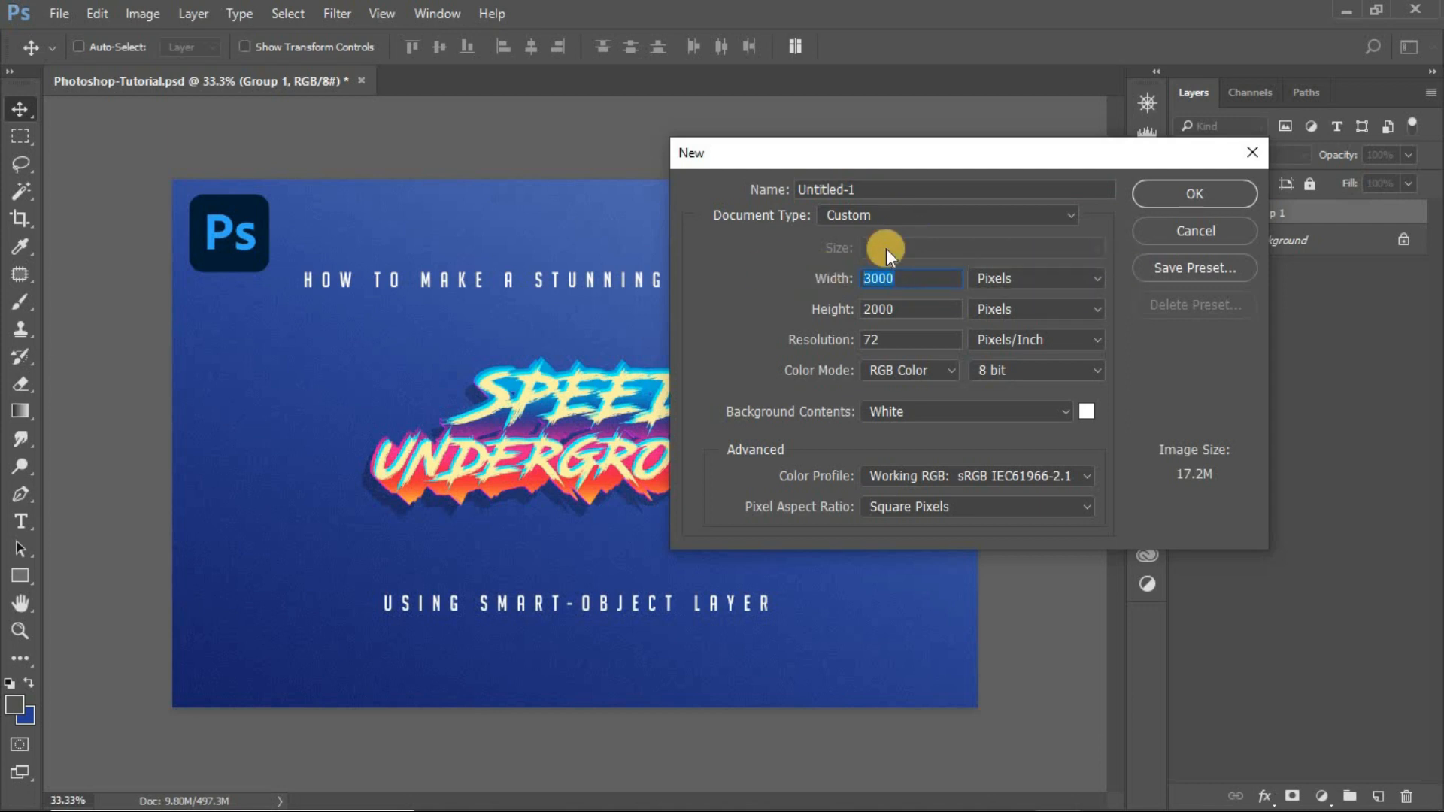
pyautogui.click(910, 309)
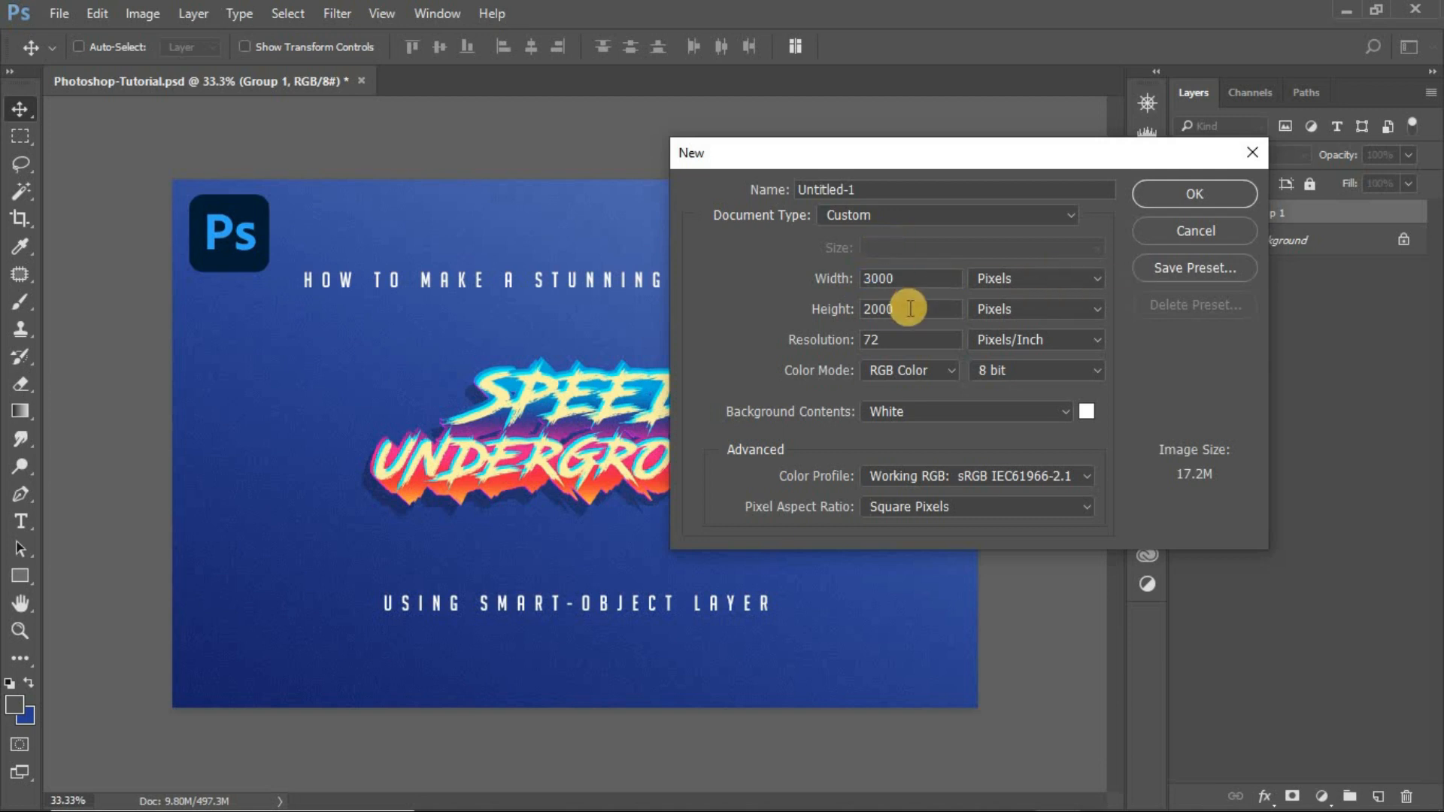
pyautogui.click(932, 310)
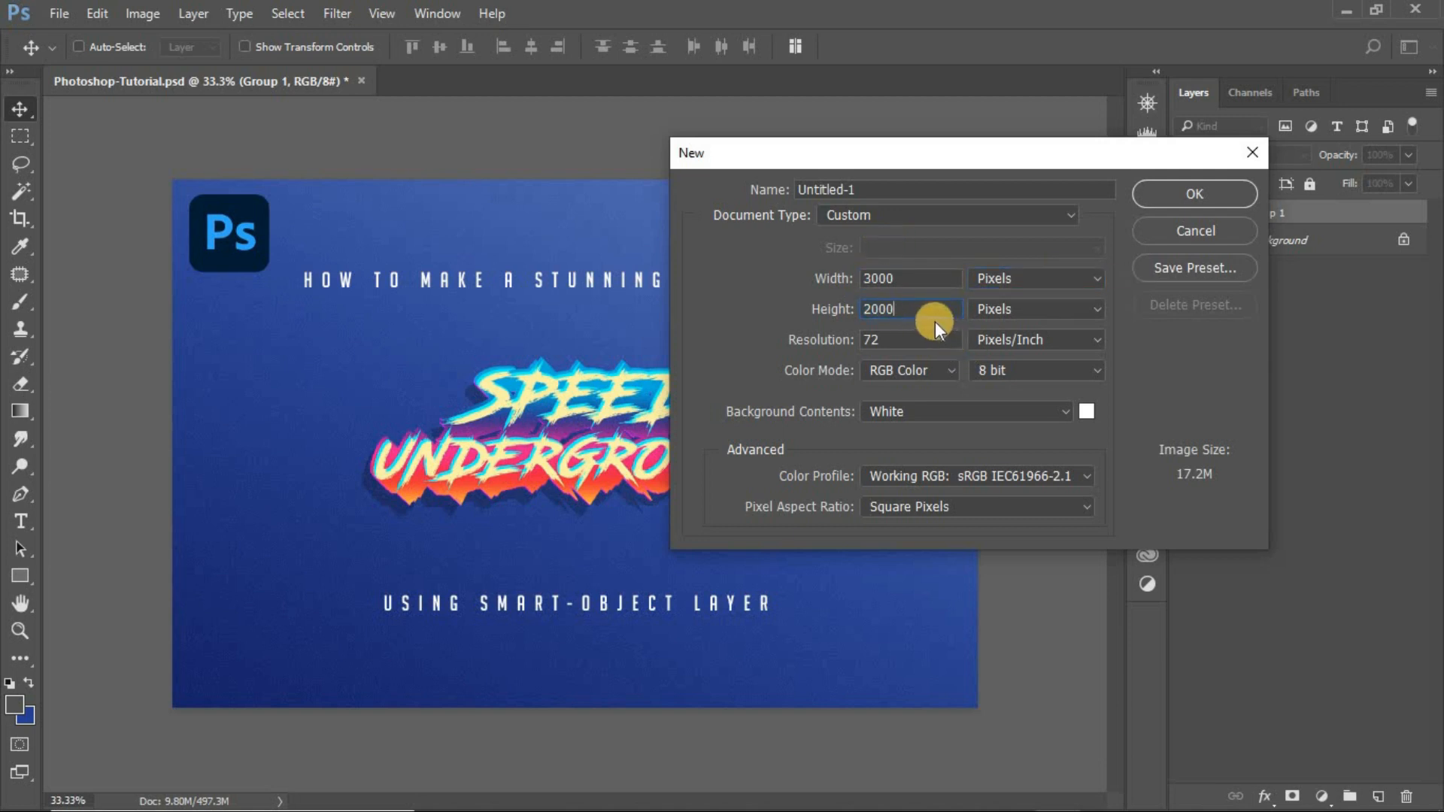
pyautogui.click(925, 336)
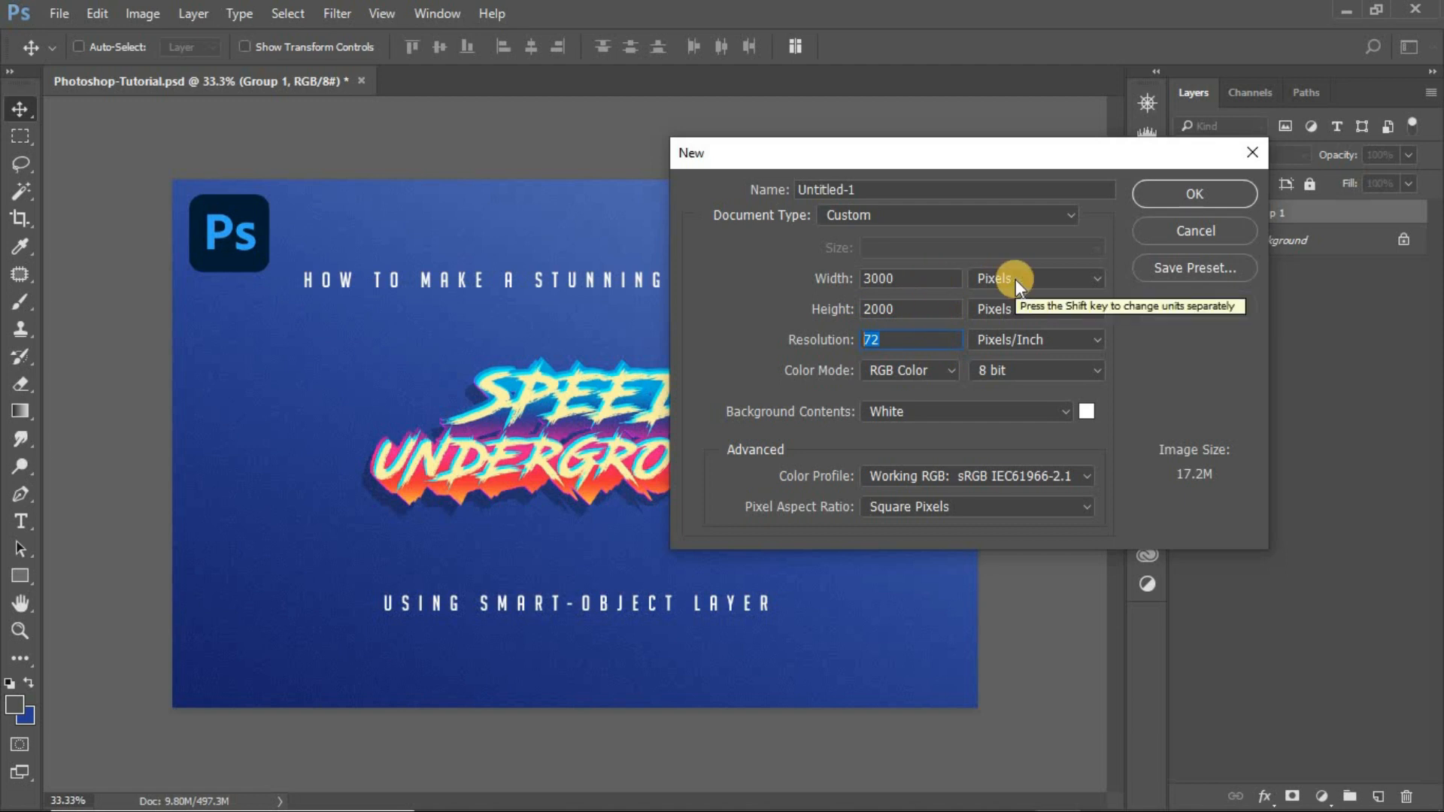
pyautogui.write('300')
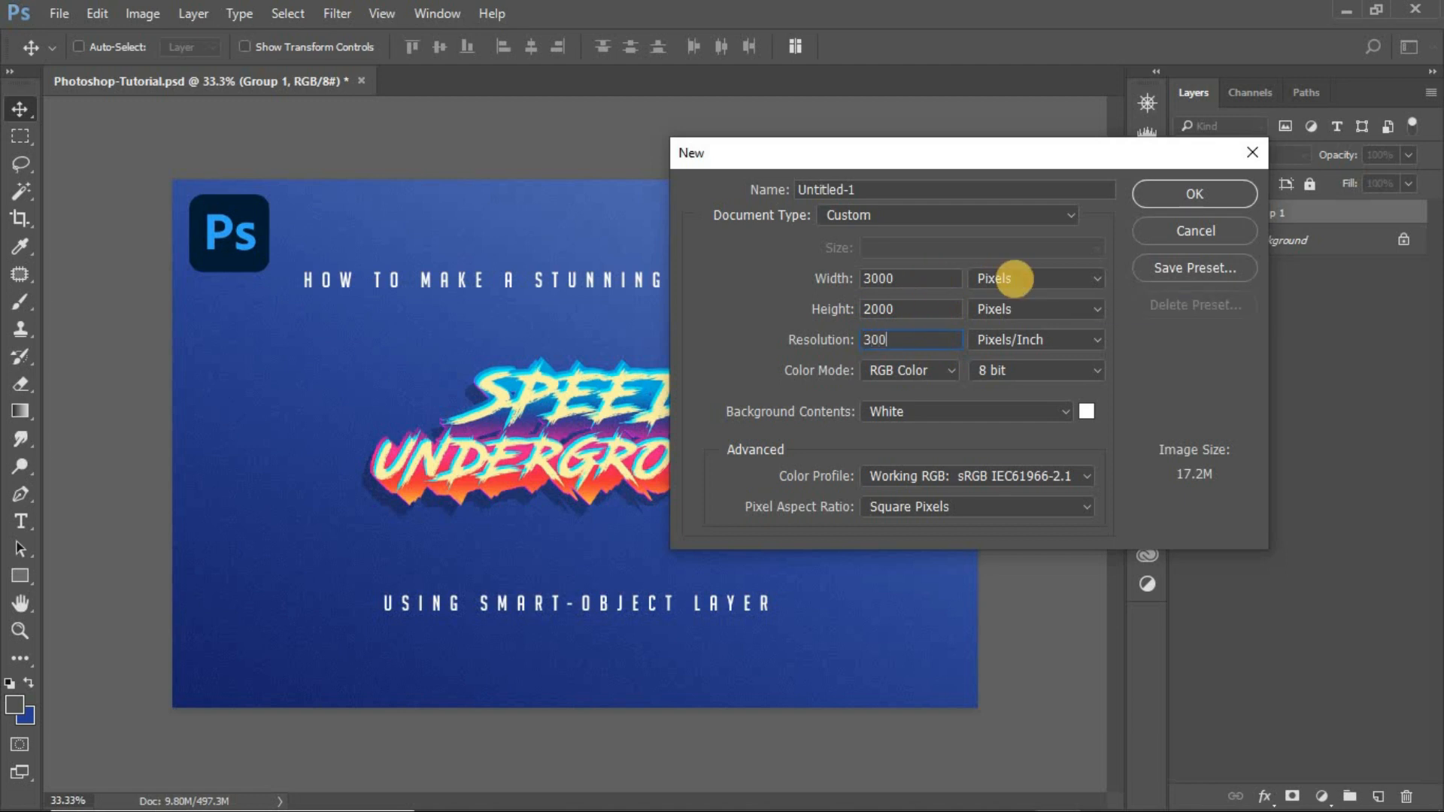
pyautogui.click(1189, 193)
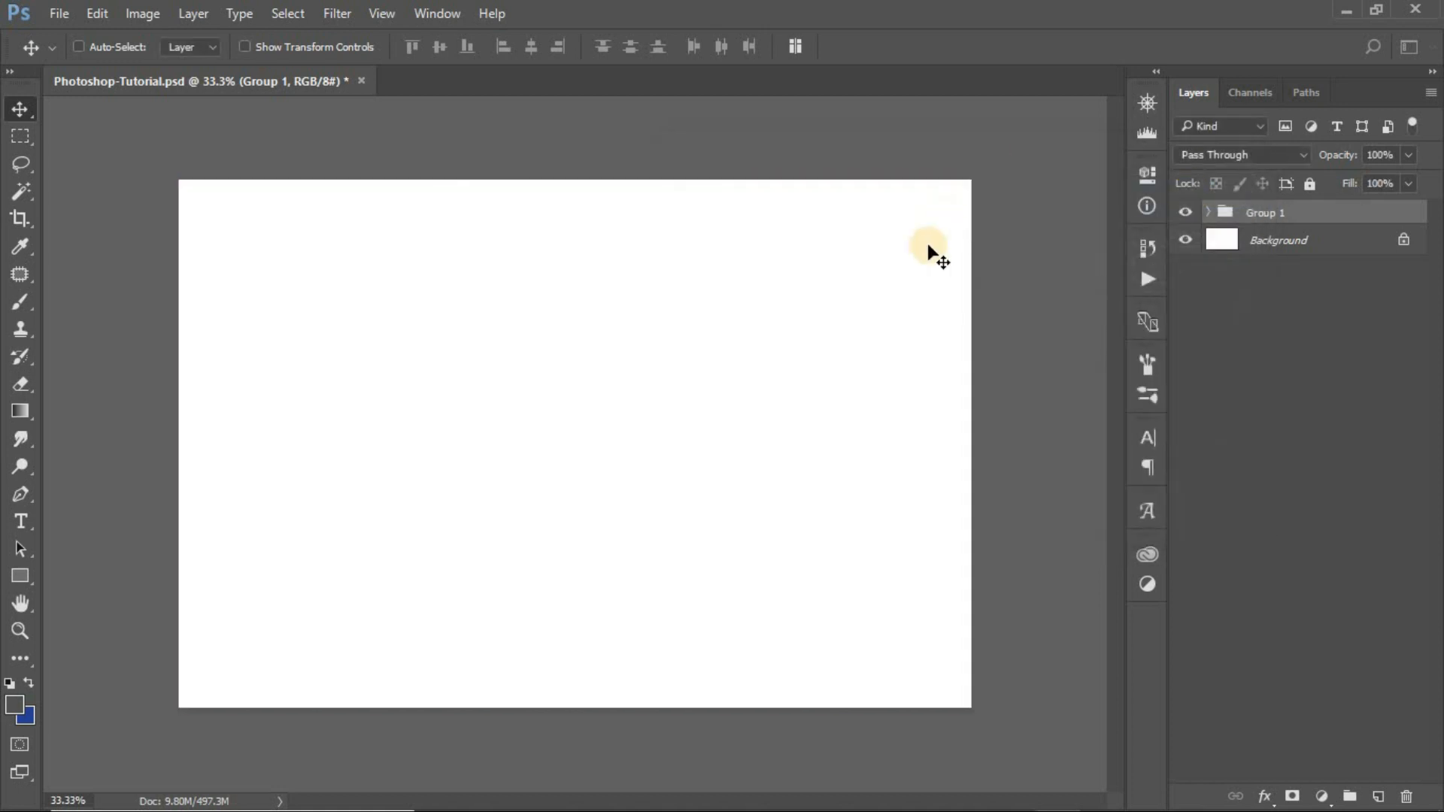
# - Duplicate the Background layer and rename the copy as Smart Object
pyautogui.moveTo(1316, 215); pyautogui.dragTo(1379, 795)
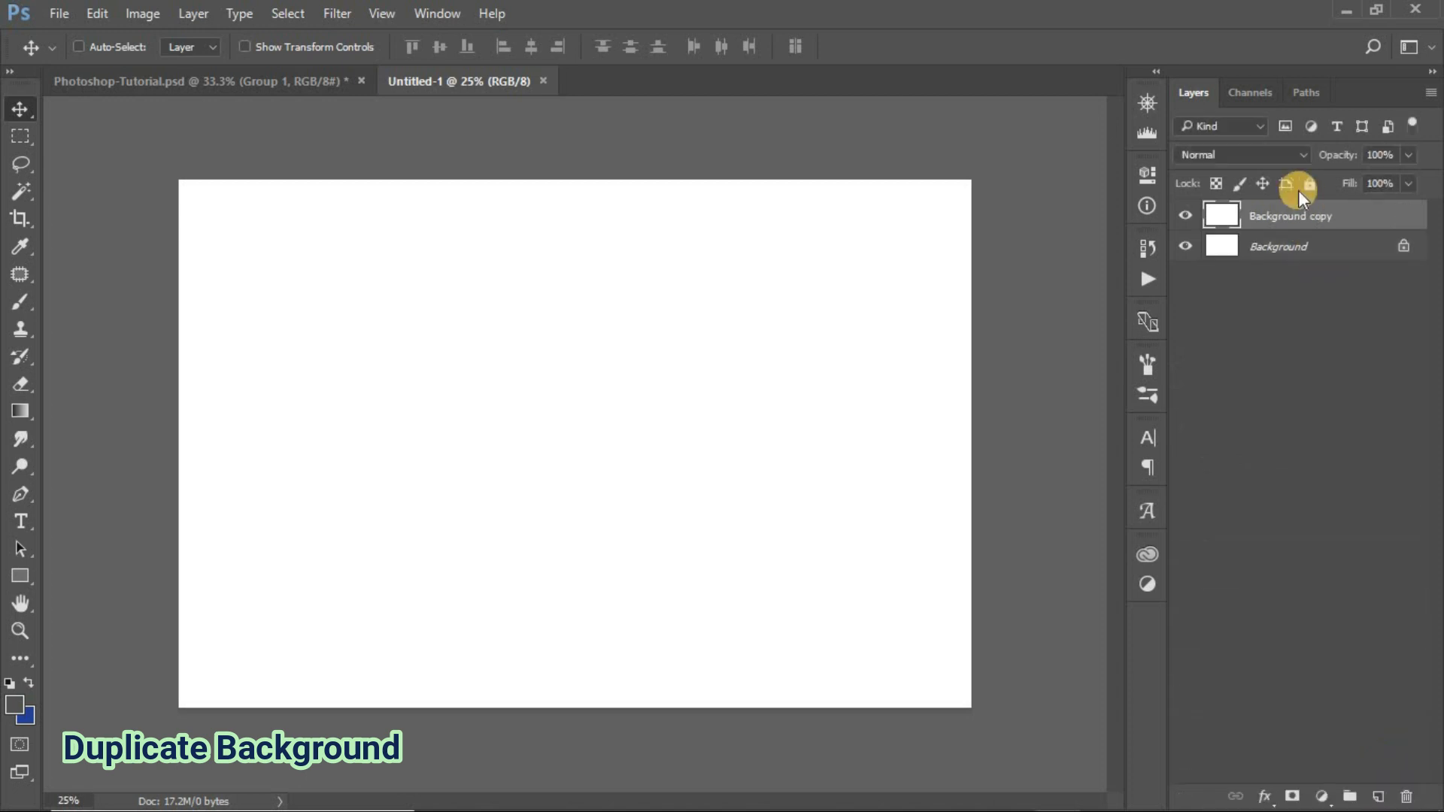
pyautogui.rightClick(1270, 214)
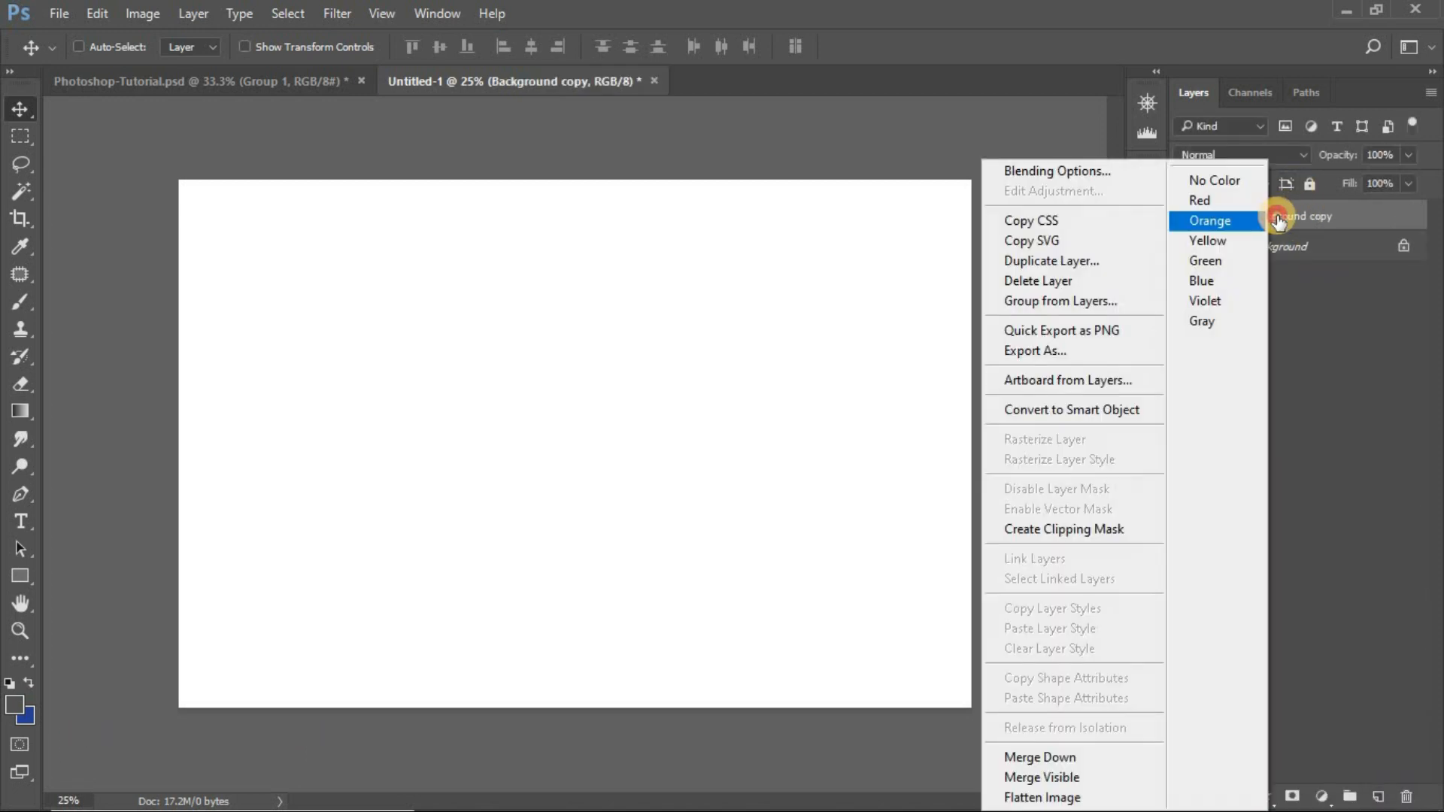
pyautogui.click(1279, 214)
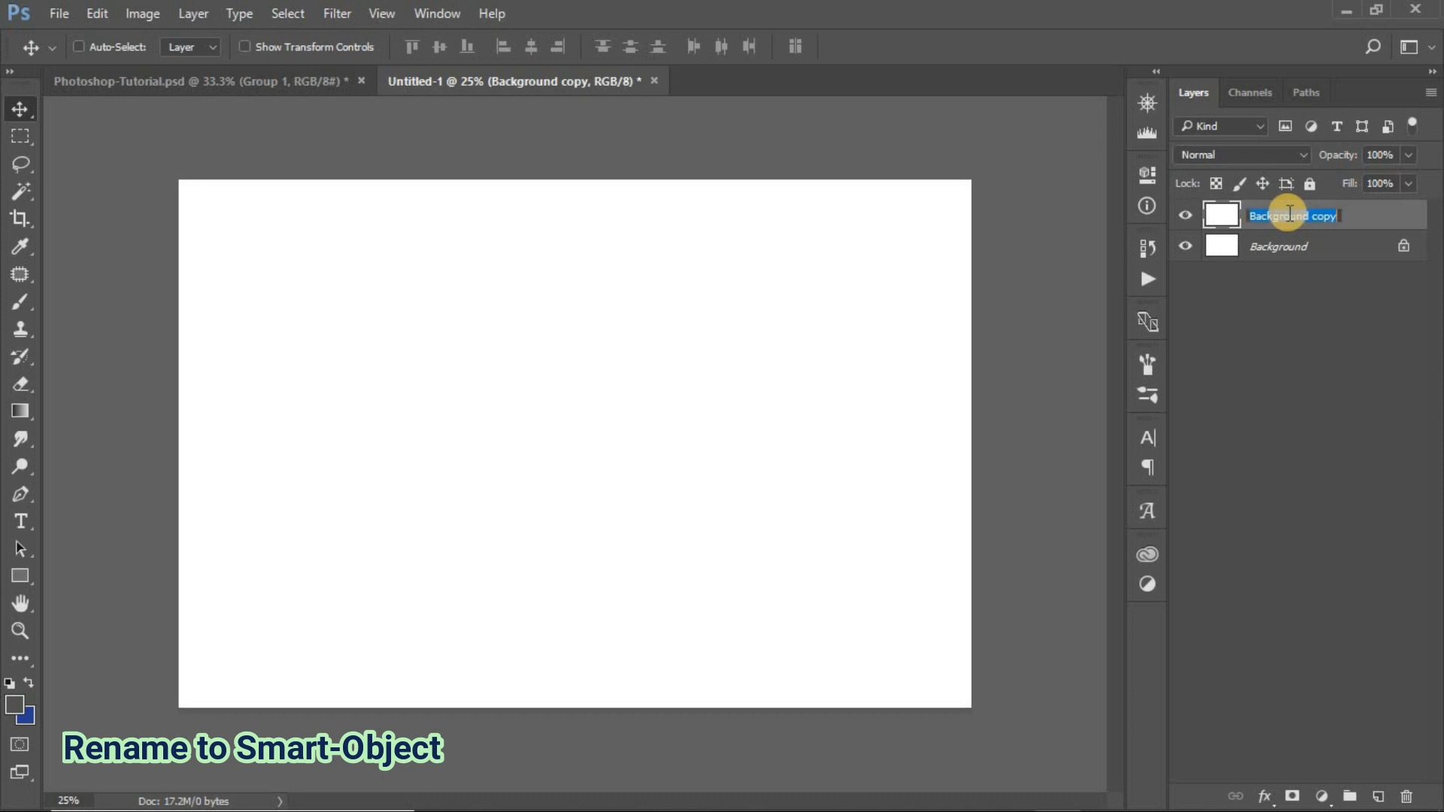
pyautogui.write('Smart O')
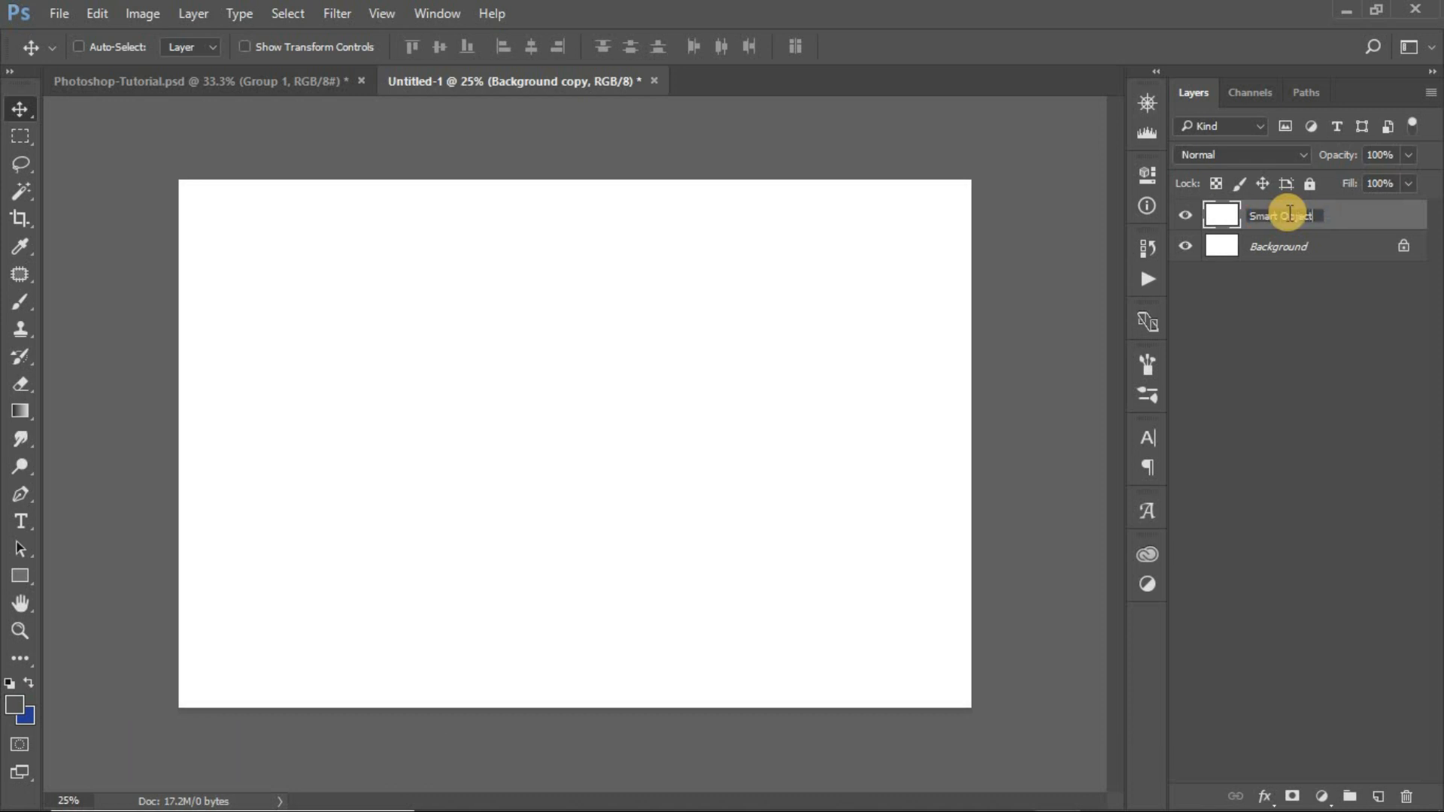
pyautogui.write('bject')
pyautogui.press('Return')
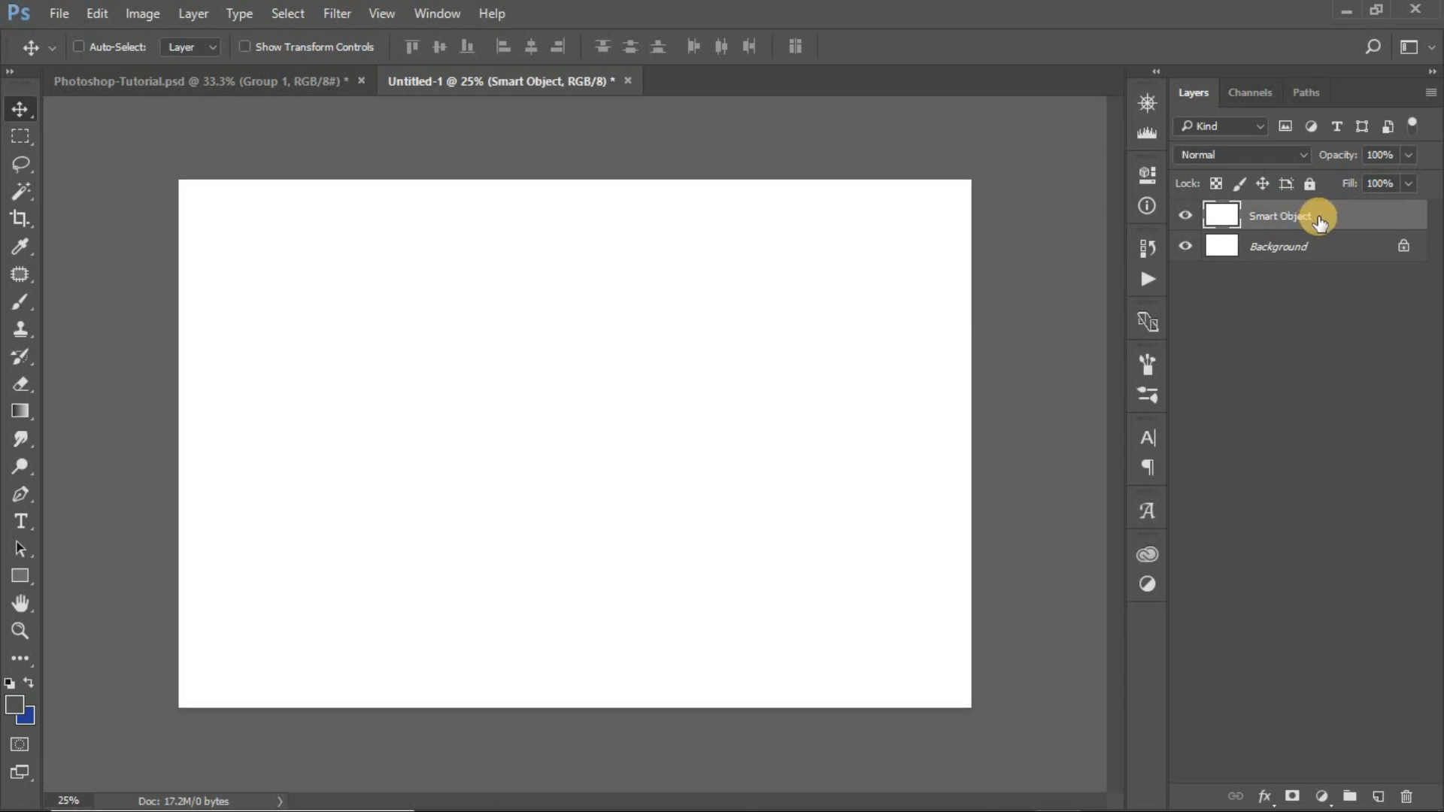
# - Convert the Smart Object layer to a smart object and duplicate it as a layer named Shadow
pyautogui.rightClick(1324, 214)
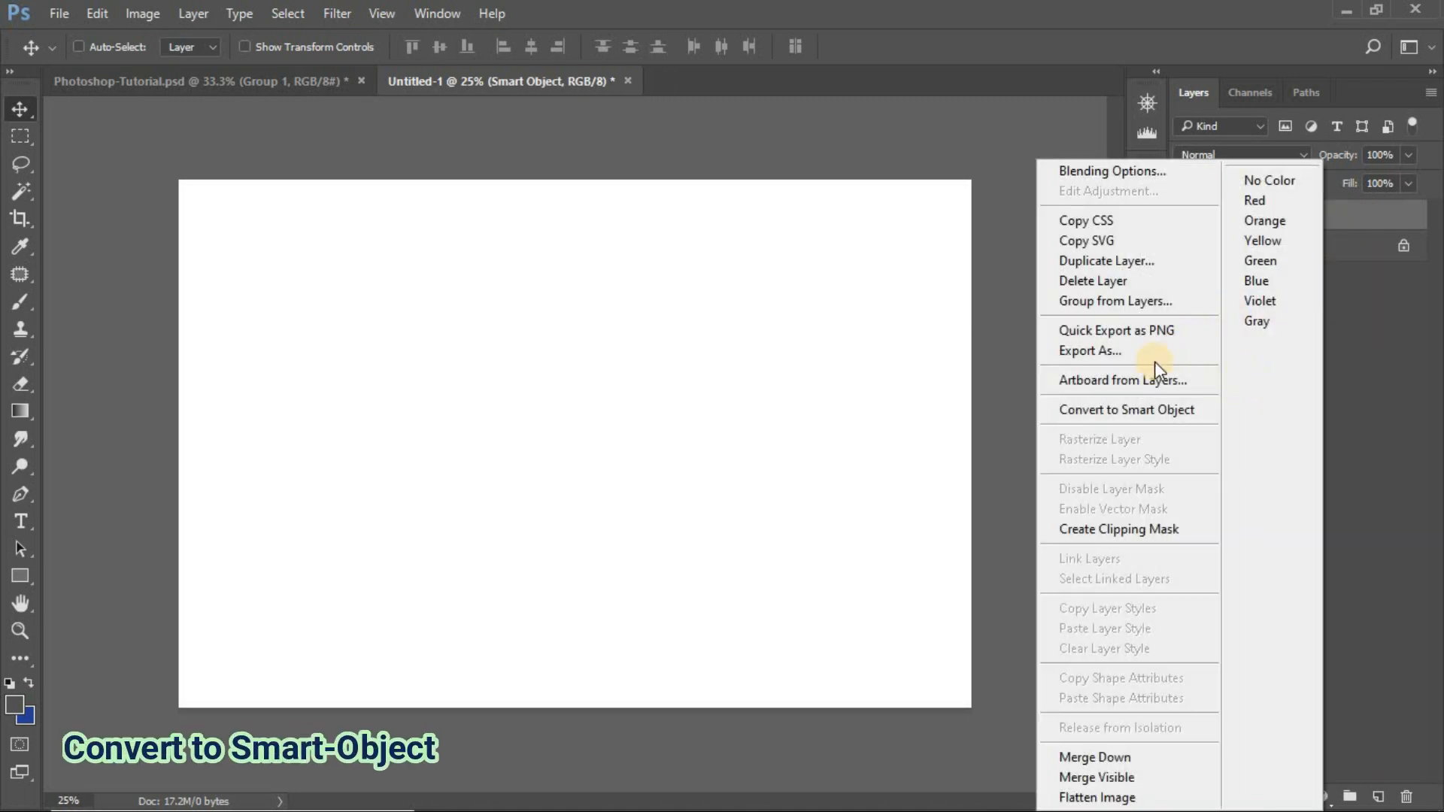
pyautogui.click(1128, 412)
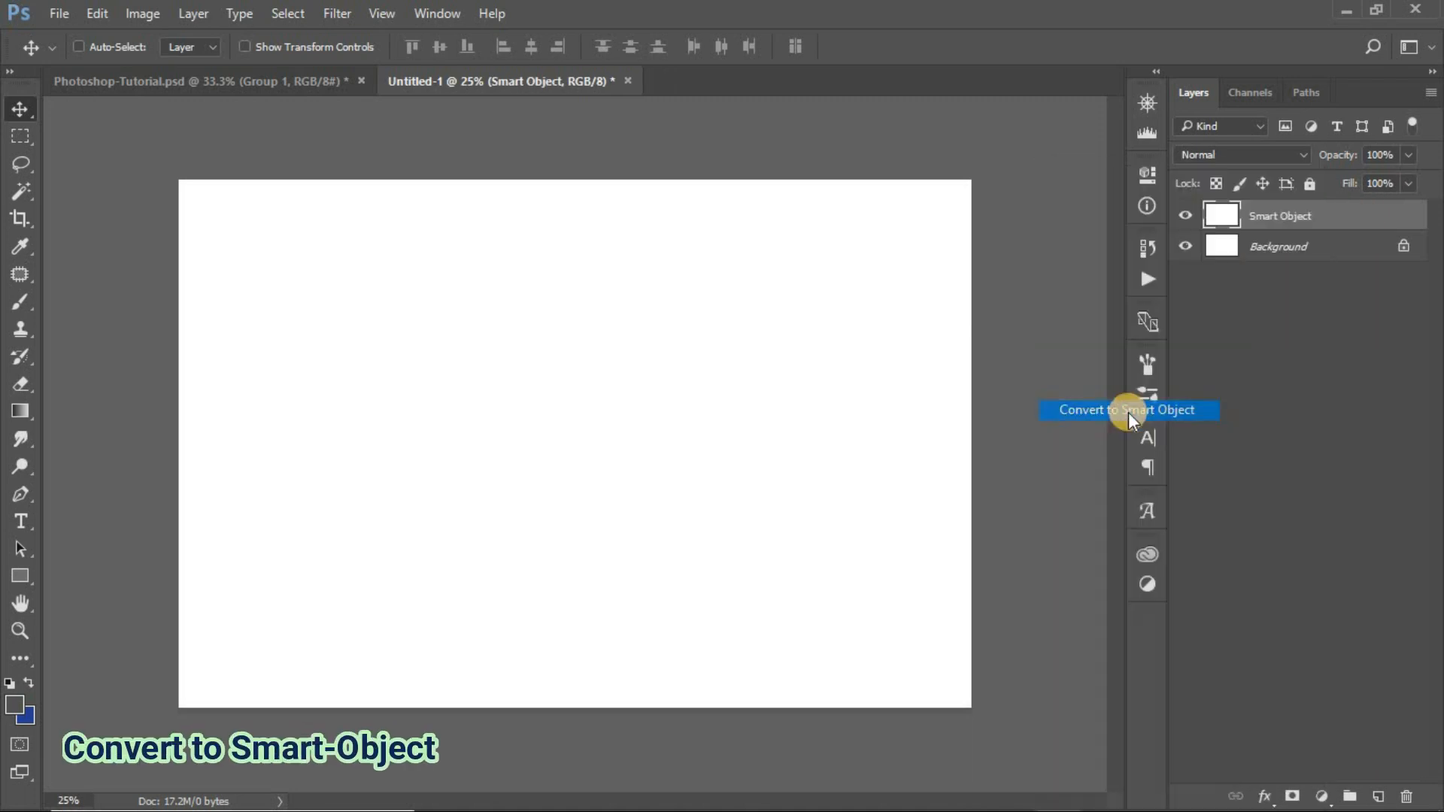
pyautogui.moveTo(1281, 220); pyautogui.dragTo(1378, 796)
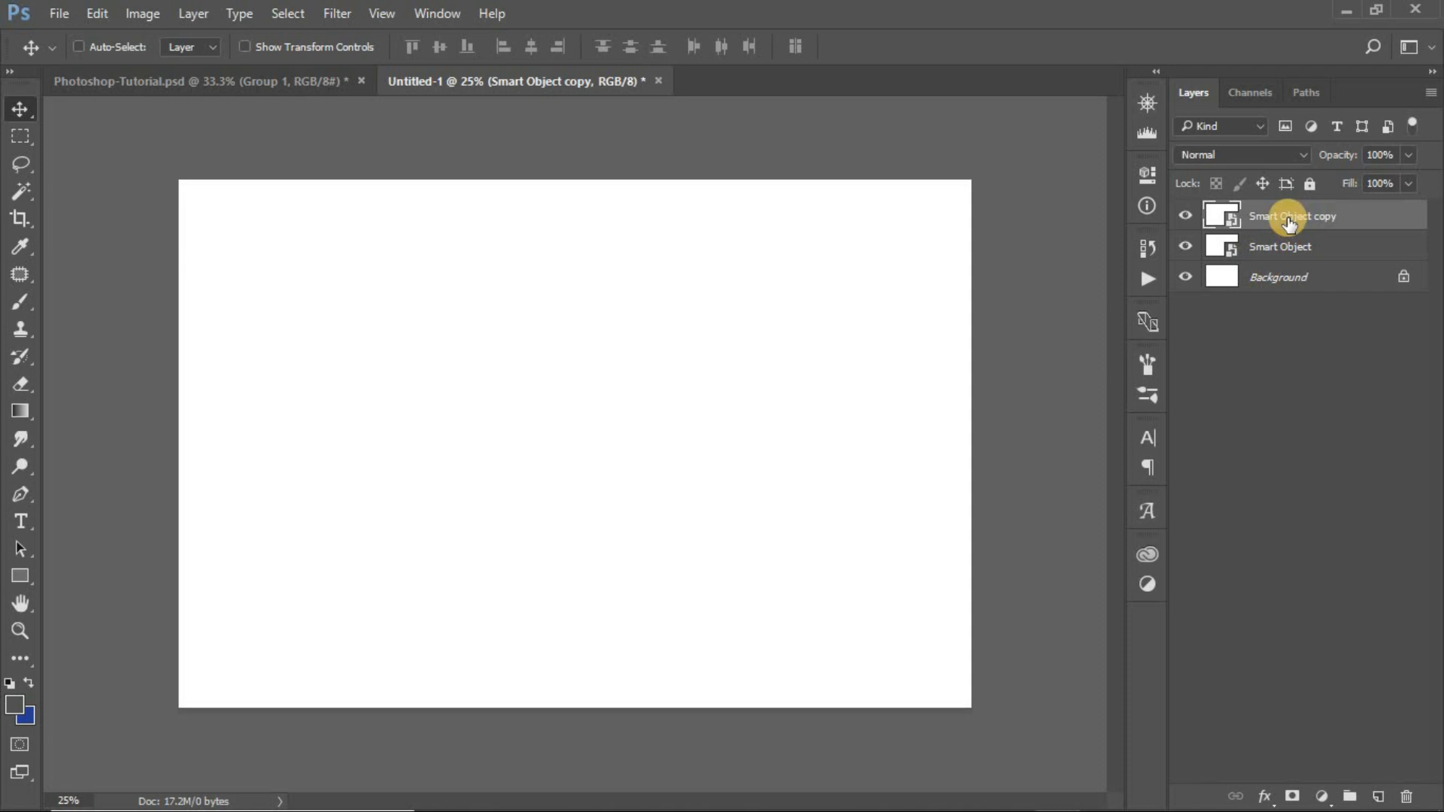
pyautogui.doubleClick(1289, 218)
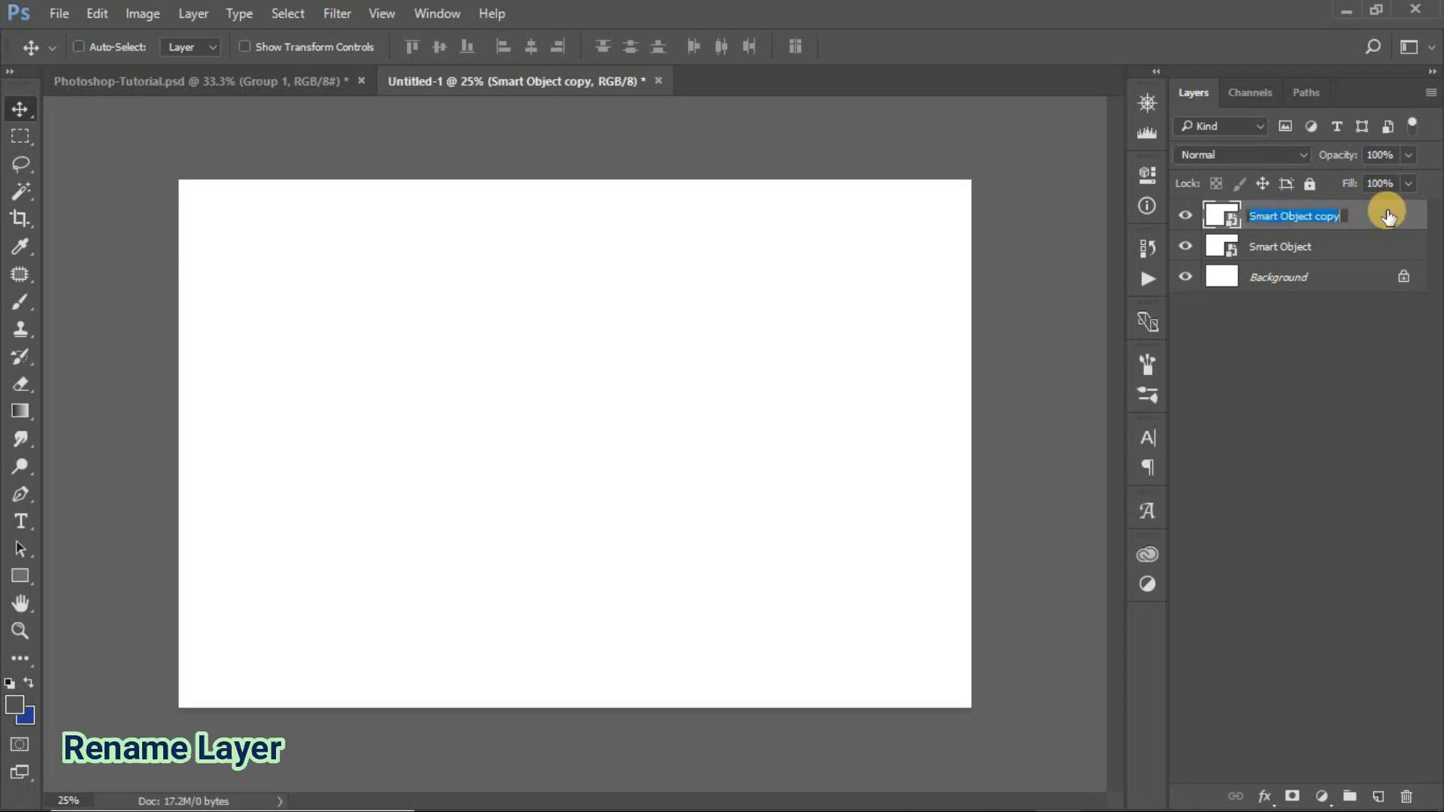
pyautogui.write('Shadow')
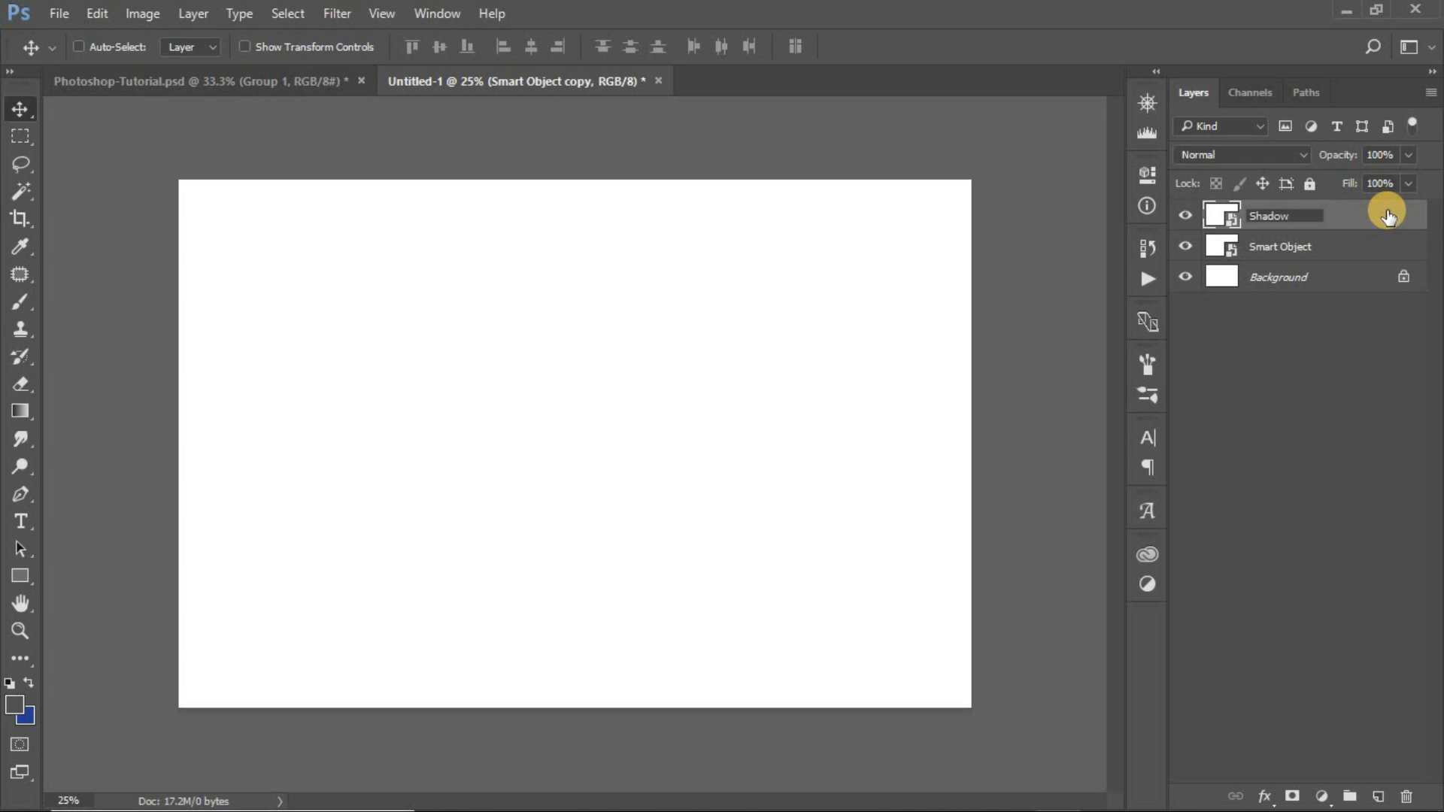
pyautogui.press('Return')
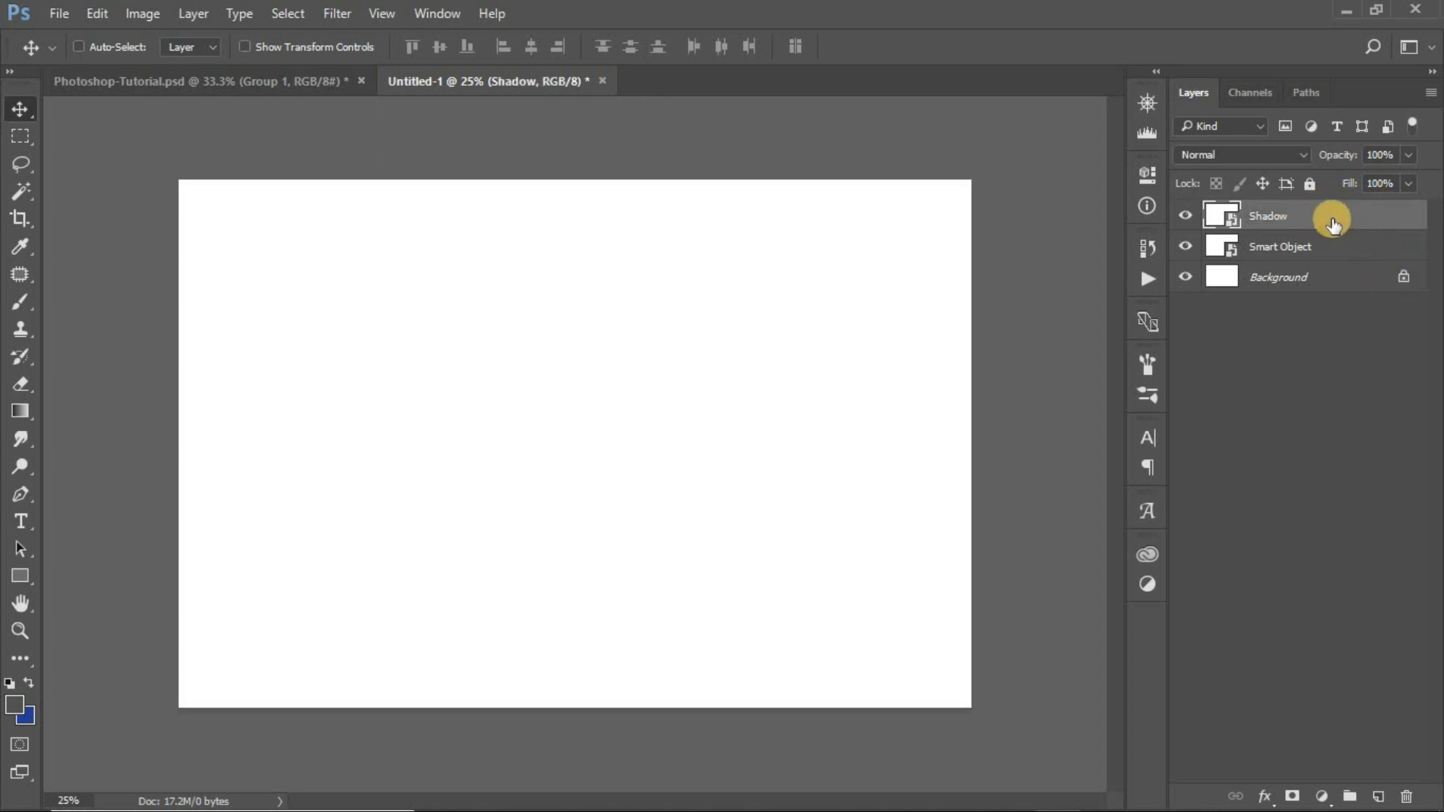
# - Put the Shadow layer in a collapsed group named Shadow beneath the Smart Object layer
pyautogui.moveTo(1318, 217); pyautogui.dragTo(1350, 795)
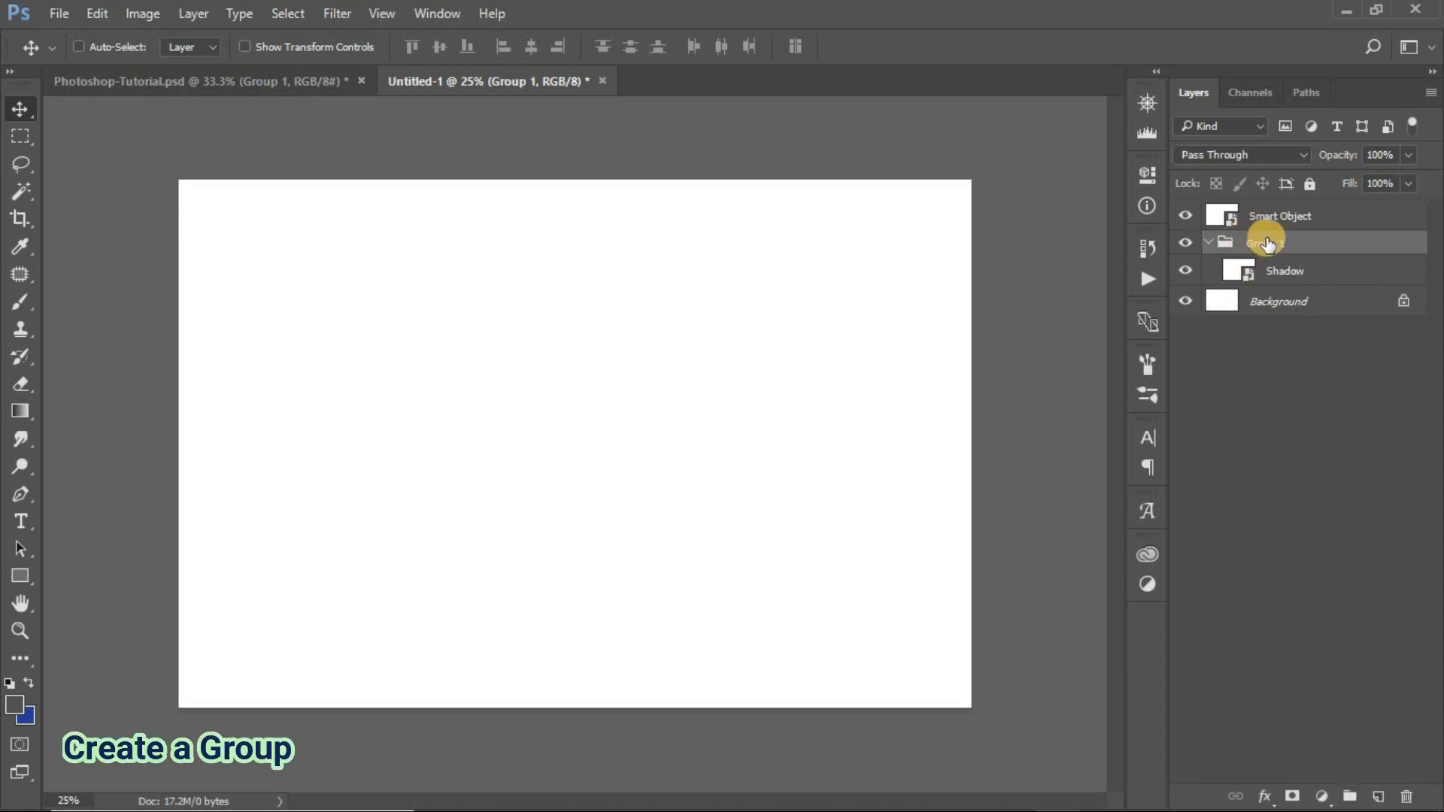
pyautogui.doubleClick(1267, 245)
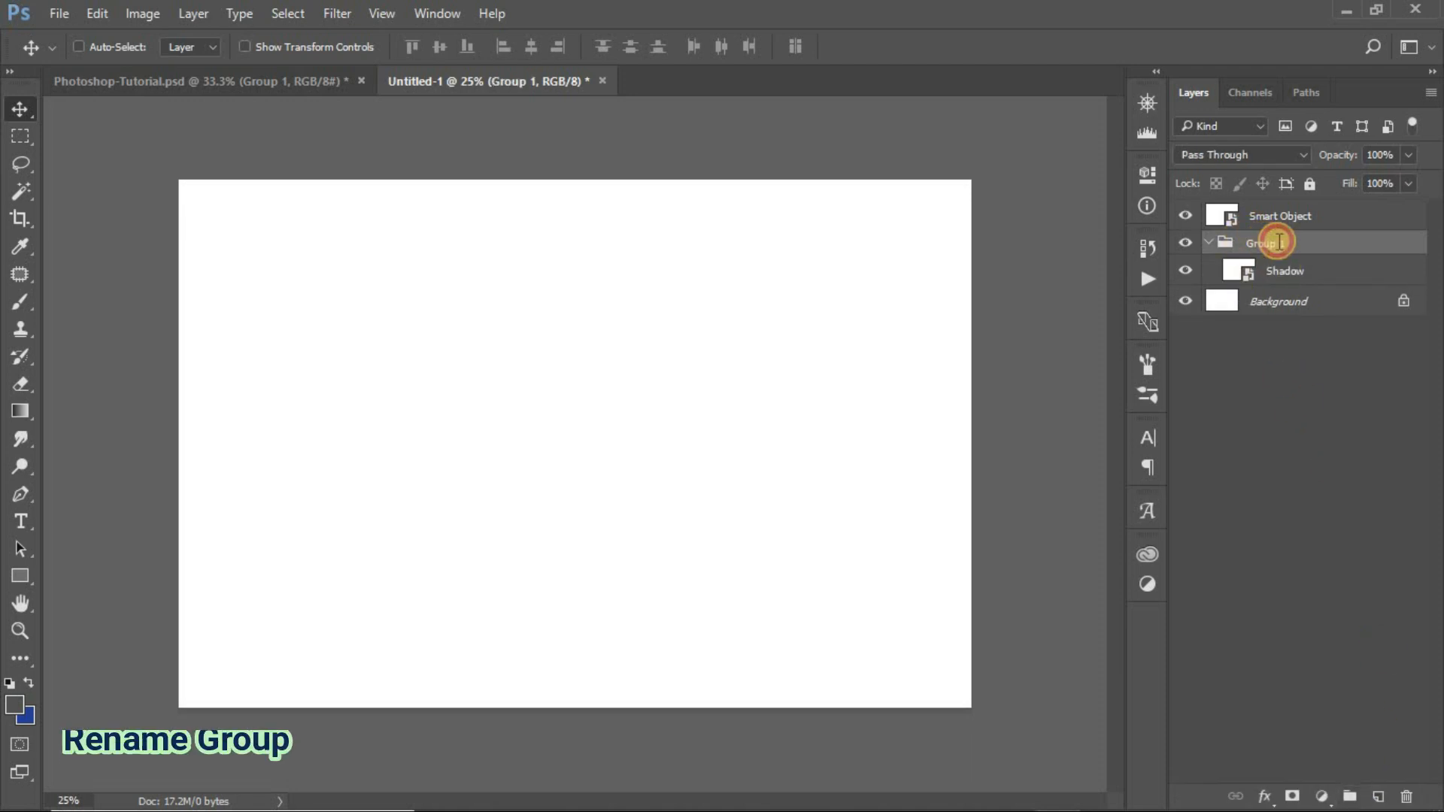
pyautogui.write('Sh')
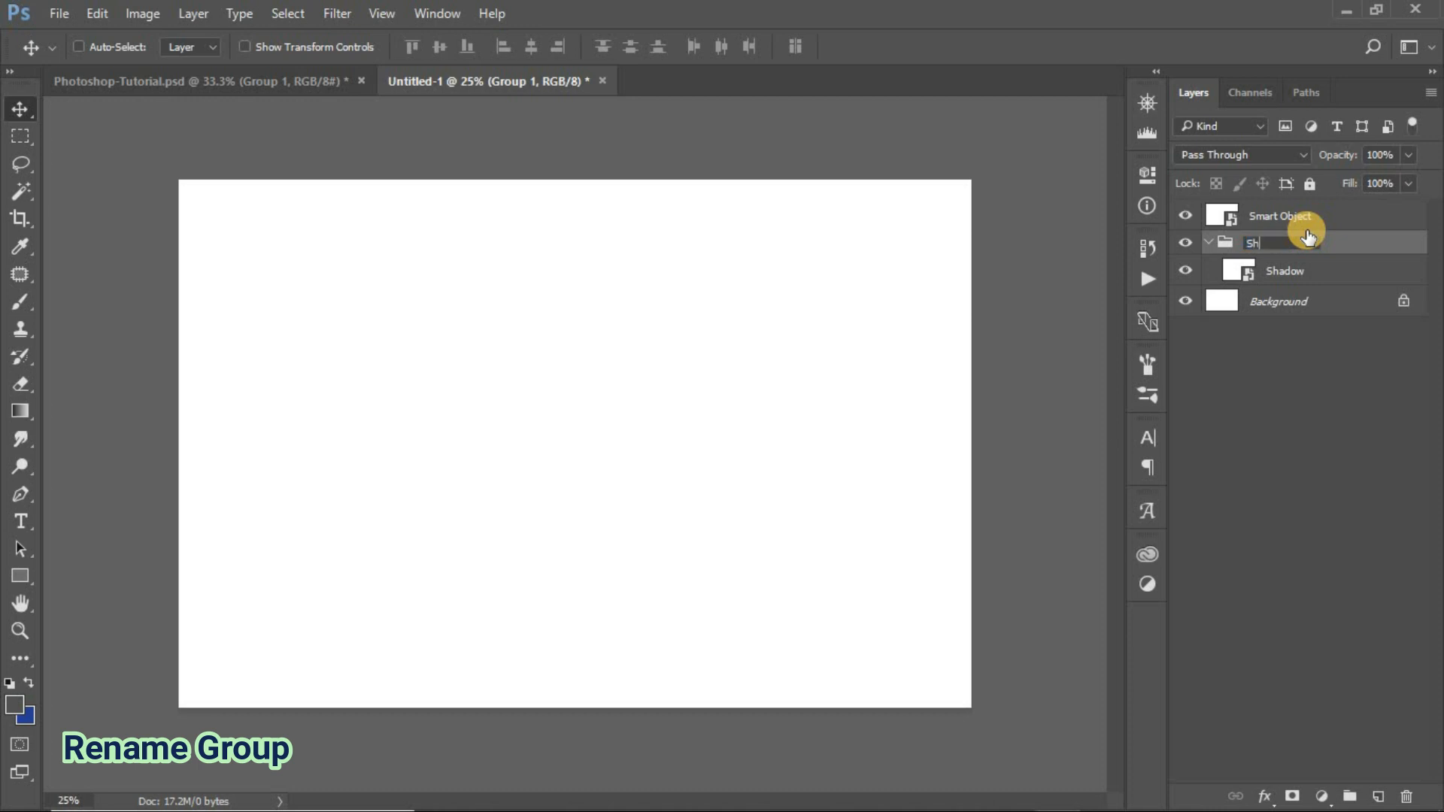
pyautogui.write('adow')
pyautogui.press('Return')
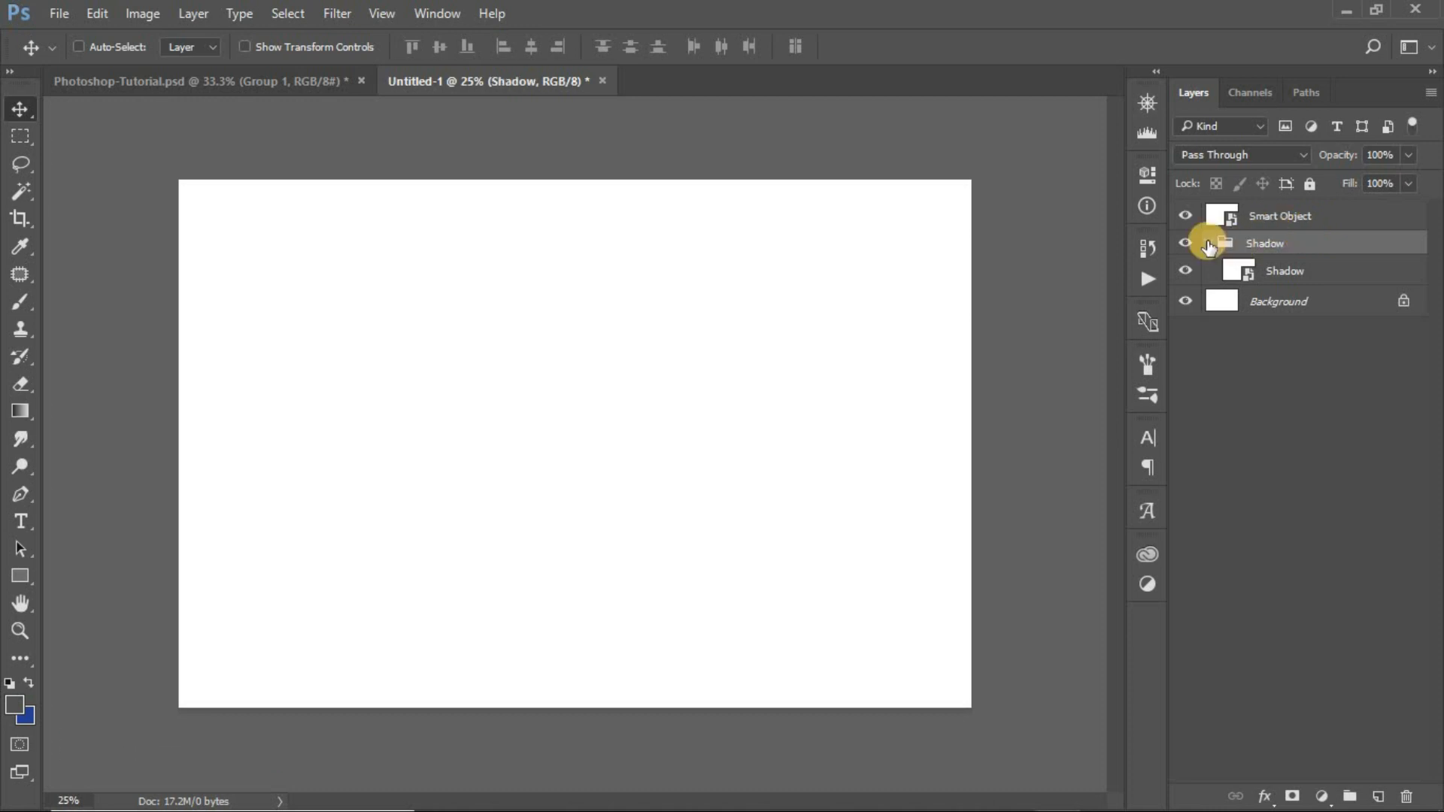
pyautogui.click(1209, 243)
pyautogui.click(1209, 243)
pyautogui.click(1209, 243)
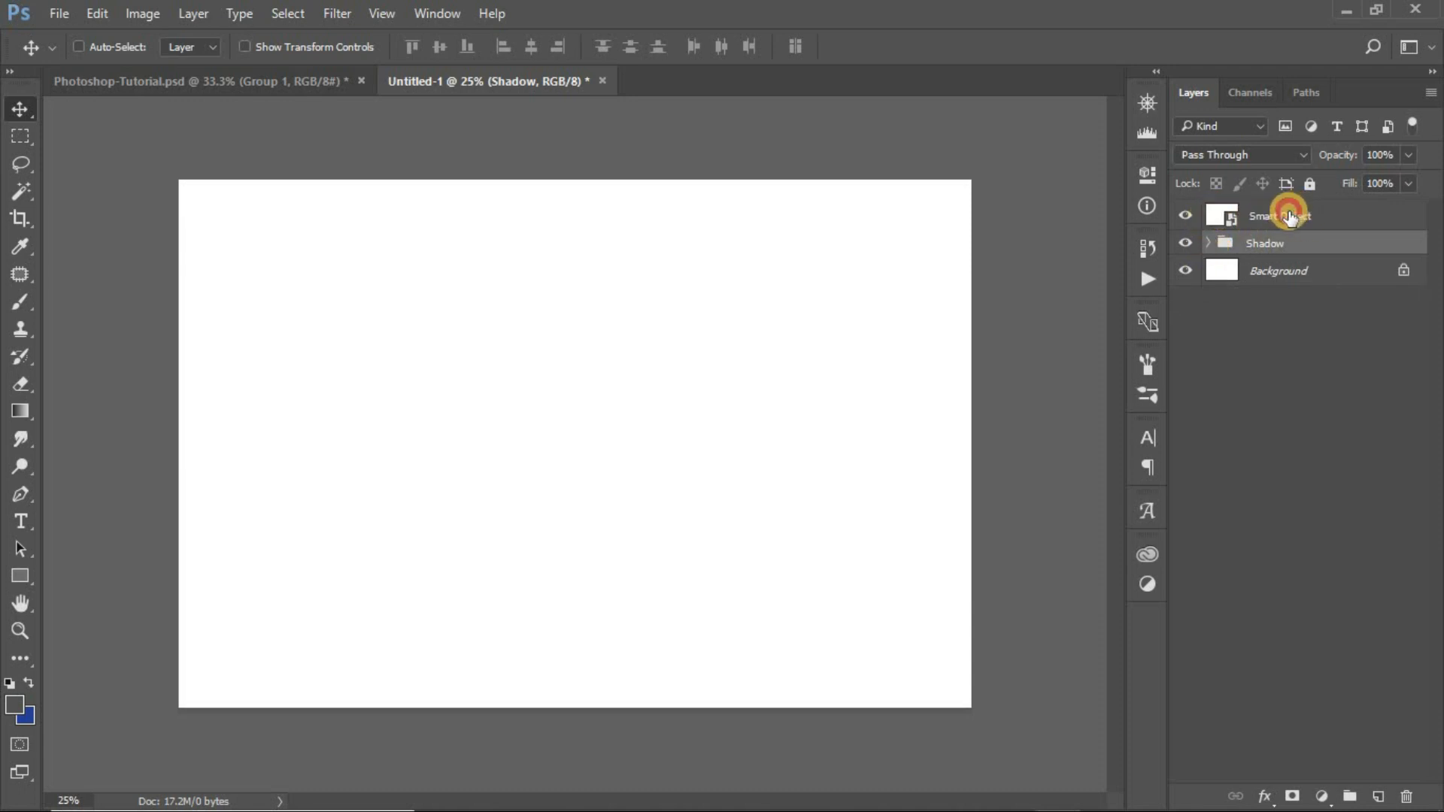
# - Open the Smart Object layer's contents and add the text "SPPED" in 60 pt BigNoodleTitling in the upper part of the canvas
pyautogui.hotkey('alt', ']')
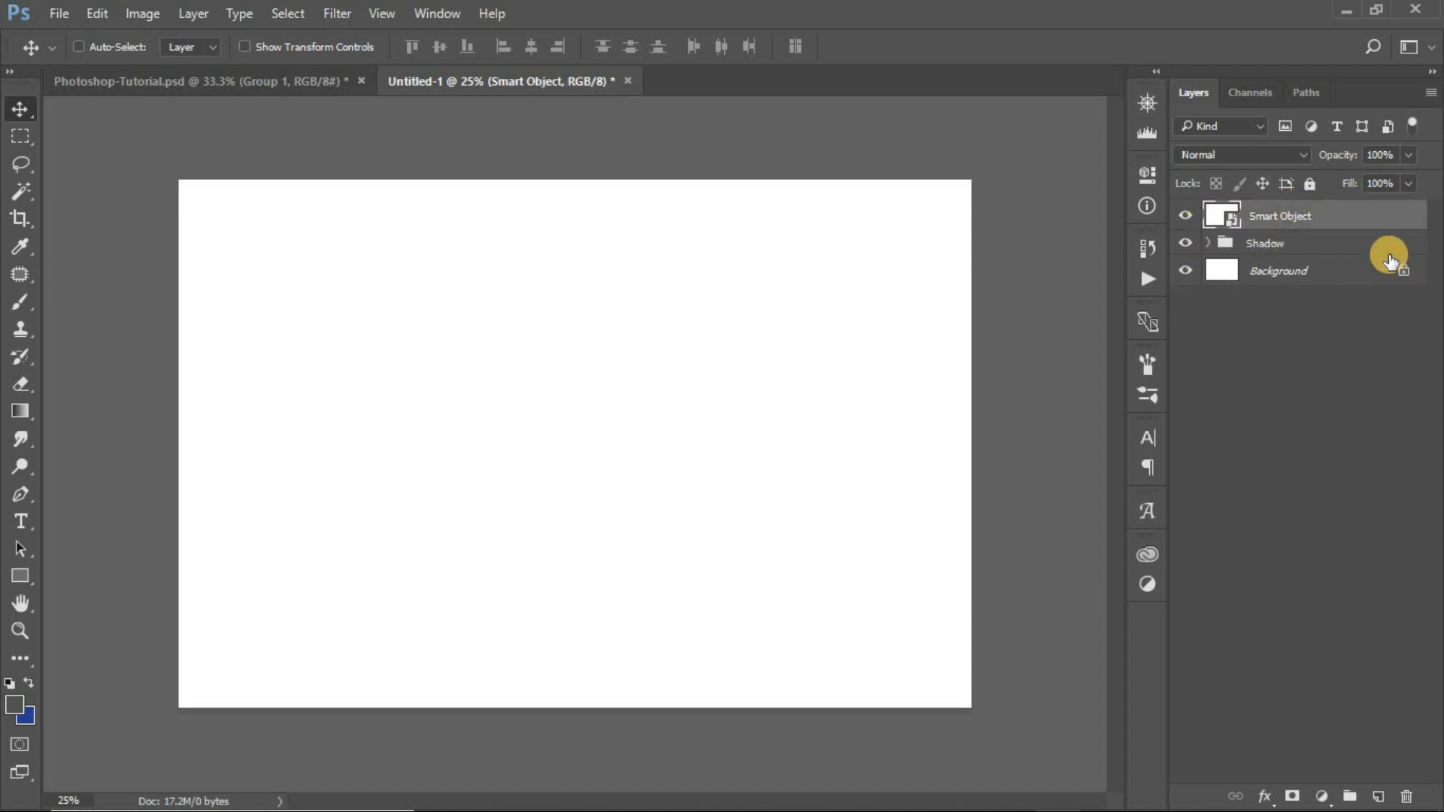
pyautogui.doubleClick(1218, 217)
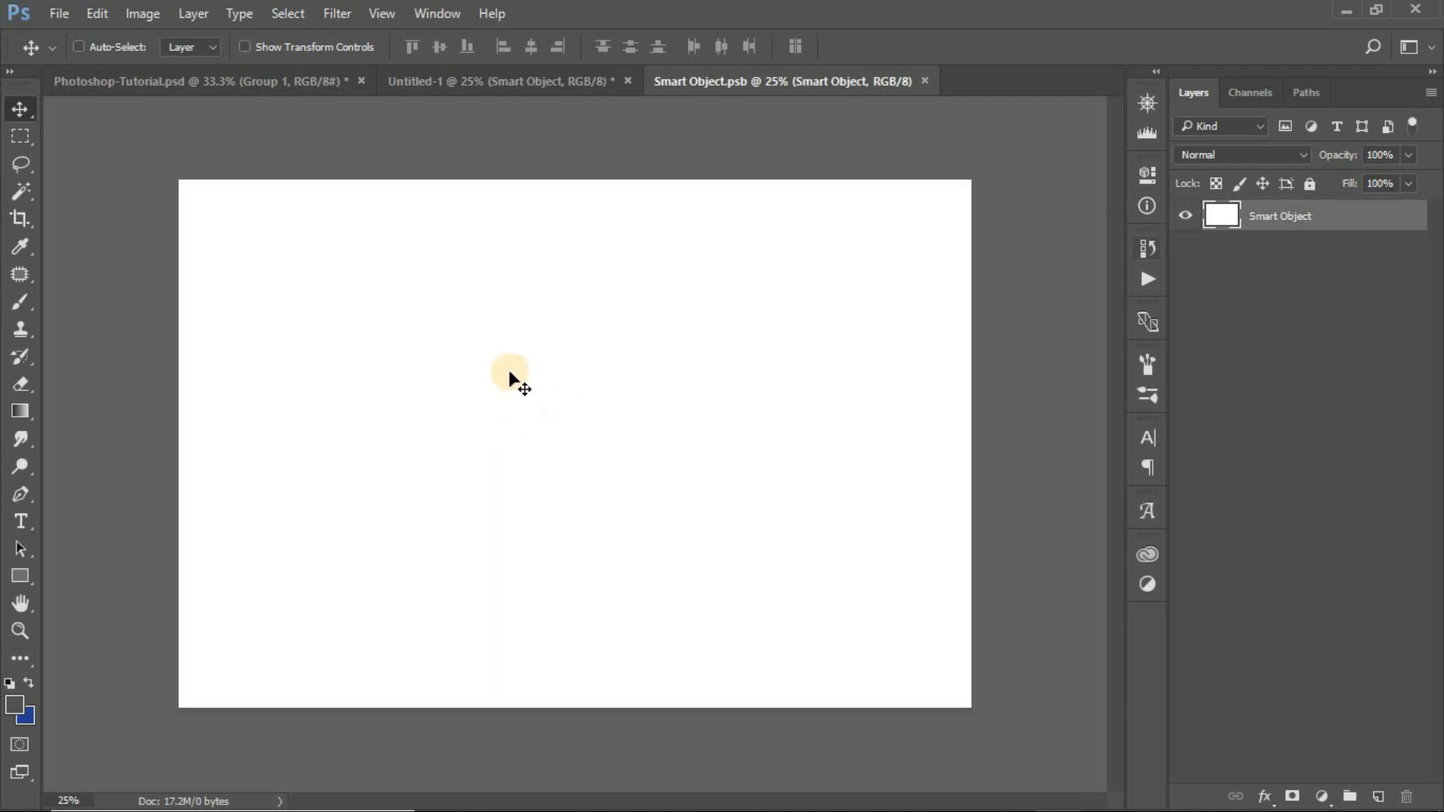
pyautogui.hotkey('shift', 't')
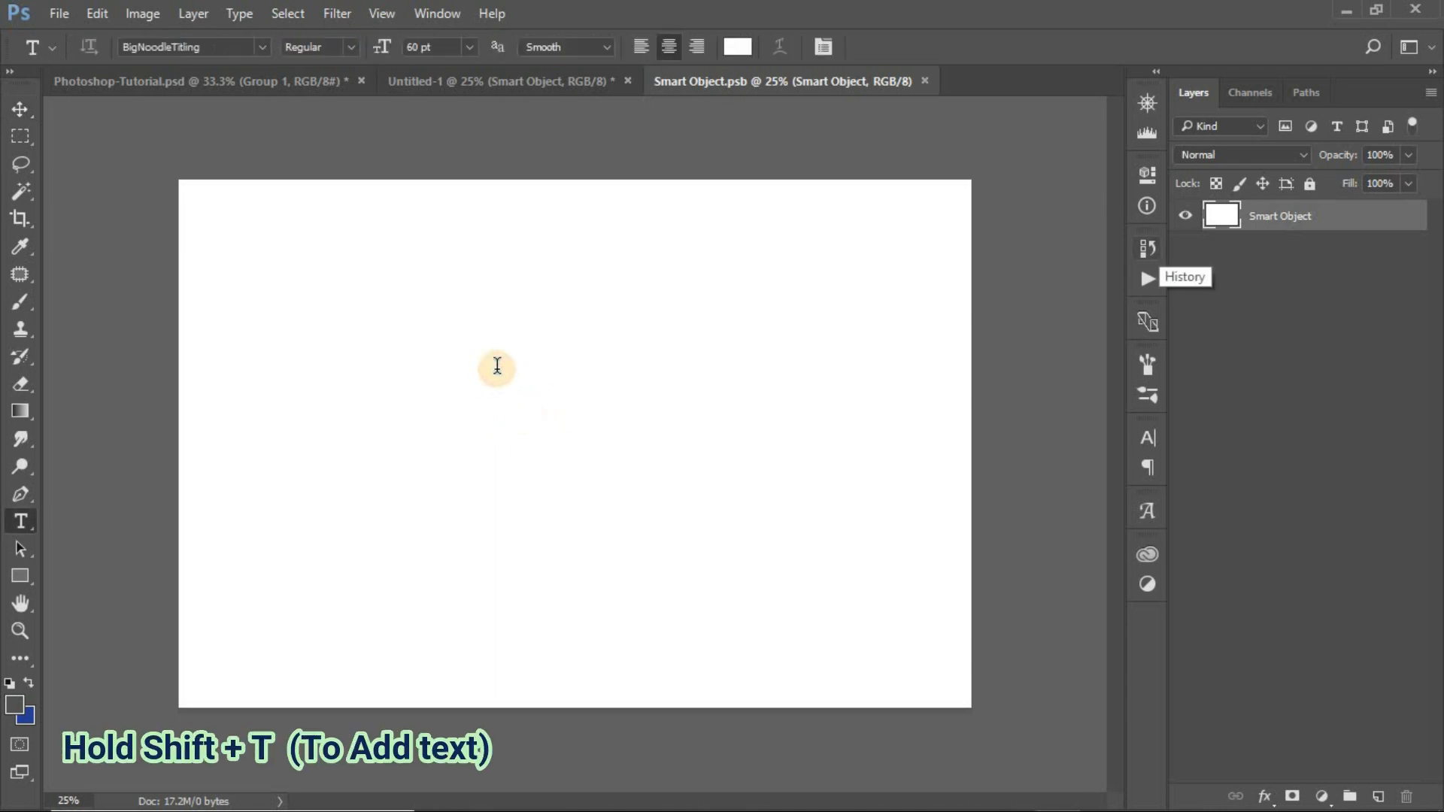
pyautogui.click(497, 368)
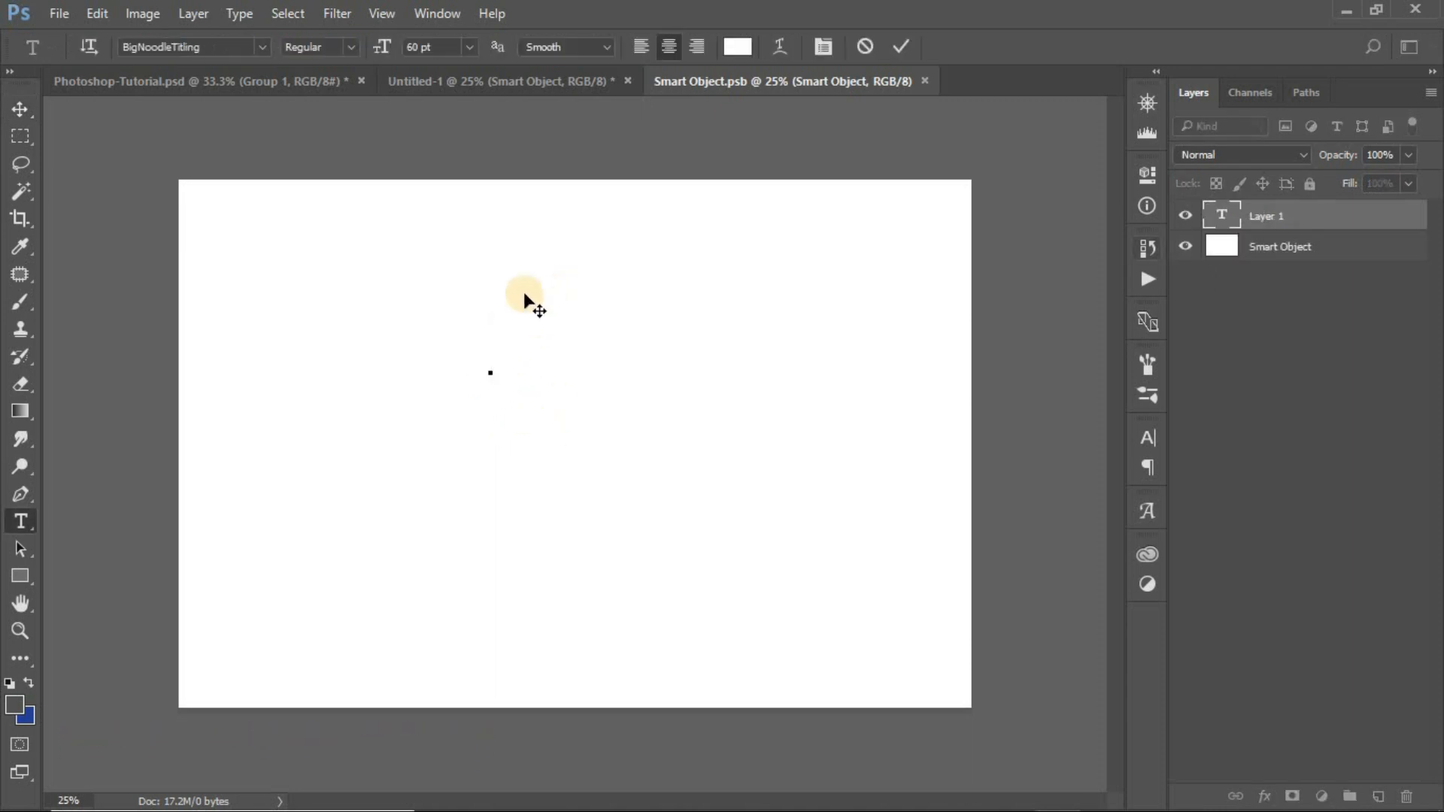
pyautogui.write('Design')
# - Recolor the whole "SPPED" text from white to a pale yellow
pyautogui.hotkey('ctrl', 'a')
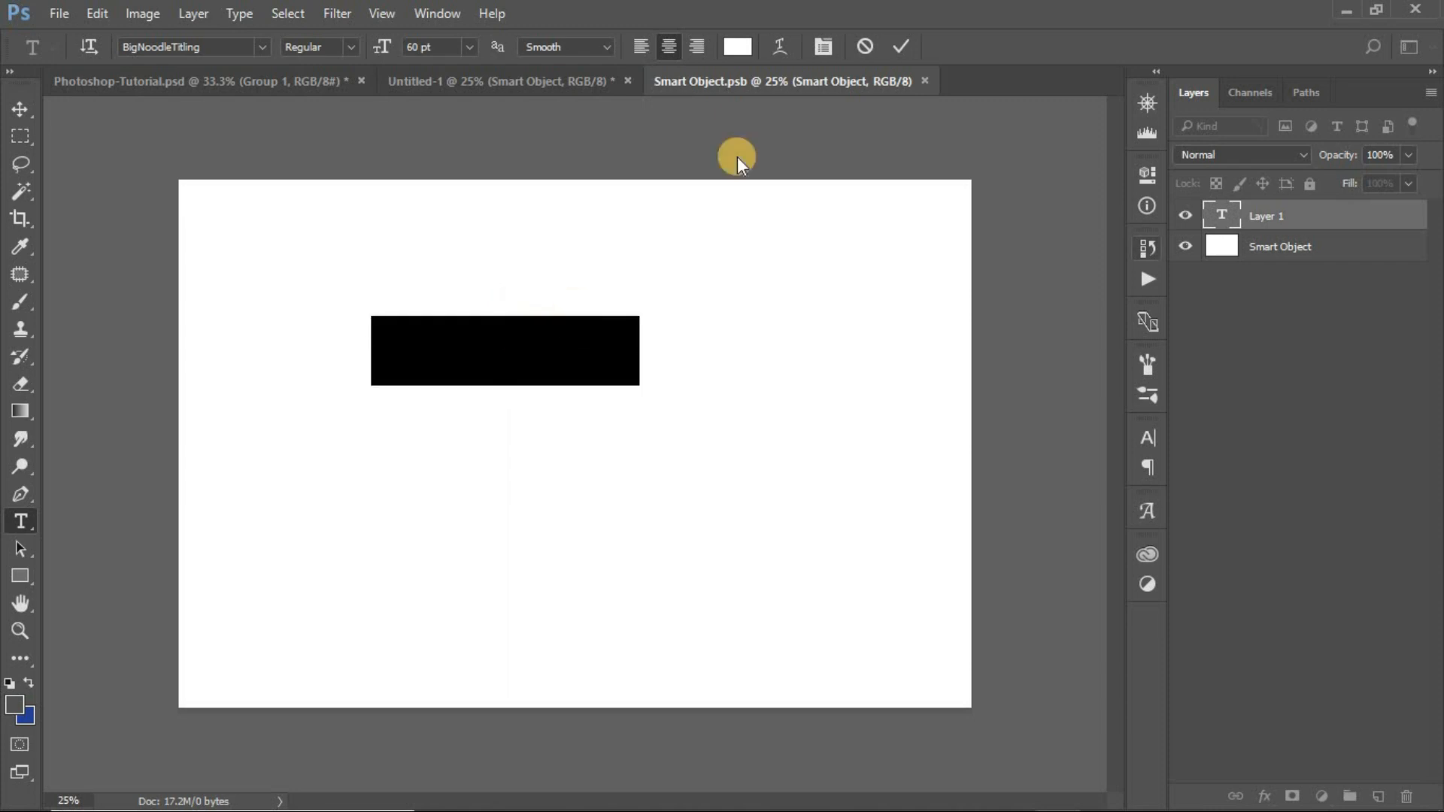
pyautogui.click(548, 329)
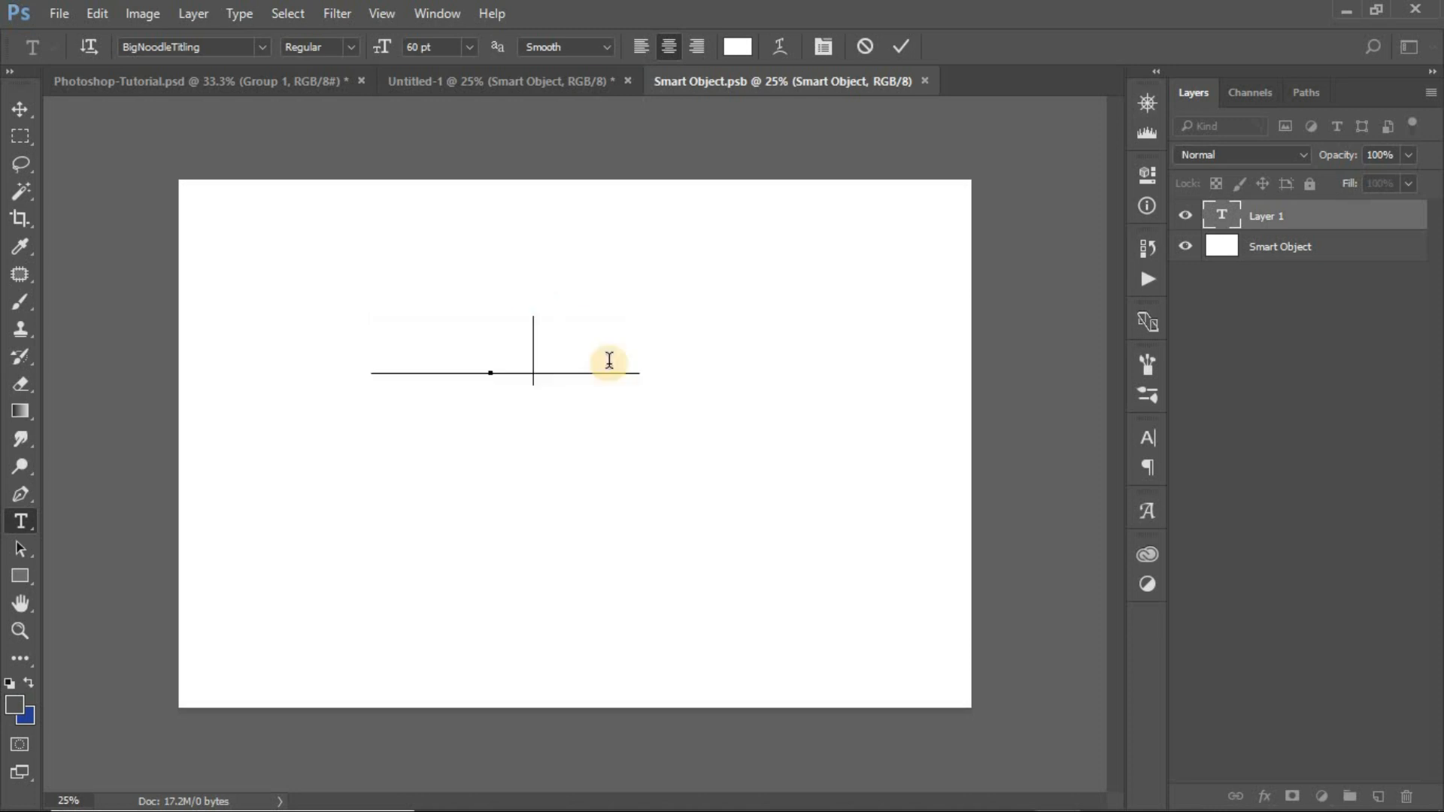
pyautogui.click(632, 359)
pyautogui.hotkey('ctrl', 'a')
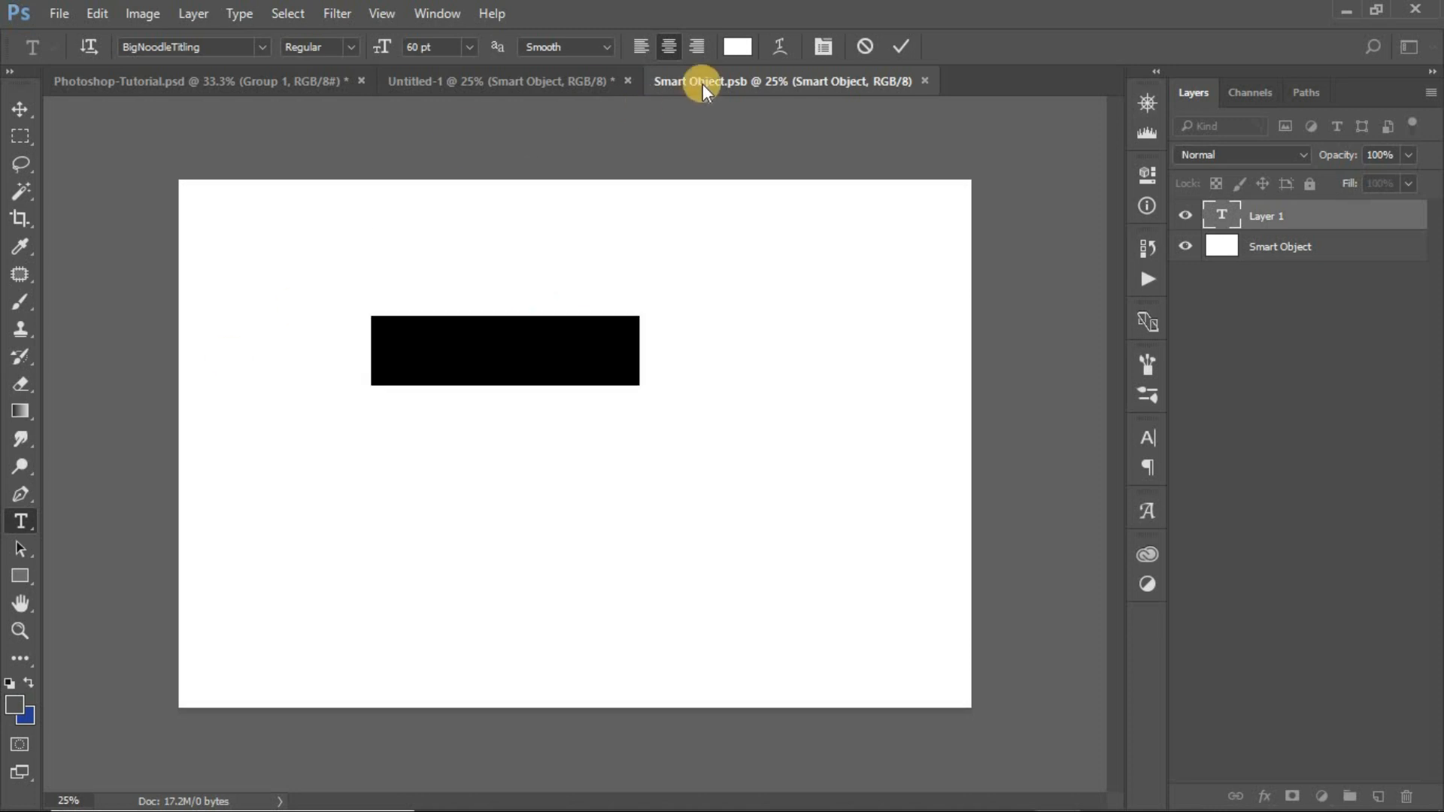
pyautogui.click(735, 45)
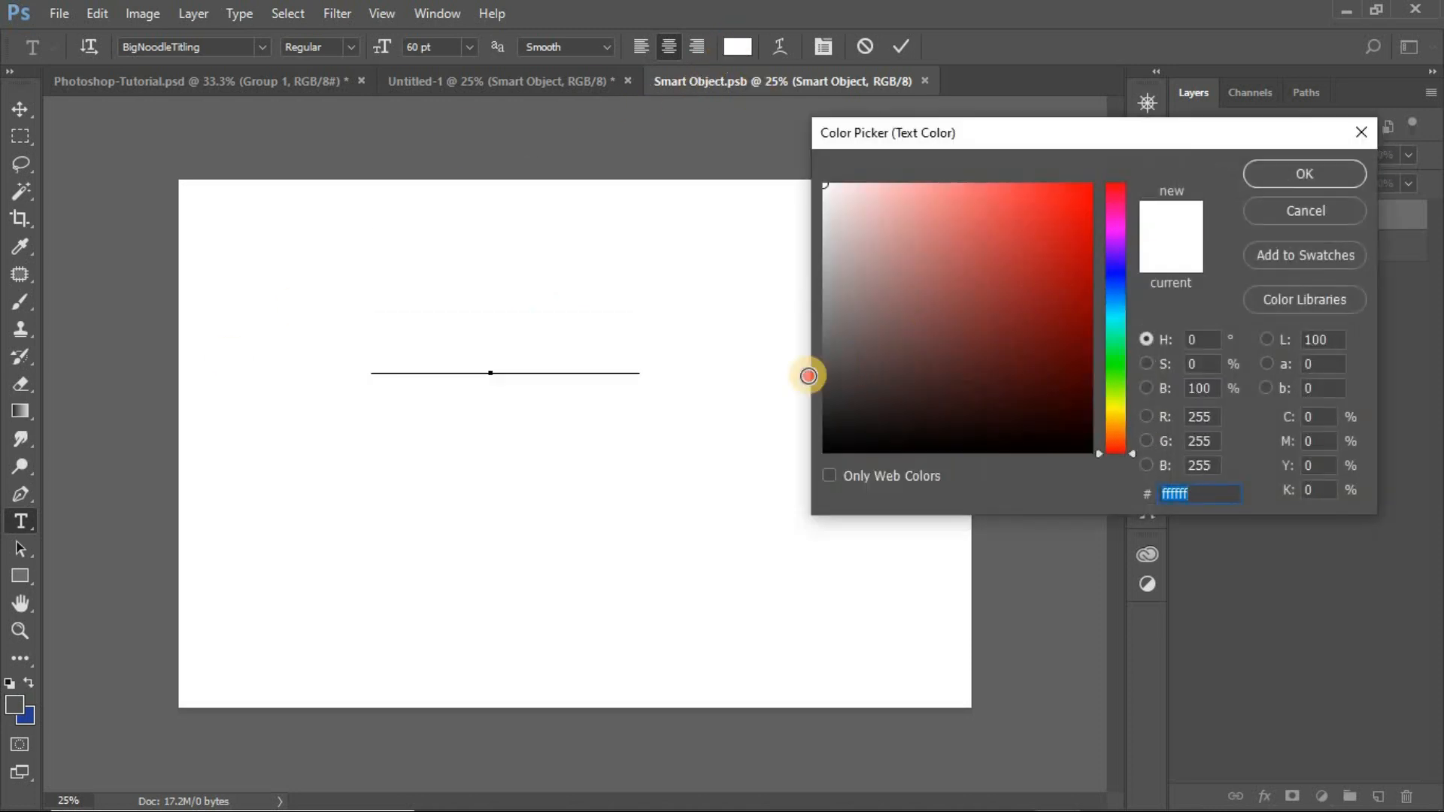
pyautogui.click(810, 374)
pyautogui.moveTo(812, 228); pyautogui.dragTo(819, 209)
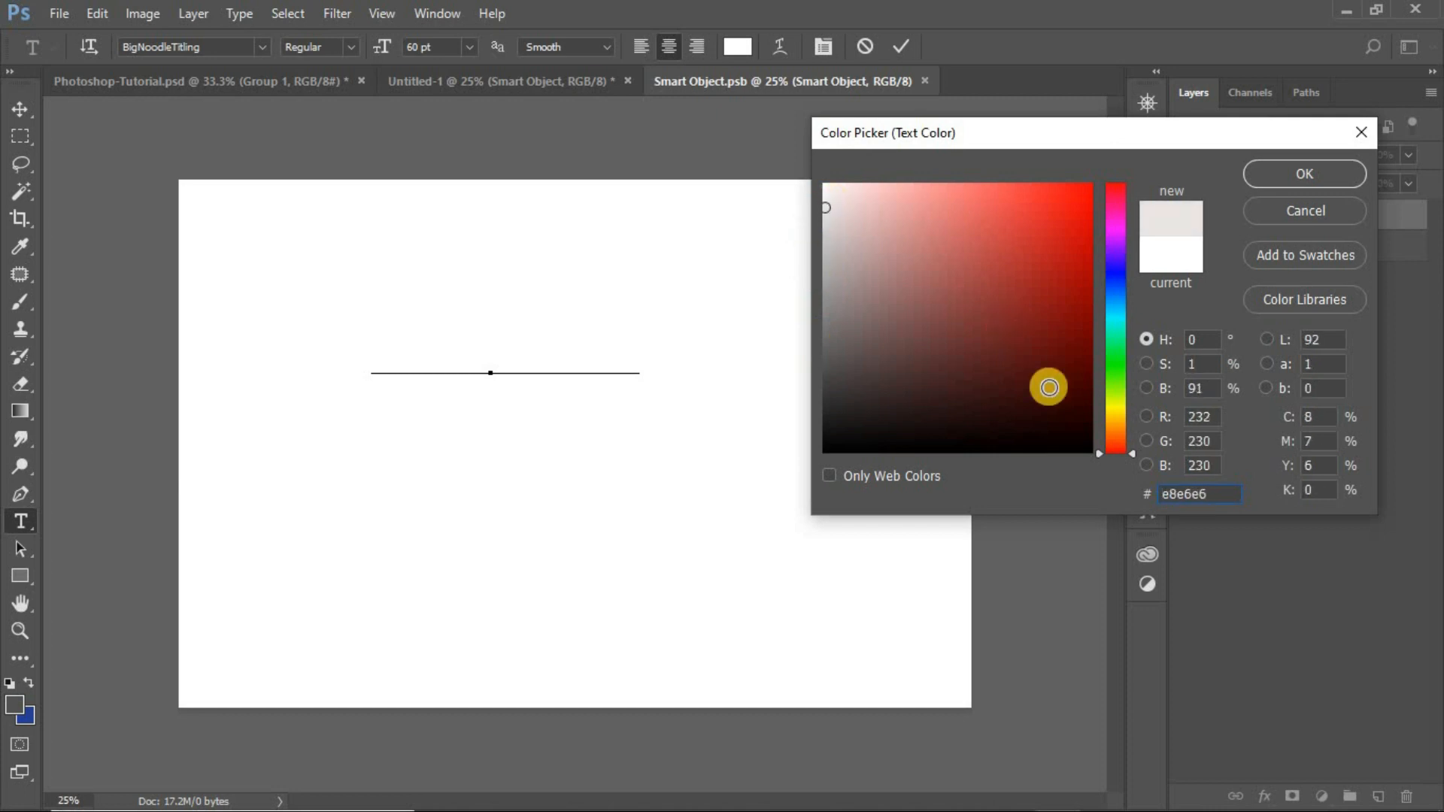
pyautogui.click(1116, 422)
pyautogui.moveTo(990, 241)
pyautogui.mouseDown()
pyautogui.moveTo(951, 170)
pyautogui.moveTo(944, 194)
pyautogui.moveTo(938, 158)
pyautogui.mouseUp()
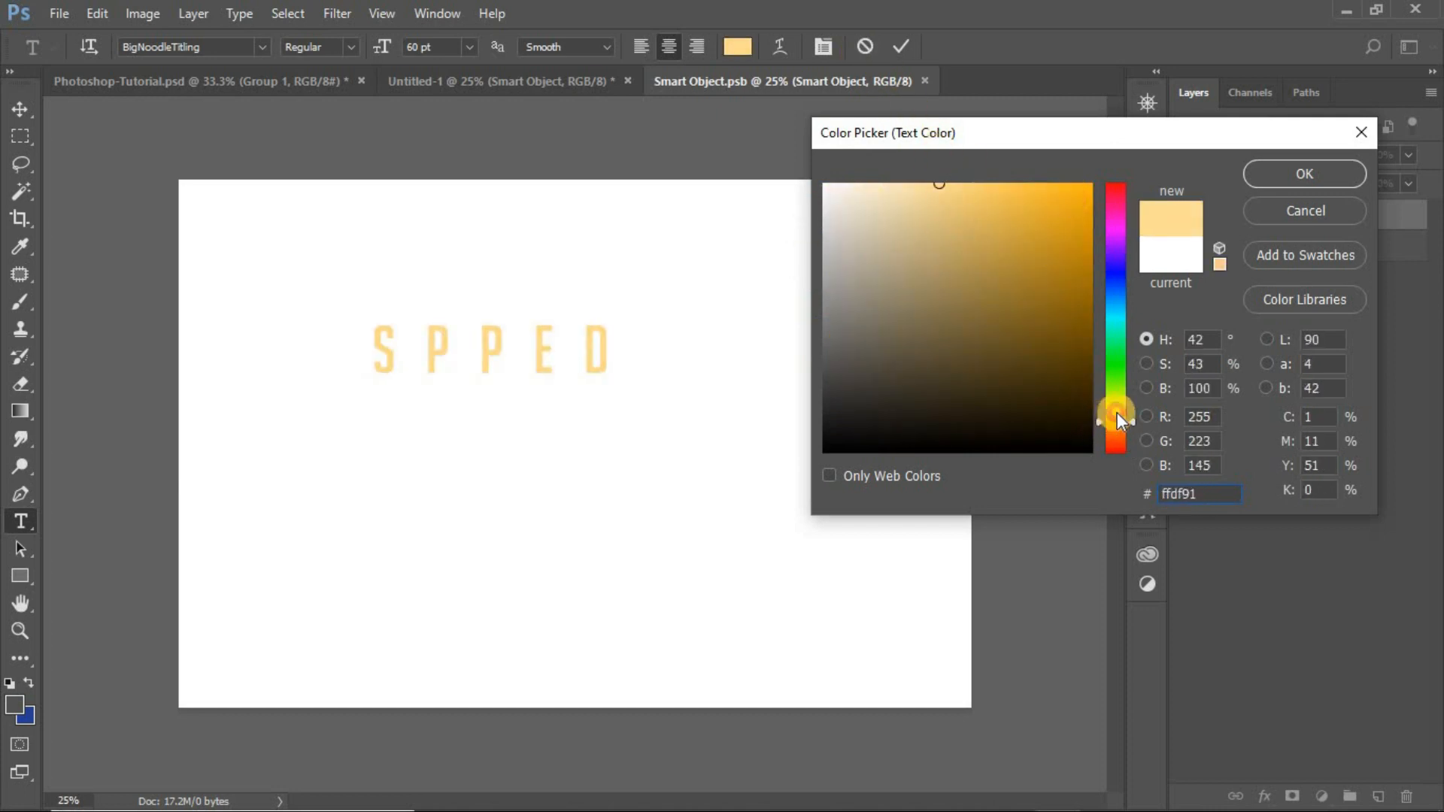
pyautogui.click(1117, 413)
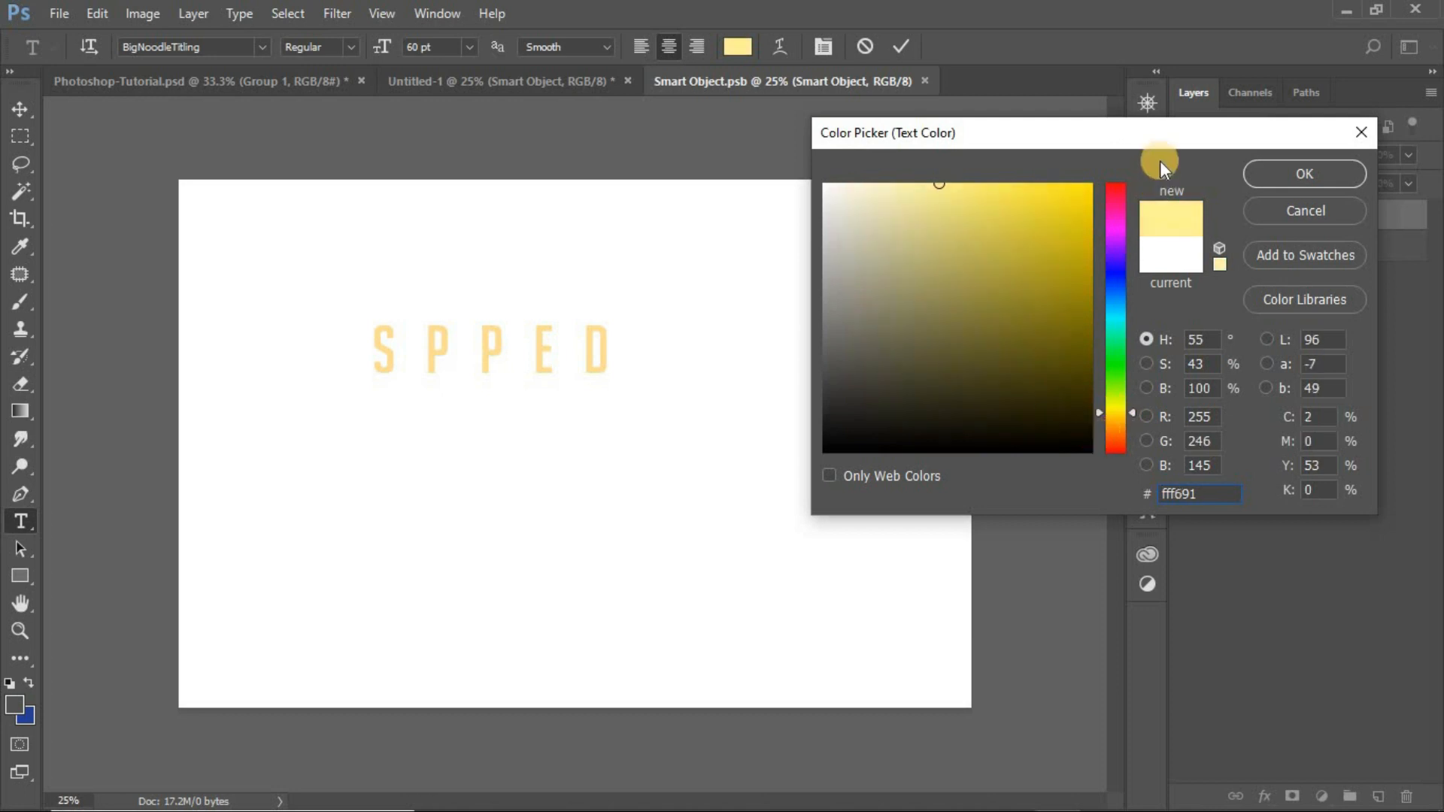
pyautogui.click(1116, 415)
pyautogui.click(1265, 179)
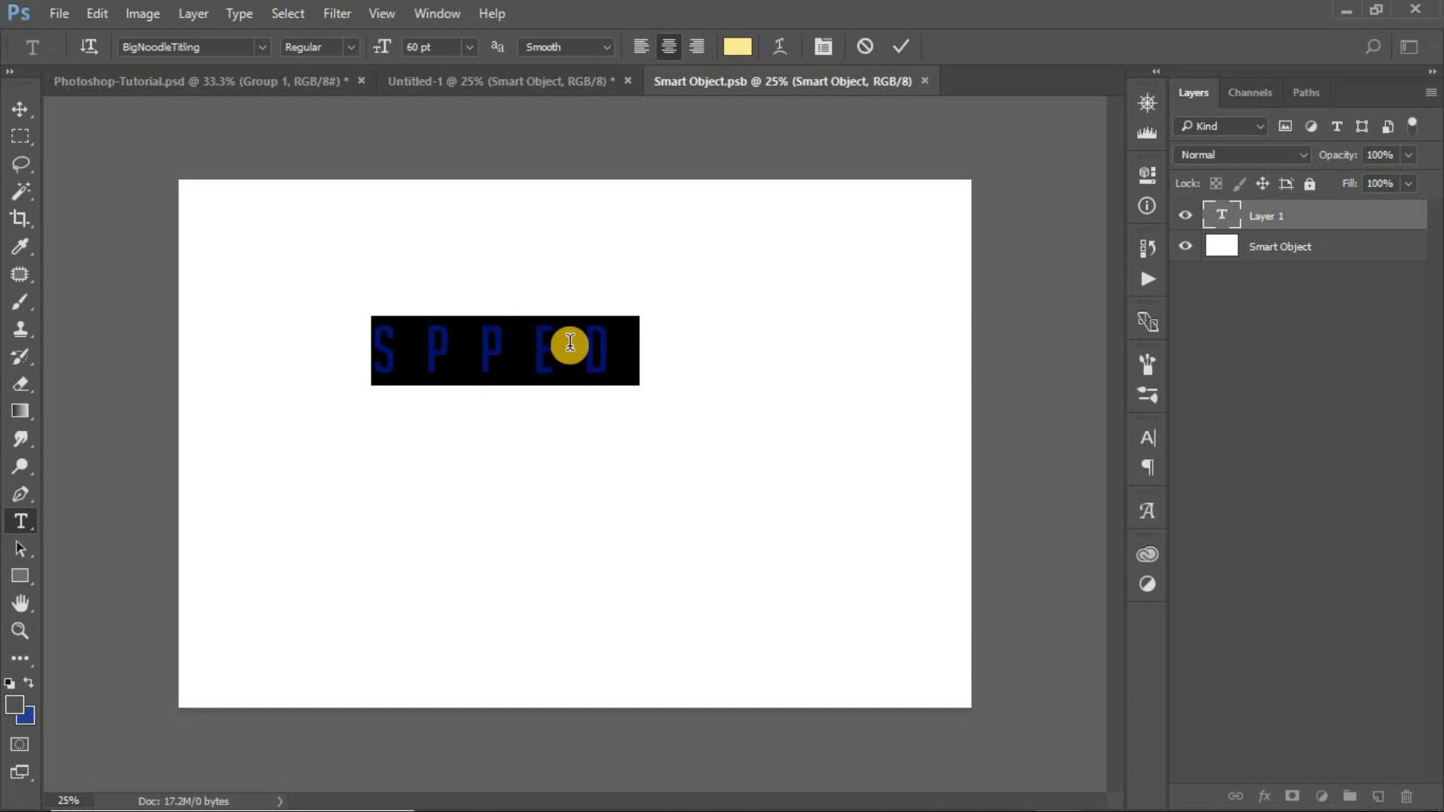
# - Change the font of the "SPPED" text to Road Rage Regular
pyautogui.click(199, 45)
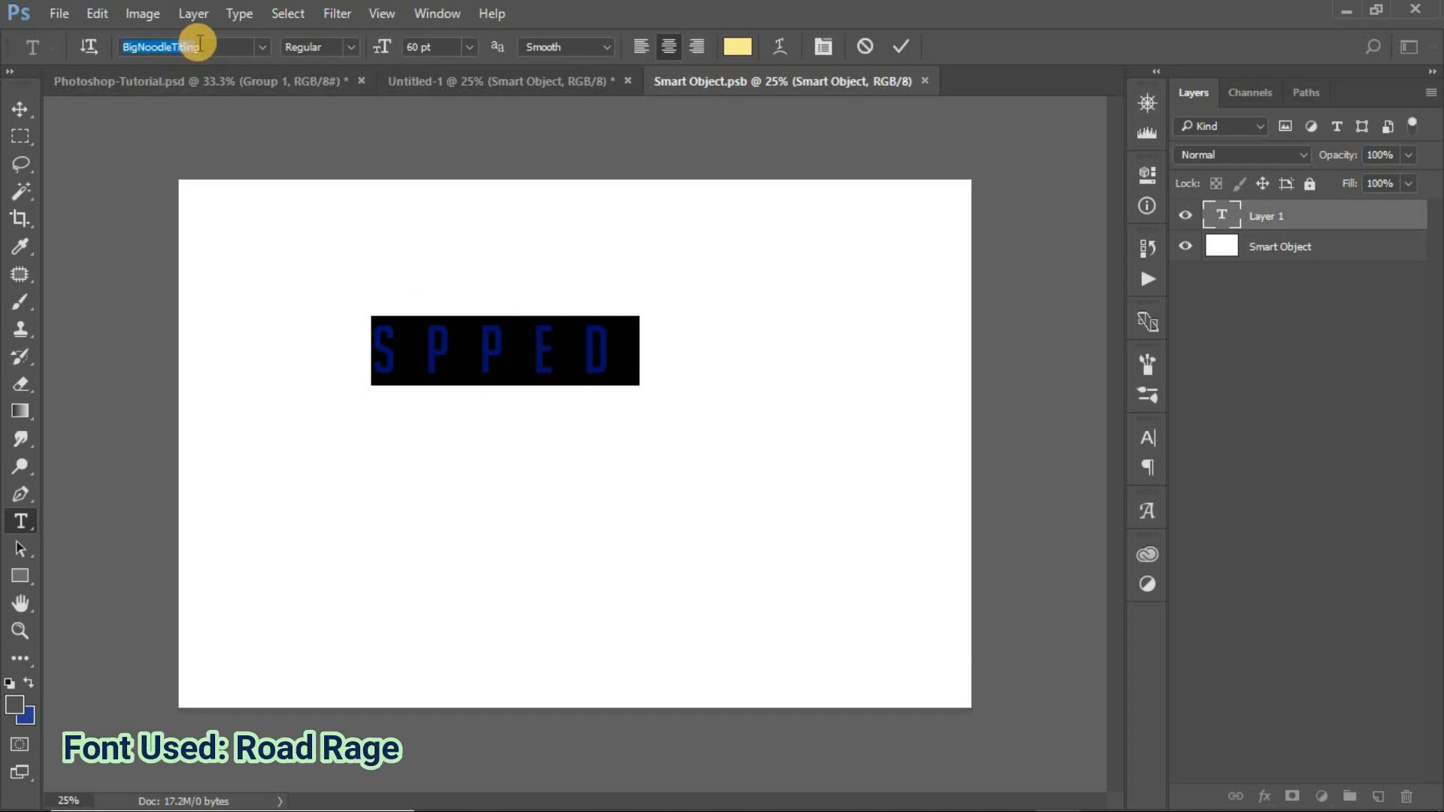
pyautogui.write('Roadg')
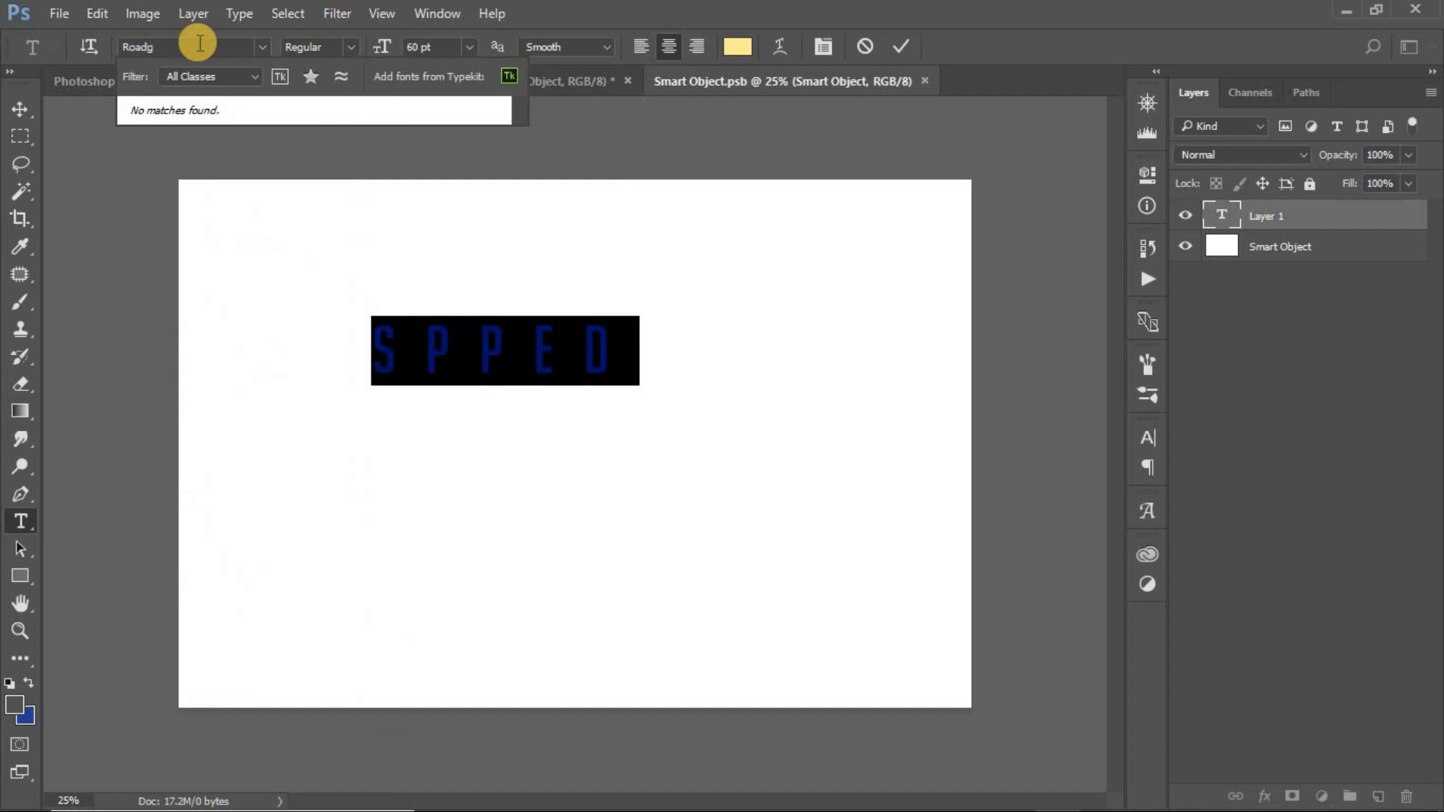
pyautogui.press('BackSpace')
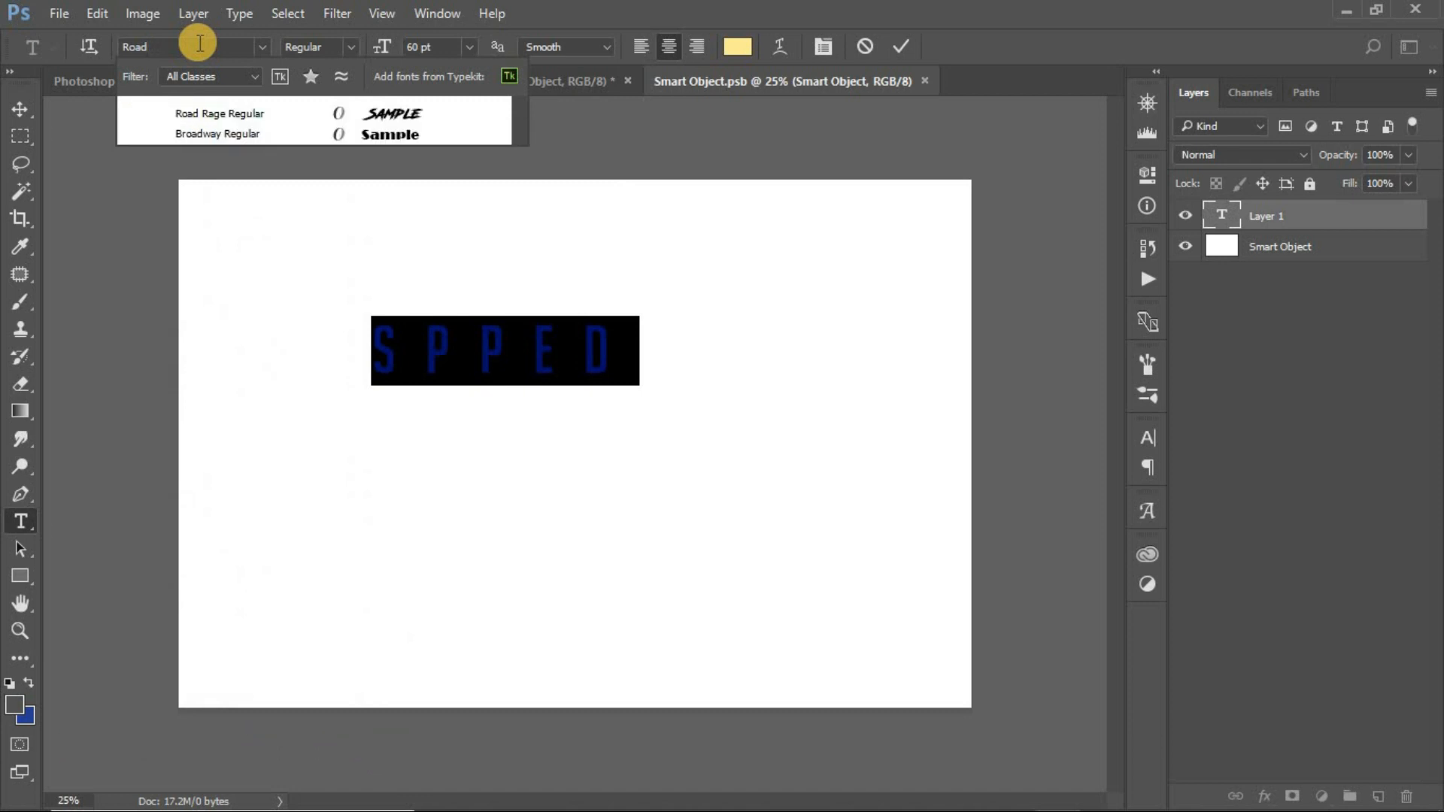
pyautogui.click(209, 112)
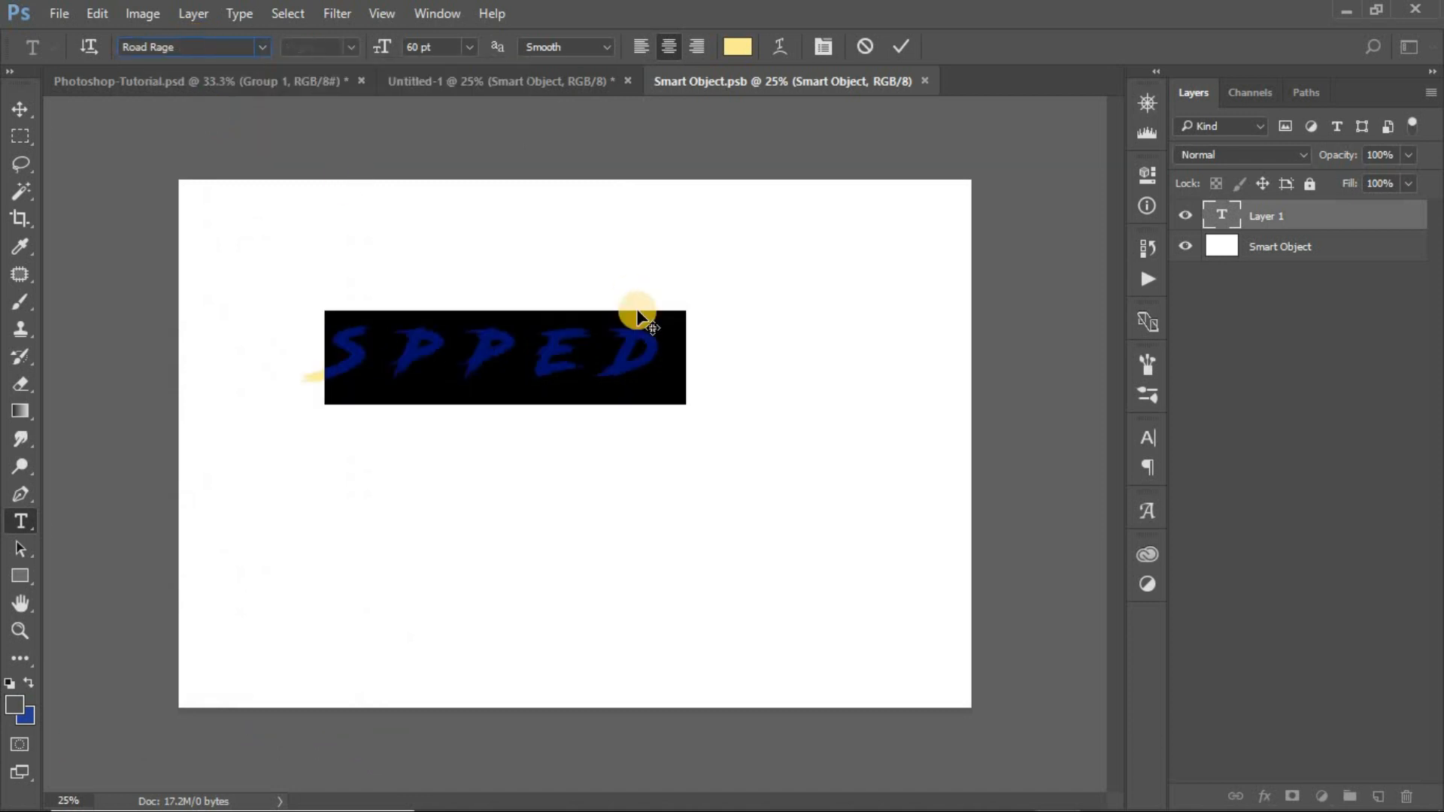
# - Set the tracking of the whole "SPPED" text to 0
pyautogui.click(602, 339)
pyautogui.hotkey('ctrl', 'a')
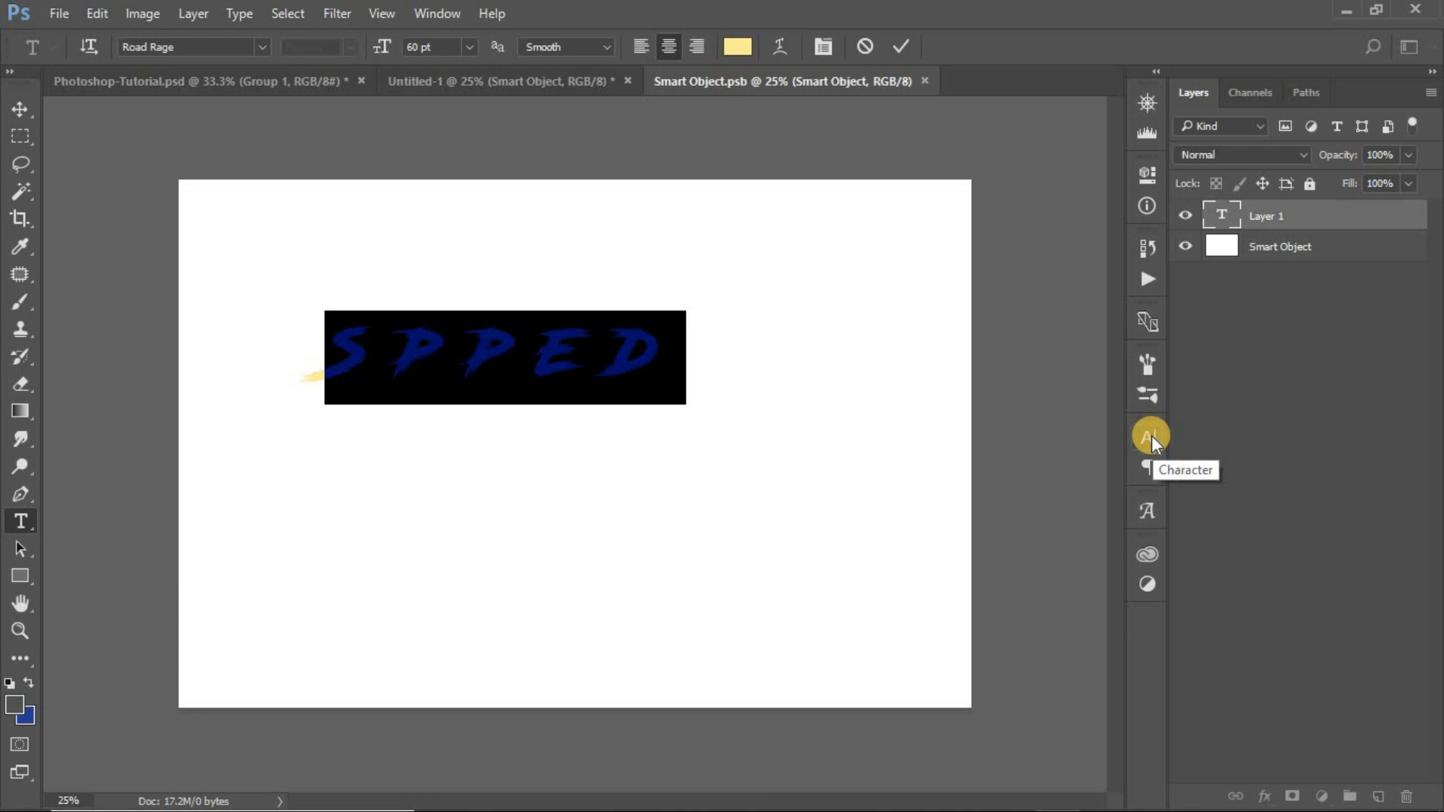
pyautogui.click(1150, 437)
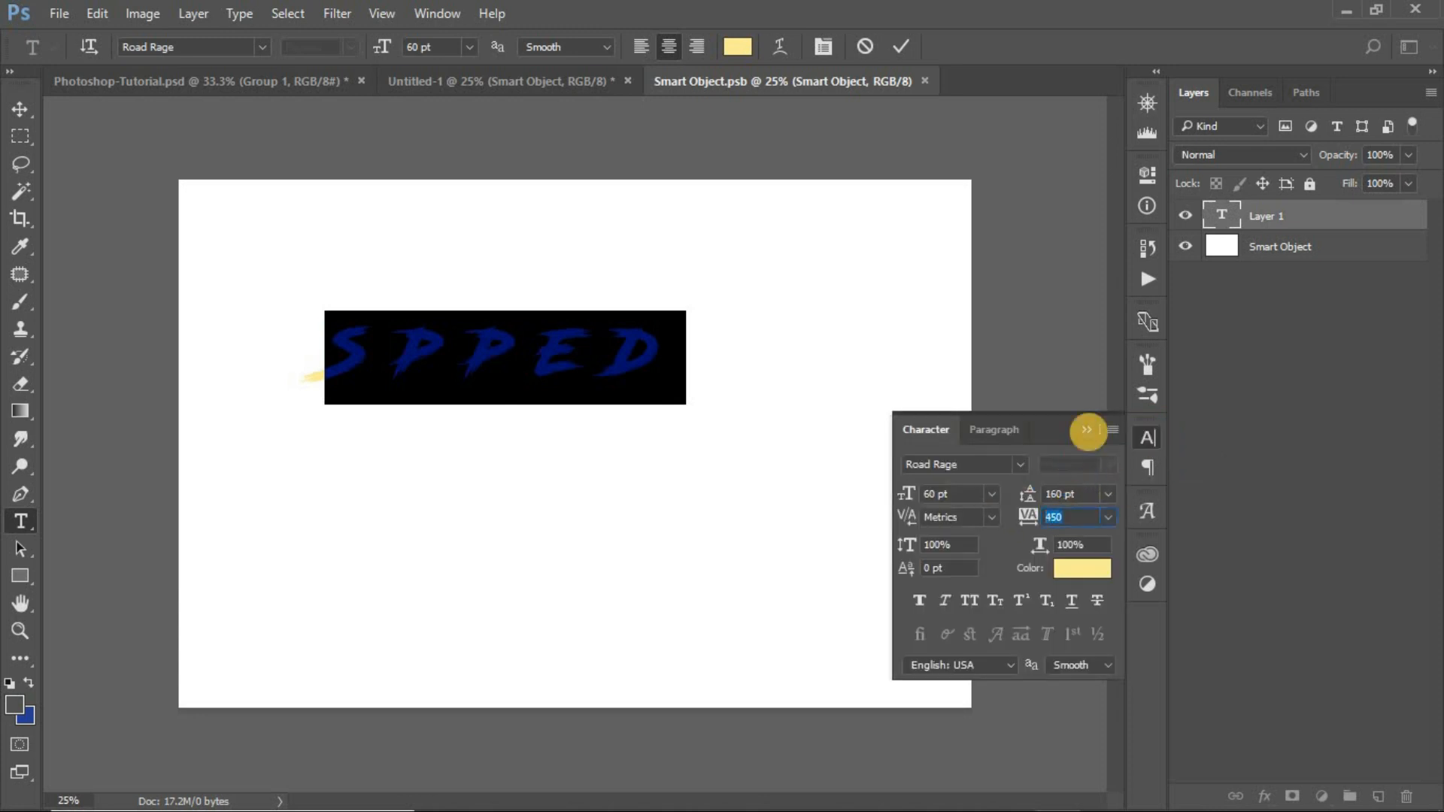
pyautogui.write('0')
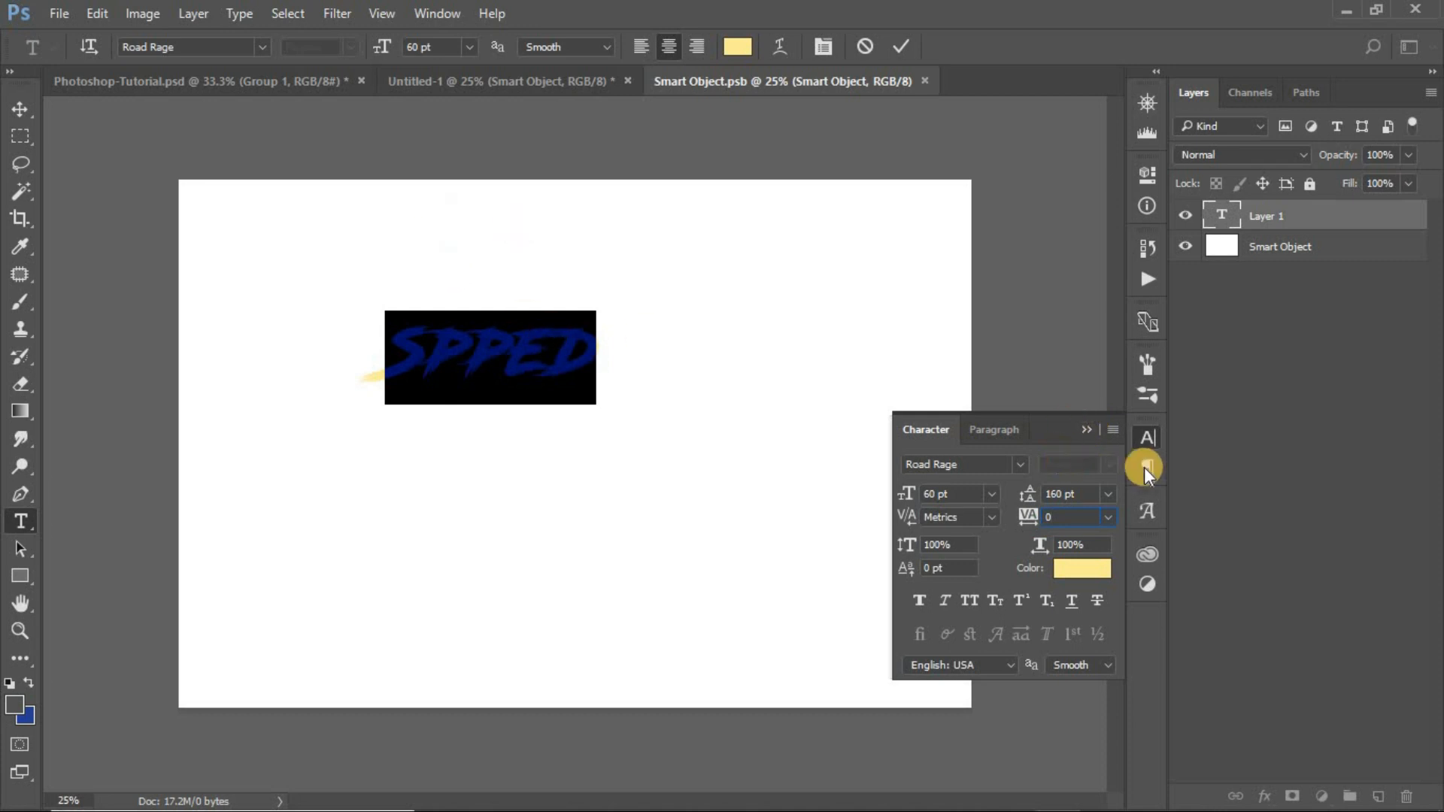
pyautogui.click(1086, 430)
# - Replace the text with "SPEED" on the first line and "UNDERGROUND" on the second line
pyautogui.click(508, 350)
pyautogui.hotkey('ctrl', 'a')
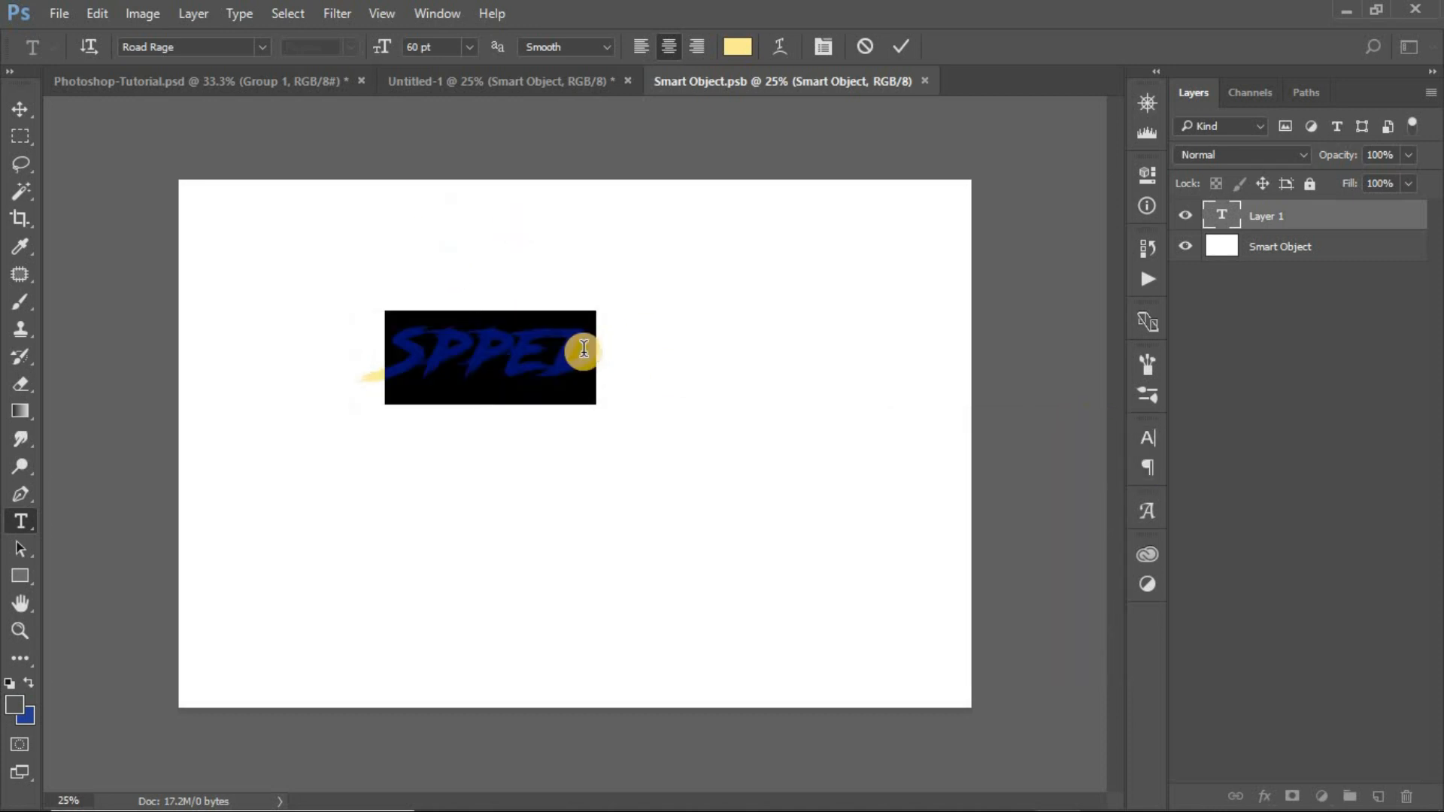
pyautogui.write('SPEED')
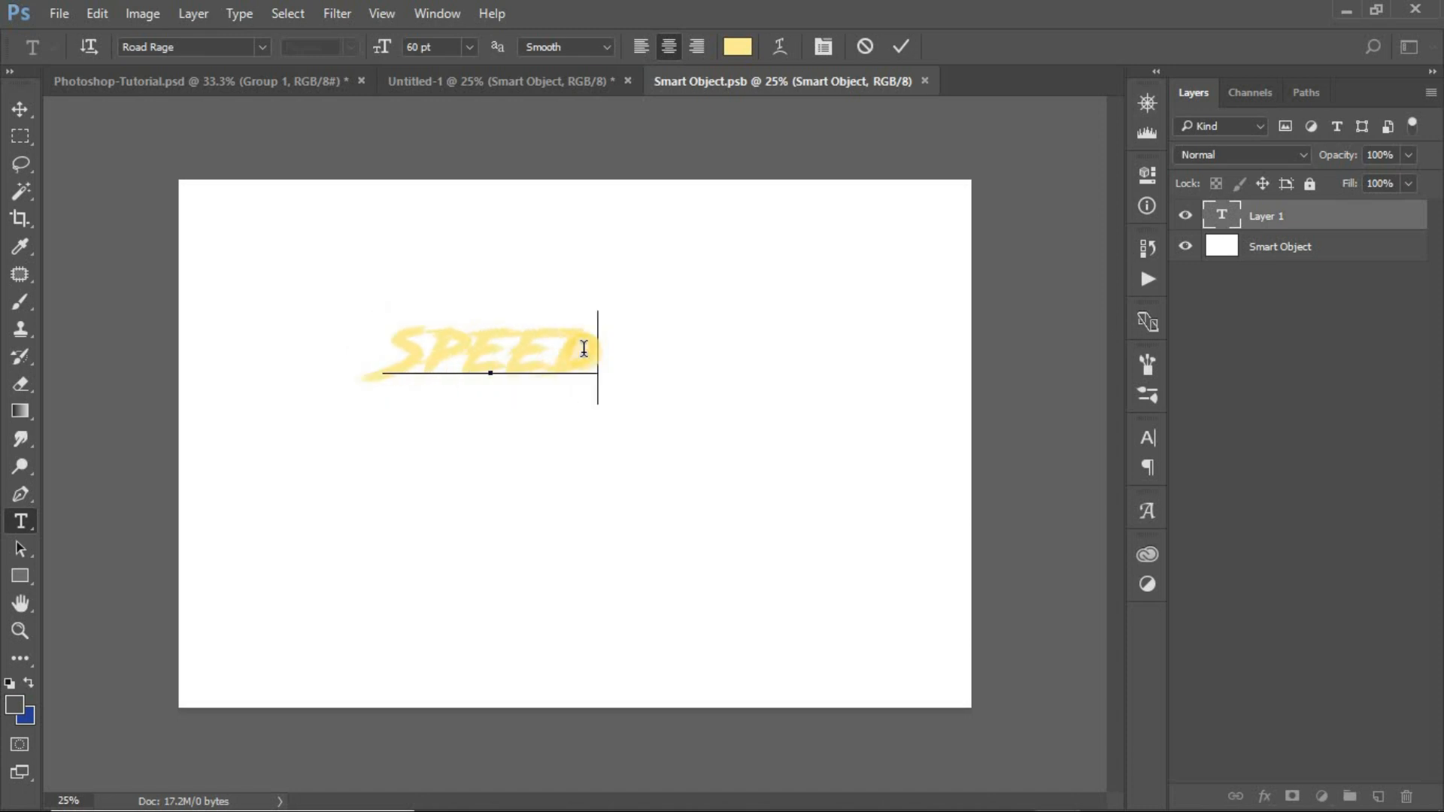
pyautogui.hotkey('ctrl', 't')
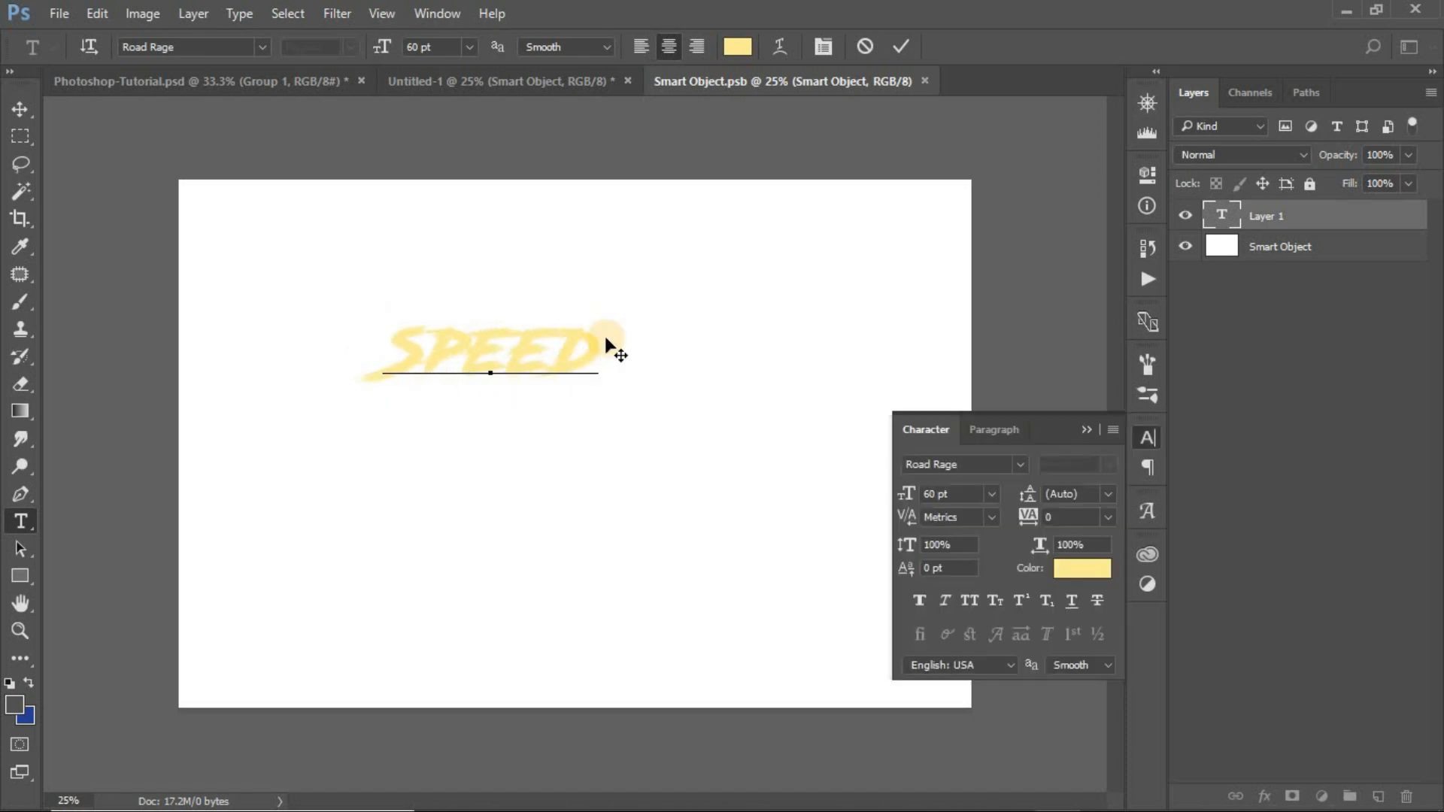
pyautogui.press('Return')
pyautogui.write('UNDERGROUN')
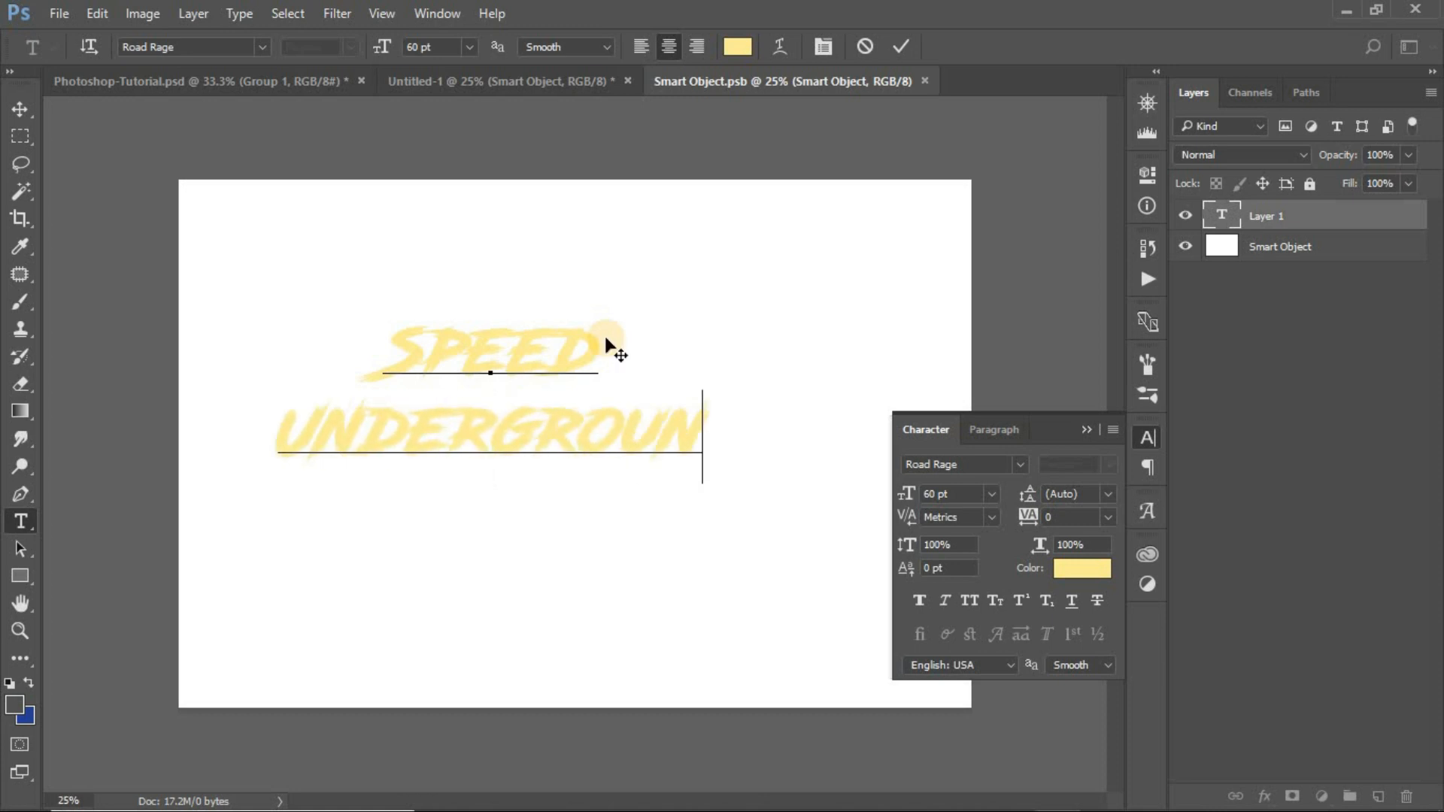
pyautogui.write('D')
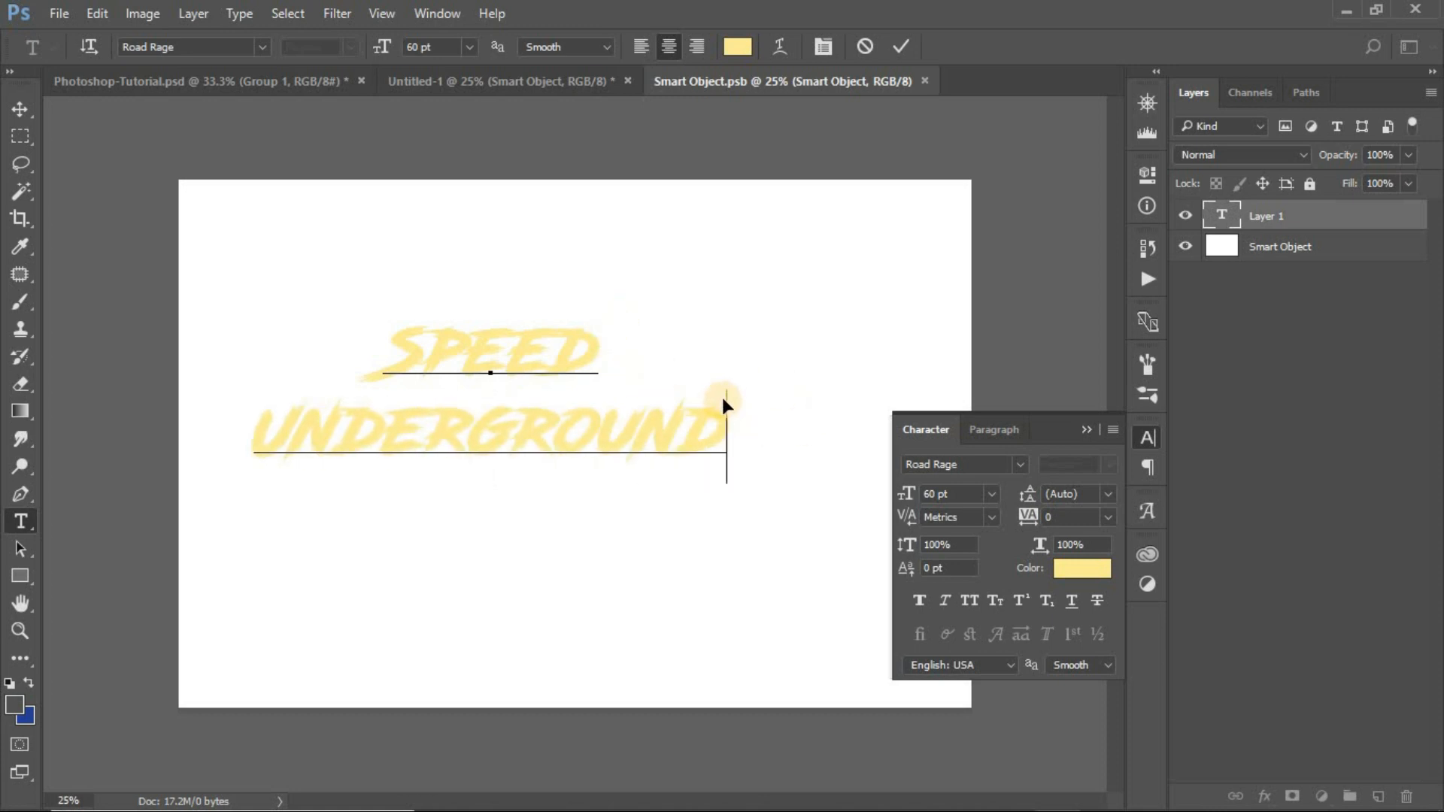
# - Set the leading of both text lines to 60 pt and commit the text
pyautogui.hotkey('ctrl', 'a')
pyautogui.click(672, 398)
pyautogui.hotkey('ctrl', 'a')
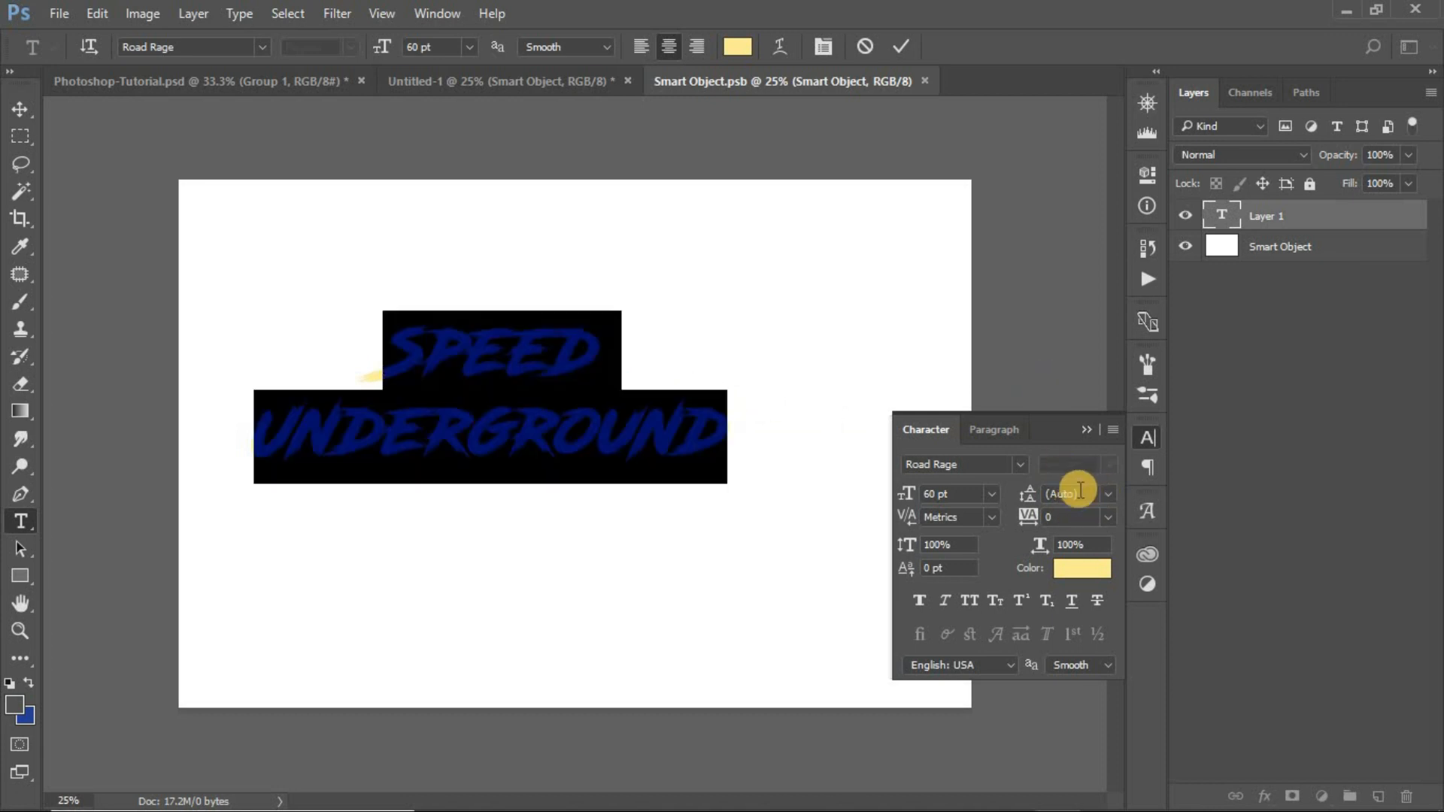
pyautogui.moveTo(1028, 493); pyautogui.dragTo(1083, 490)
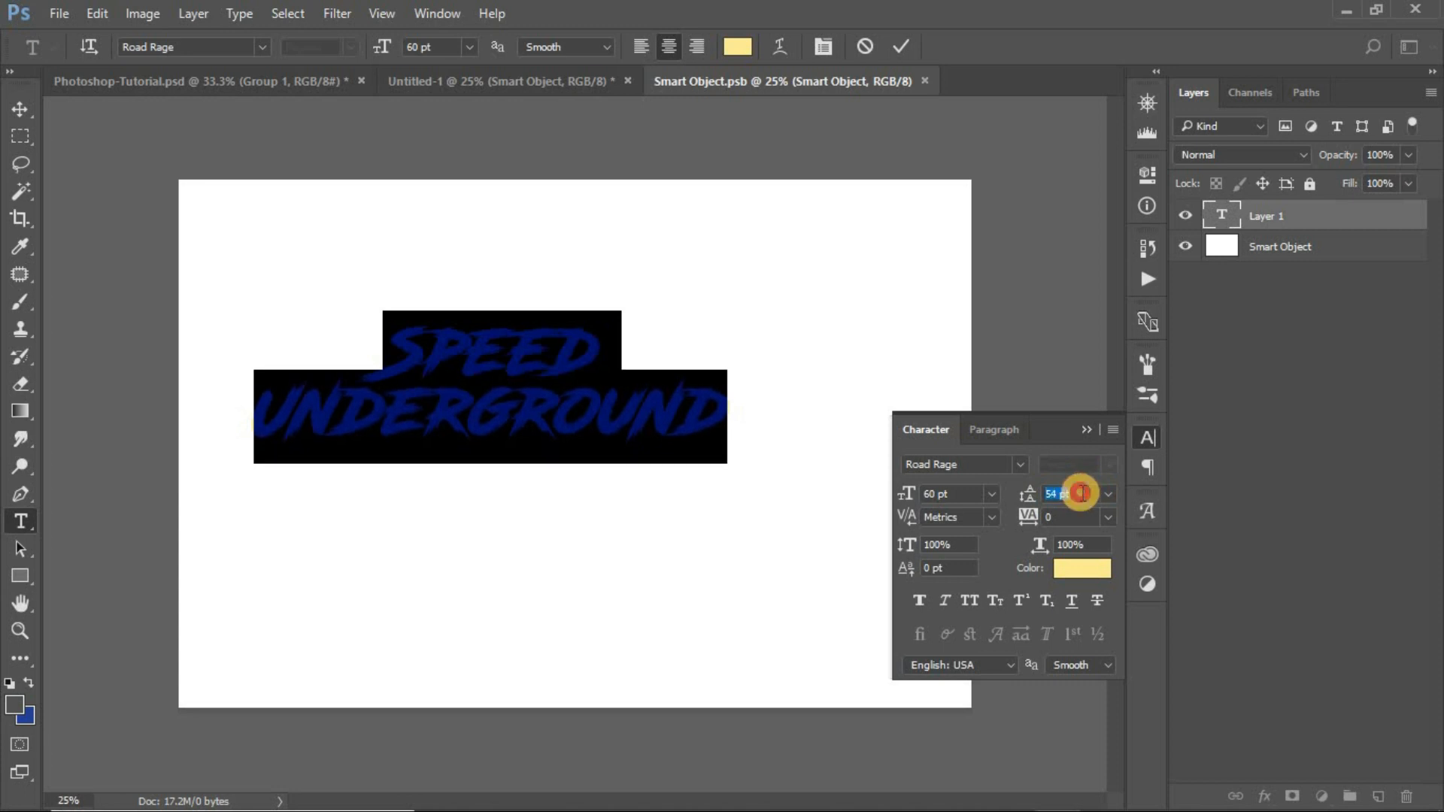
pyautogui.write('60')
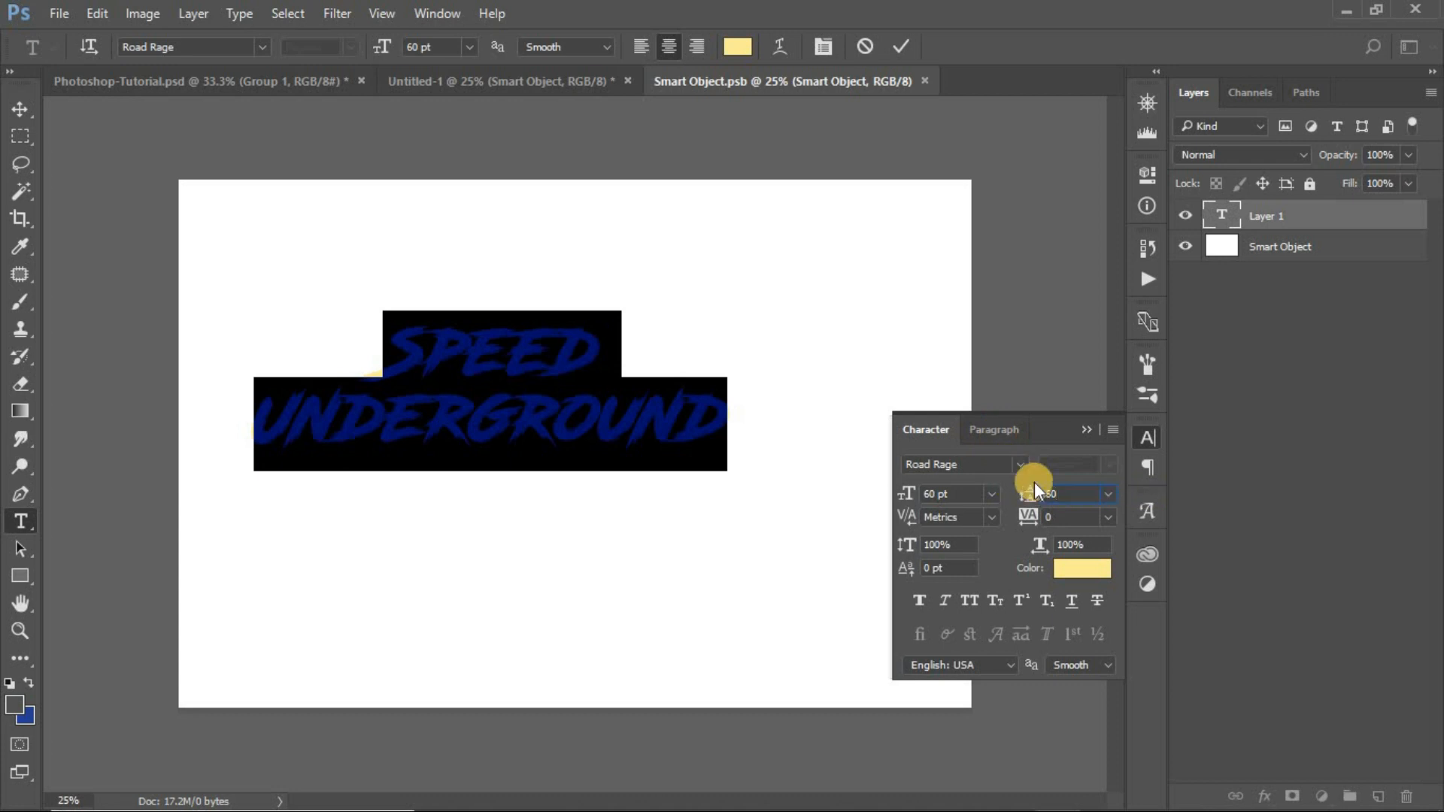
pyautogui.hotkey('ctrl', 'Return')
pyautogui.click(1086, 428)
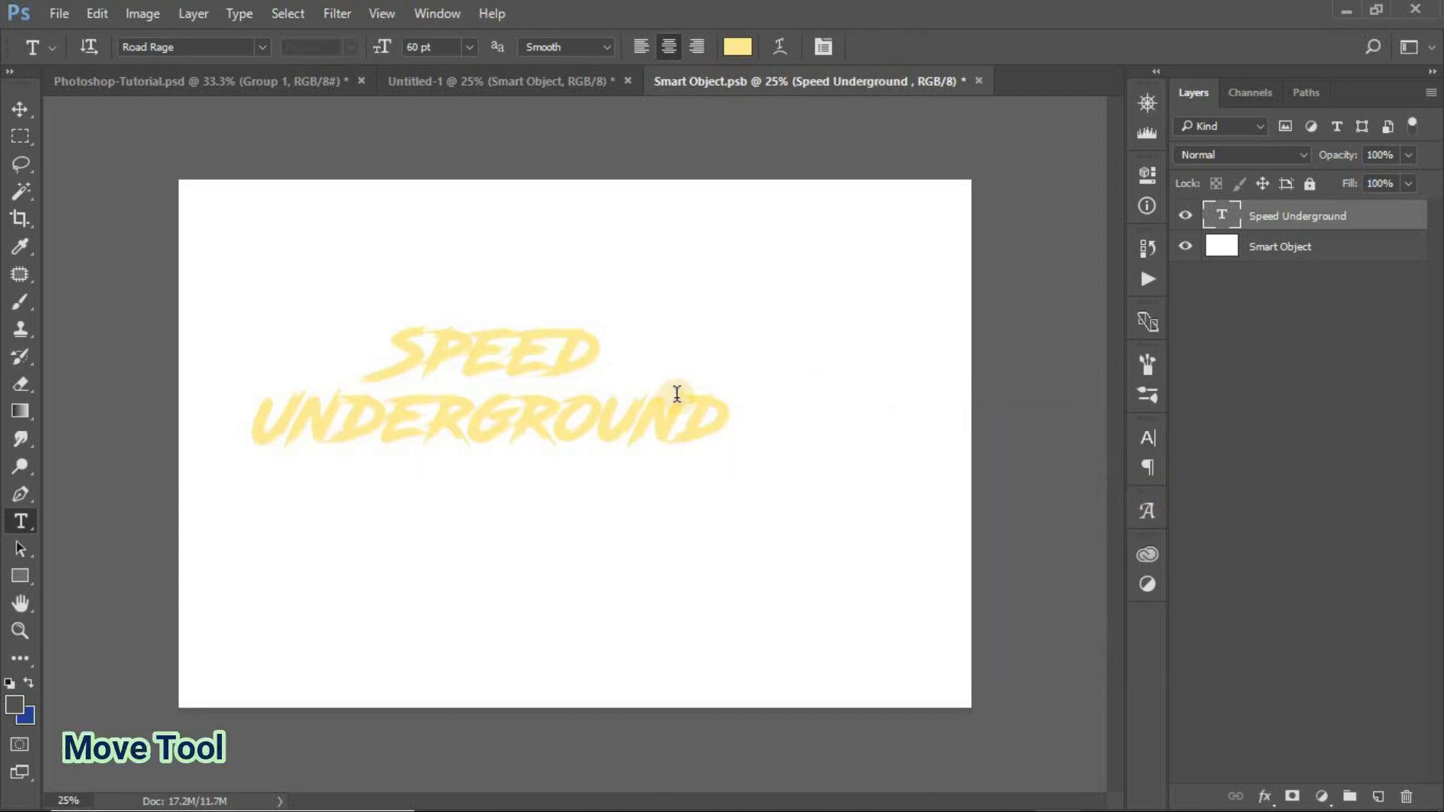
# - Move the two-line text to the center of the canvas and delete the white Smart Object layer beneath it
pyautogui.click(19, 110)
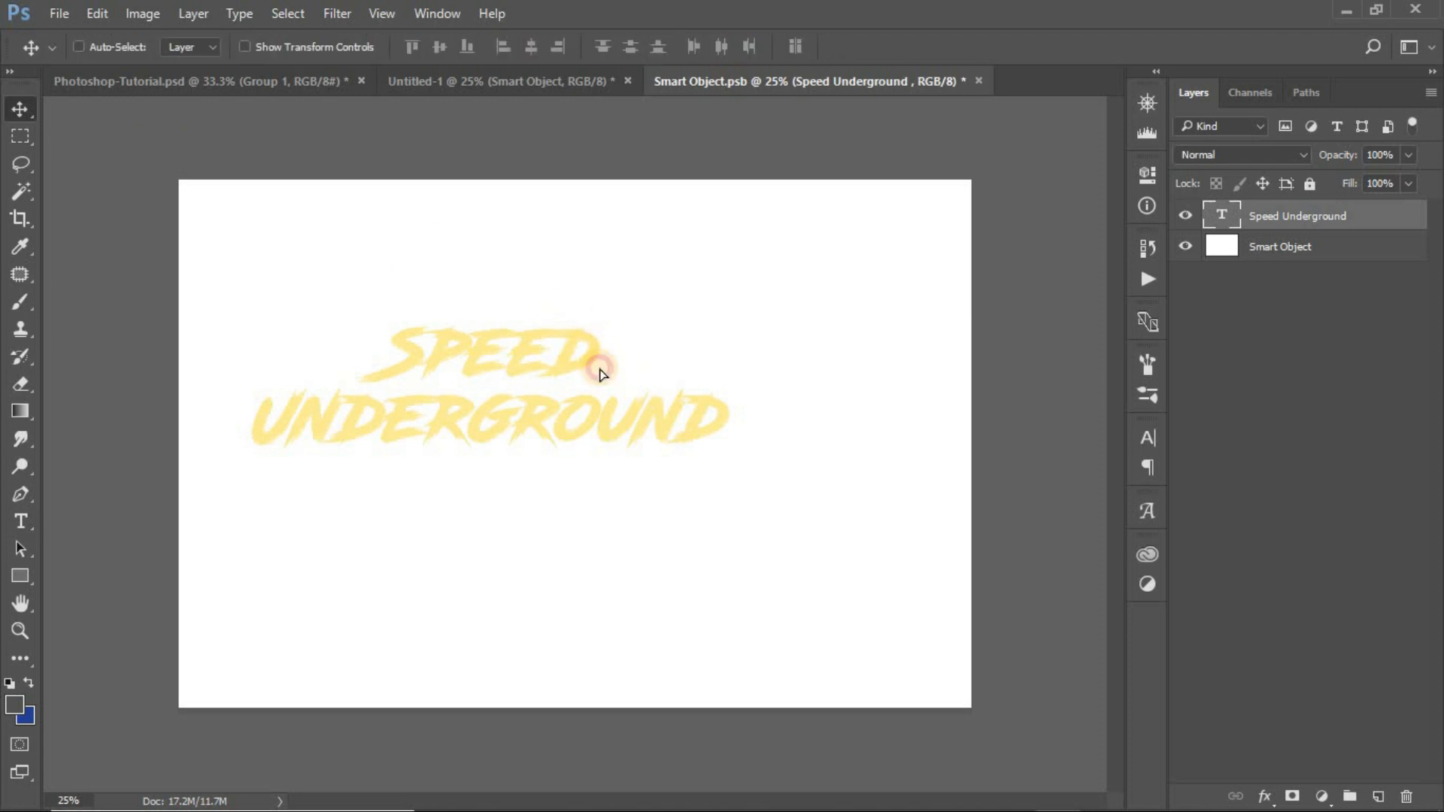
pyautogui.moveTo(601, 339); pyautogui.dragTo(654, 406)
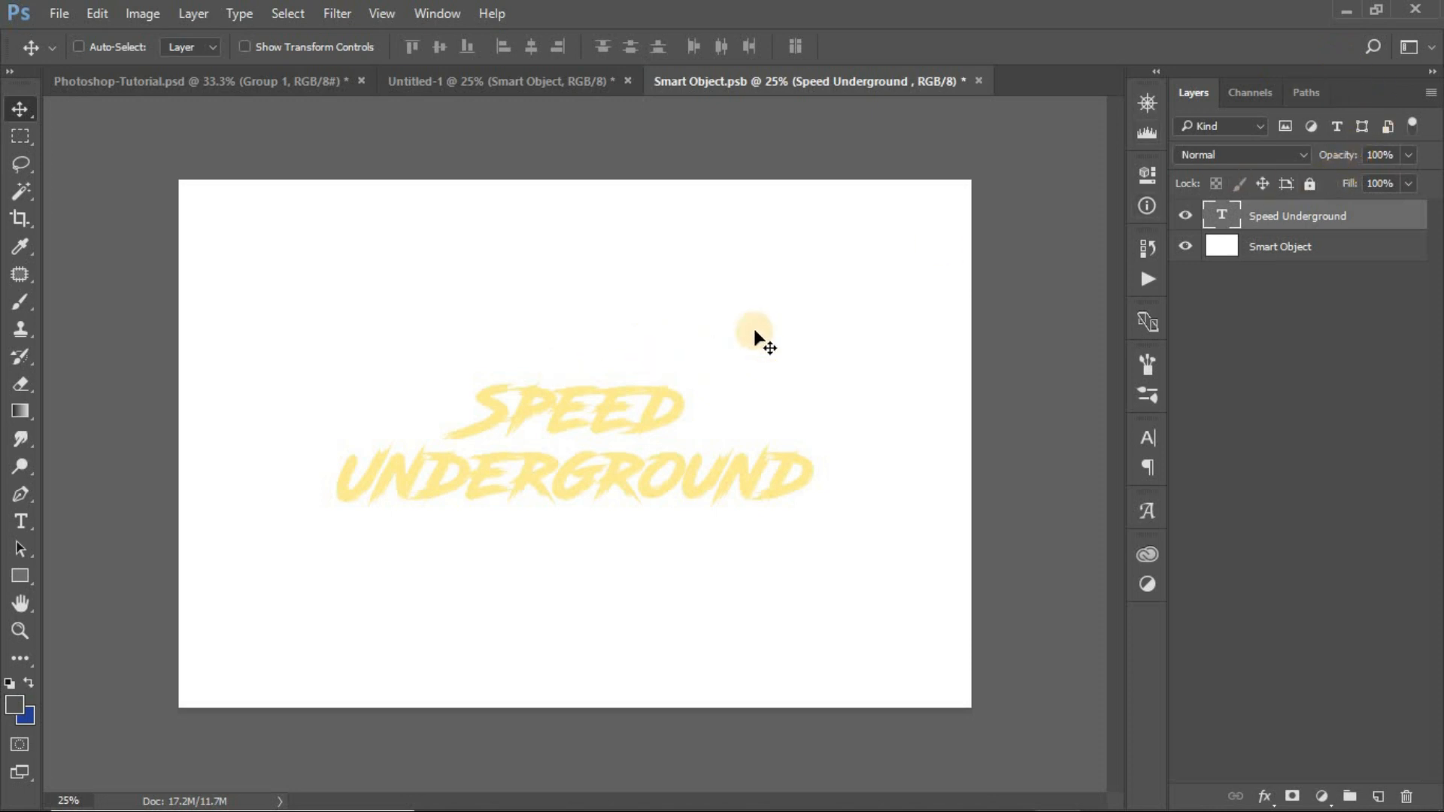
pyautogui.moveTo(1306, 241); pyautogui.dragTo(1405, 794)
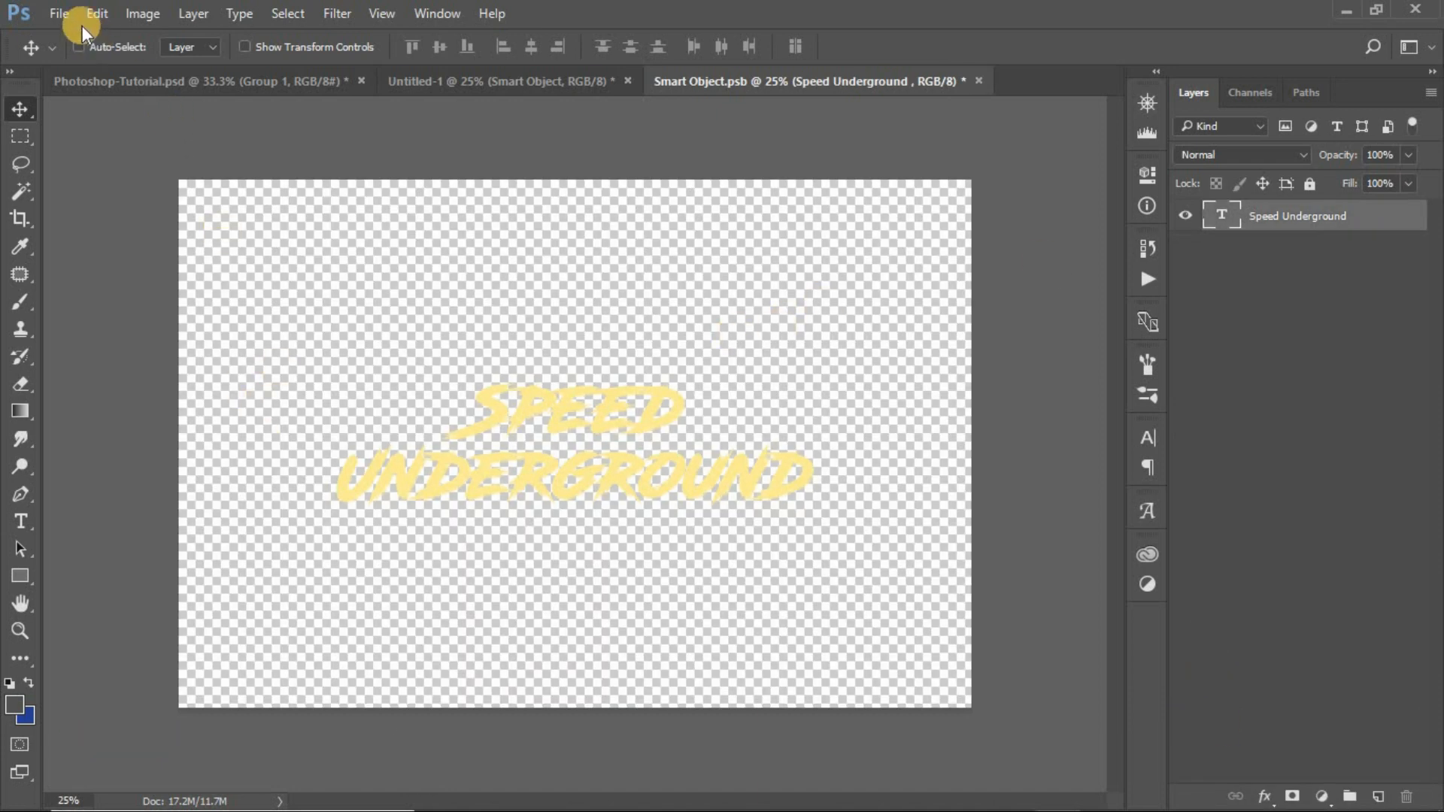
# - Save the Smart Object.psb contents and close that document to return to Untitled-1
pyautogui.click(61, 13)
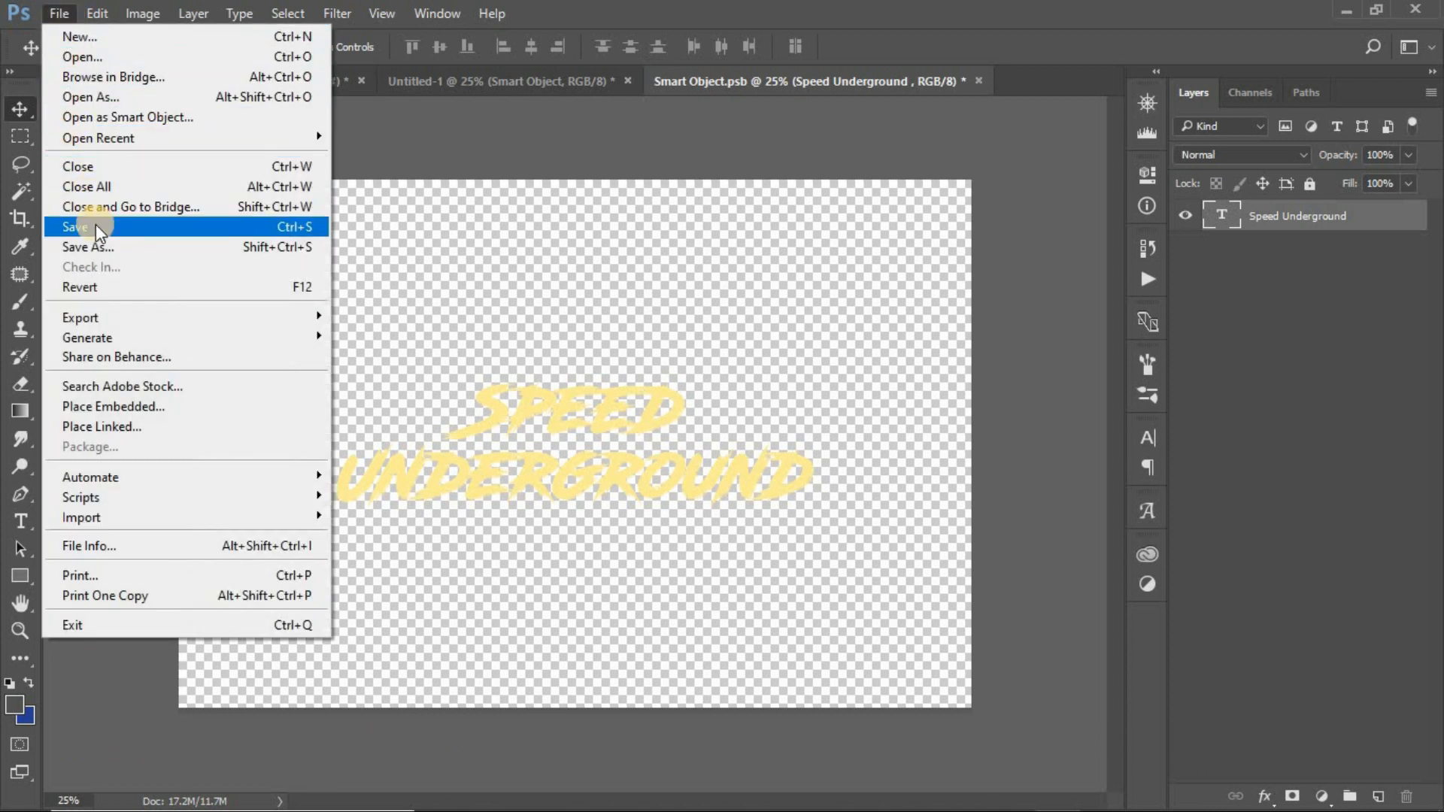
pyautogui.click(76, 226)
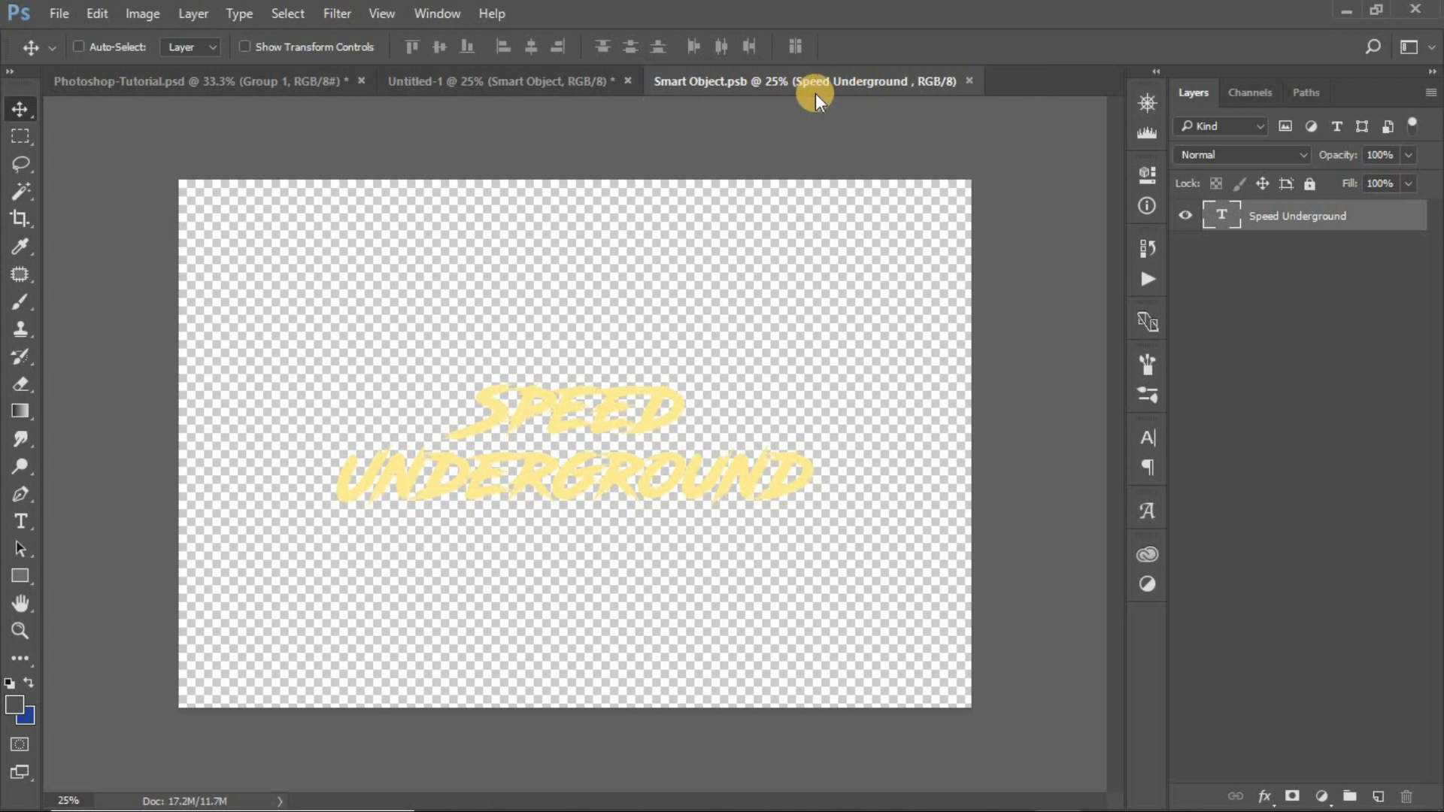
pyautogui.click(969, 79)
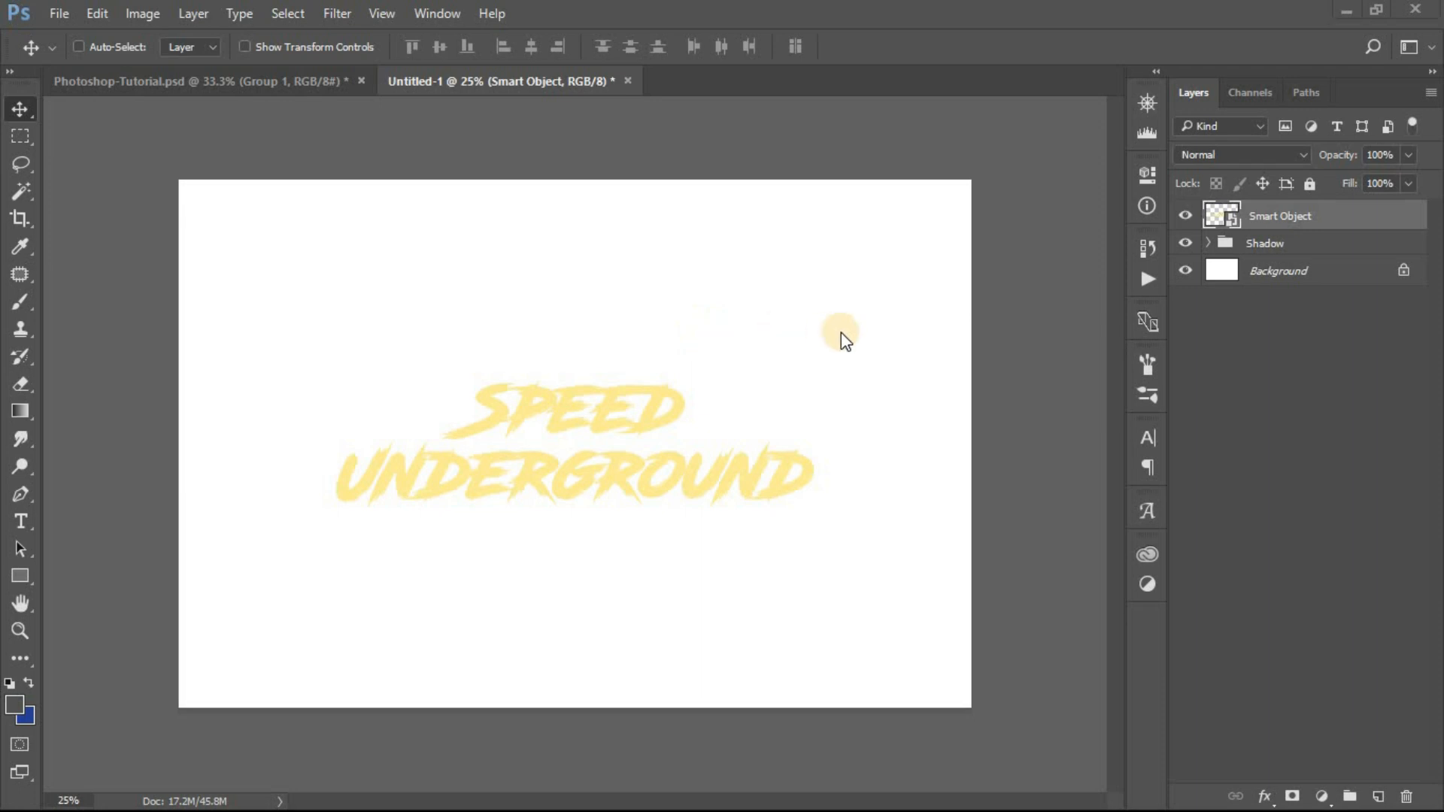
# - Check the finished effect in Photoshop-Tutorial.psd, return to Untitled-1 and add a Color Overlay to the Shadow group
pyautogui.click(257, 82)
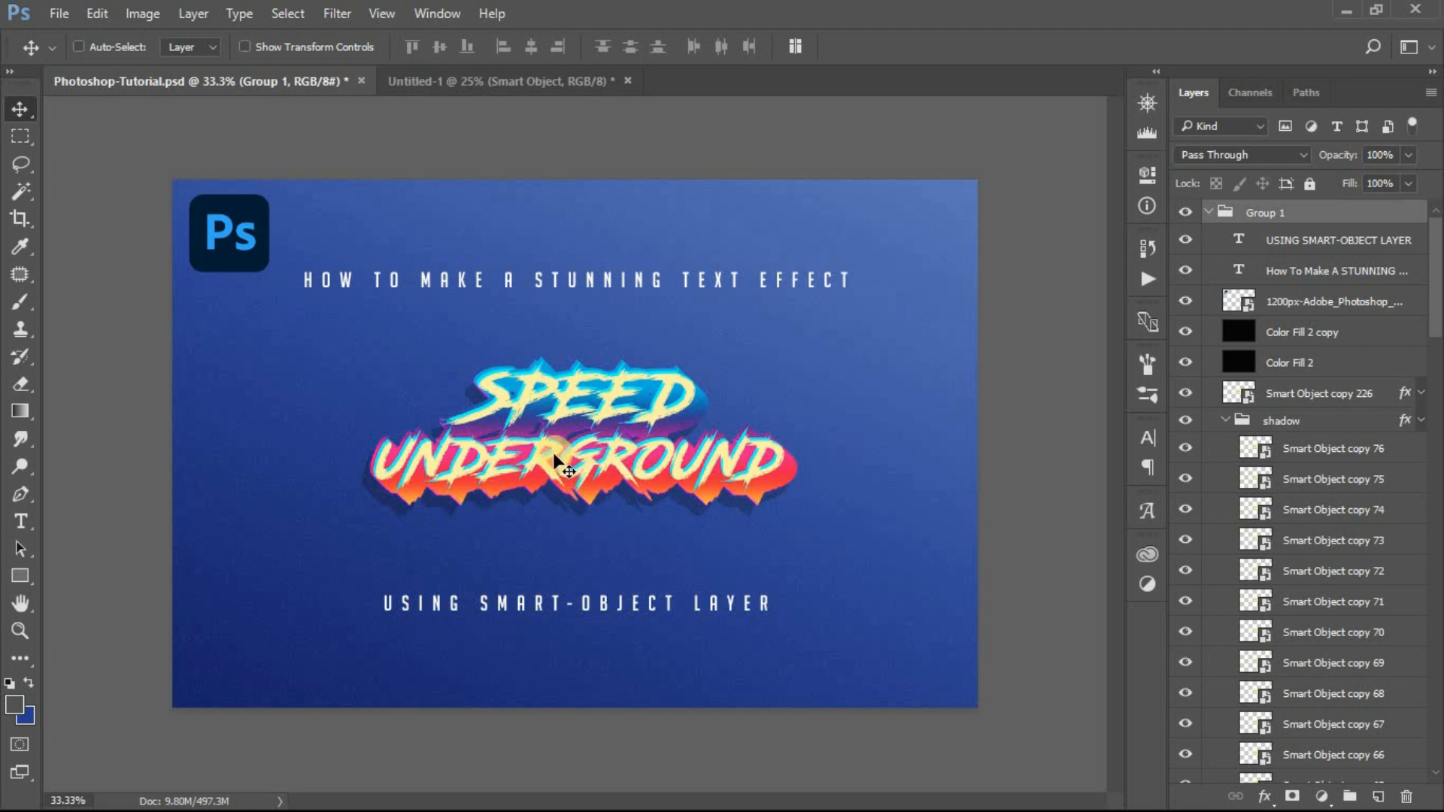
pyautogui.click(480, 87)
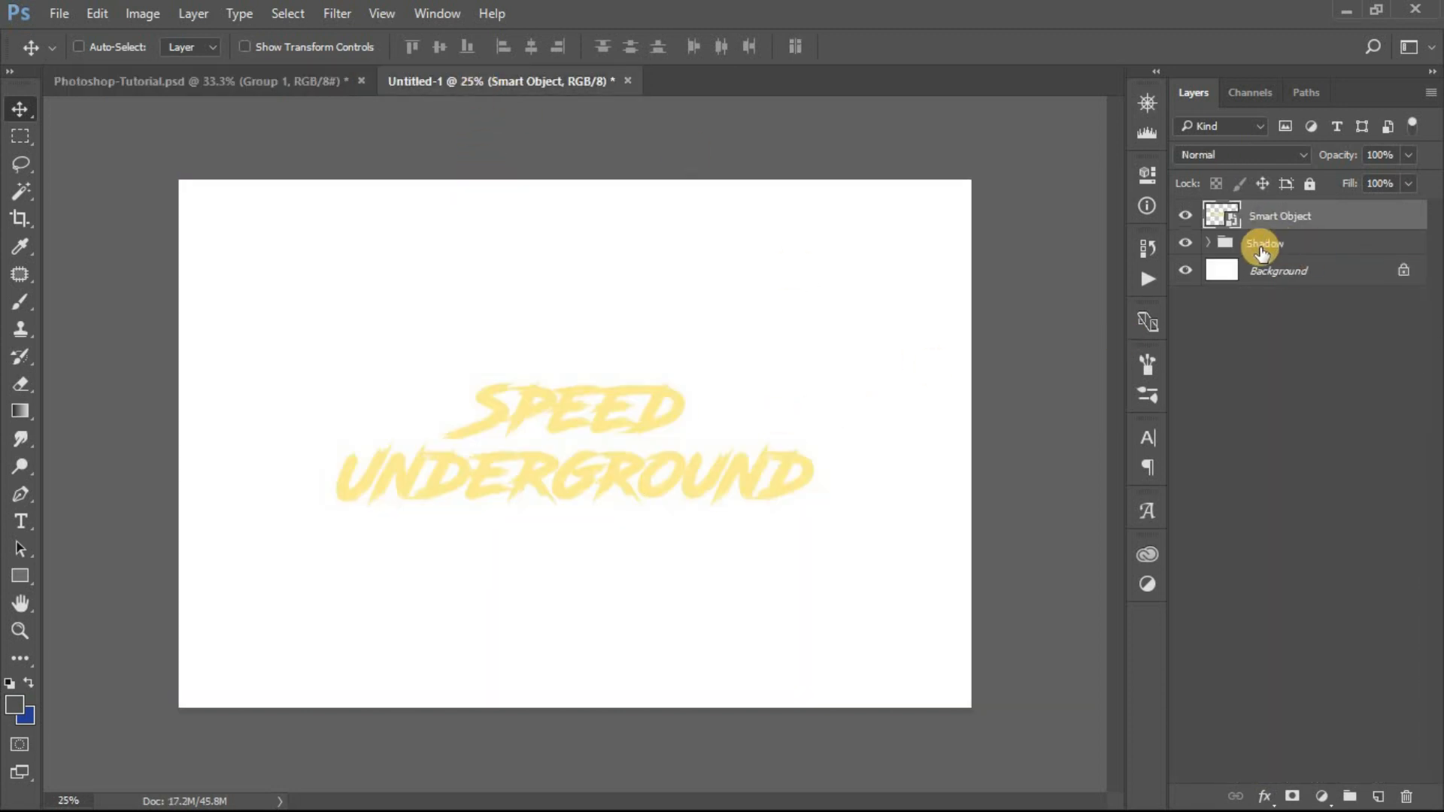
pyautogui.click(1208, 243)
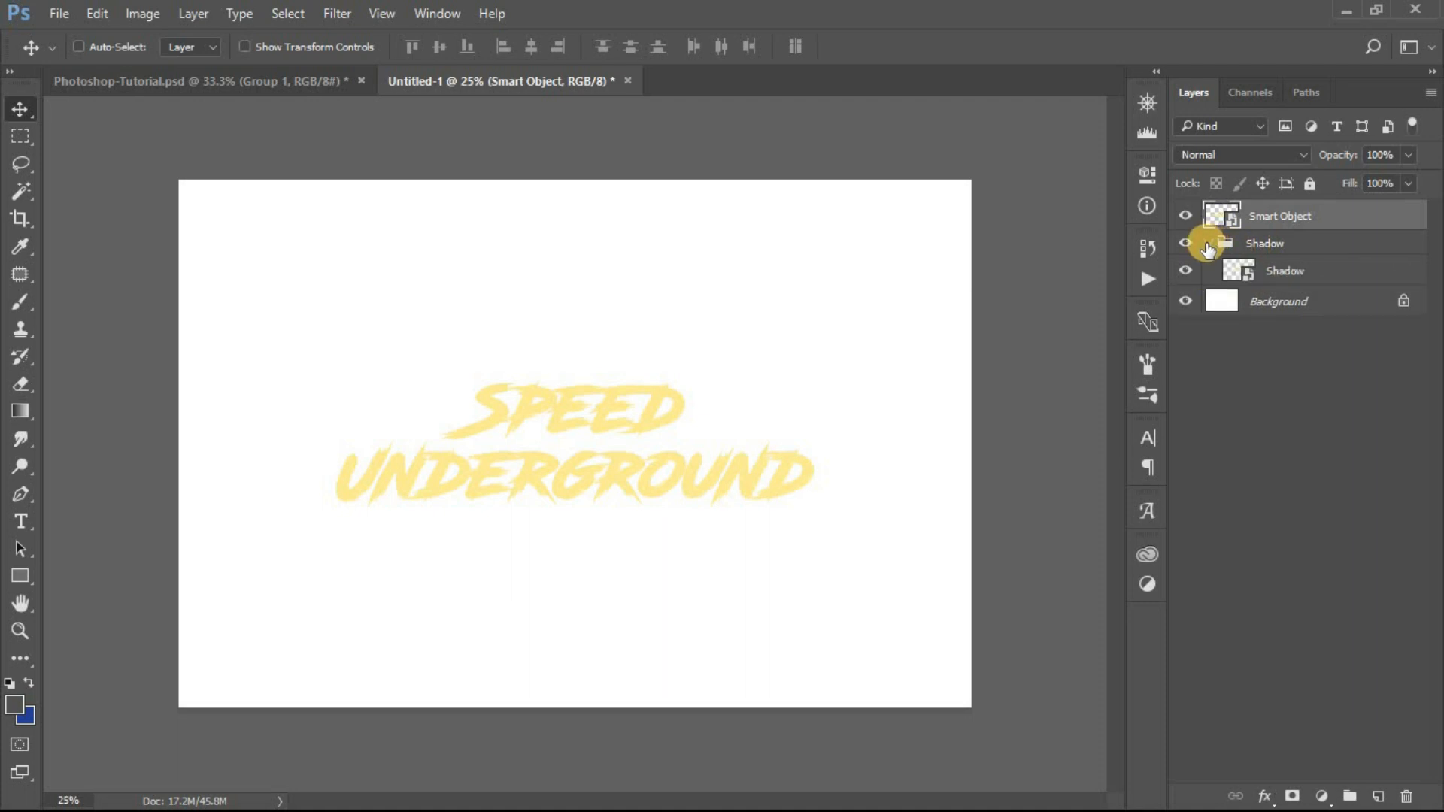
pyautogui.click(1283, 244)
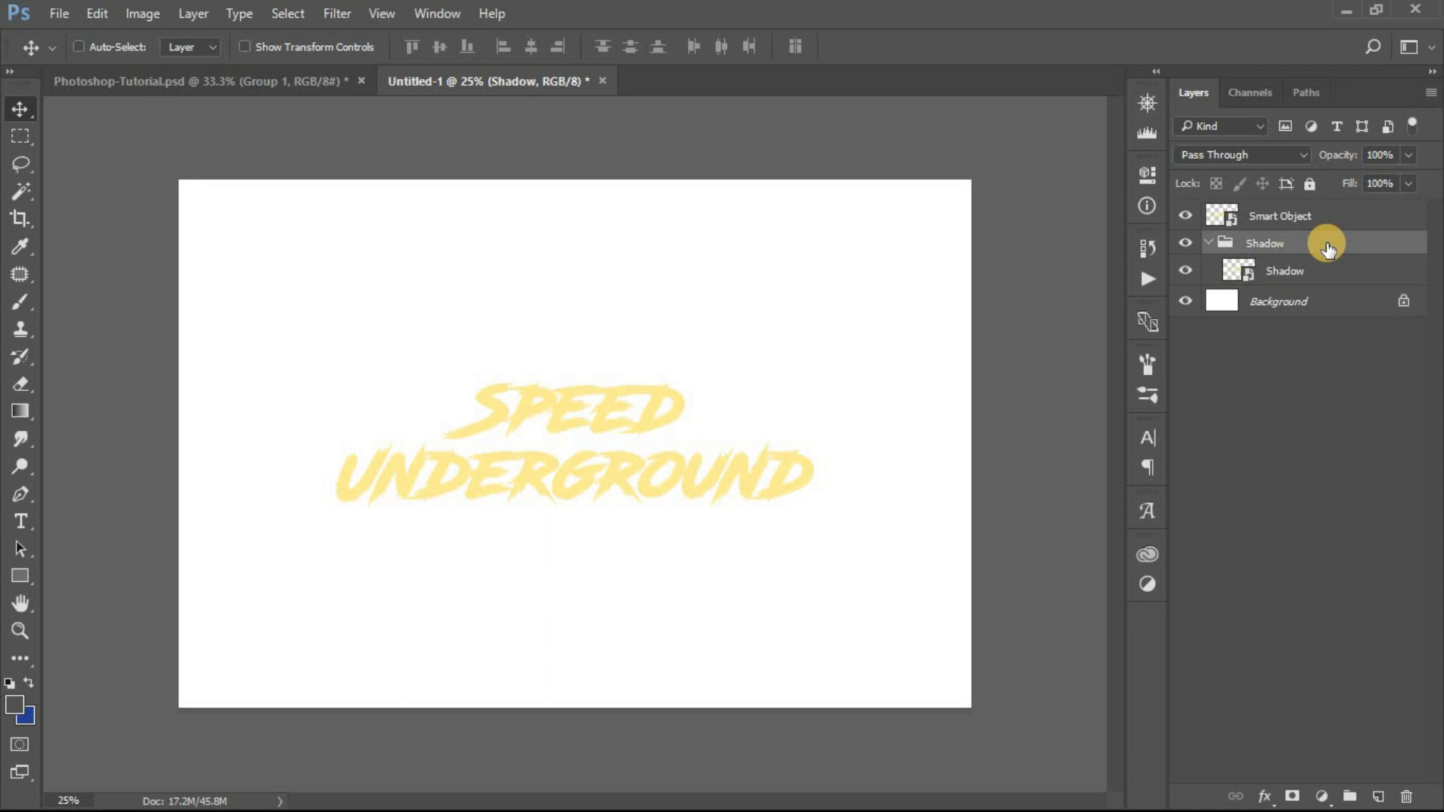
pyautogui.doubleClick(1328, 245)
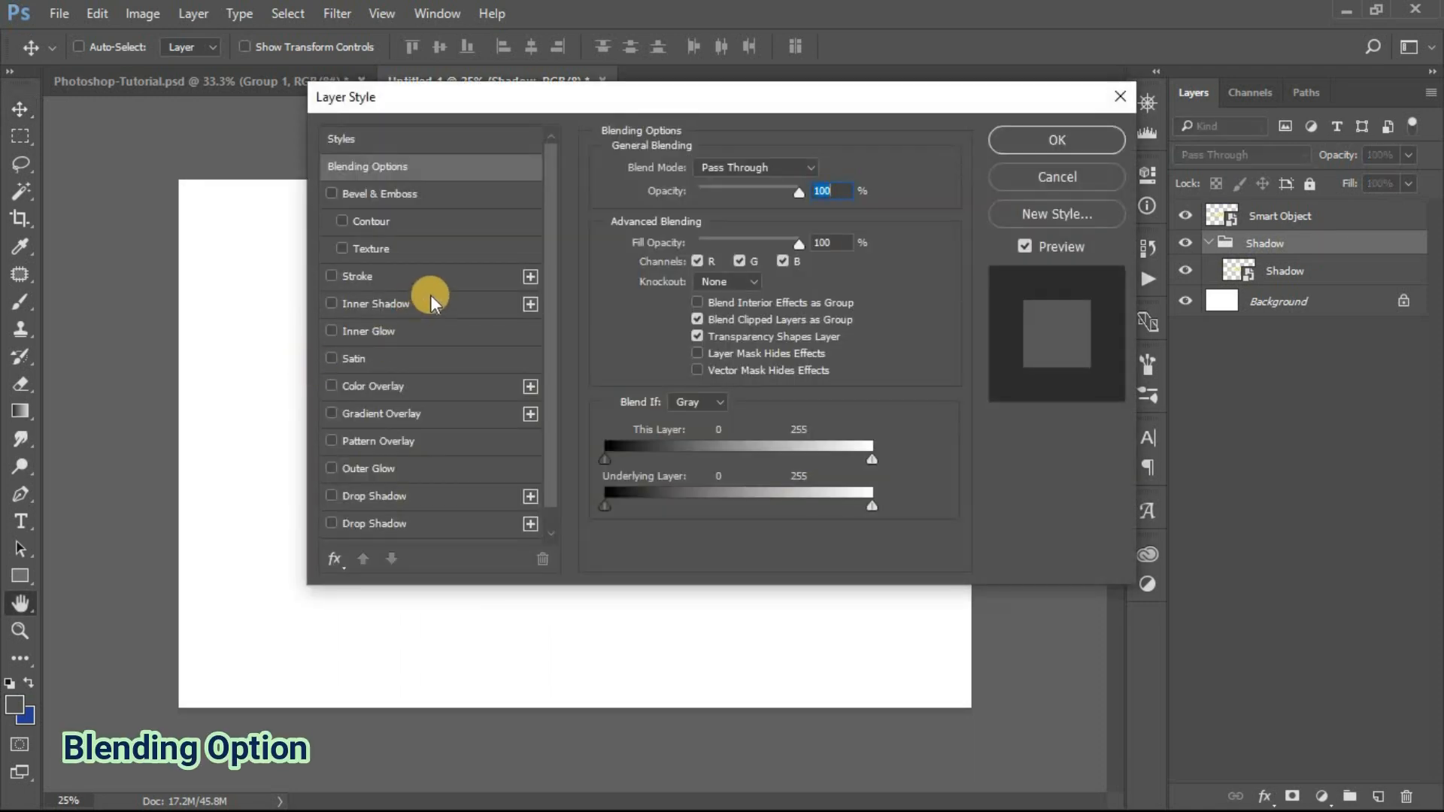
pyautogui.click(382, 386)
pyautogui.moveTo(539, 102); pyautogui.dragTo(1074, 146)
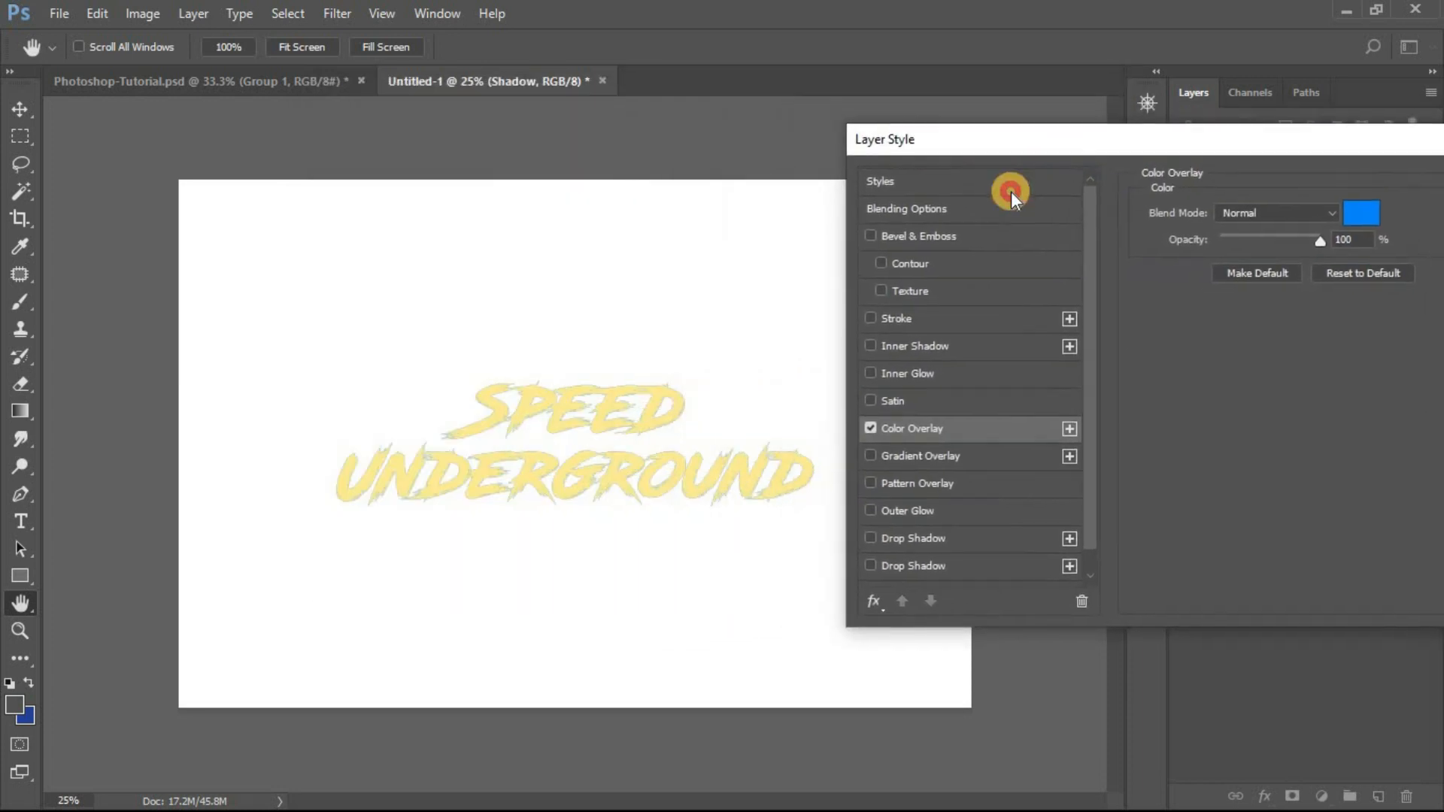
# - Set the Shadow group's overlay color to dark gray #393939, apply the layer style and collapse the group's effects list
pyautogui.click(1331, 224)
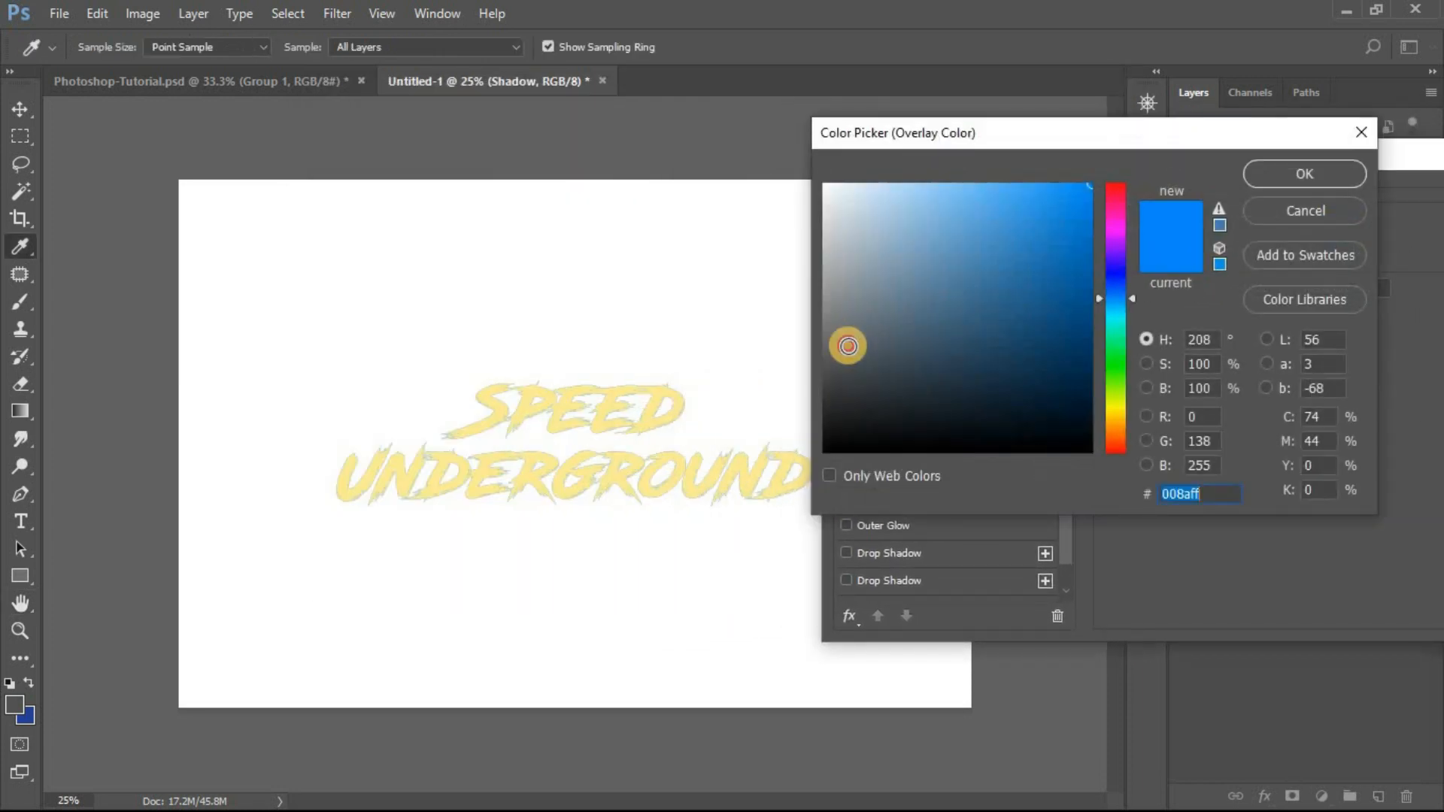
pyautogui.click(813, 374)
pyautogui.moveTo(812, 374); pyautogui.dragTo(809, 389)
pyautogui.click(1307, 172)
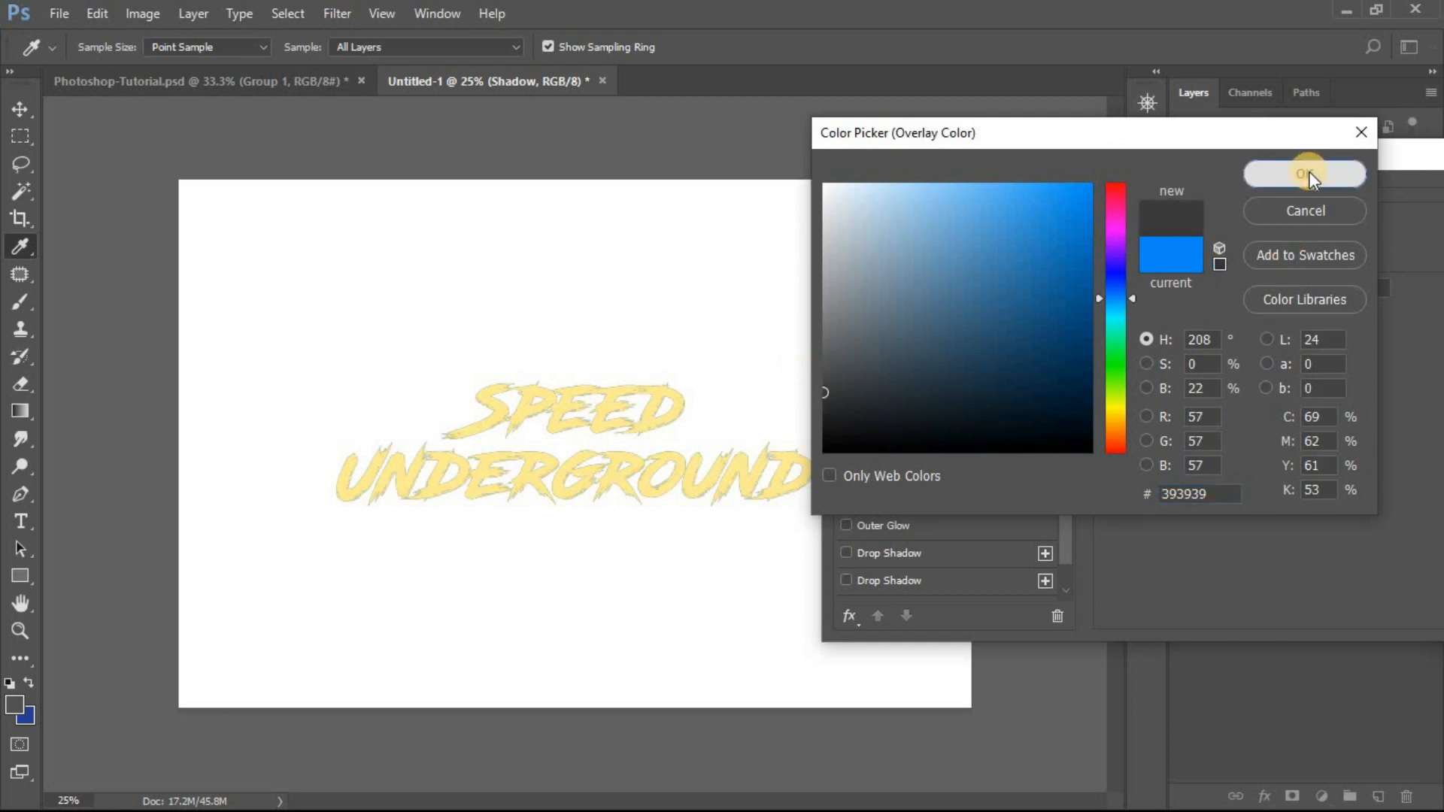
pyautogui.moveTo(972, 110); pyautogui.dragTo(810, 146)
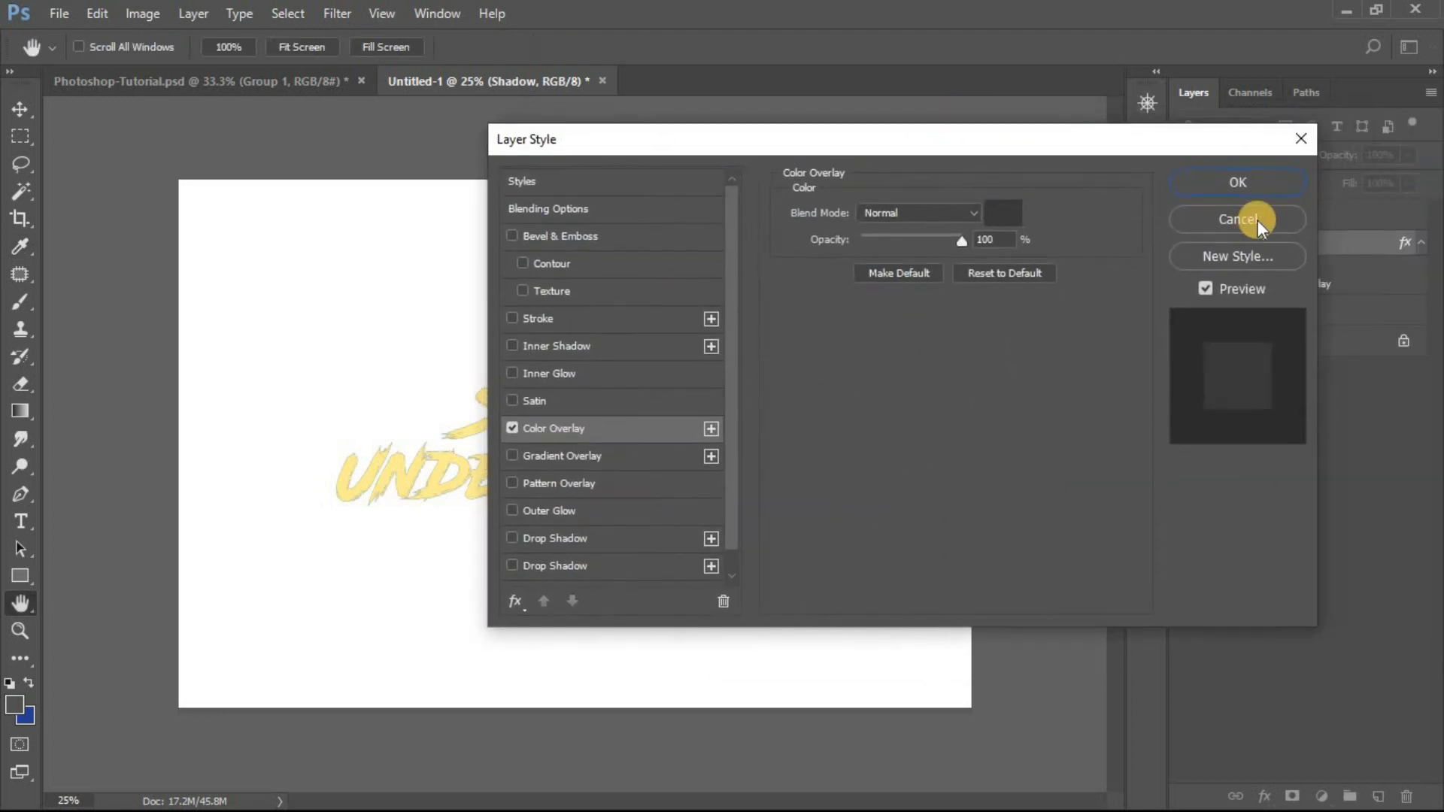
pyautogui.click(1234, 183)
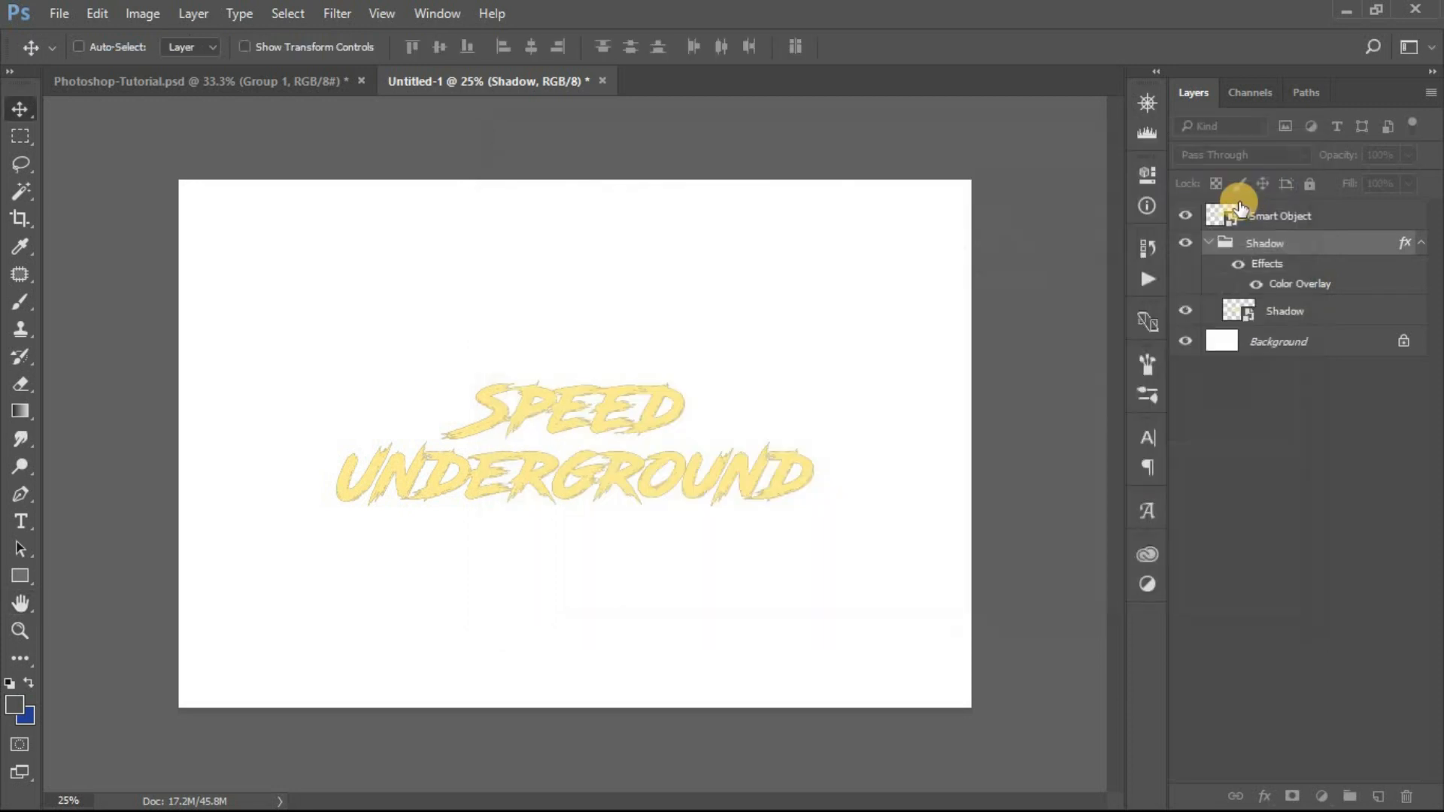
pyautogui.click(1420, 245)
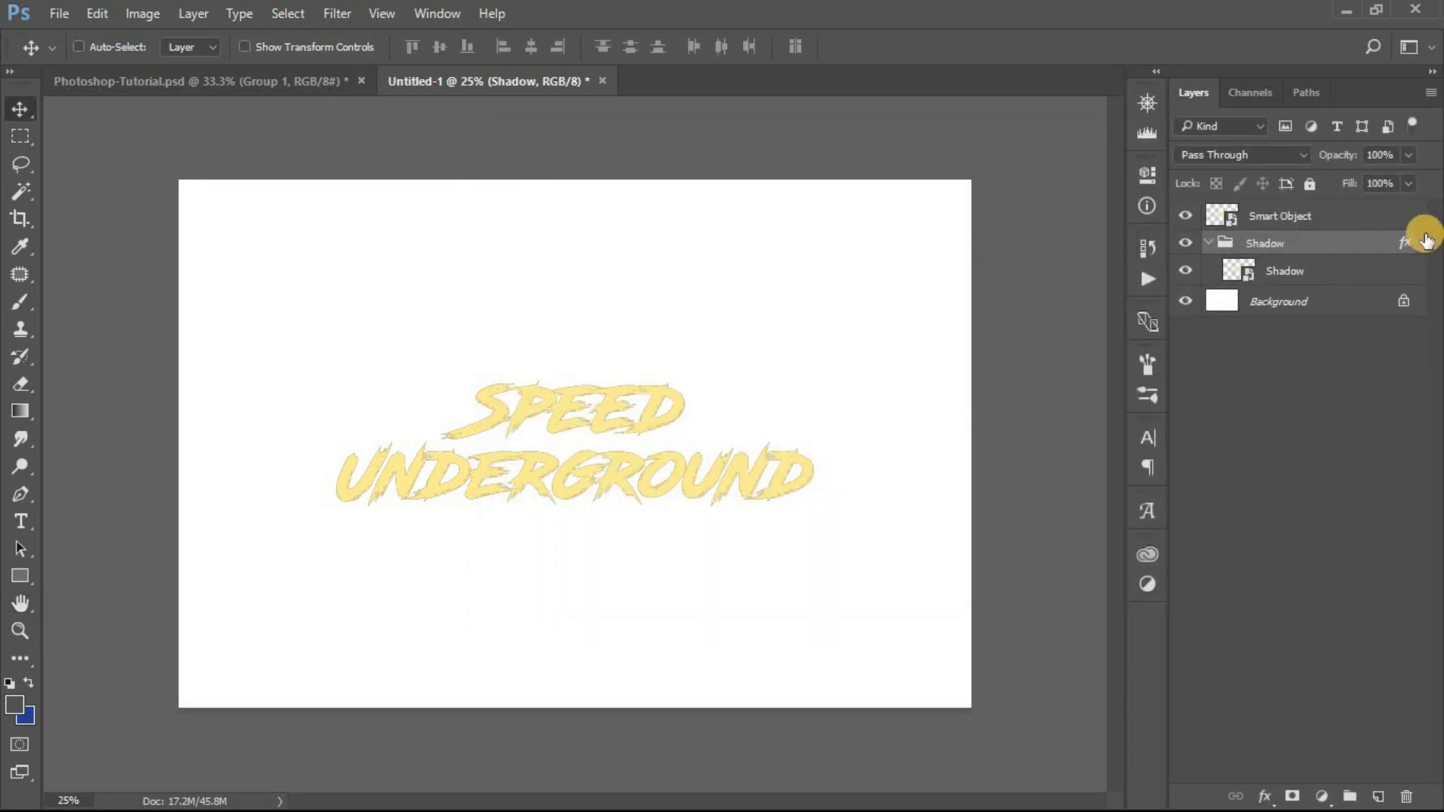
# - Nudge the Shadow smart object layer inside the group slightly down and to the right of the yellow text
pyautogui.click(1316, 277)
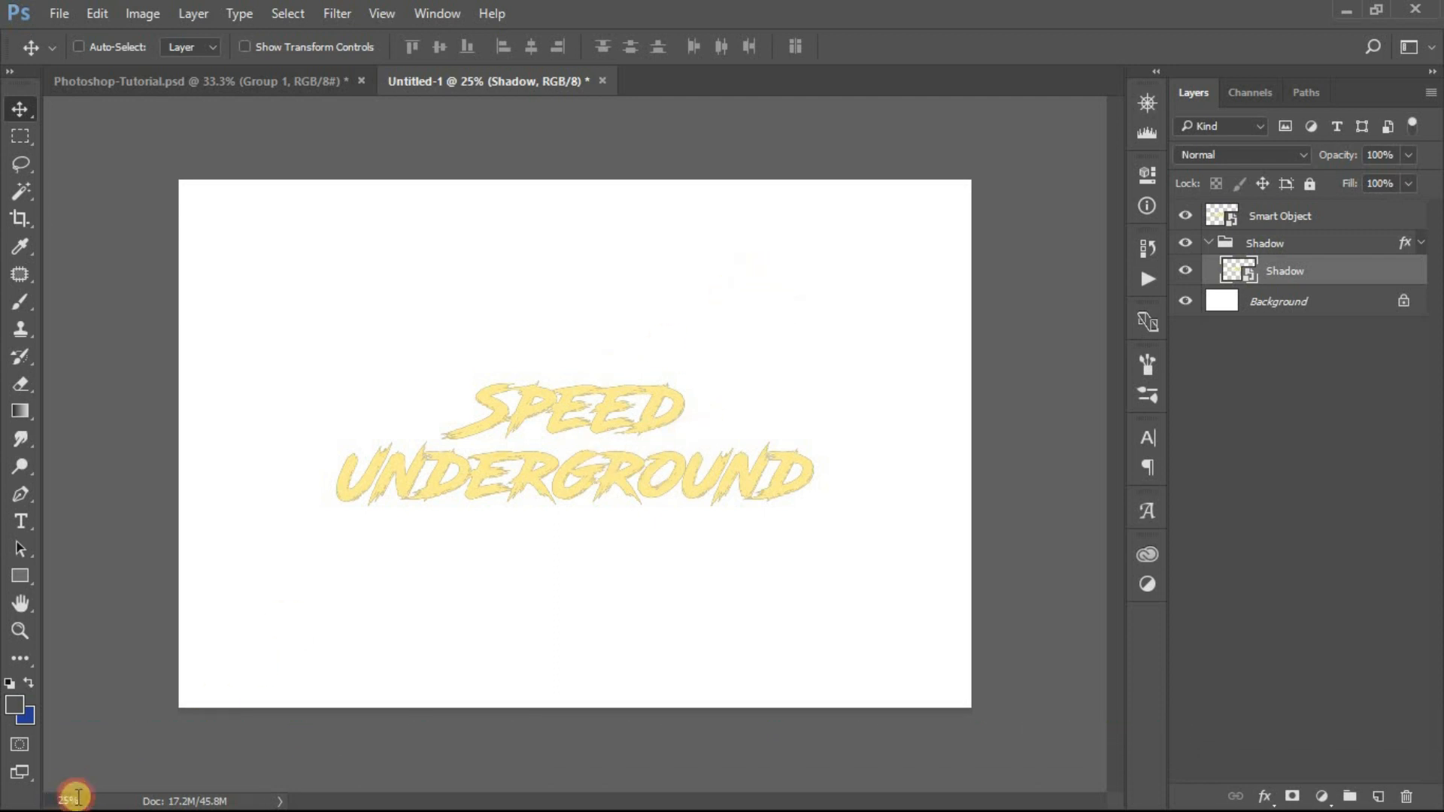
pyautogui.moveTo(78, 799); pyautogui.dragTo(41, 803)
pyautogui.write('200')
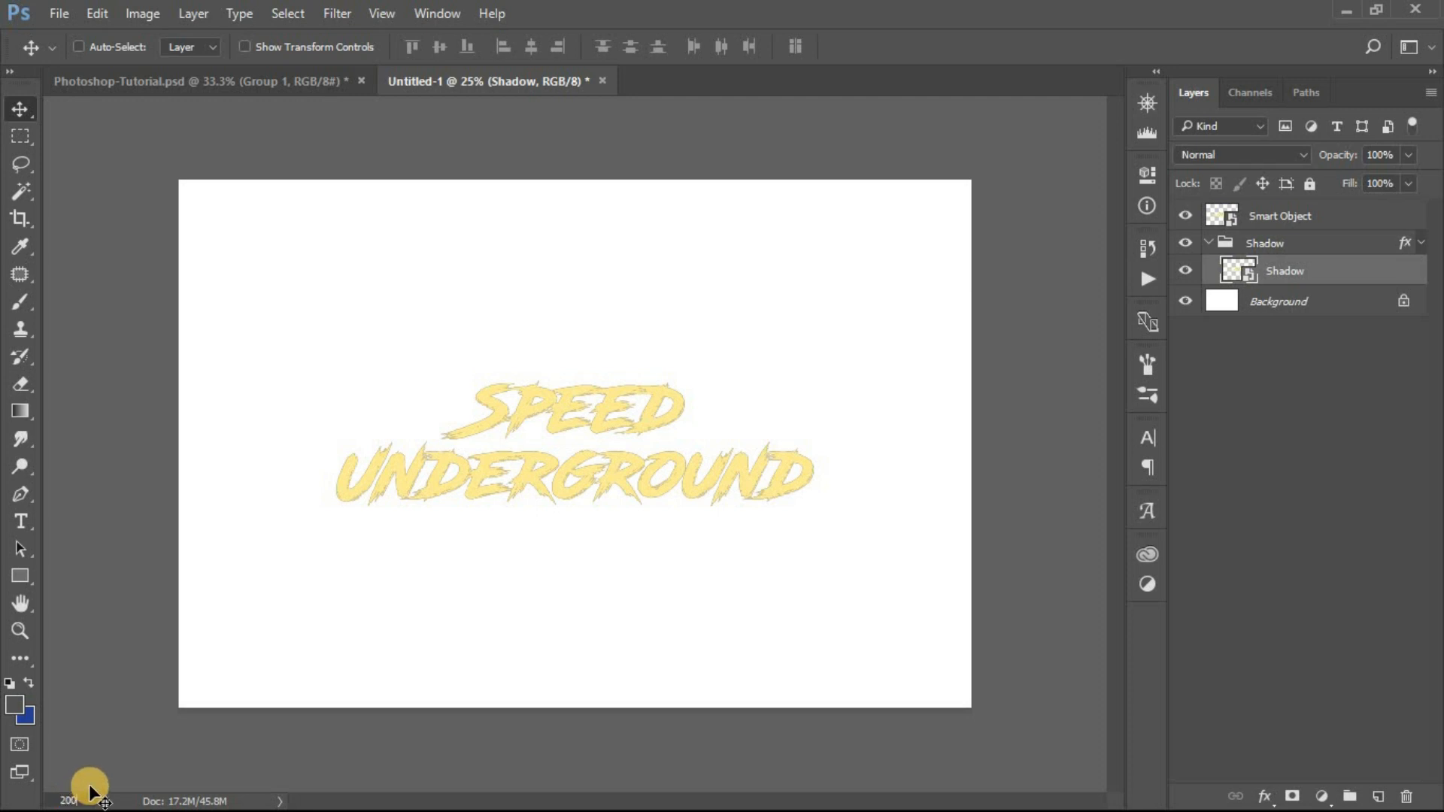
pyautogui.press('Return')
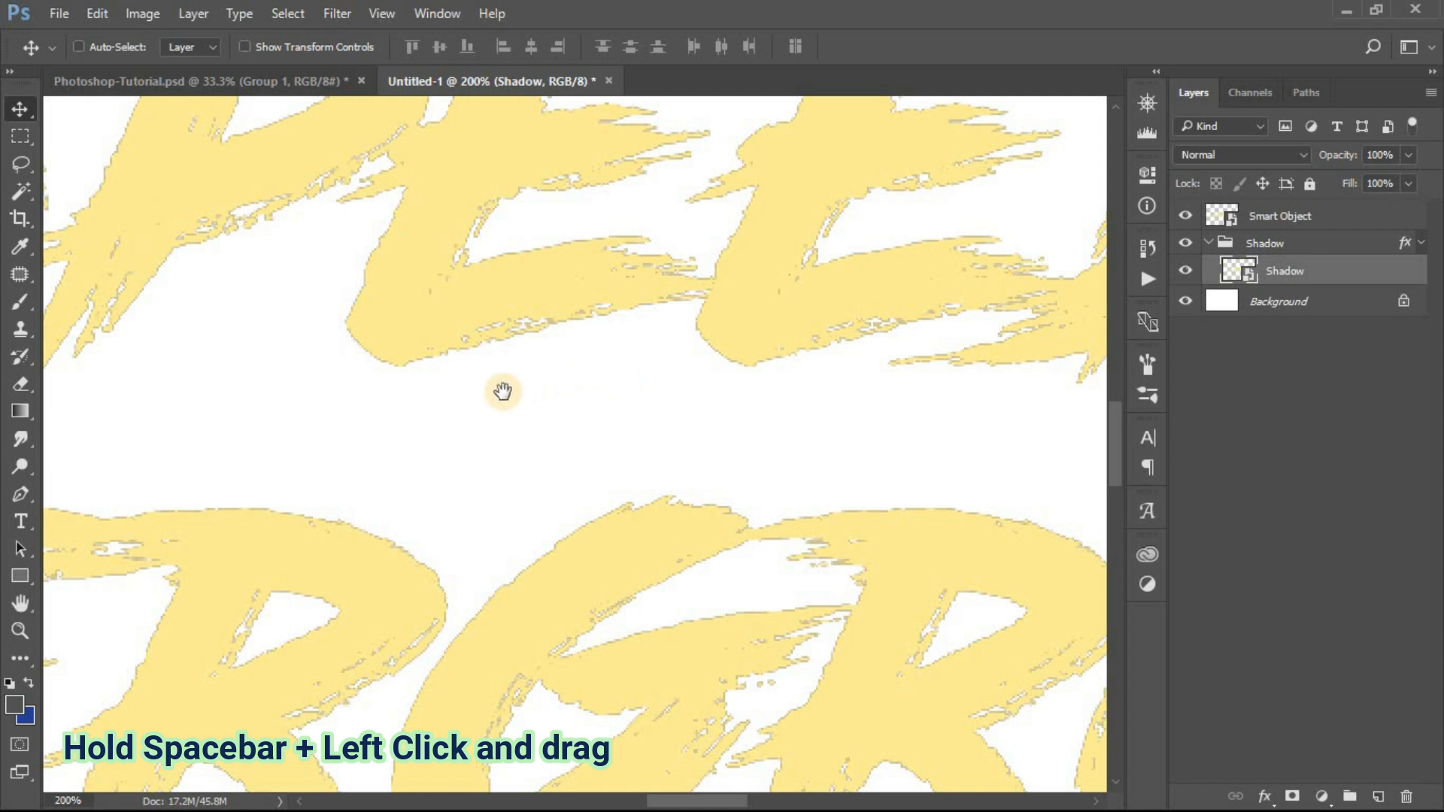
pyautogui.moveTo(873, 354); pyautogui.dragTo(935, 273)
pyautogui.click(1319, 271)
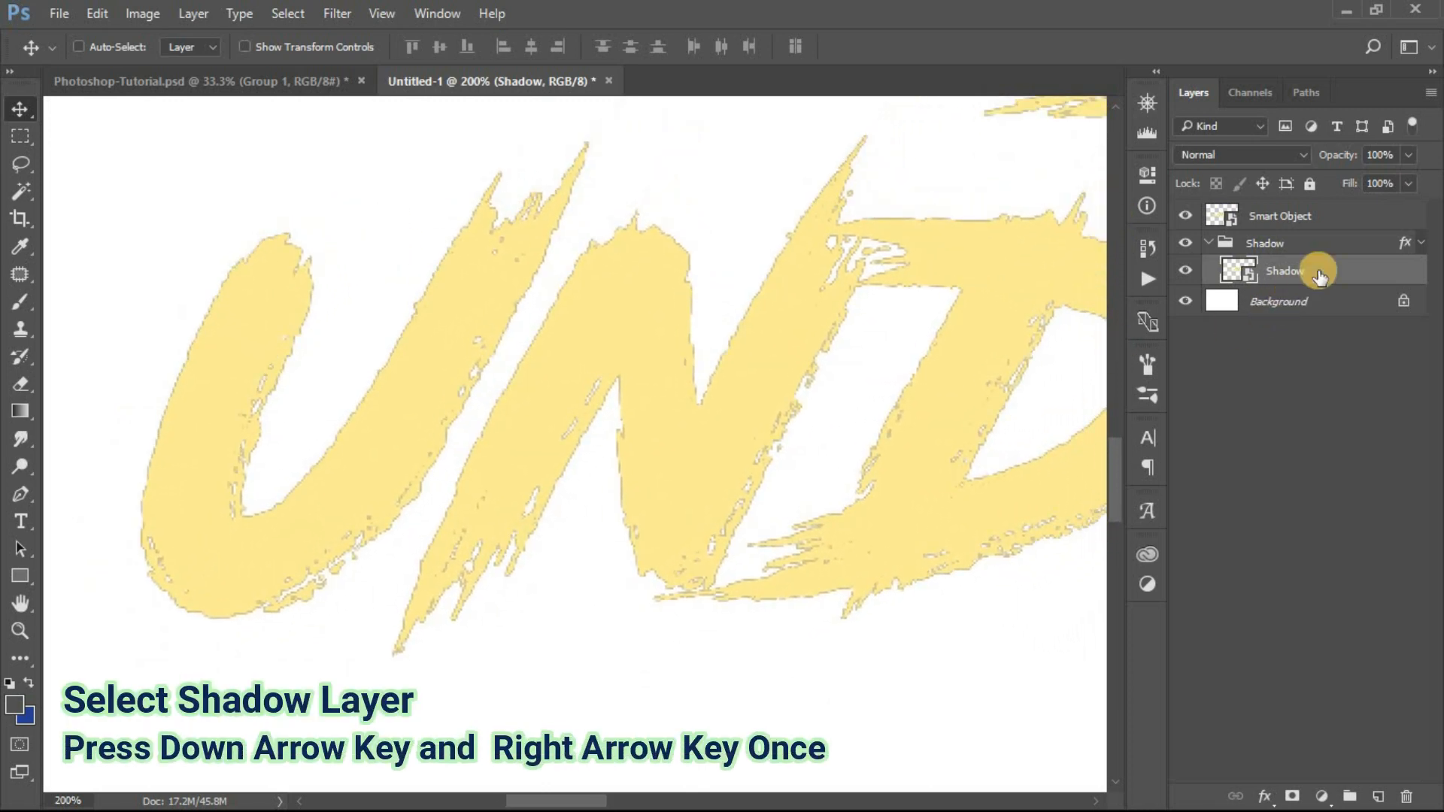
pyautogui.press('Down')
pyautogui.press('Right')
pyautogui.press('Right')
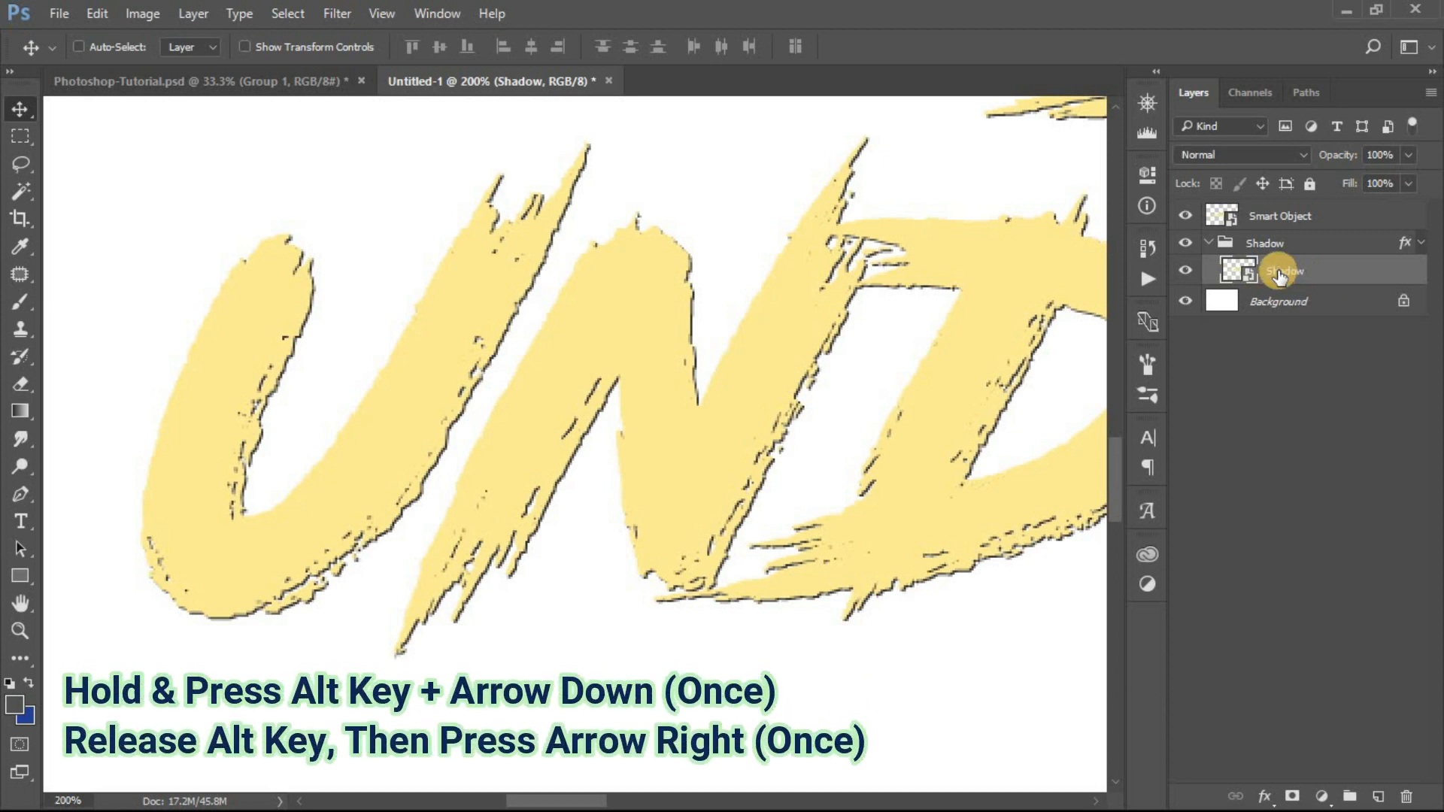
# - Create three stacked copies of the Shadow layer, nudging each one slightly further down and right
pyautogui.hotkey('alt', 'Down')
pyautogui.press('Right')
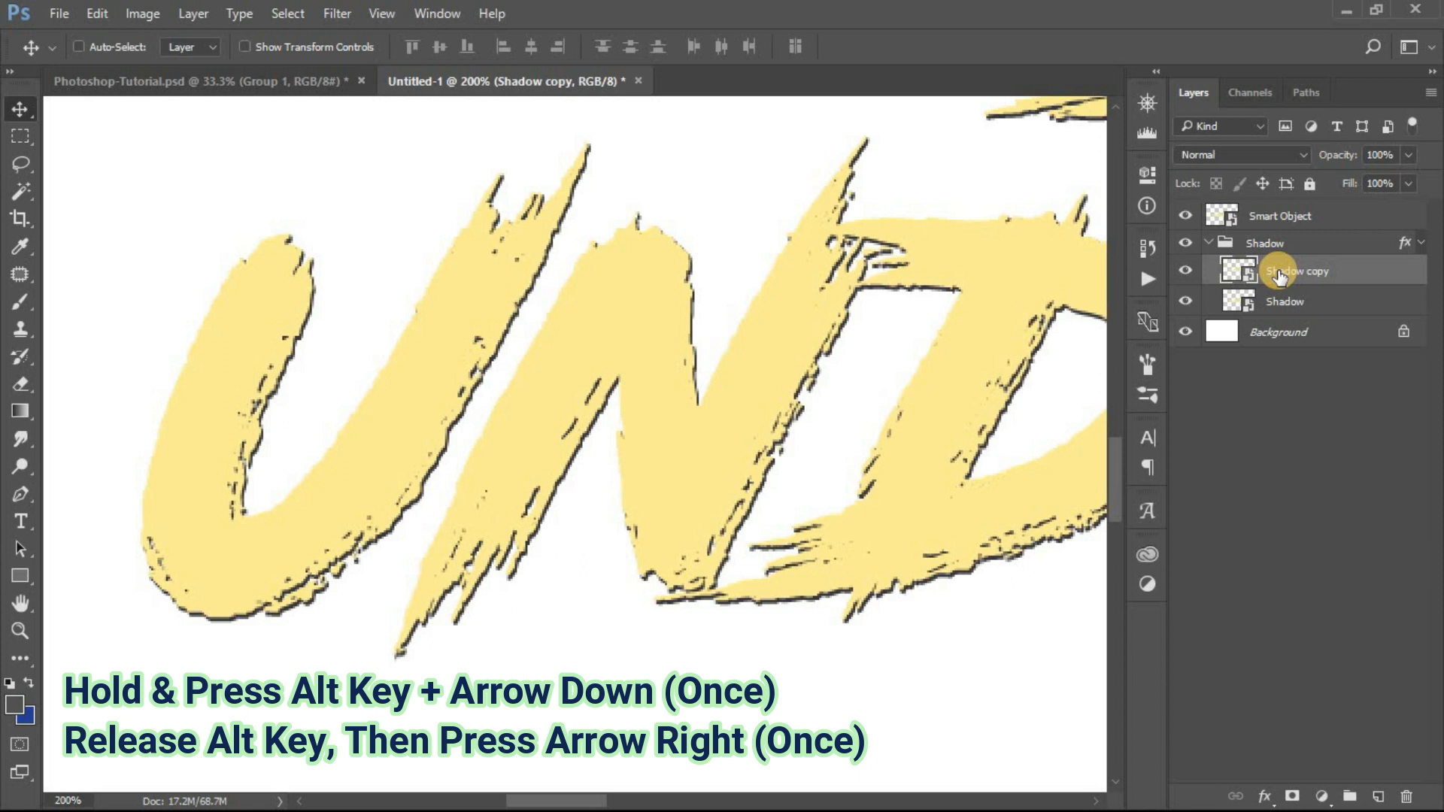
pyautogui.press('Right')
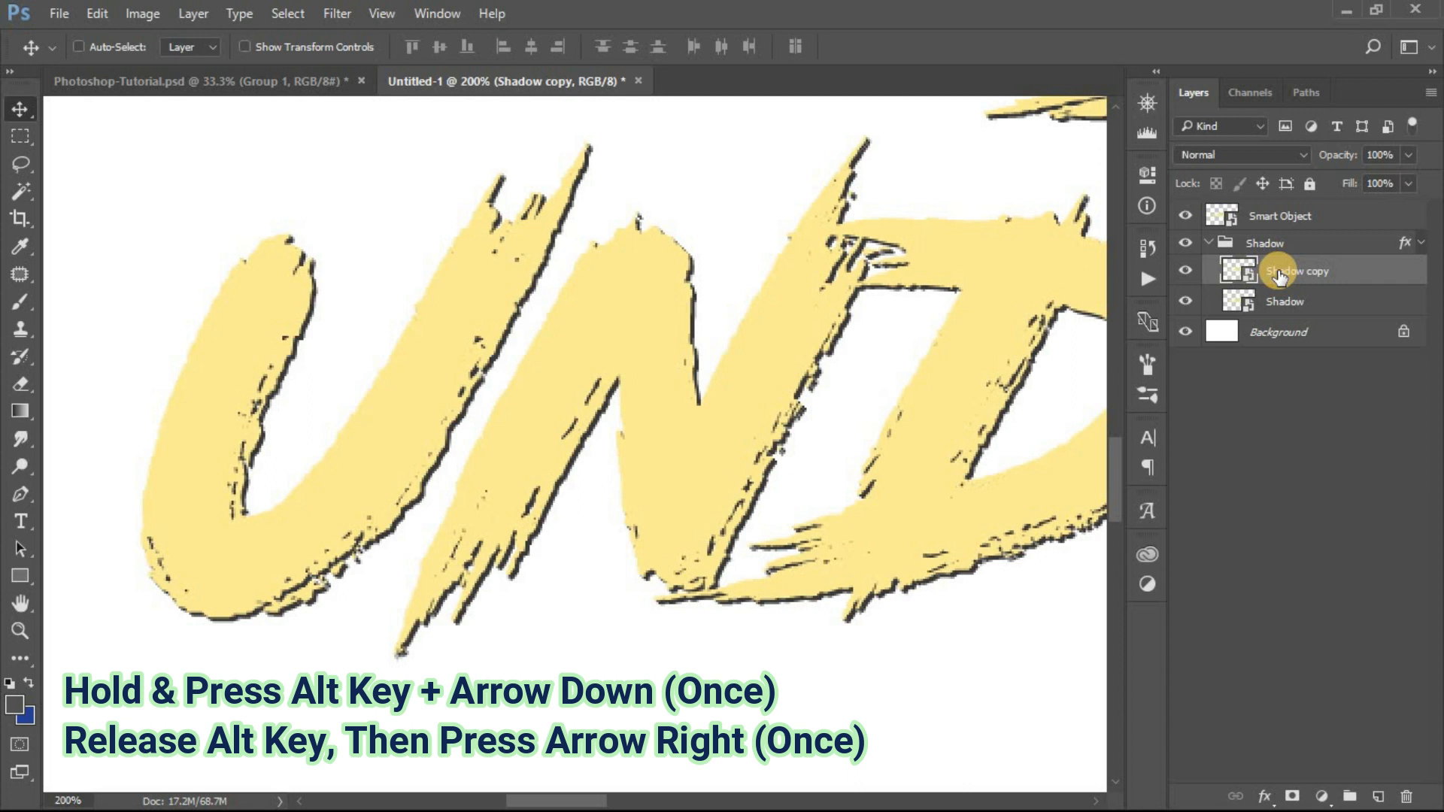
pyautogui.hotkey('alt', 'Down')
pyautogui.press('Right')
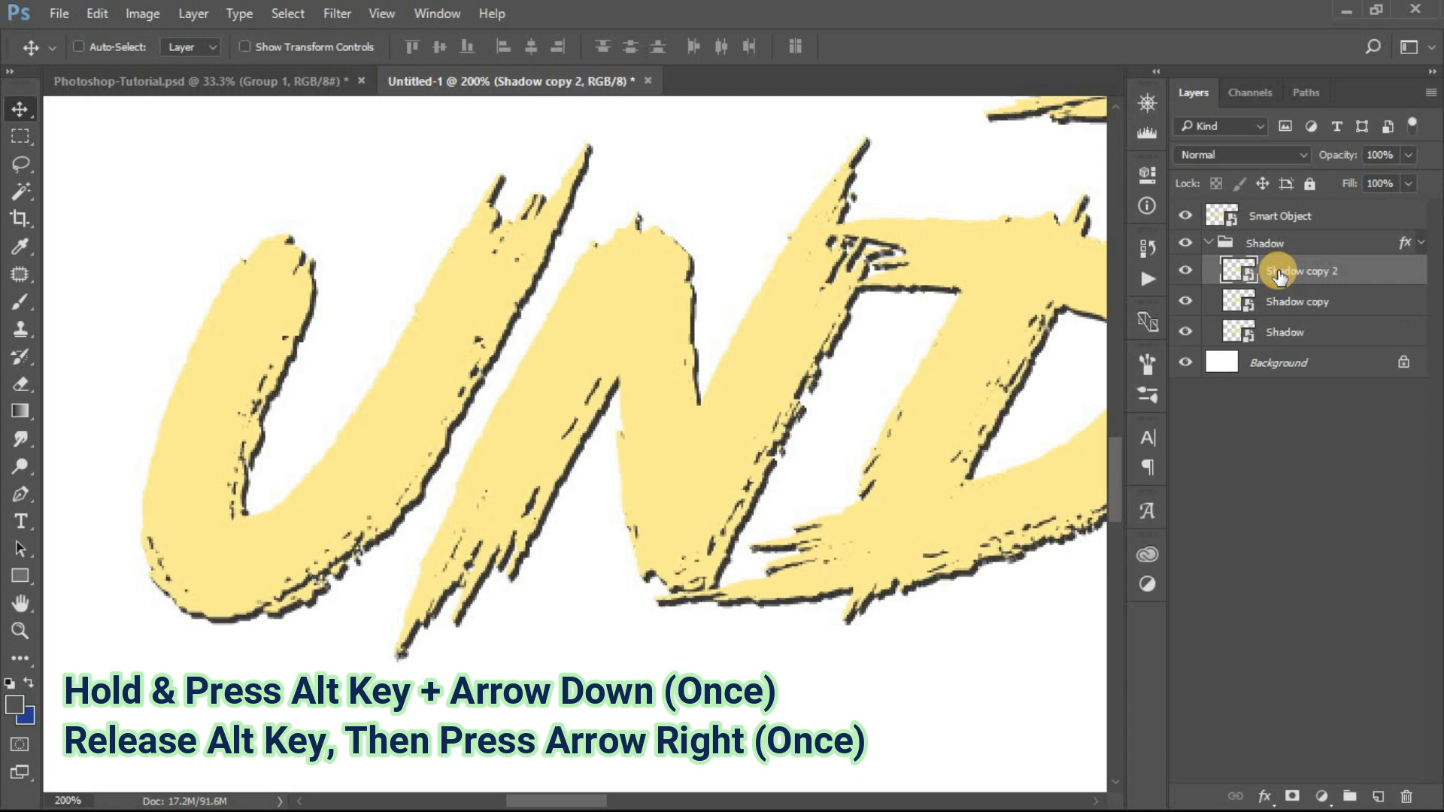
pyautogui.press('Right')
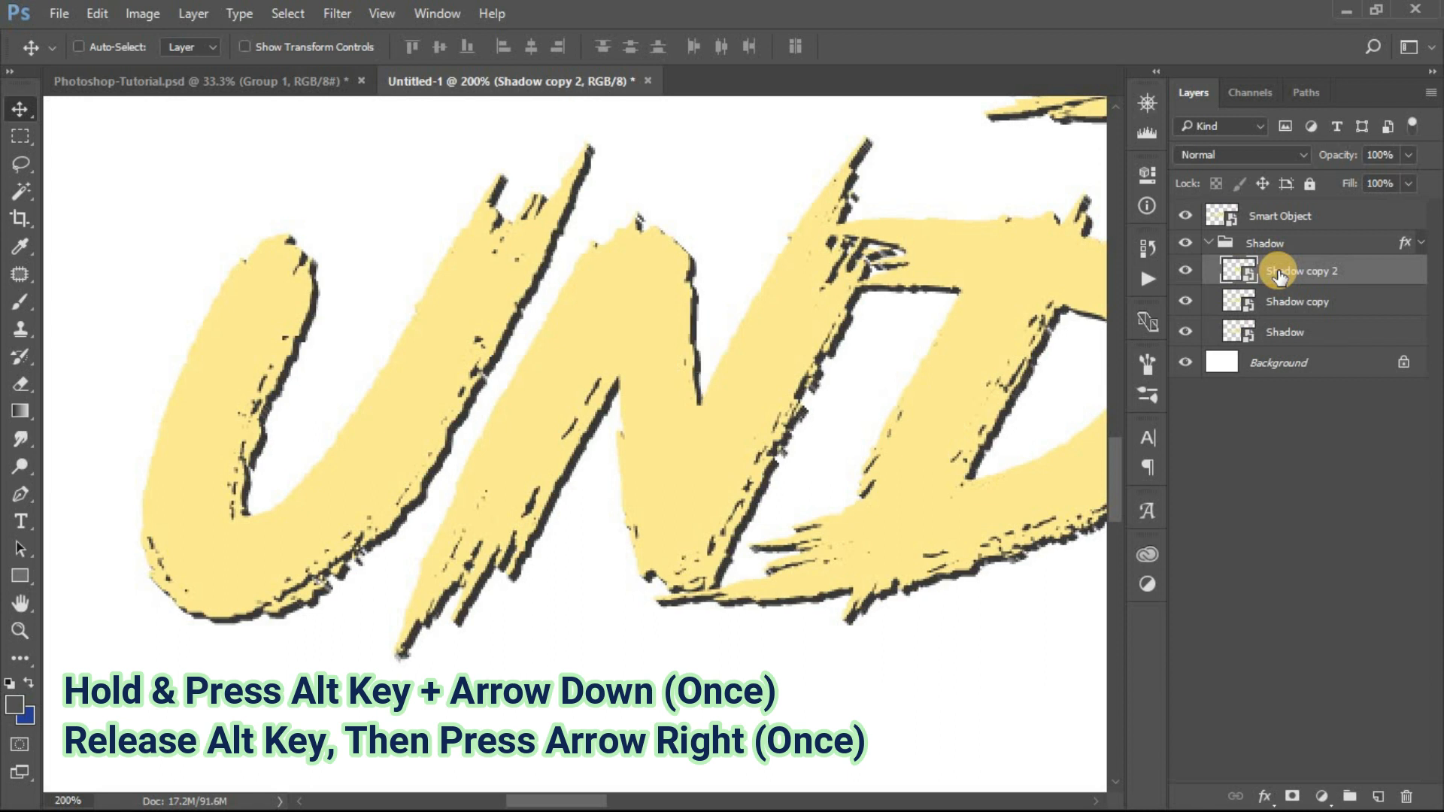
pyautogui.hotkey('alt', 'Down')
pyautogui.press('Right')
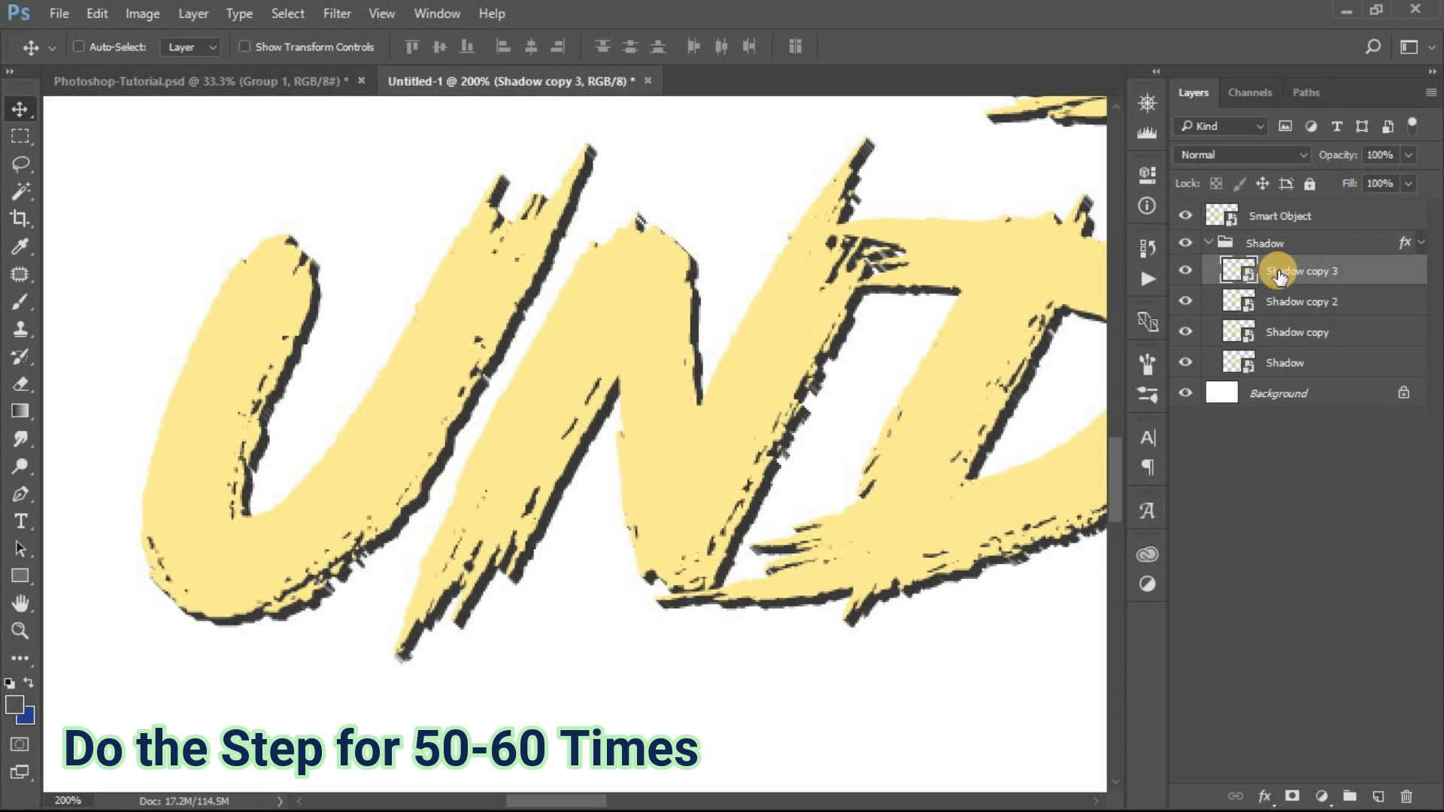
# - Keep duplicating the topmost shadow layer with alternating right and down nudges until the group holds 60 copies
pyautogui.hotkey('alt', 'Right')
pyautogui.hotkey('alt', 'Down')
pyautogui.hotkey('alt', 'Right')
pyautogui.hotkey('alt', 'Down')
pyautogui.hotkey('alt', 'Right')
pyautogui.hotkey('alt', 'Down')
pyautogui.hotkey('alt', 'Right')
pyautogui.hotkey('alt', 'Down')
pyautogui.hotkey('alt', 'Right')
pyautogui.hotkey('alt', 'Down')
pyautogui.hotkey('alt', 'Right')
pyautogui.hotkey('alt', 'Down')
pyautogui.hotkey('alt', 'Right')
pyautogui.hotkey('alt', 'Down')
pyautogui.hotkey('alt', 'Right')
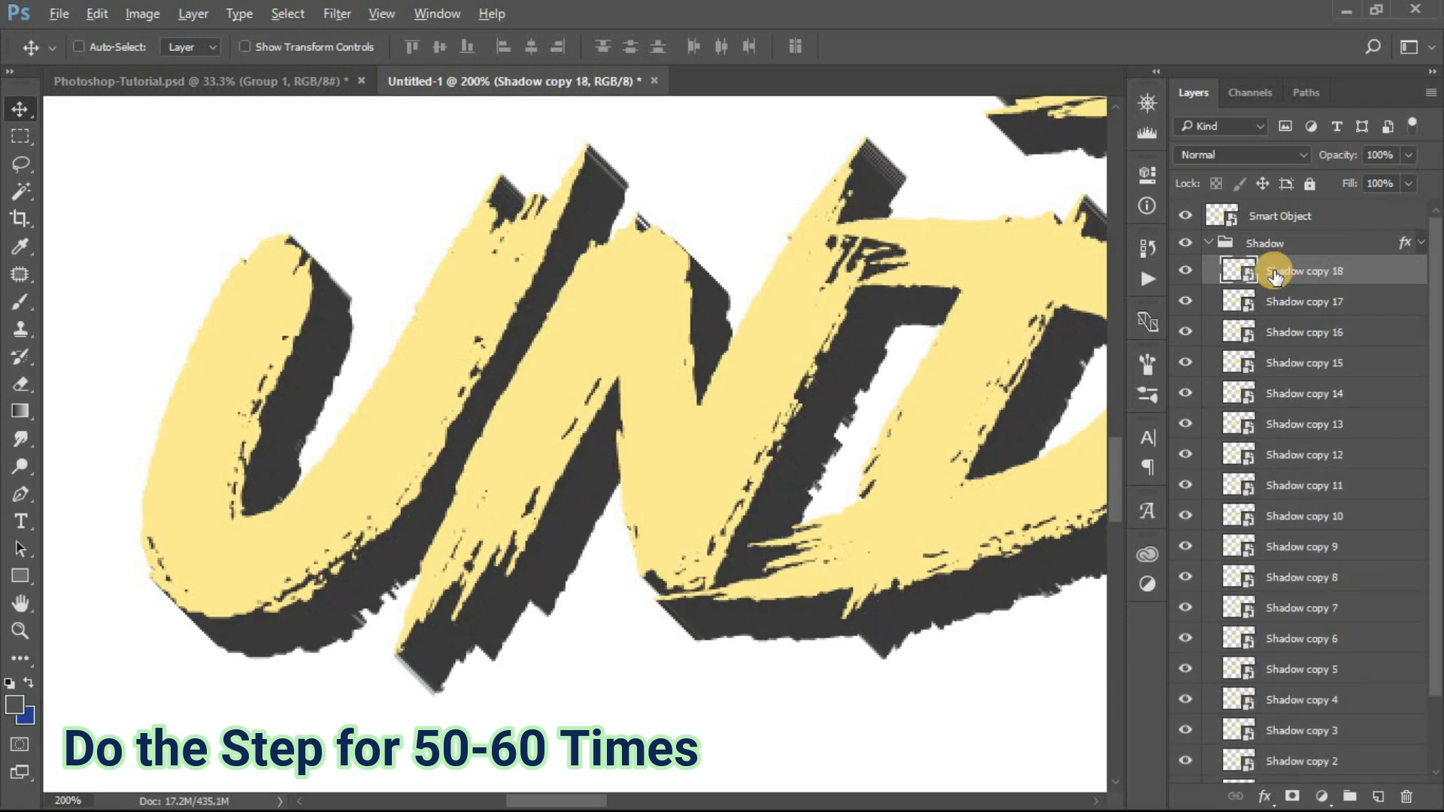
pyautogui.hotkey('alt', 'Down')
pyautogui.hotkey('alt', 'Right')
pyautogui.hotkey('alt', 'Down')
pyautogui.hotkey('alt', 'Right')
pyautogui.hotkey('alt', 'Down')
pyautogui.hotkey('alt', 'Right')
pyautogui.hotkey('alt', 'Down')
pyautogui.hotkey('alt', 'Right')
pyautogui.hotkey('alt', 'Down')
pyautogui.hotkey('alt', 'Right')
pyautogui.hotkey('alt', 'Down')
pyautogui.hotkey('alt', 'Right')
pyautogui.hotkey('alt', 'Down')
pyautogui.hotkey('alt', 'Right')
pyautogui.hotkey('alt', 'Down')
pyautogui.hotkey('alt', 'Right')
pyautogui.hotkey('alt', 'Down')
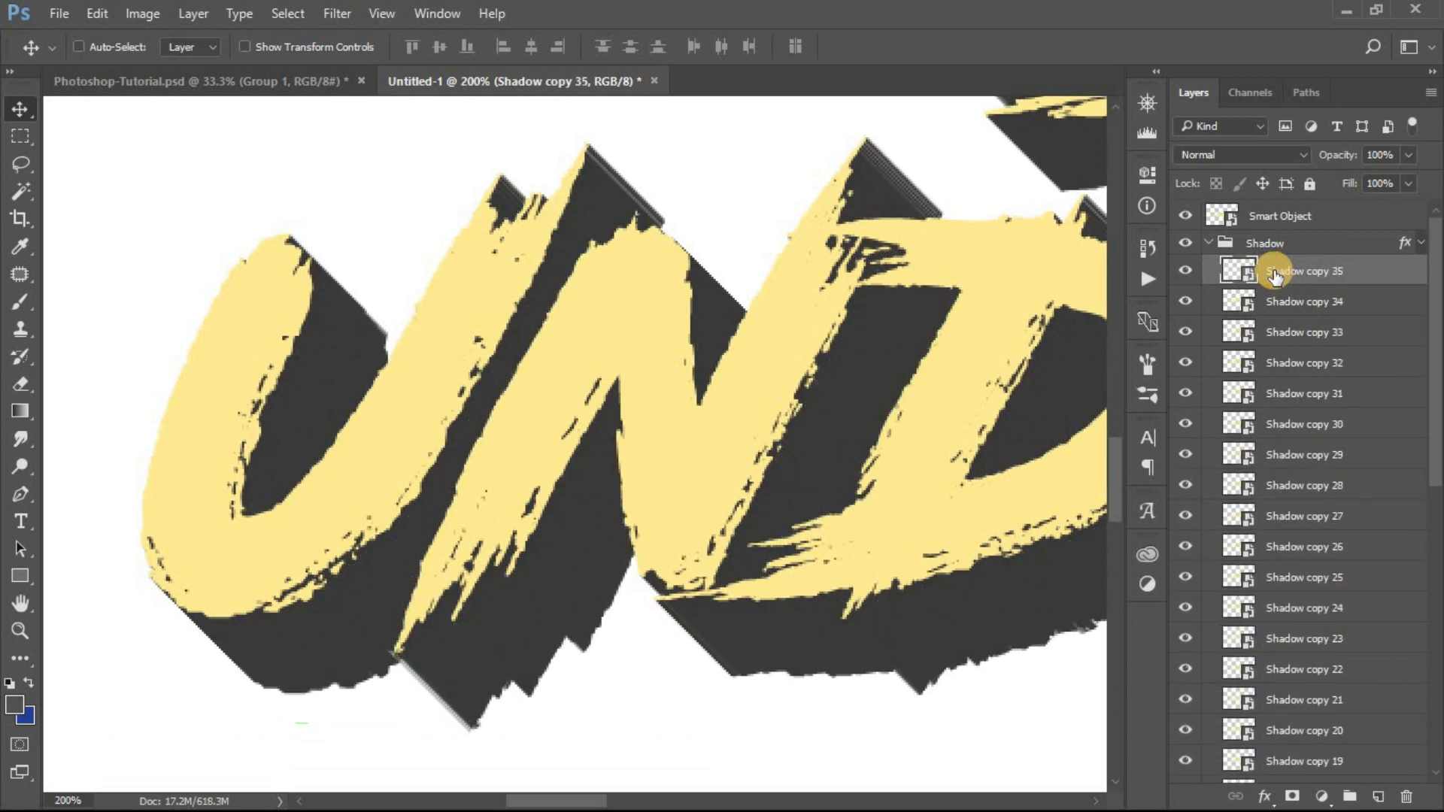
pyautogui.hotkey('alt', 'Right')
pyautogui.hotkey('alt', 'Down')
pyautogui.hotkey('alt', 'Right')
pyautogui.hotkey('alt', 'Down')
pyautogui.hotkey('alt', 'Right')
pyautogui.hotkey('alt', 'Down')
pyautogui.hotkey('alt', 'Right')
pyautogui.hotkey('alt', 'Down')
pyautogui.hotkey('alt', 'Right')
pyautogui.hotkey('alt', 'Down')
pyautogui.hotkey('alt', 'Right')
pyautogui.hotkey('alt', 'Down')
pyautogui.hotkey('alt', 'Right')
pyautogui.hotkey('alt', 'Down')
pyautogui.hotkey('alt', 'Right')
pyautogui.hotkey('alt', 'Down')
pyautogui.hotkey('alt', 'Right')
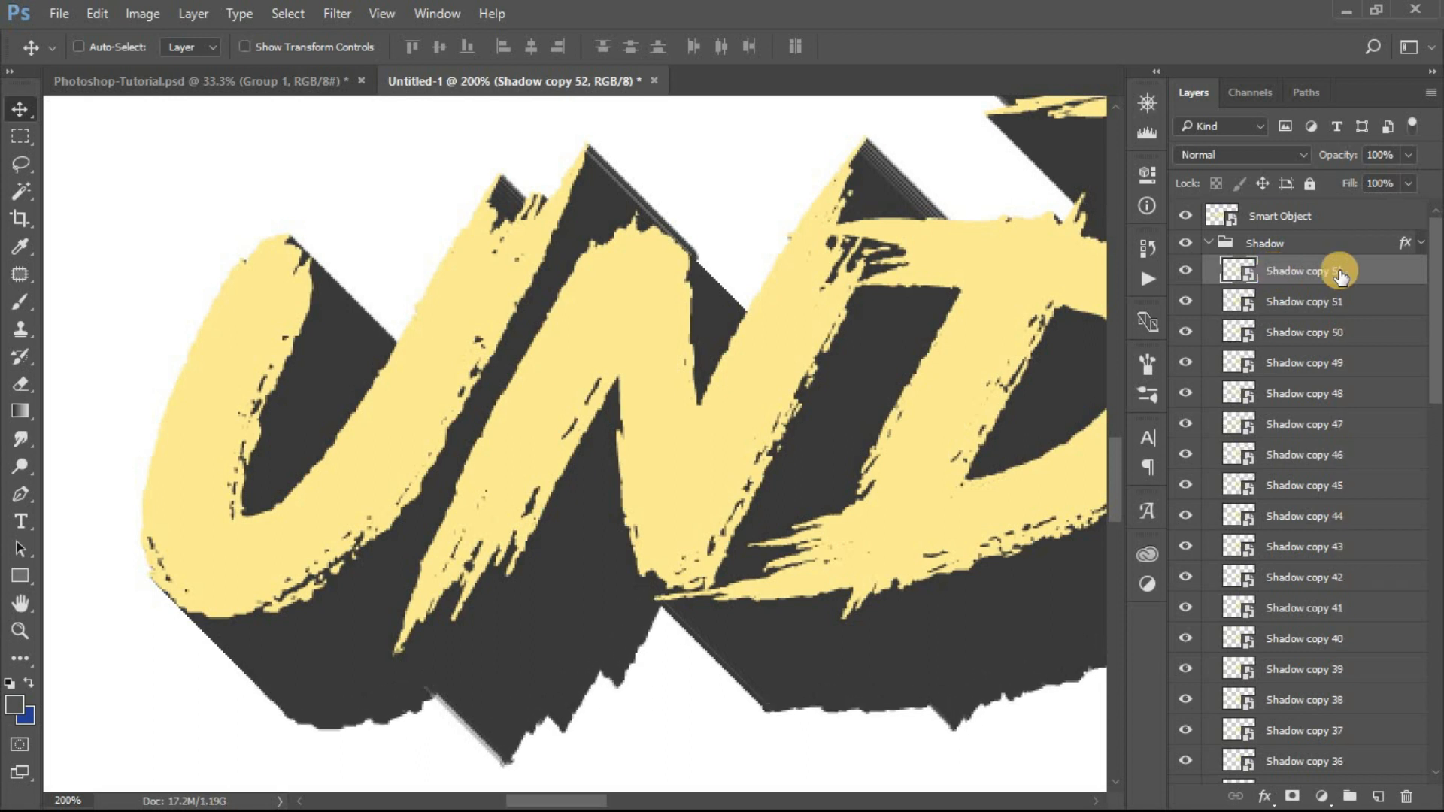
pyautogui.hotkey('alt', 'Down')
pyautogui.hotkey('alt', 'Right')
pyautogui.hotkey('alt', 'Down')
pyautogui.hotkey('alt', 'Right')
pyautogui.hotkey('alt', 'Down')
pyautogui.hotkey('alt', 'Right')
pyautogui.hotkey('alt', 'Down')
pyautogui.hotkey('alt', 'Right')
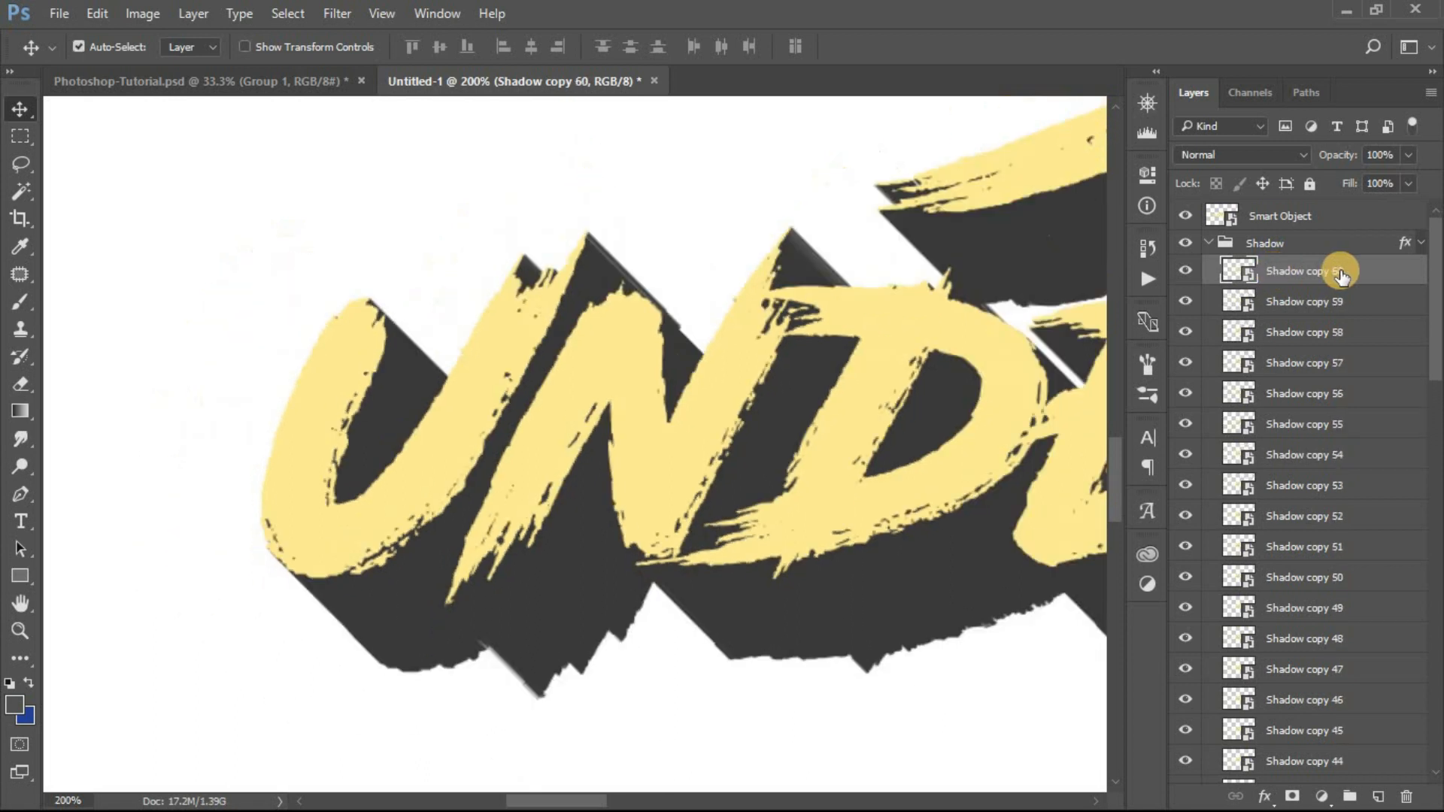
# - Examine the extruded shadow behind the whole "SPEED UNDERGROUND" text at several zoom levels
pyautogui.hotkey('ctrl', '-')
pyautogui.hotkey('ctrl', '-')
pyautogui.hotkey('ctrl', '-')
pyautogui.hotkey('ctrl', '-')
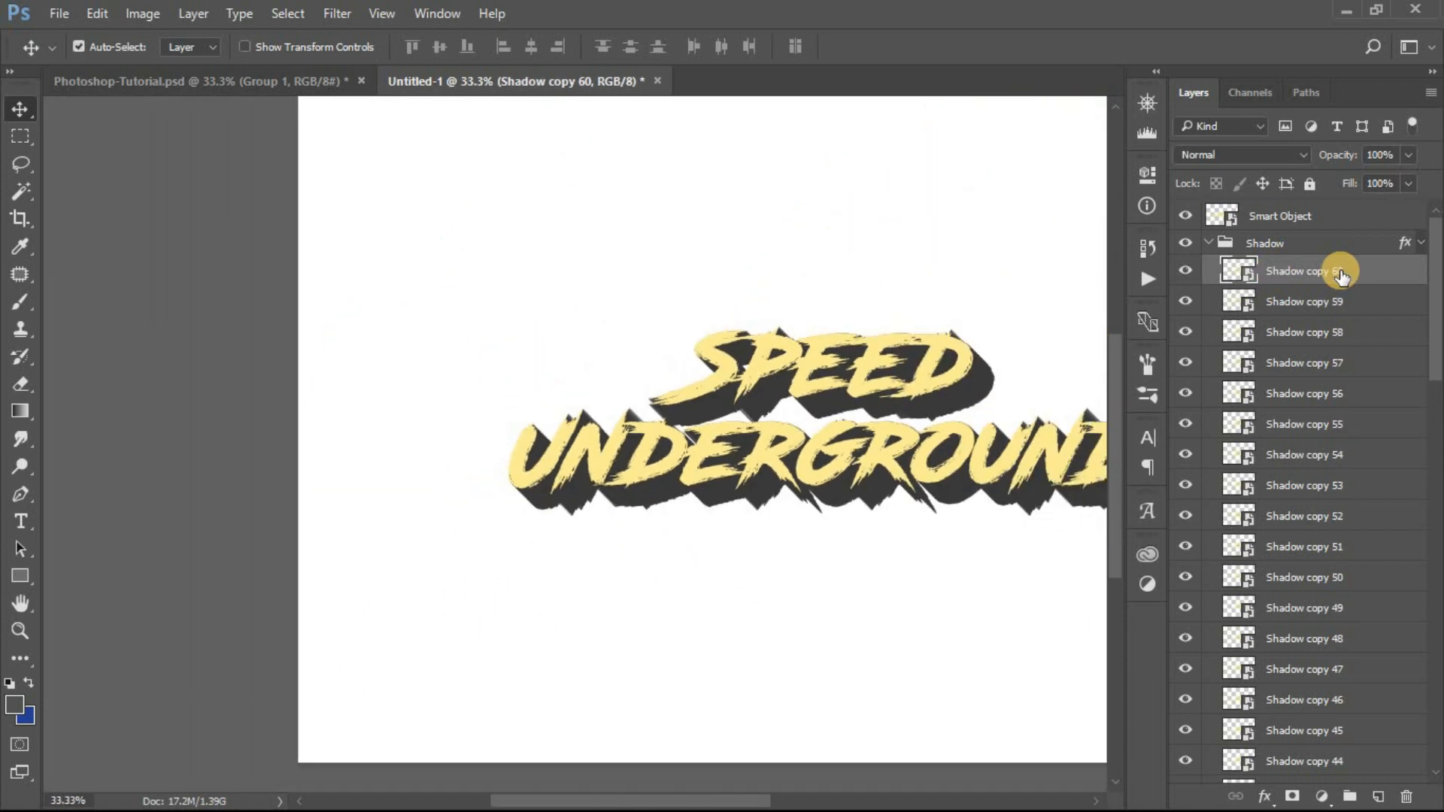
pyautogui.hotkey('ctrl', '+')
pyautogui.hotkey('ctrl', '+')
pyautogui.hotkey('ctrl', '+')
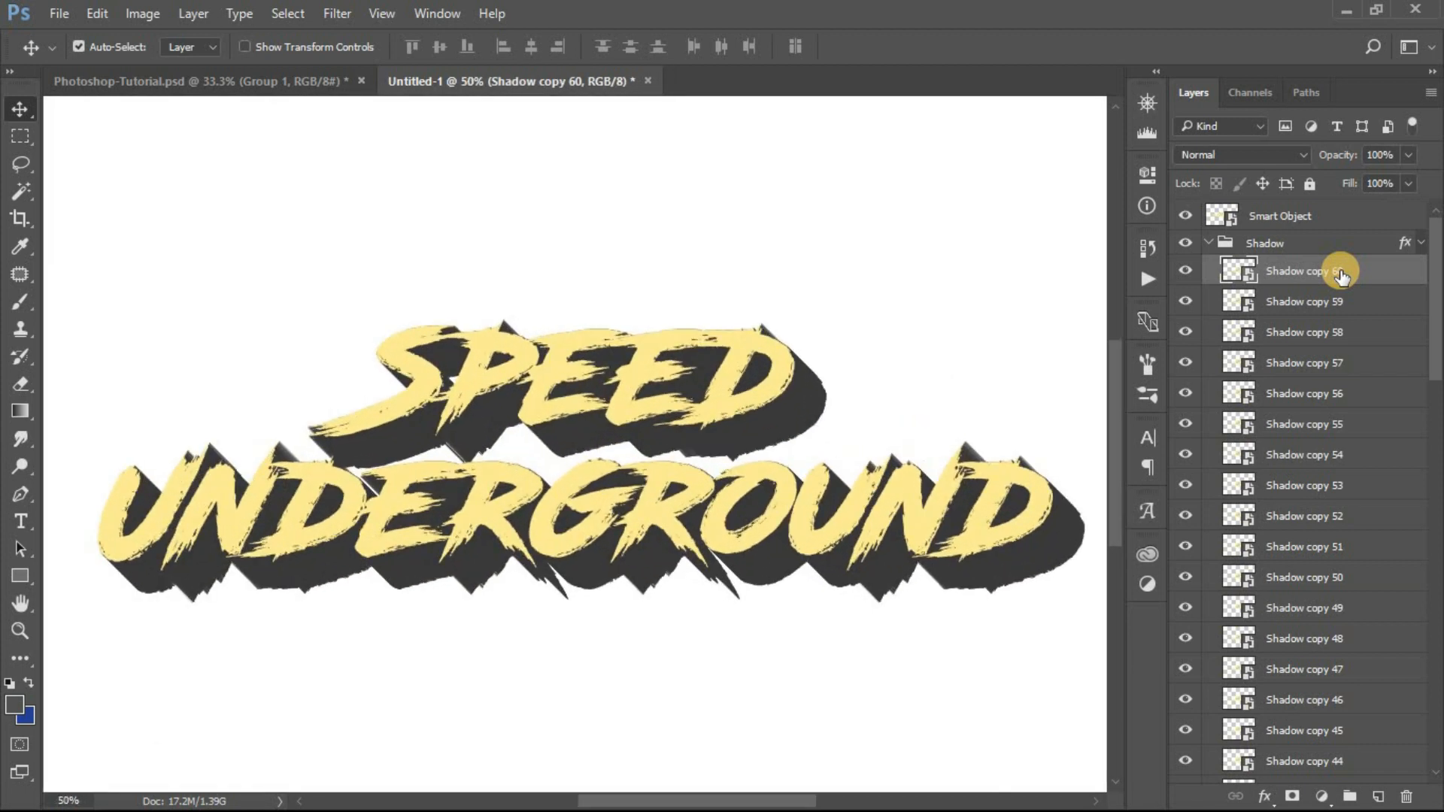
pyautogui.hotkey('ctrl', '-')
pyautogui.hotkey('ctrl', '-')
pyautogui.hotkey('ctrl', '-')
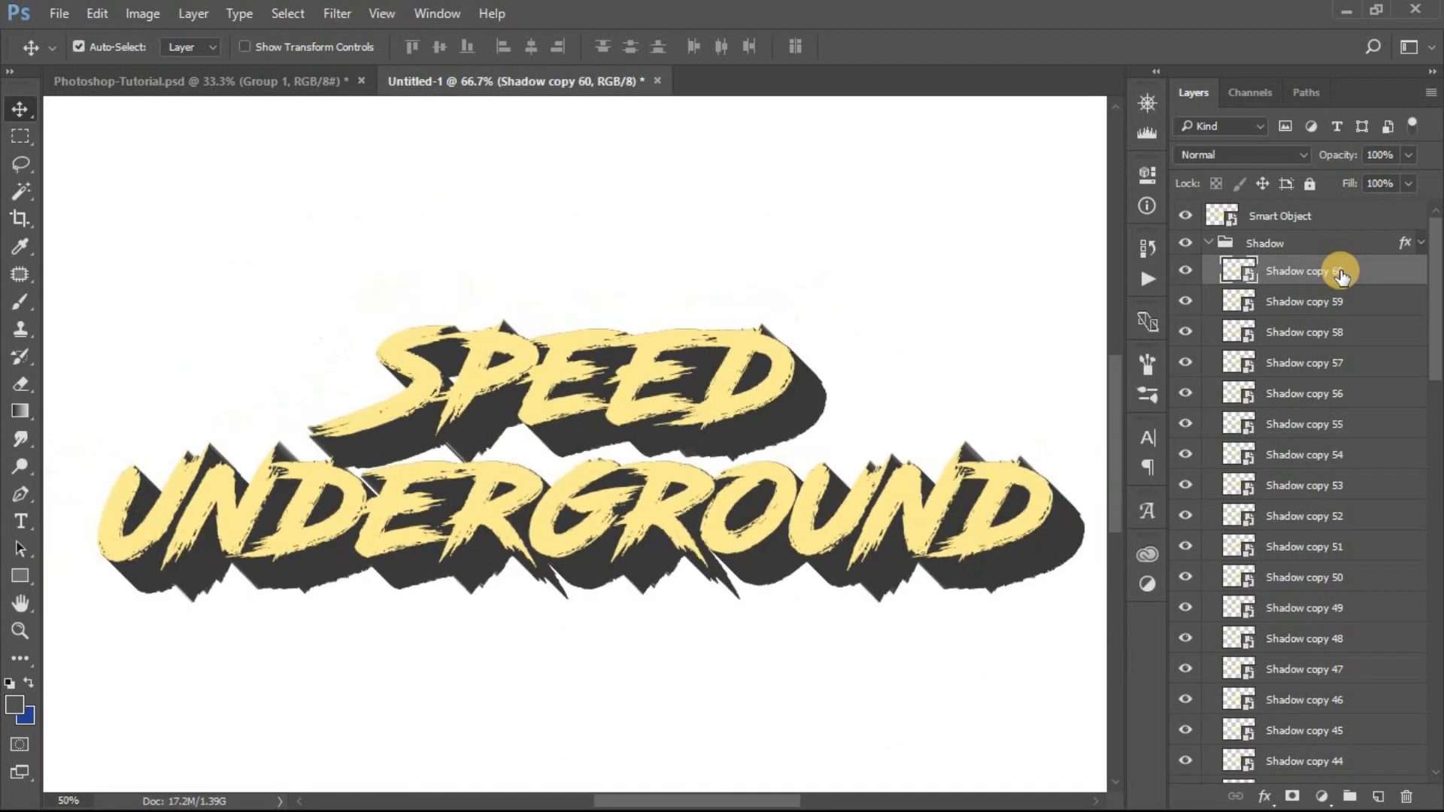
pyautogui.hotkey('ctrl', '+')
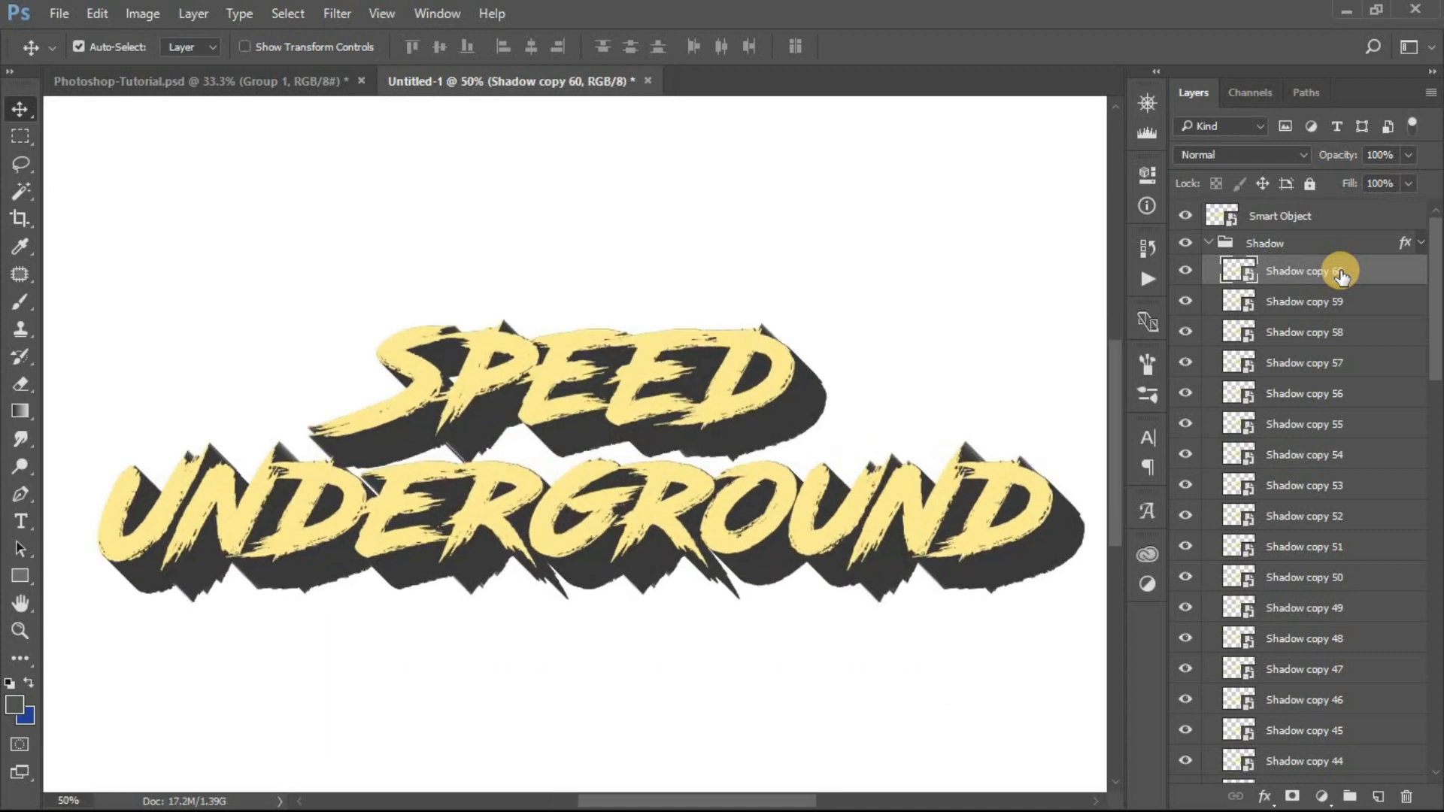
pyautogui.hotkey('ctrl', '+')
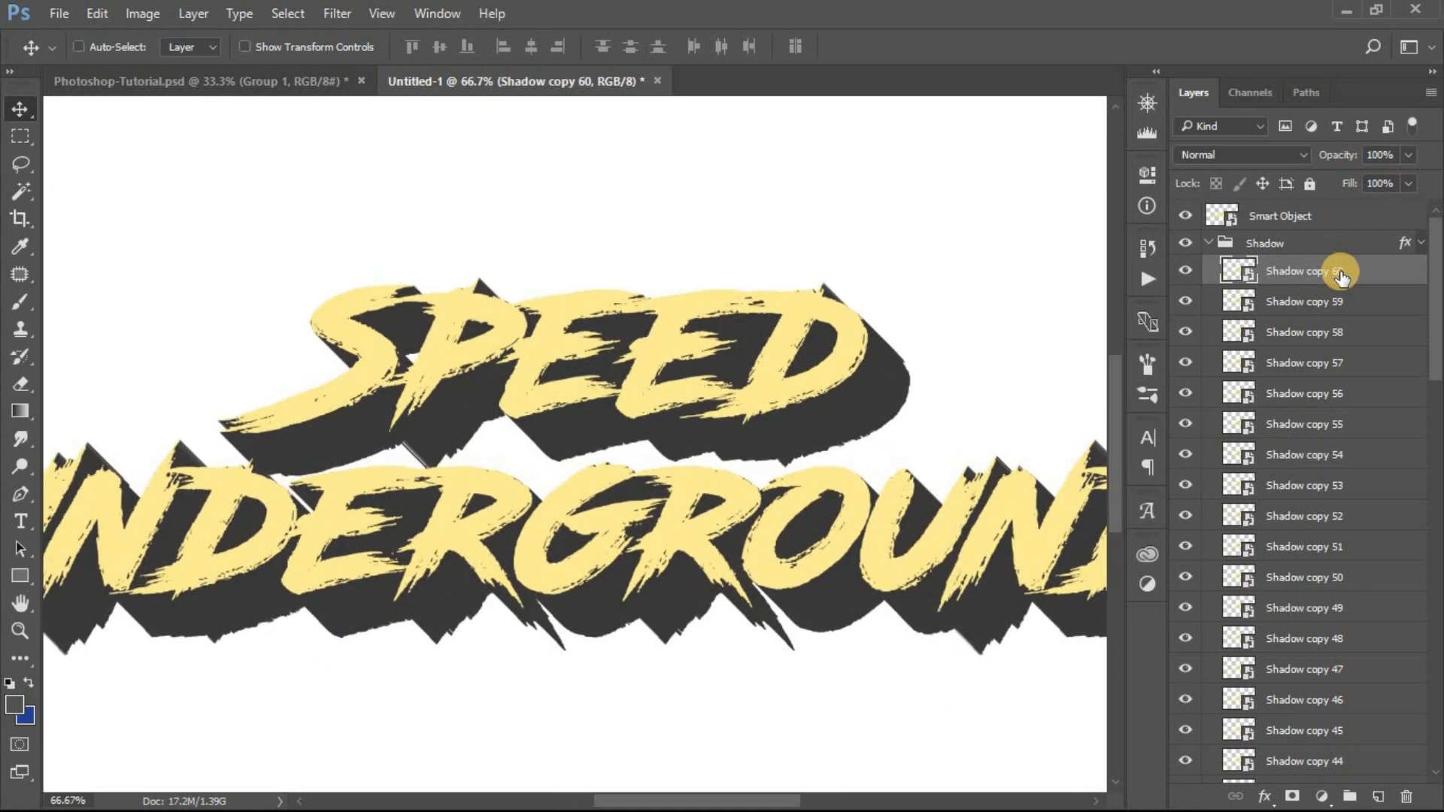
# - Move the whole Shadow group slightly up and to the left behind the yellow text
pyautogui.click(1320, 248)
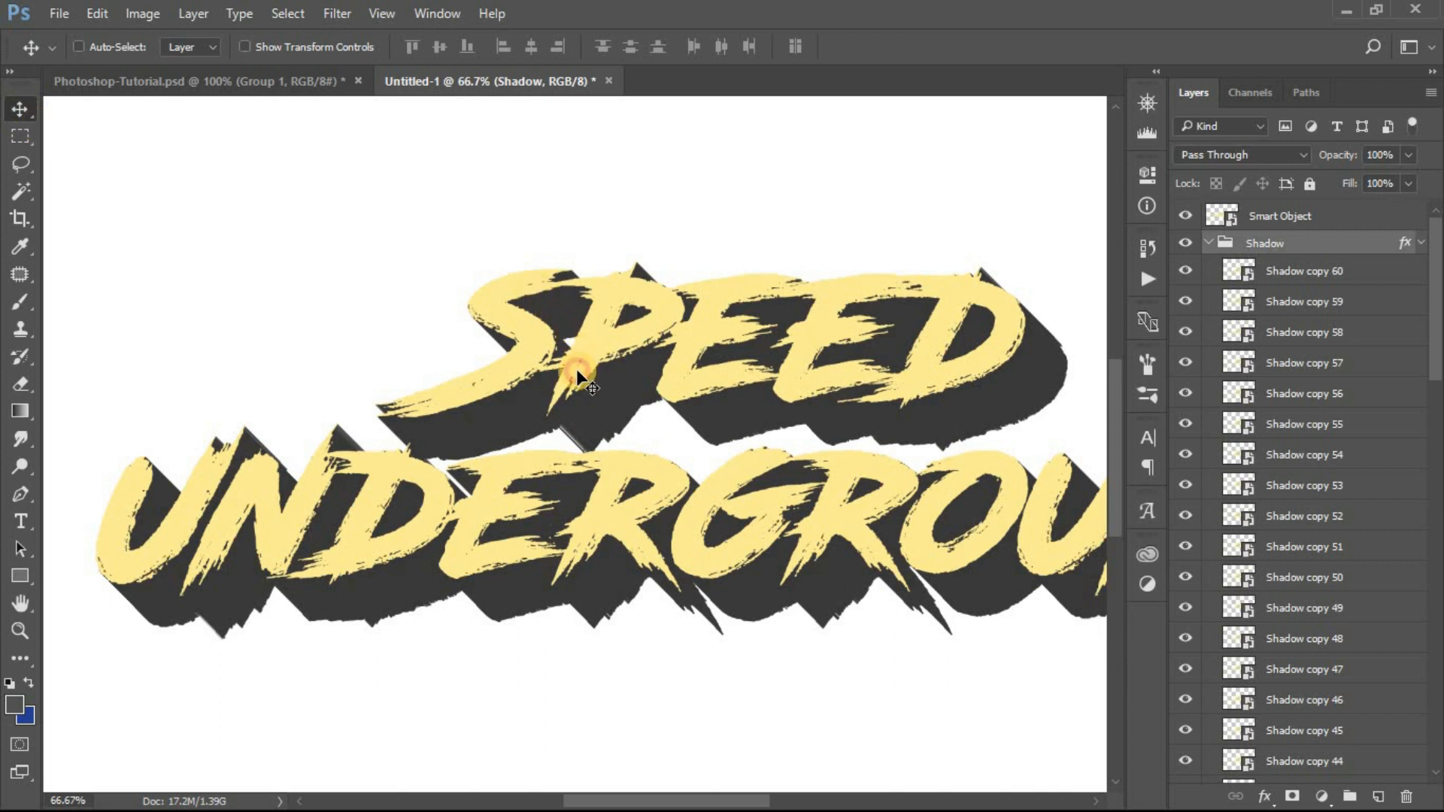
pyautogui.moveTo(574, 372); pyautogui.dragTo(634, 329)
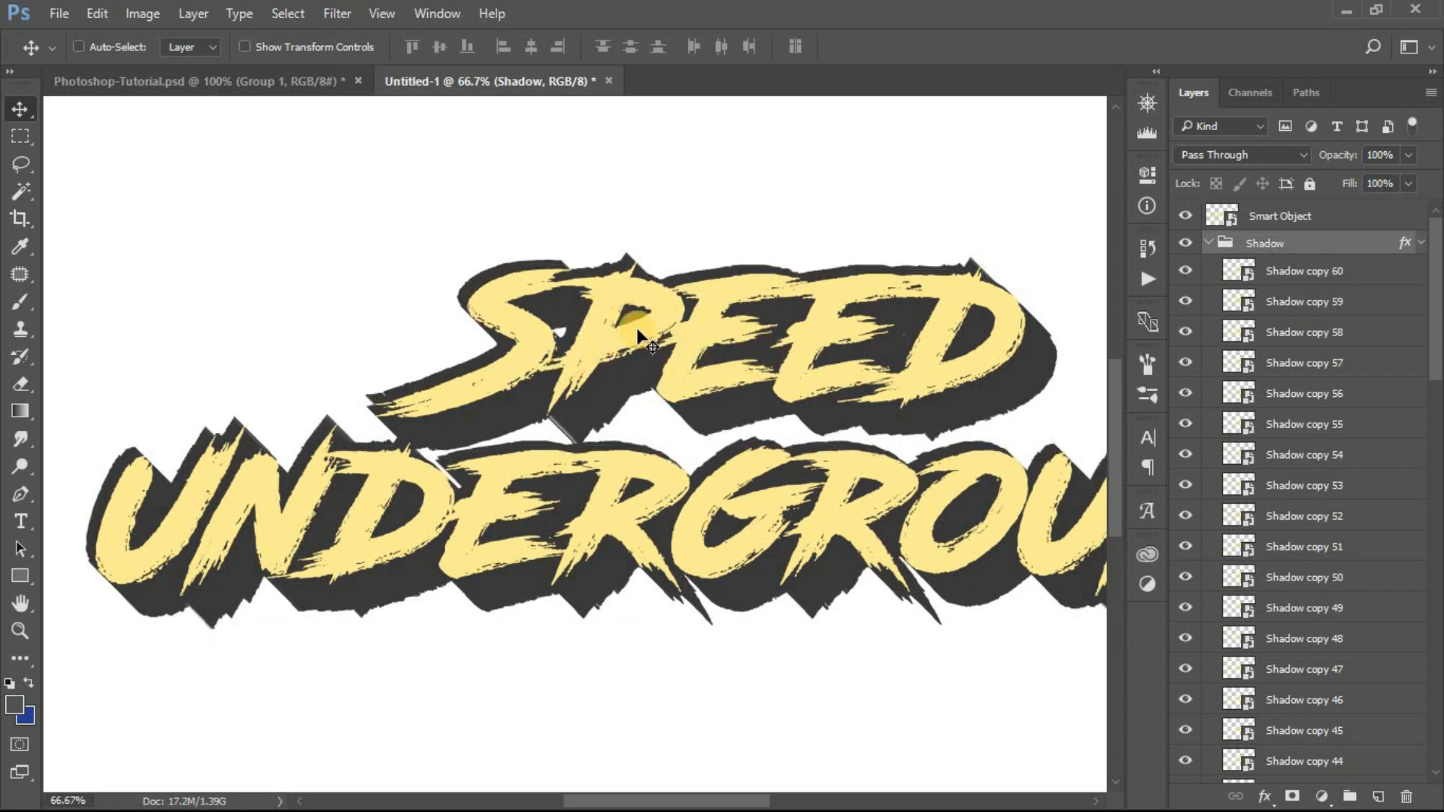
# - Turn off the Shadow group's Color Overlay and enable its Gradient Overlay, with the gradient settings shown clear of the text
pyautogui.doubleClick(1292, 243)
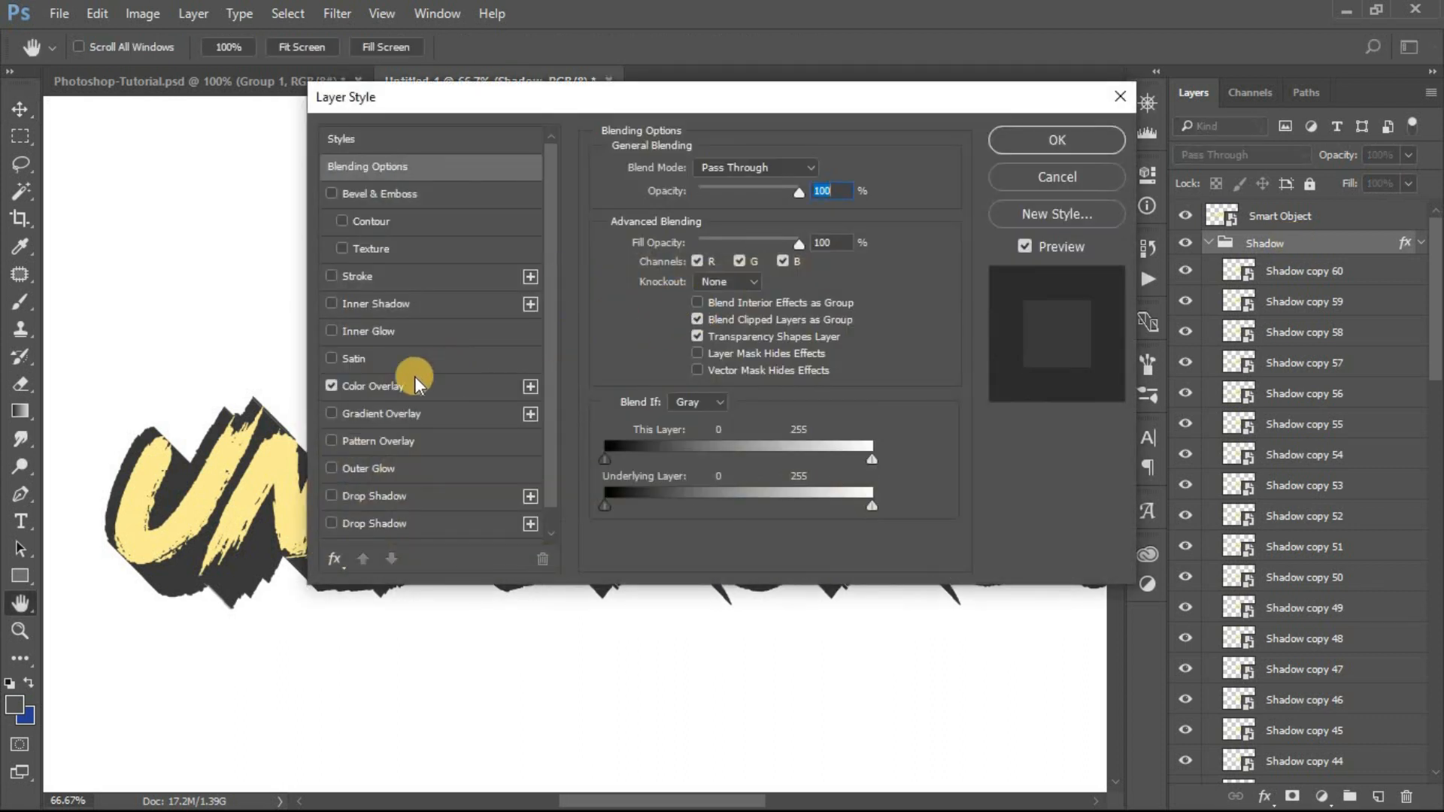
pyautogui.click(331, 387)
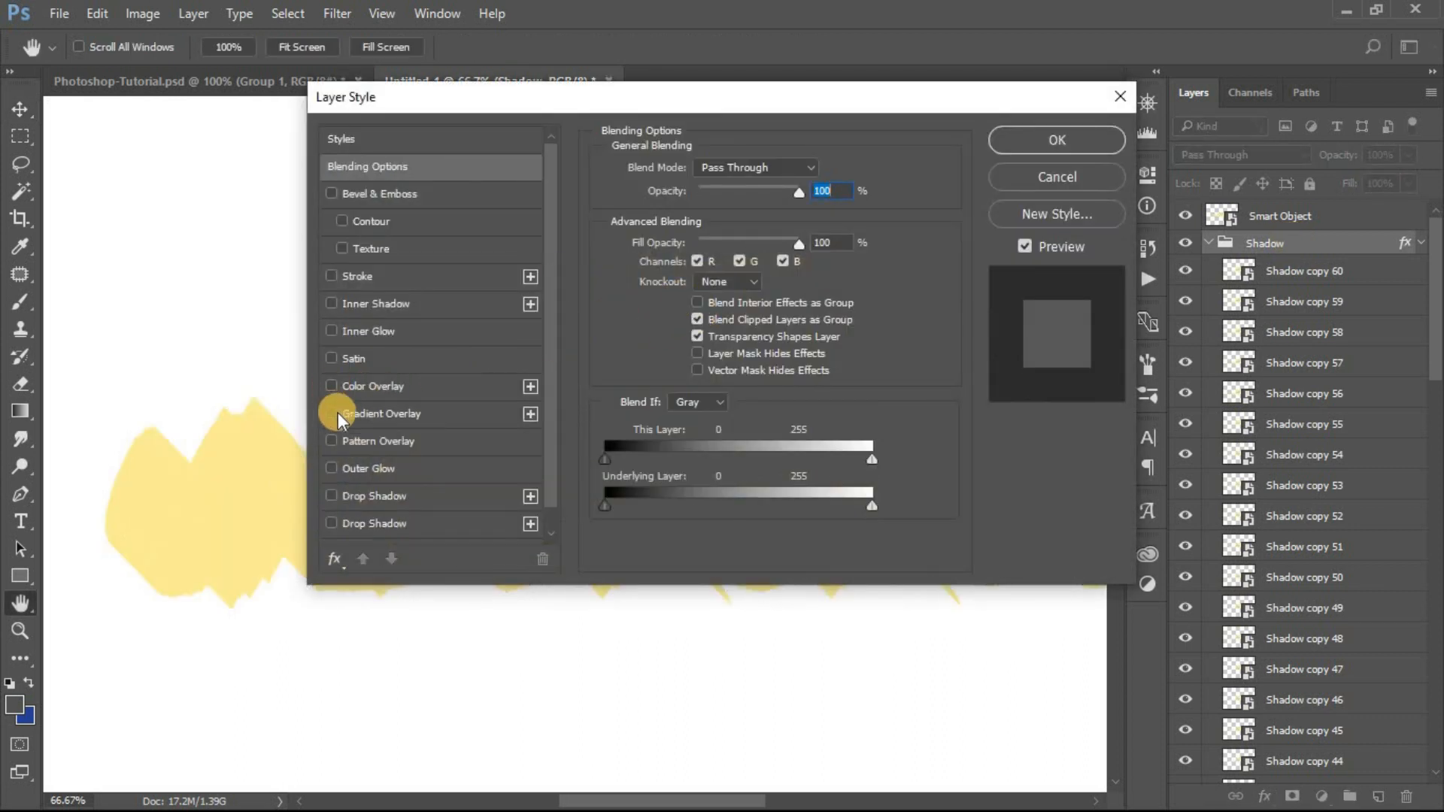
pyautogui.click(351, 412)
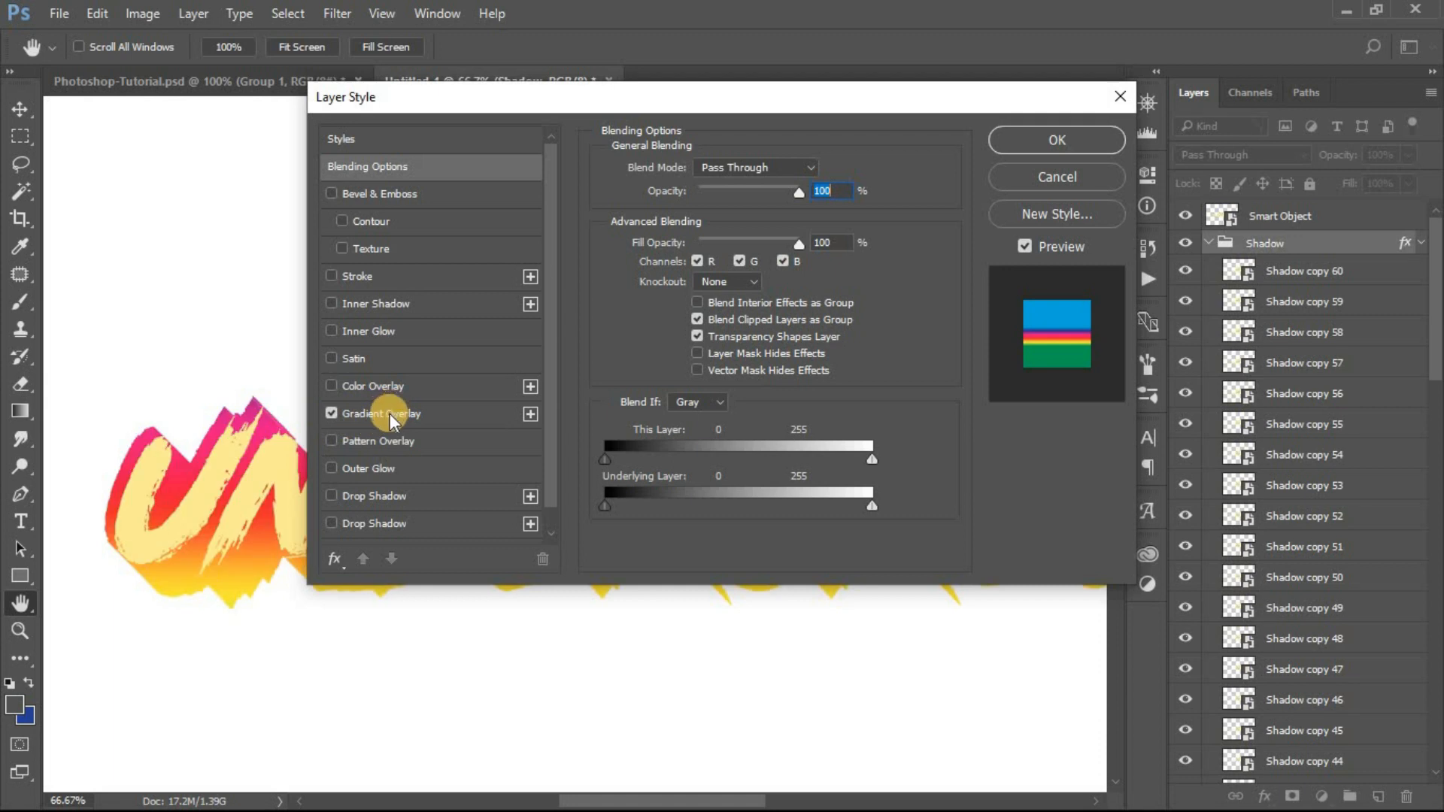
pyautogui.click(389, 413)
pyautogui.moveTo(1076, 98); pyautogui.dragTo(978, 151)
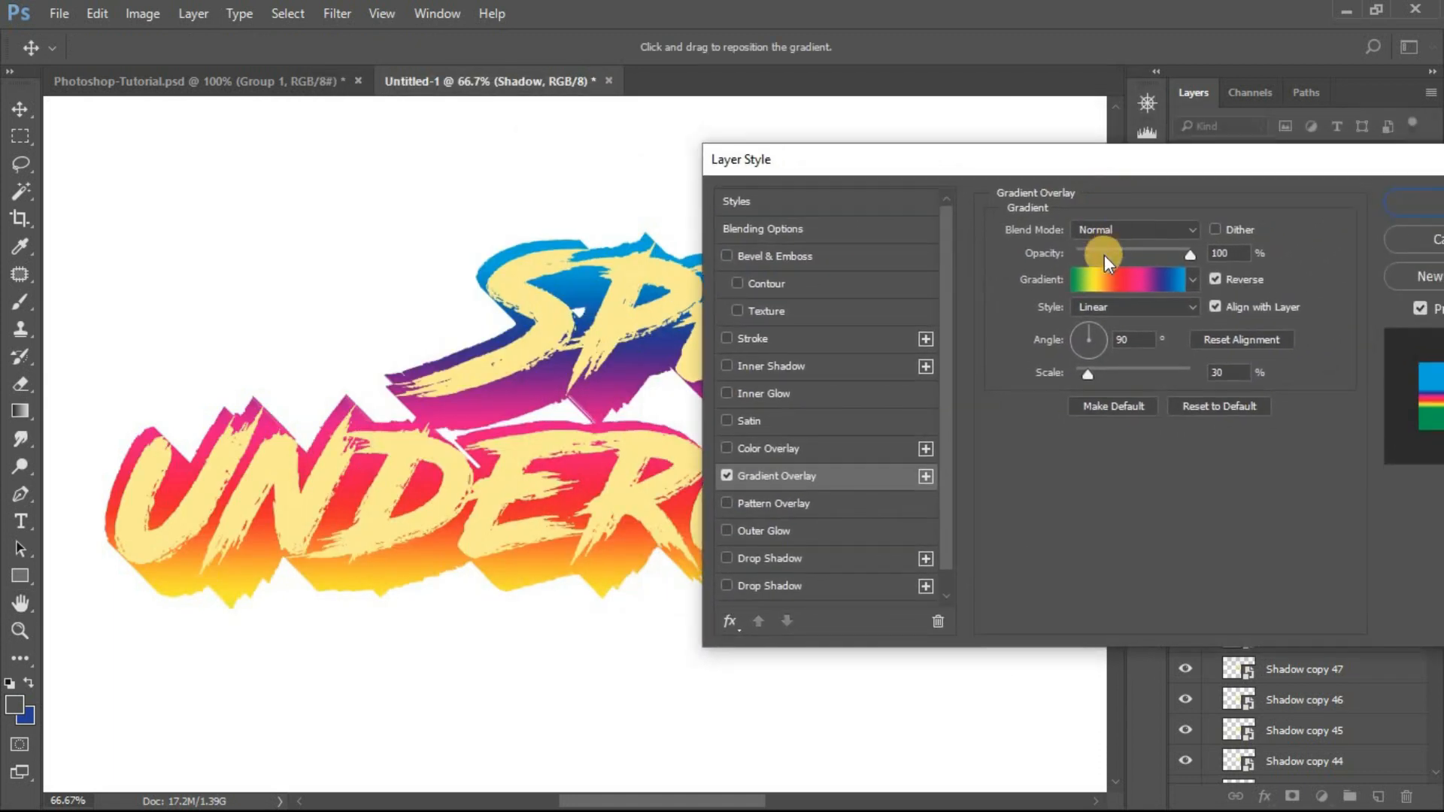
# - Append the Spectrums gradient set to the gradient presets, keeping Spectrum as the overlay's gradient
pyautogui.click(1110, 278)
pyautogui.click(1251, 194)
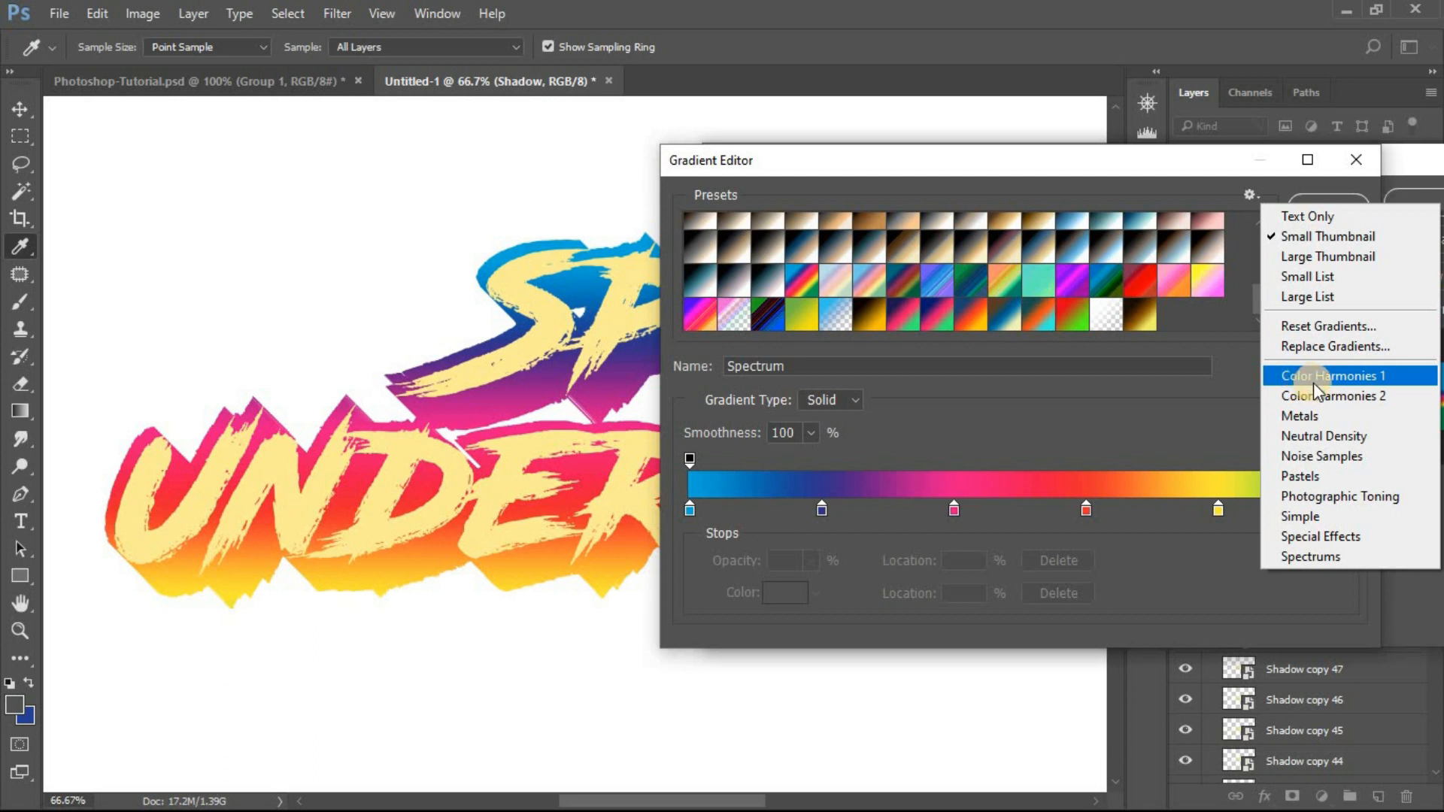
pyautogui.click(1324, 560)
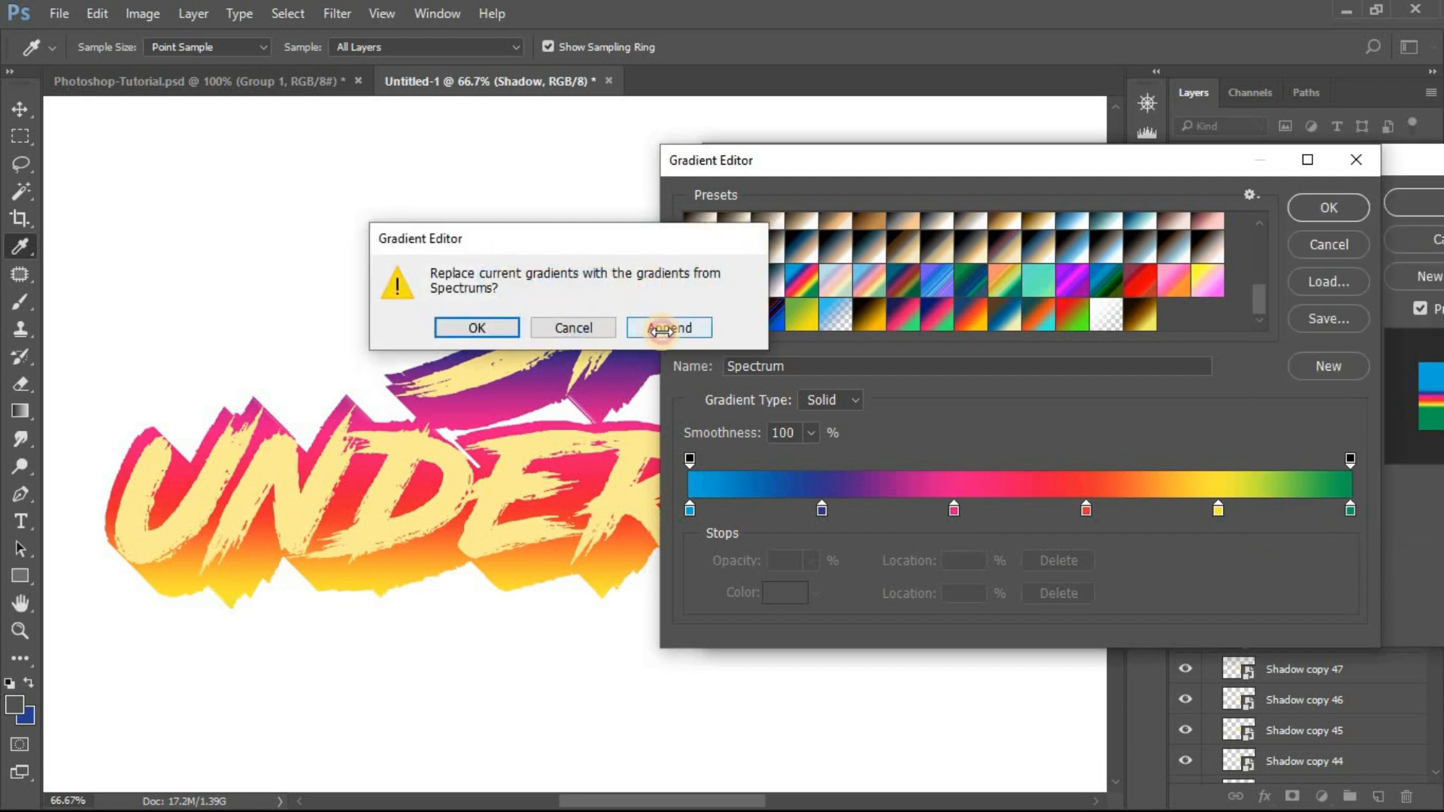
pyautogui.click(662, 328)
pyautogui.click(1258, 308)
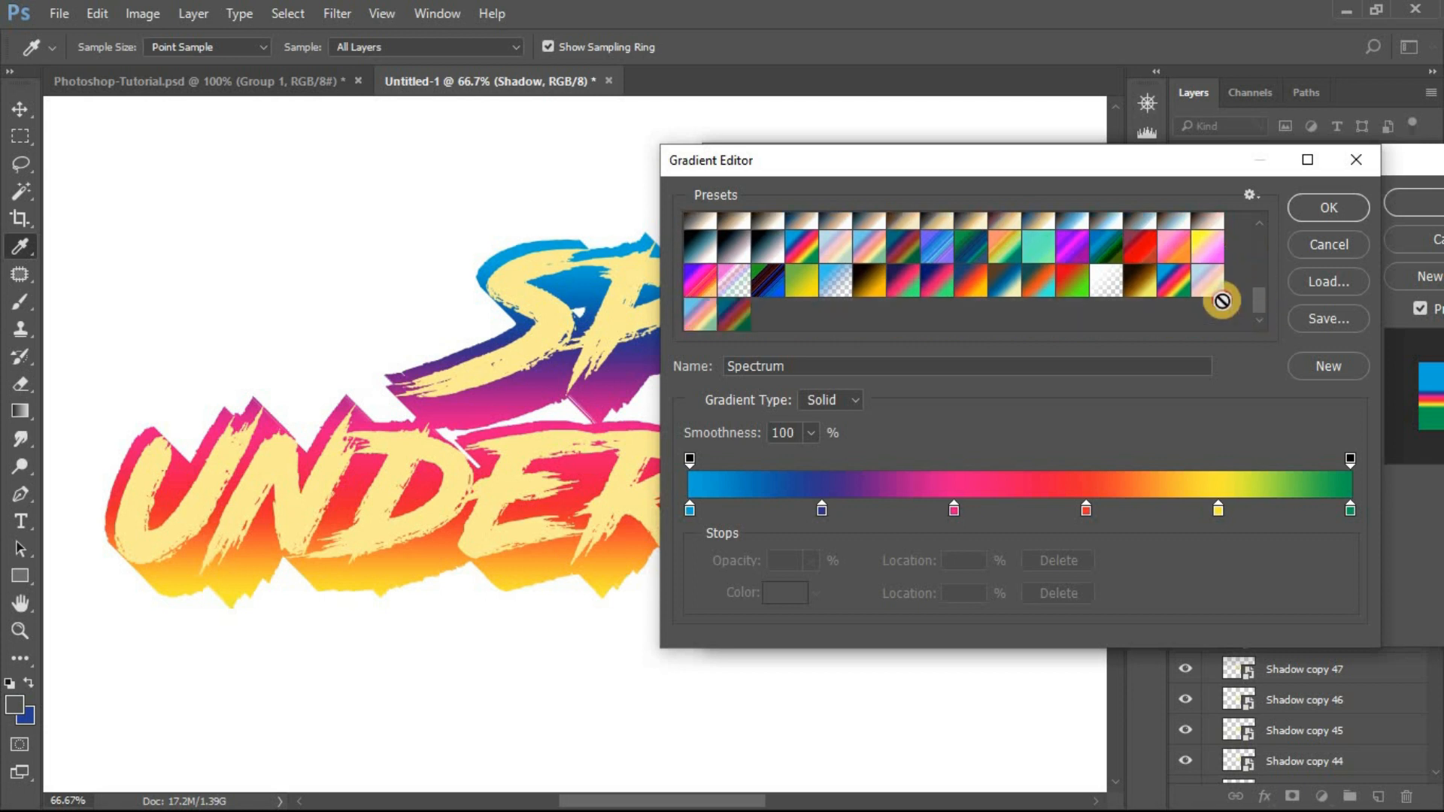
pyautogui.click(1327, 209)
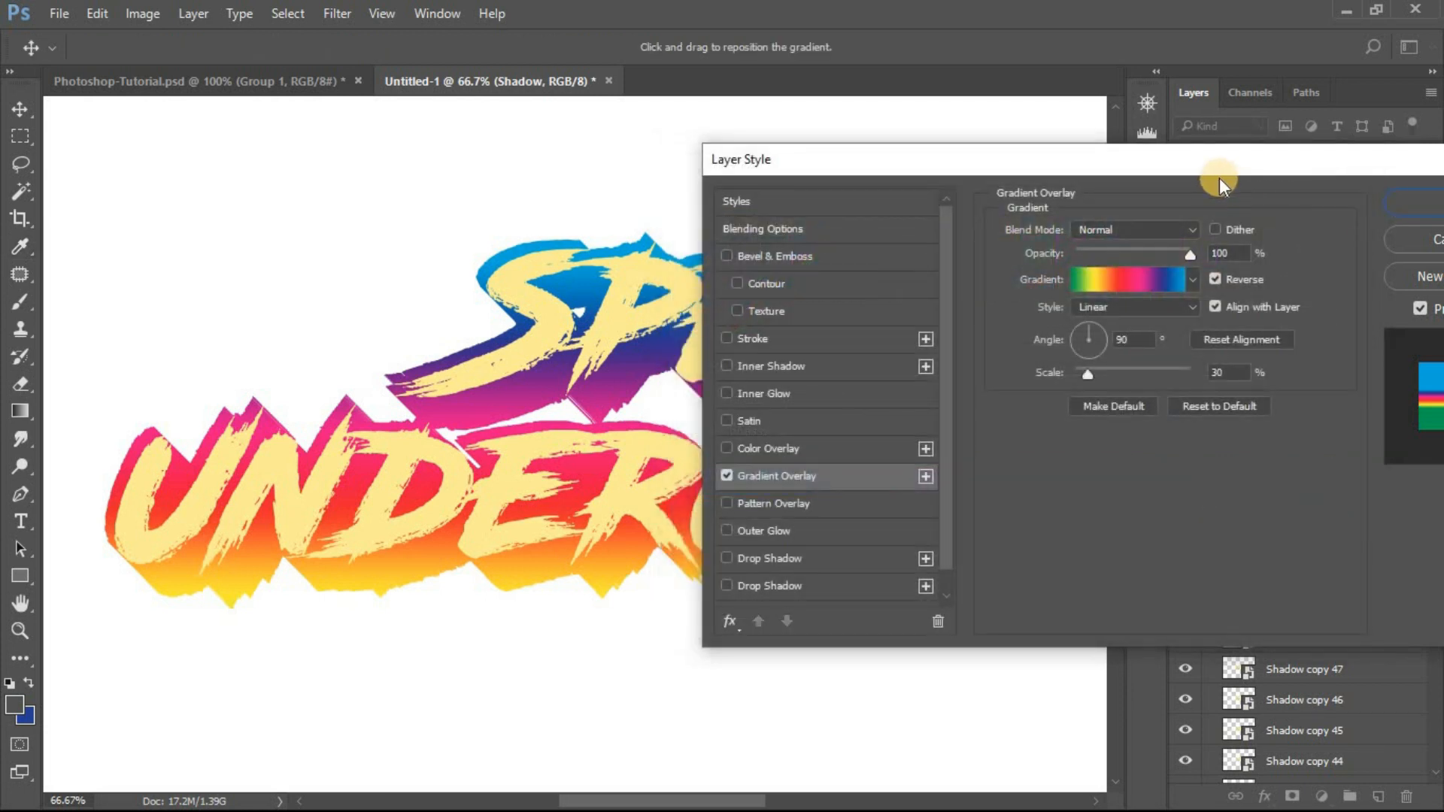
# - Recheck the gradient presets, keep the Spectrum gradient and apply the Gradient Overlay to the Shadow group
pyautogui.moveTo(830, 200); pyautogui.dragTo(830, 187)
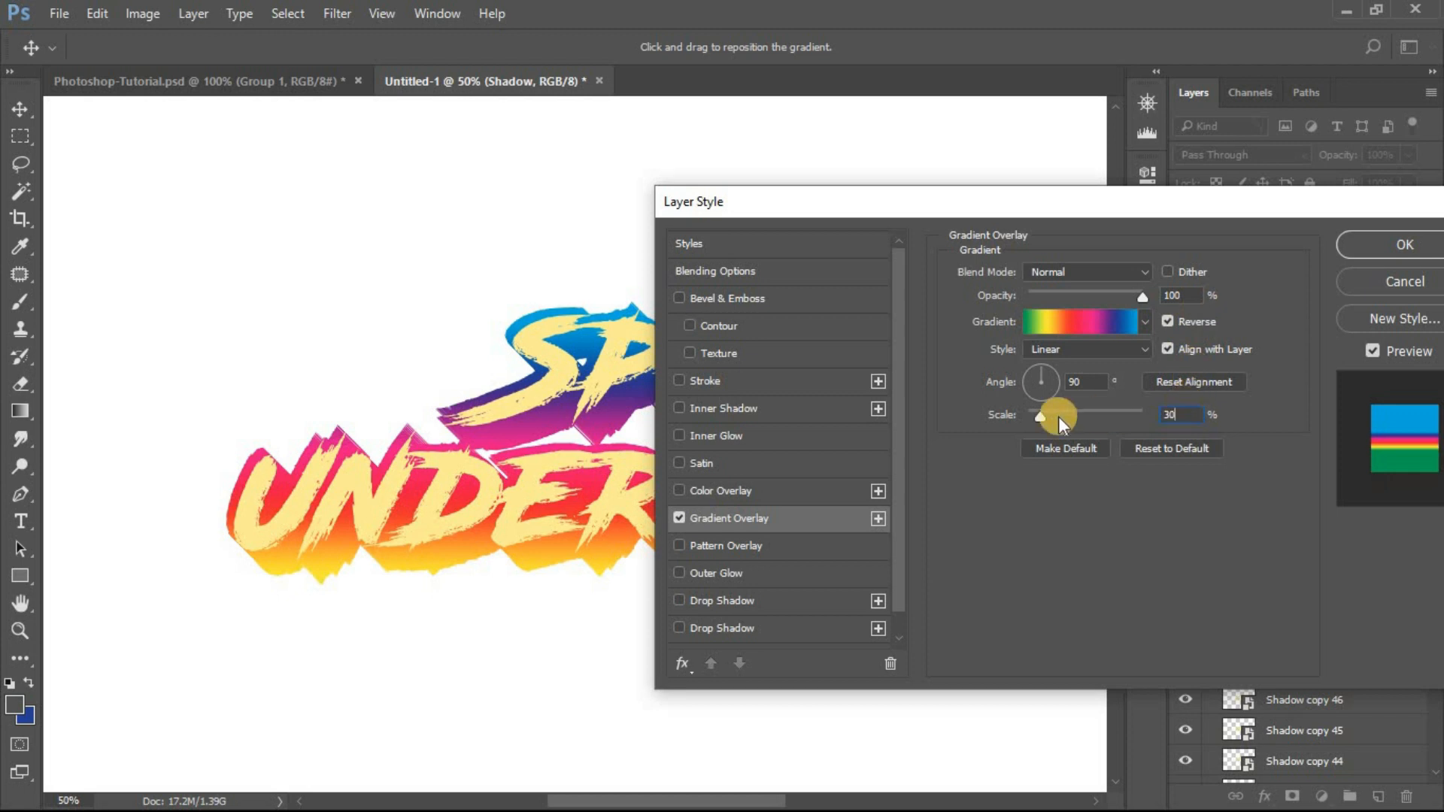
pyautogui.click(1097, 320)
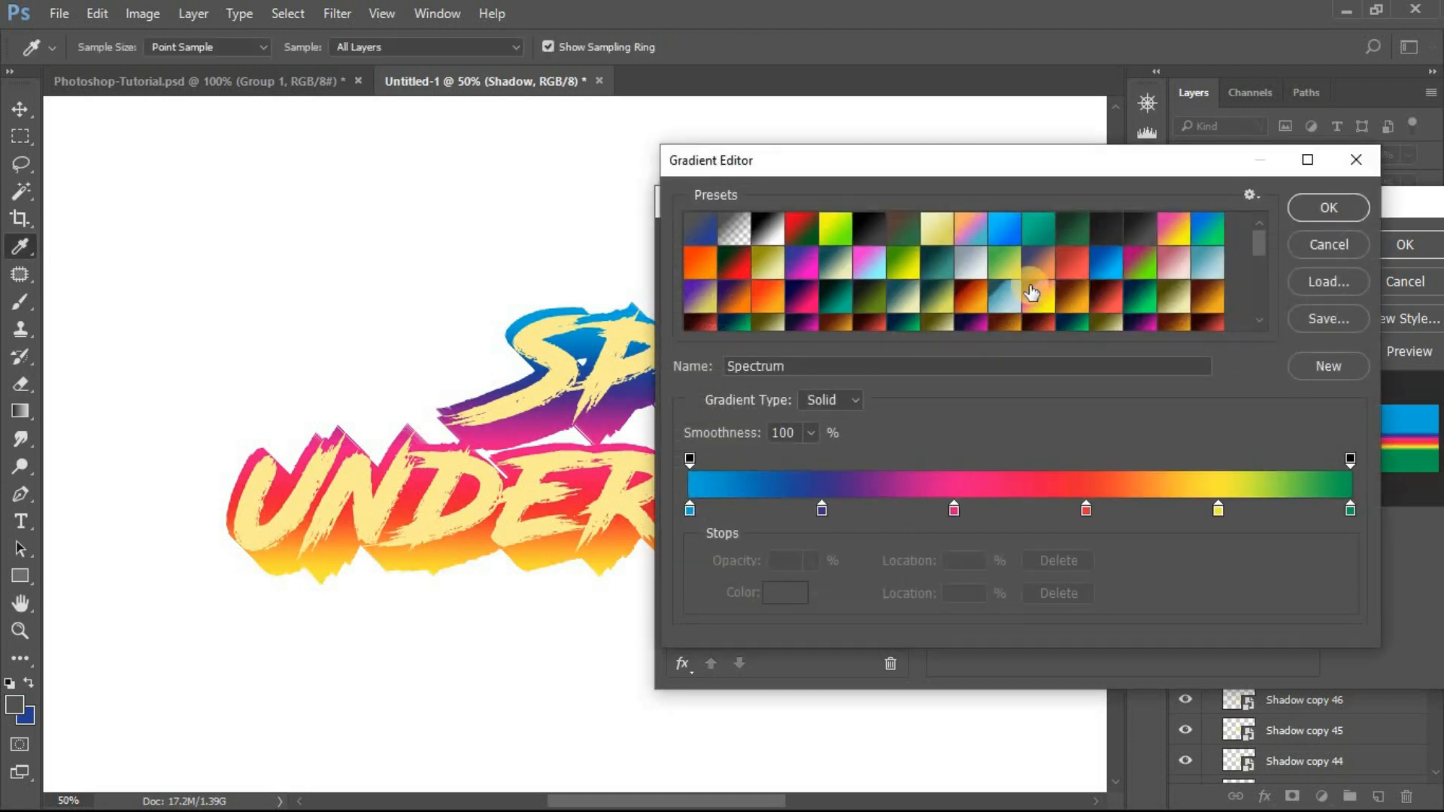
pyautogui.moveTo(1032, 292); pyautogui.dragTo(1337, 233)
pyautogui.click(1339, 242)
pyautogui.click(1348, 209)
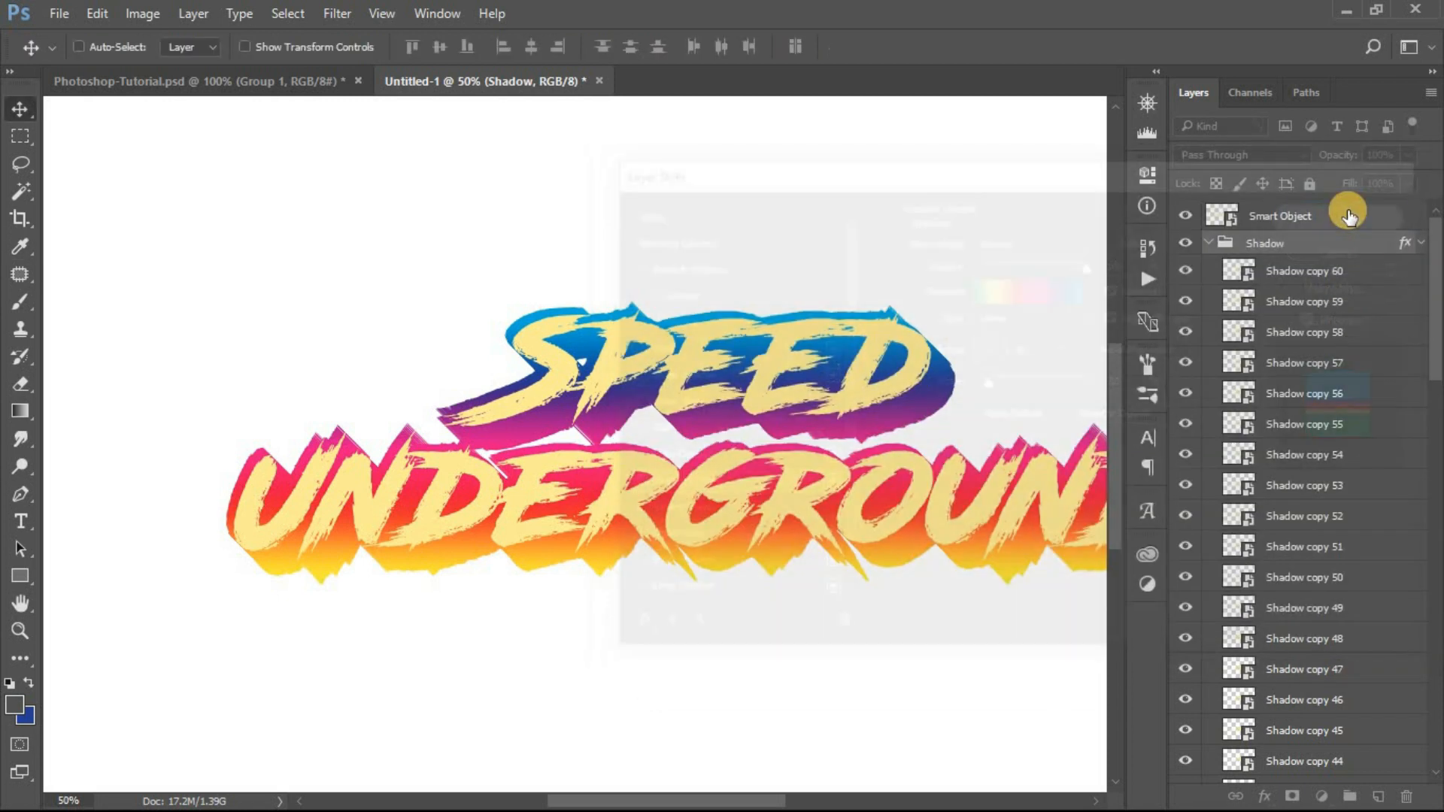
# - Compare the text with the finished effect in Photoshop-Tutorial.psd and return to the Untitled-1 document
pyautogui.hotkey('ctrl', '-')
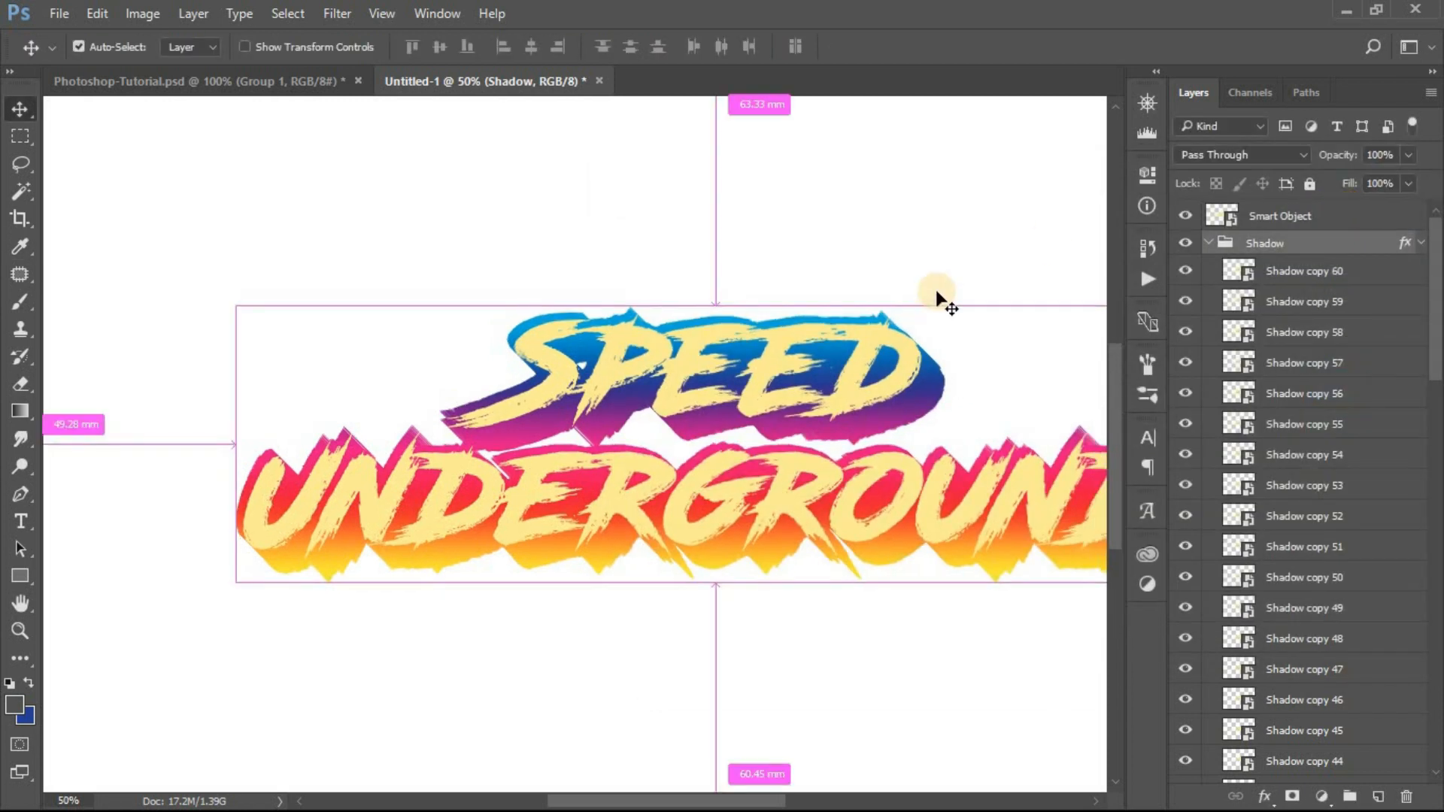
pyautogui.click(249, 84)
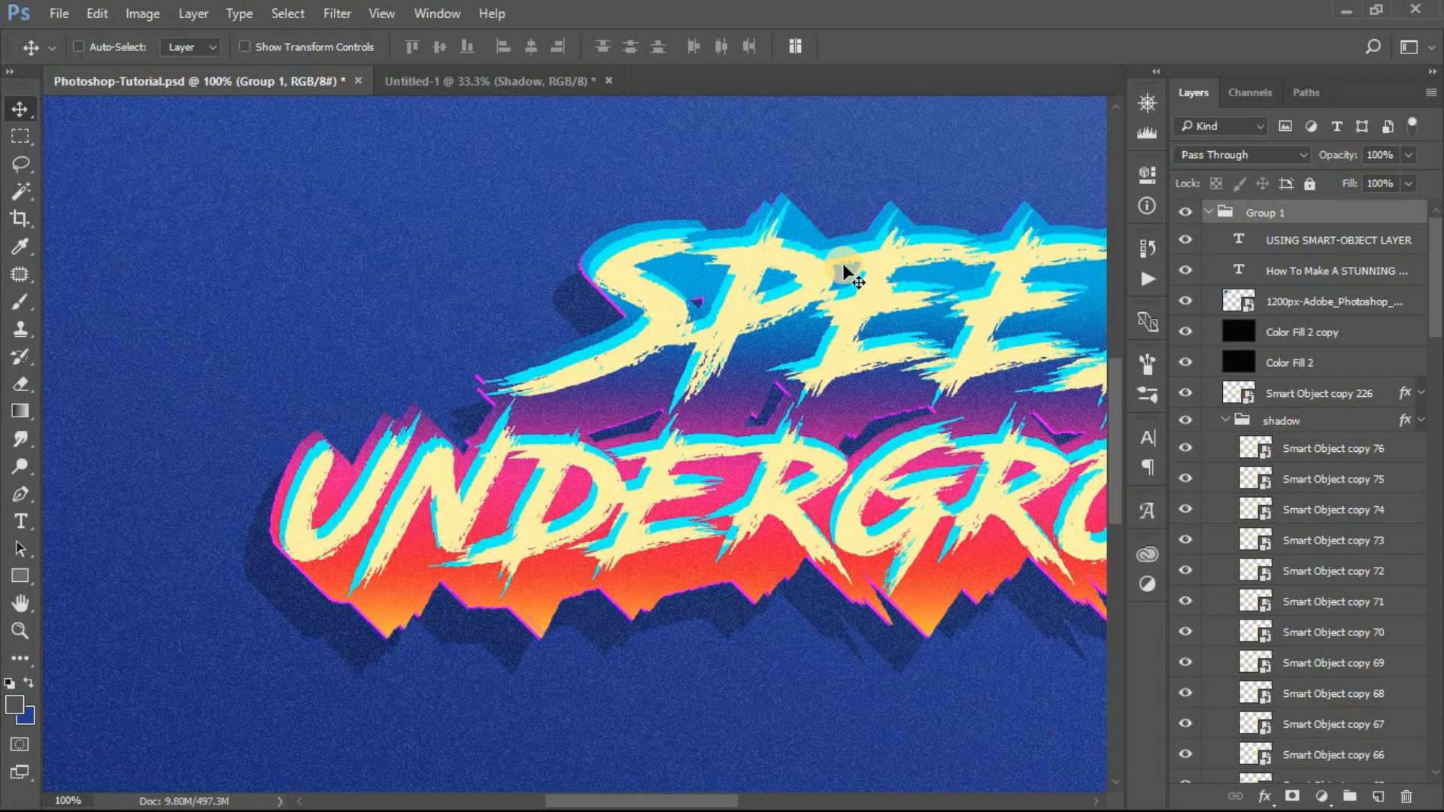
pyautogui.hotkey('ctrl', '-')
pyautogui.hotkey('ctrl', '-')
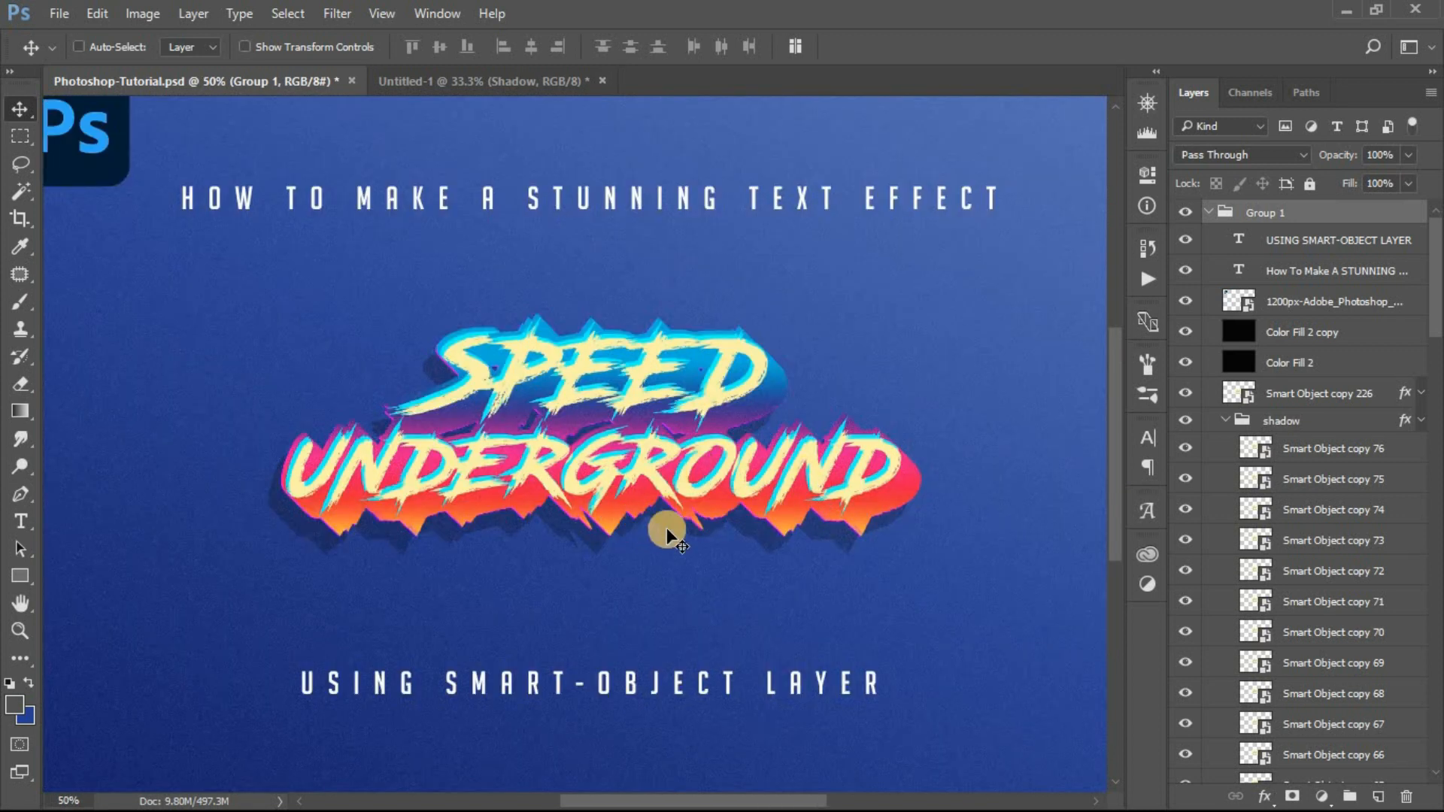
pyautogui.click(432, 73)
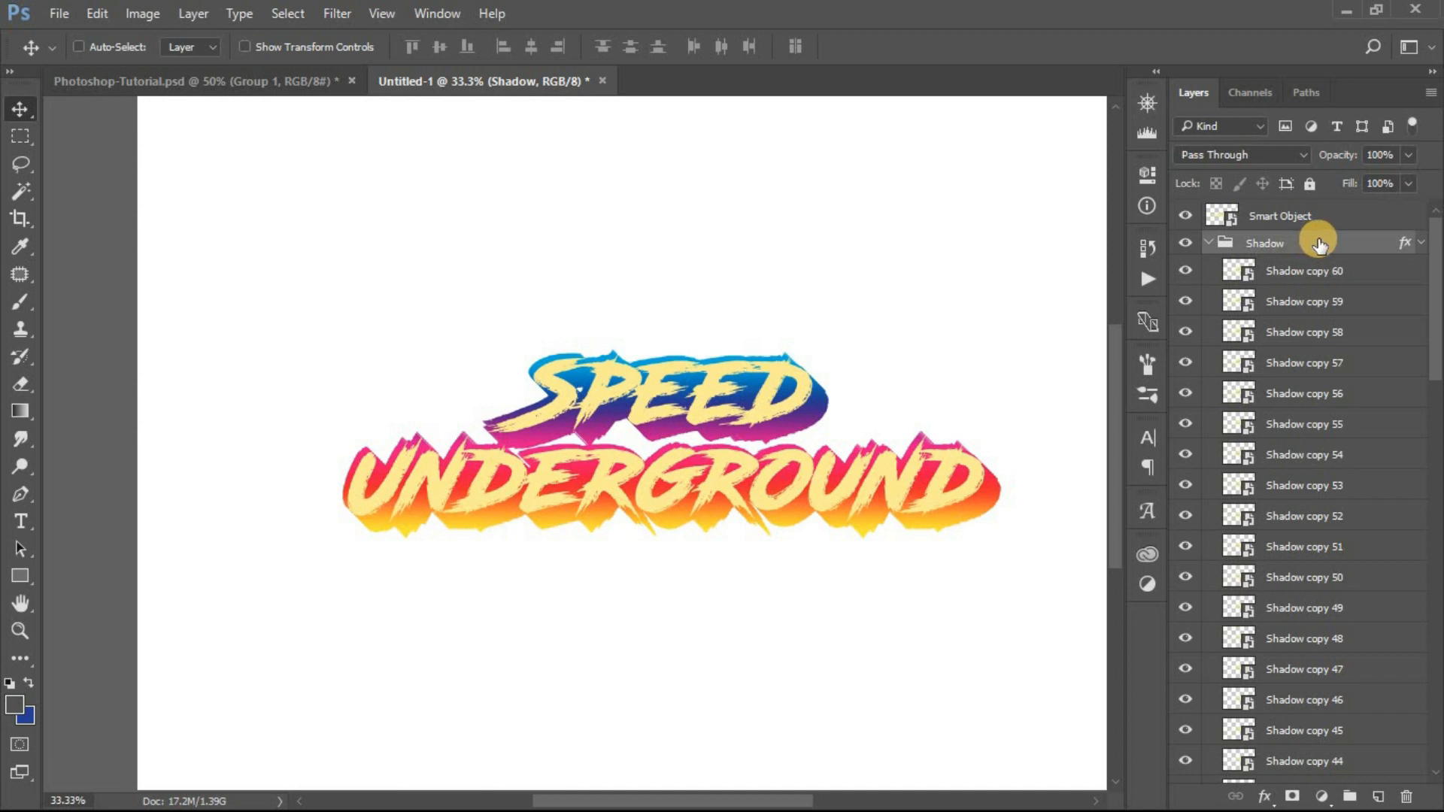
# - Add a drop shadow to the Shadow group with color c9c9c9 and 100% opacity
pyautogui.click(1319, 243)
pyautogui.doubleClick(1319, 243)
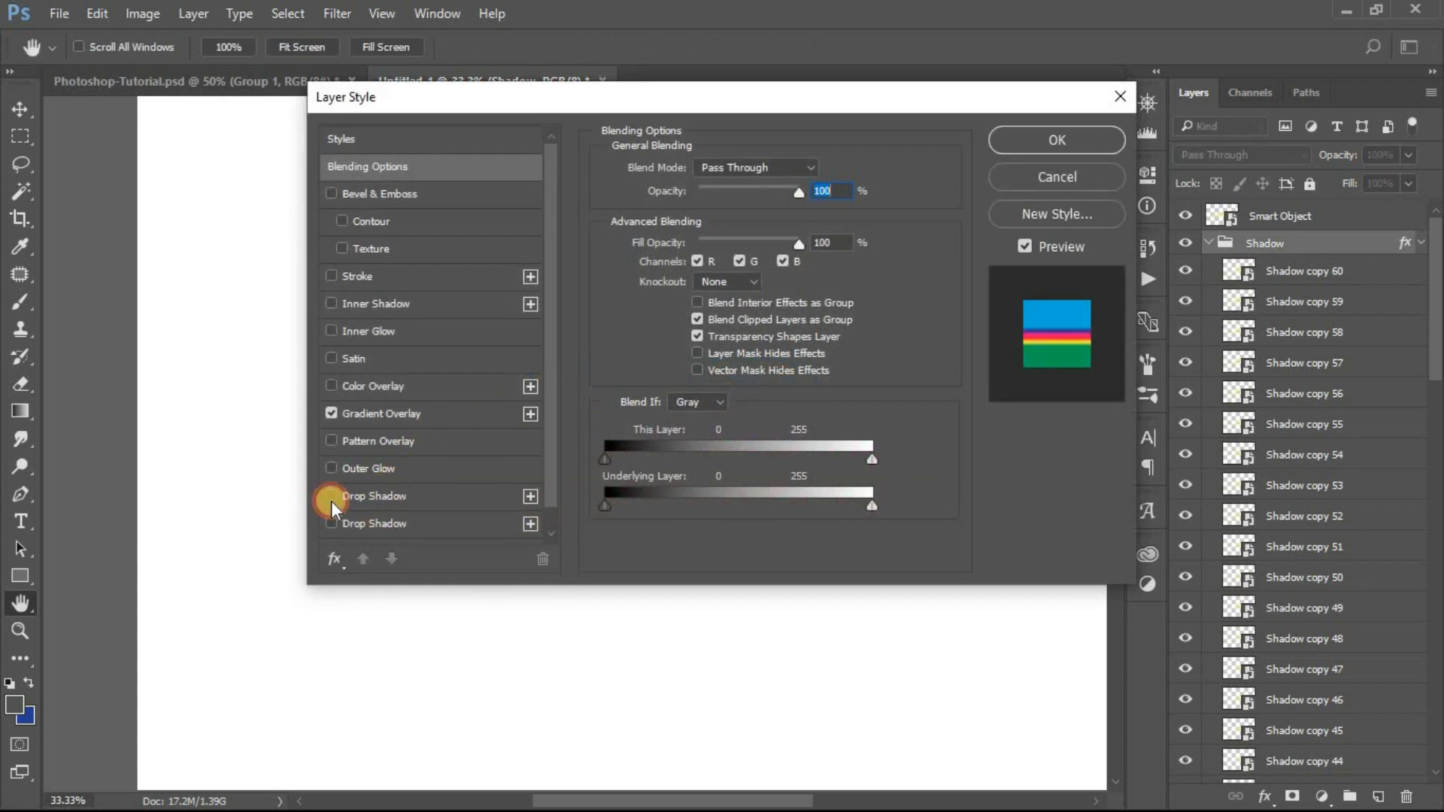
pyautogui.click(331, 497)
pyautogui.moveTo(591, 97); pyautogui.dragTo(879, 175)
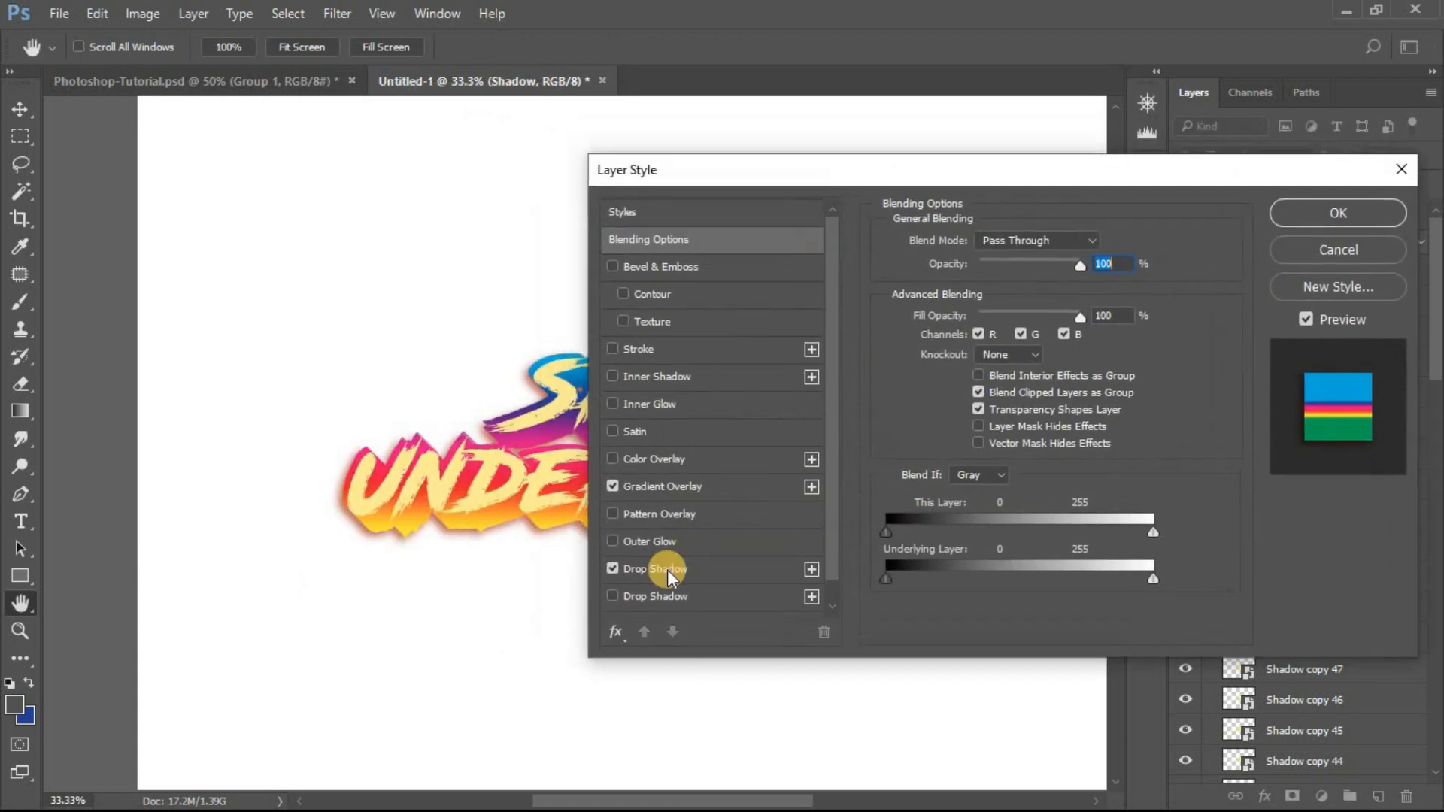
pyautogui.click(667, 574)
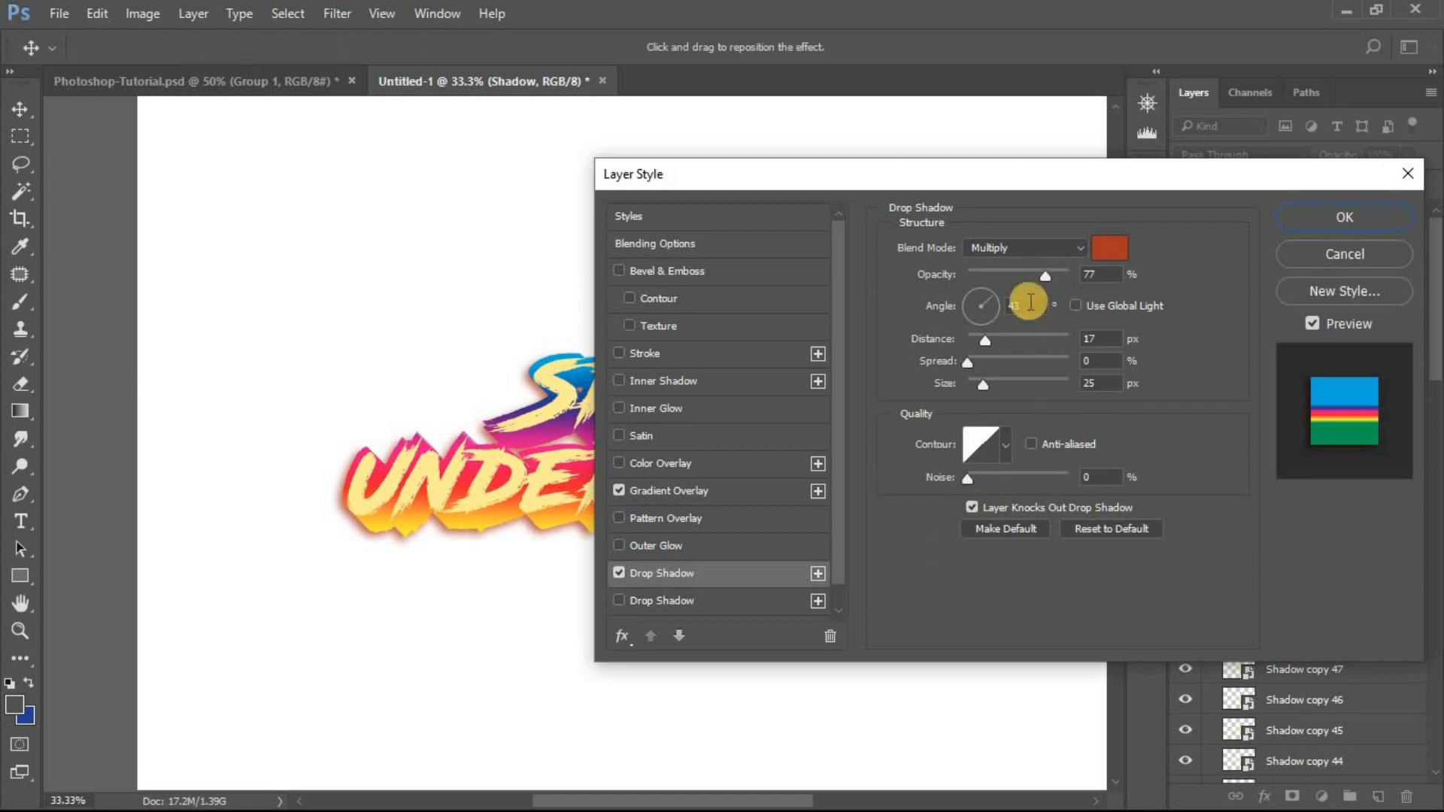
pyautogui.click(1111, 246)
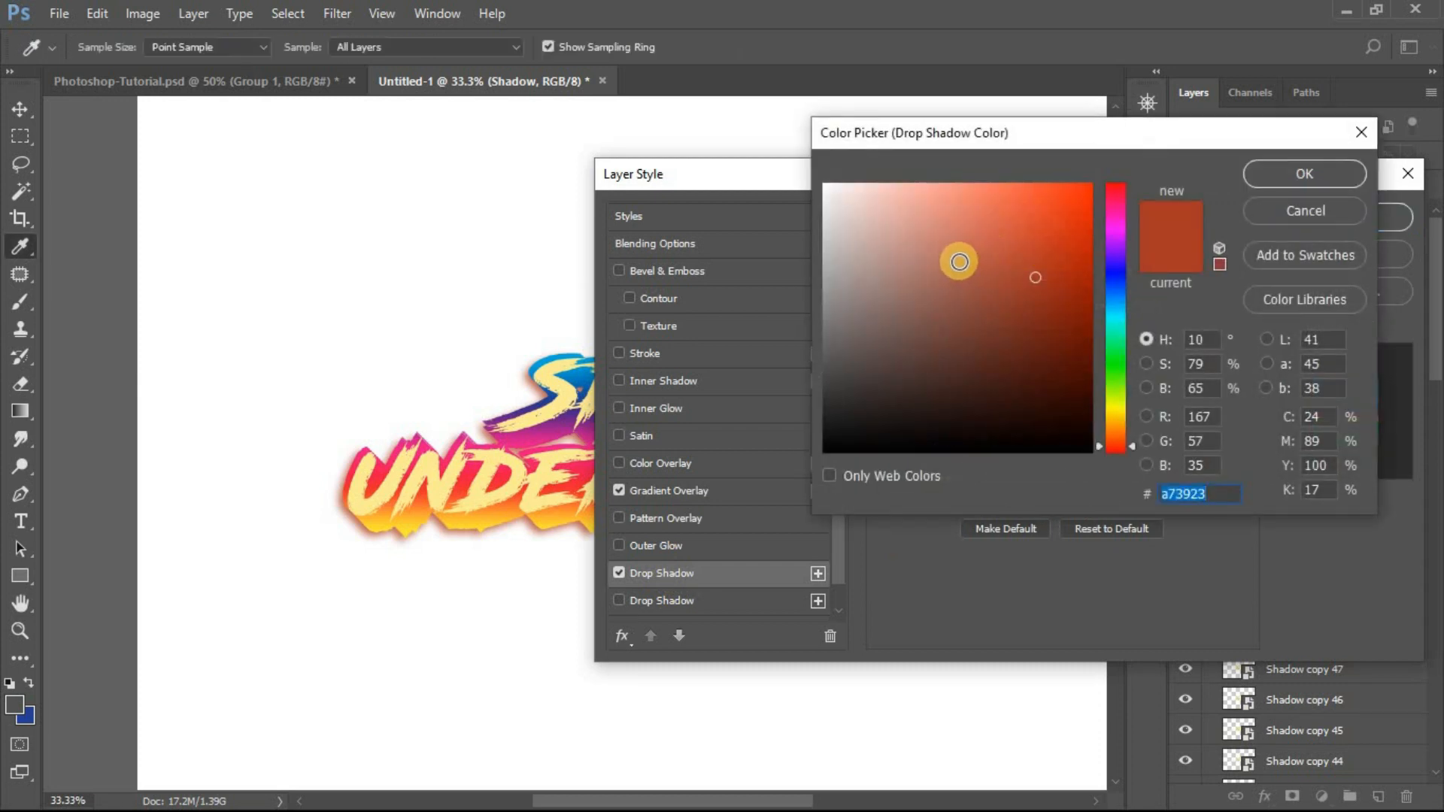
pyautogui.click(826, 242)
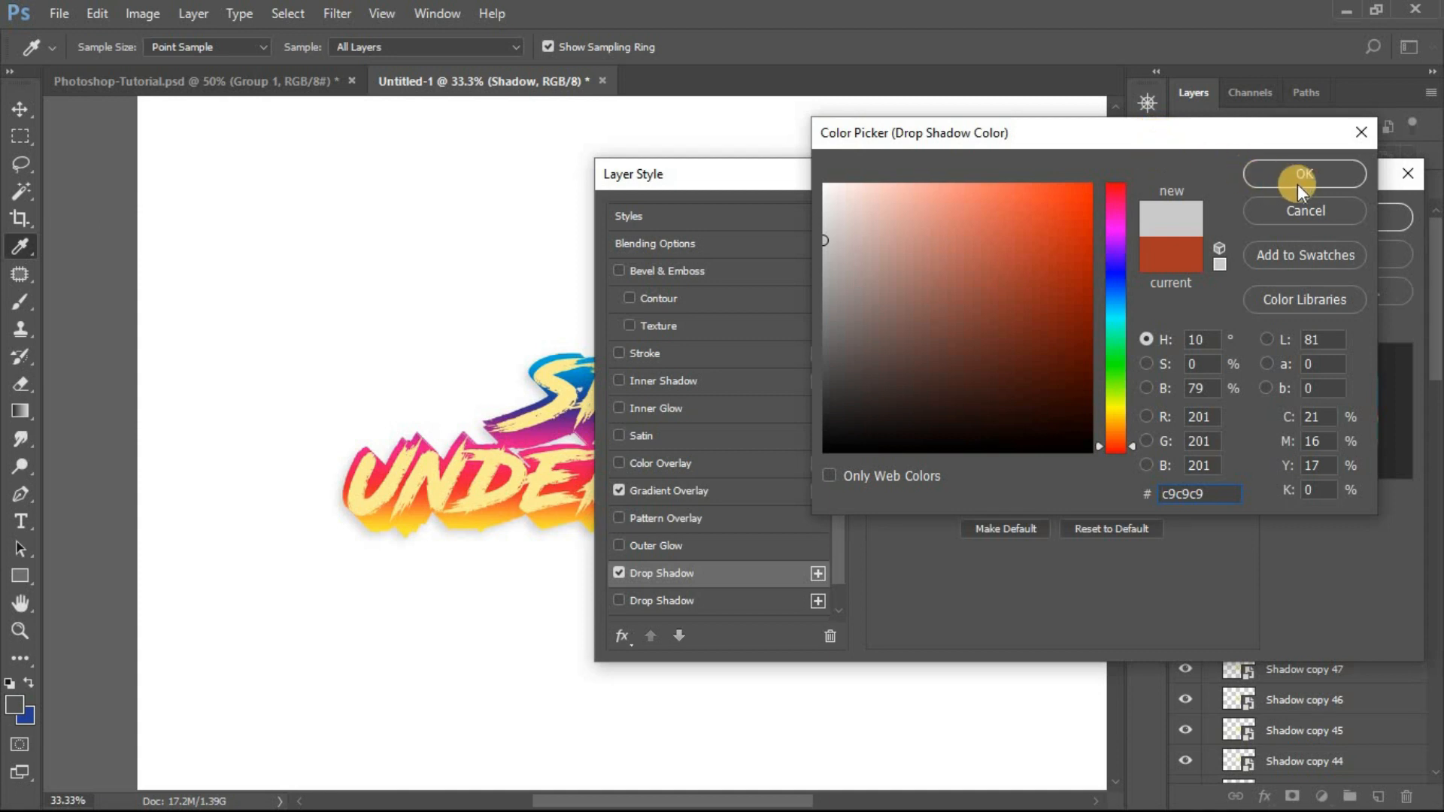
pyautogui.click(1281, 173)
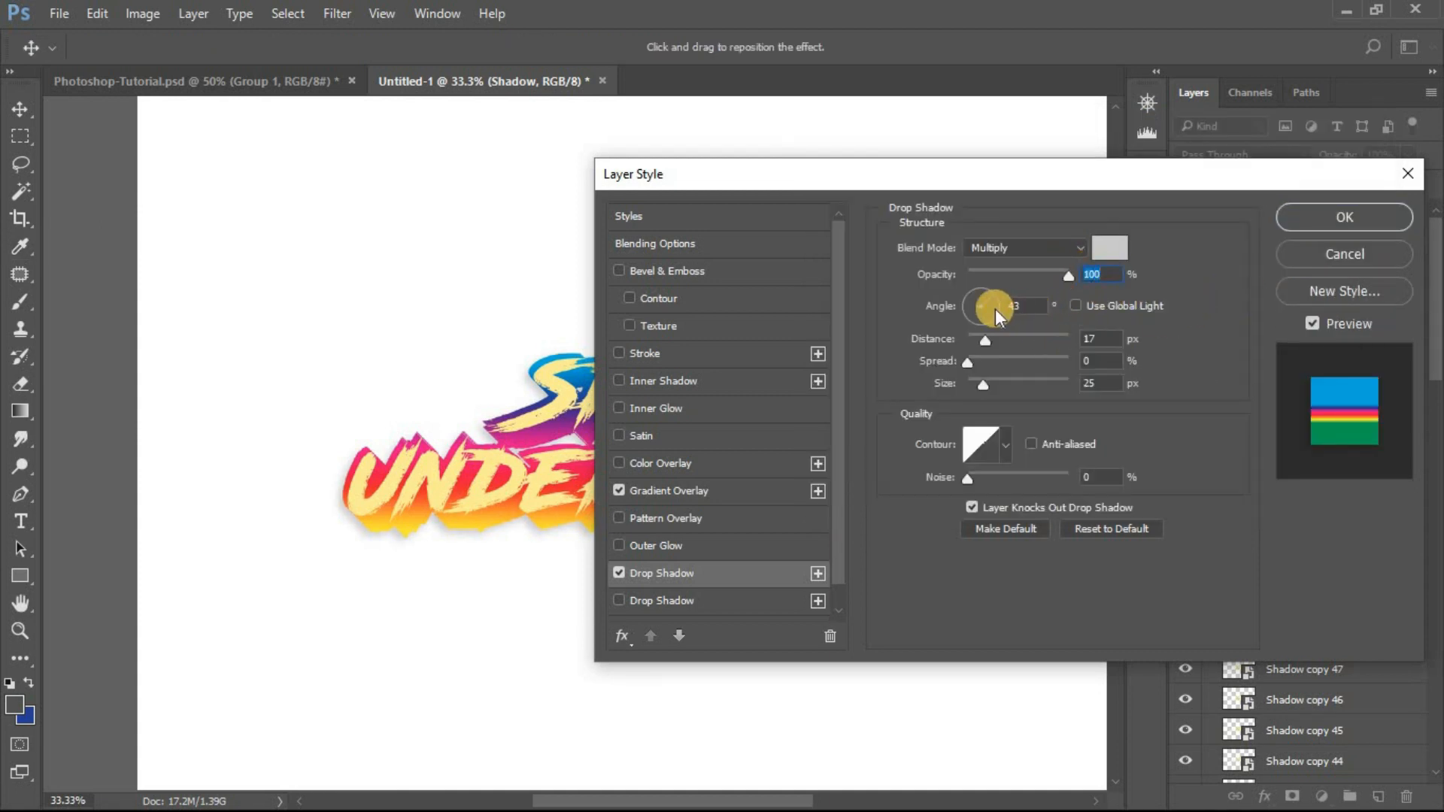
# - Set the drop shadow's angle to 50°, distance to 45 px and size to 0 px, and apply the layer style
pyautogui.moveTo(995, 307); pyautogui.dragTo(1009, 278)
pyautogui.write('0')
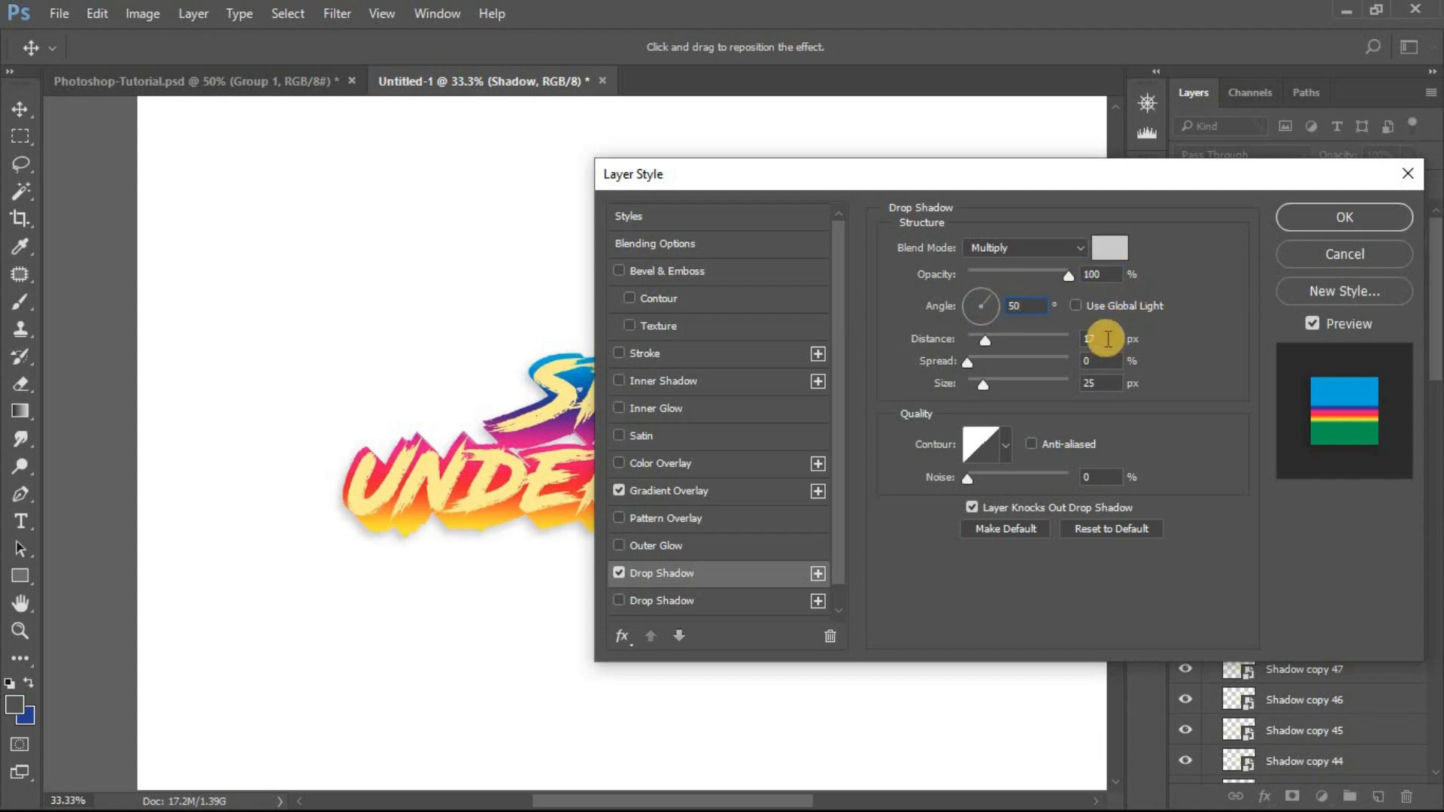
pyautogui.doubleClick(1074, 331)
pyautogui.write('4')
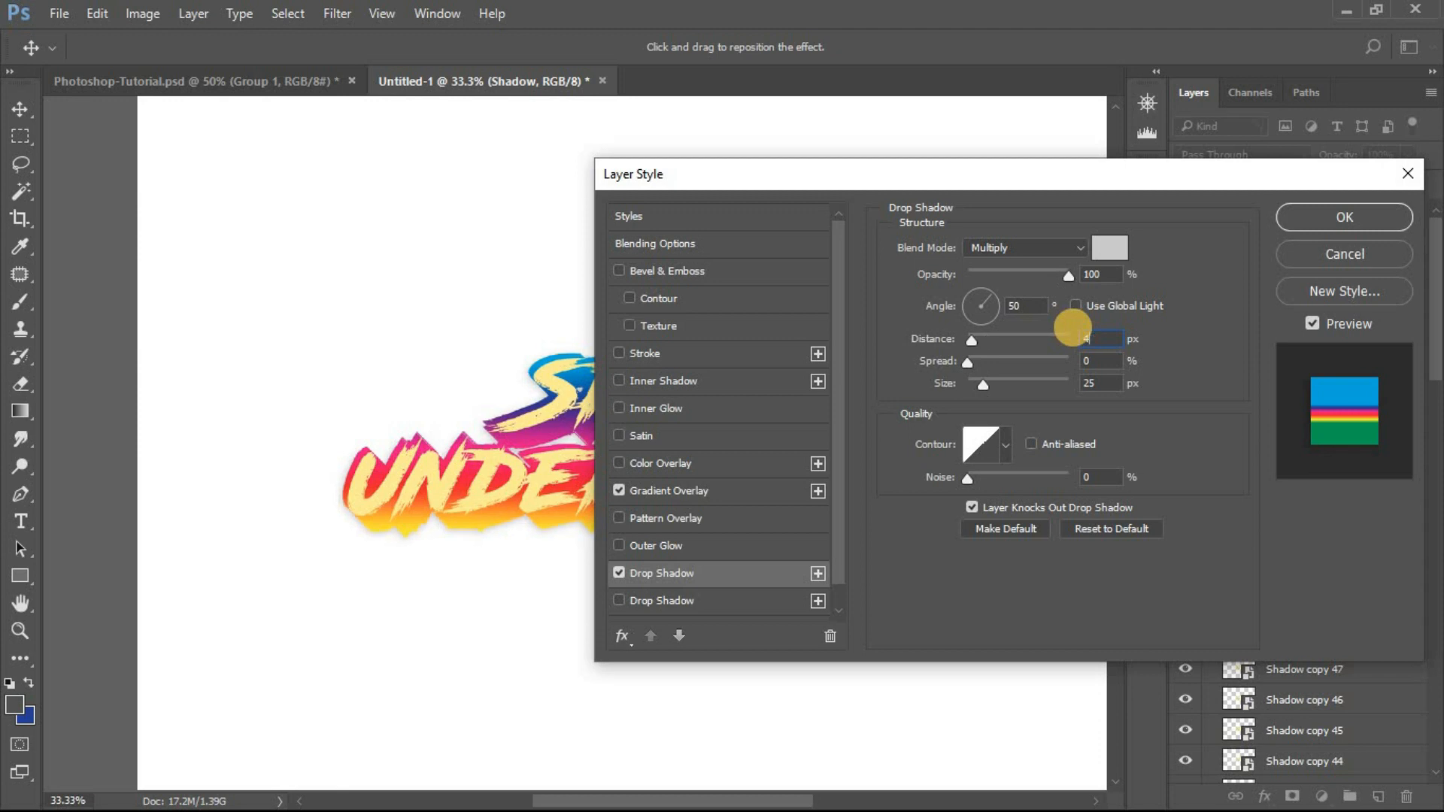
pyautogui.write('5')
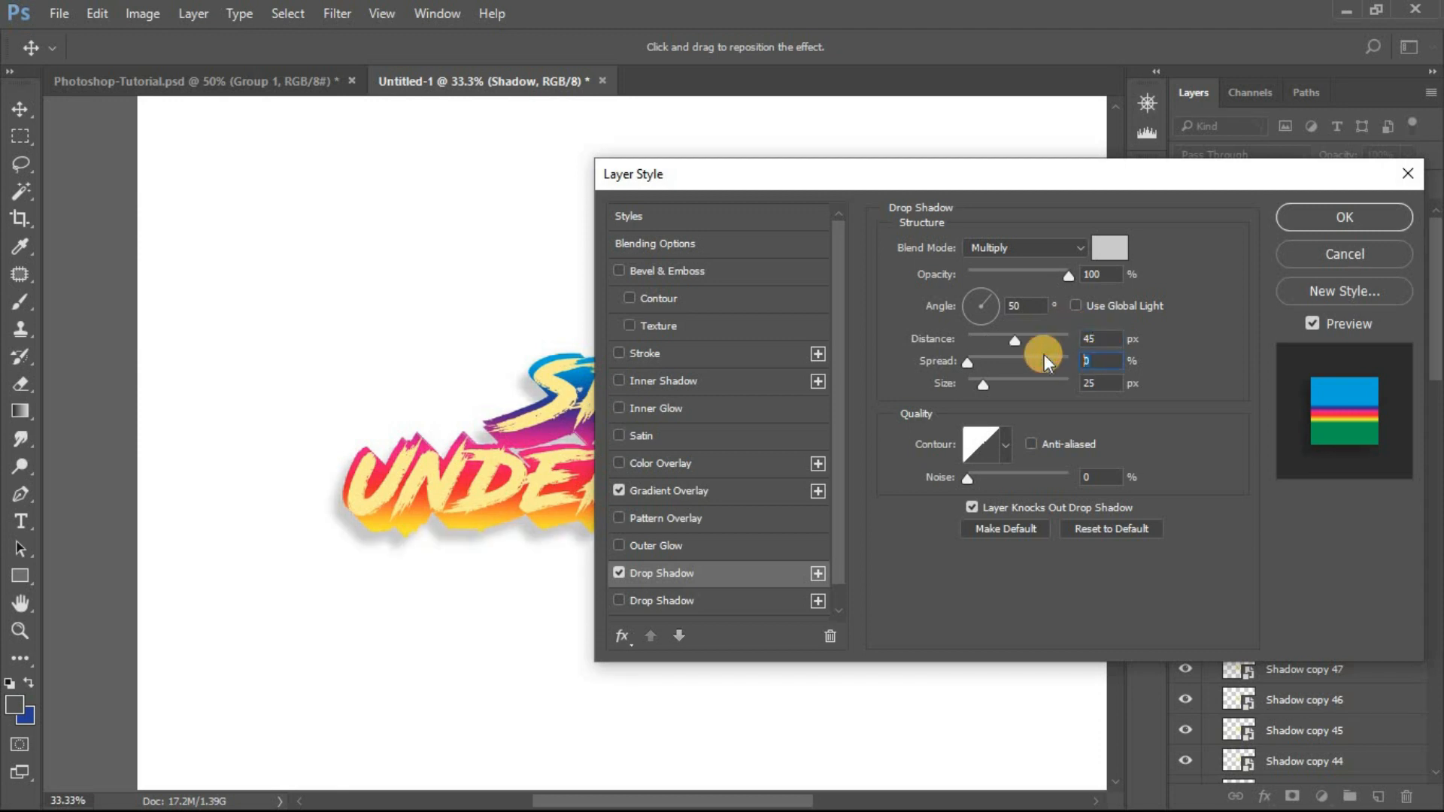
pyautogui.press('Tab')
pyautogui.moveTo(1106, 385); pyautogui.dragTo(1078, 368)
pyautogui.write('0')
pyautogui.click(1345, 217)
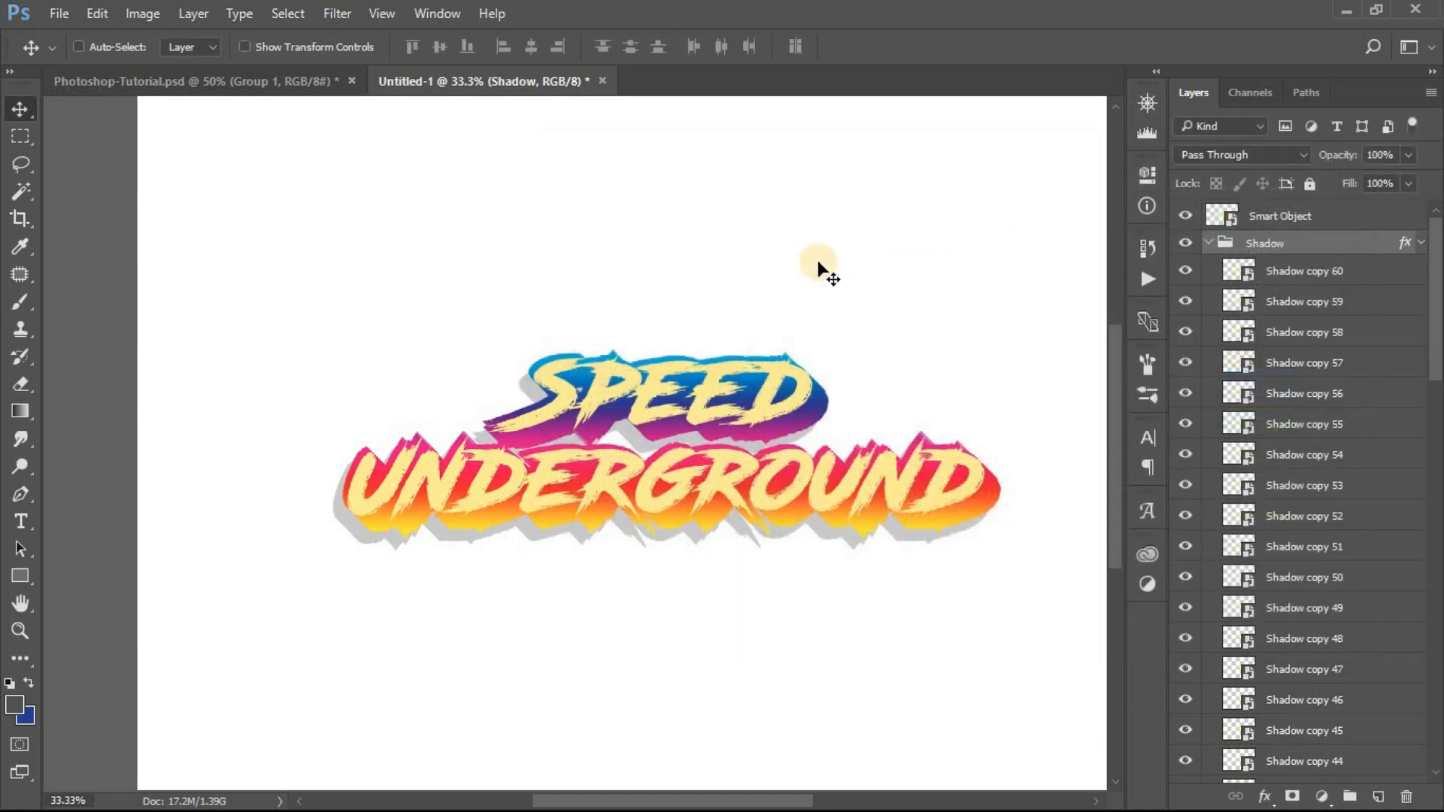
# - Add an inner shadow to the Smart Object layer with Hard Light blending and color 00d2ff
pyautogui.click(1351, 218)
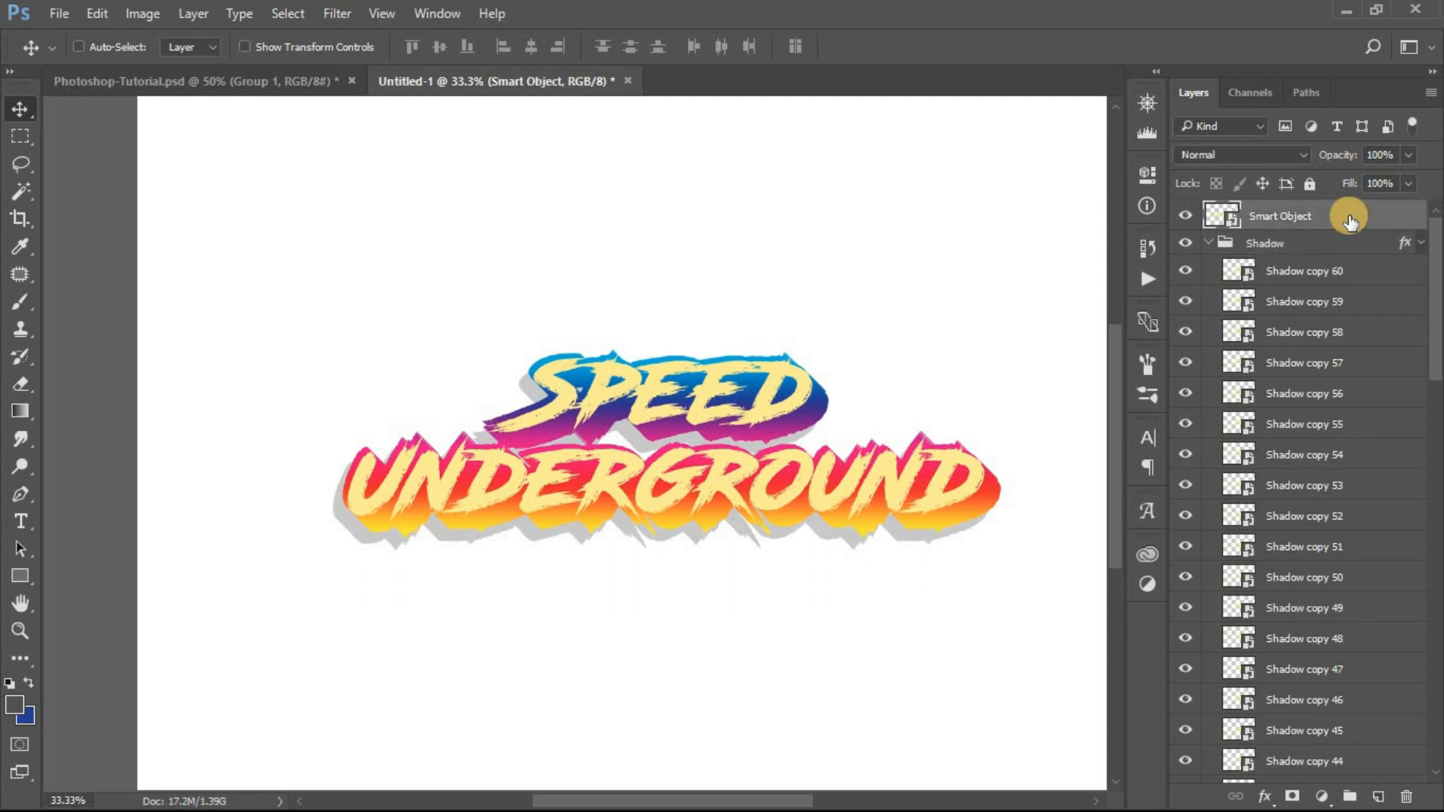
pyautogui.doubleClick(1352, 219)
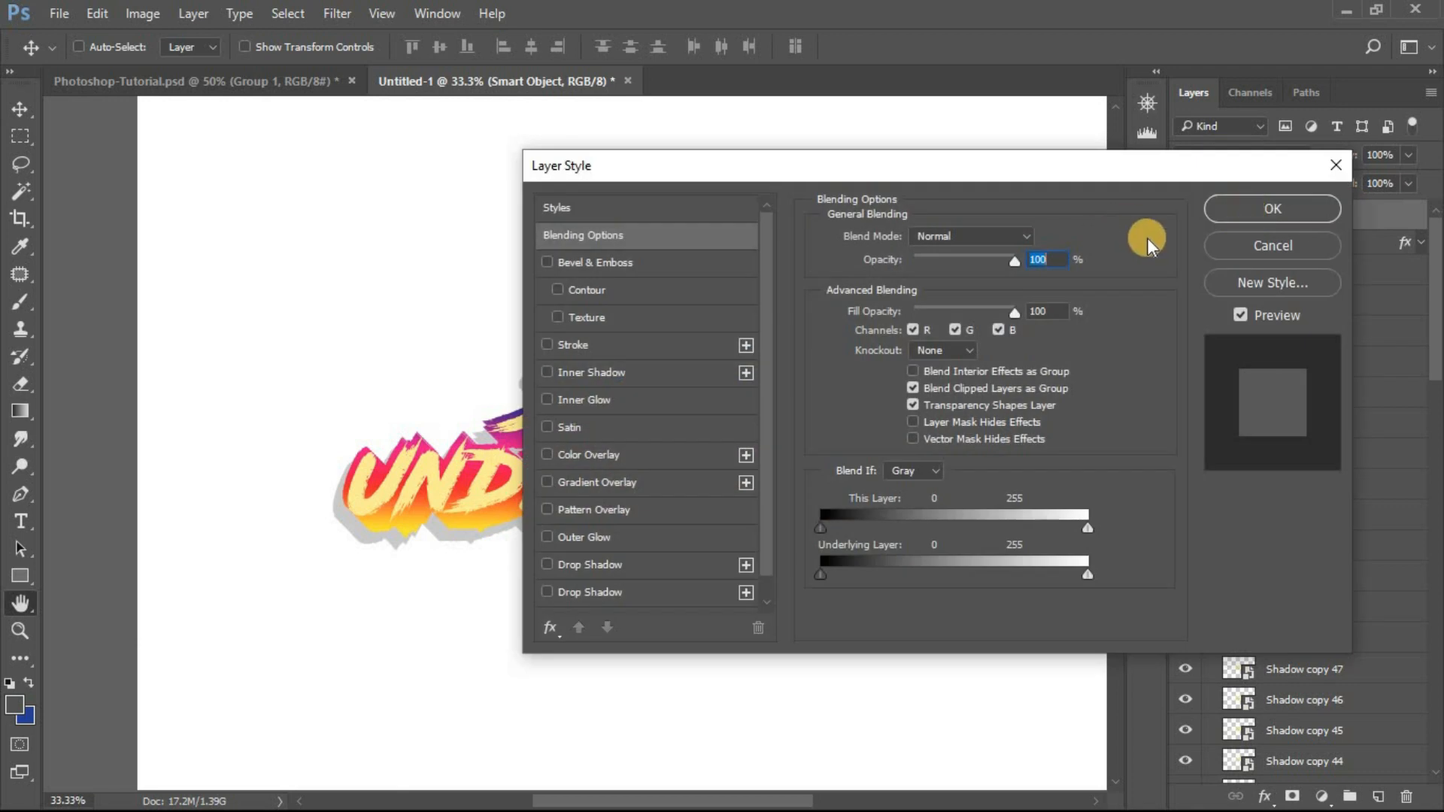
pyautogui.click(546, 371)
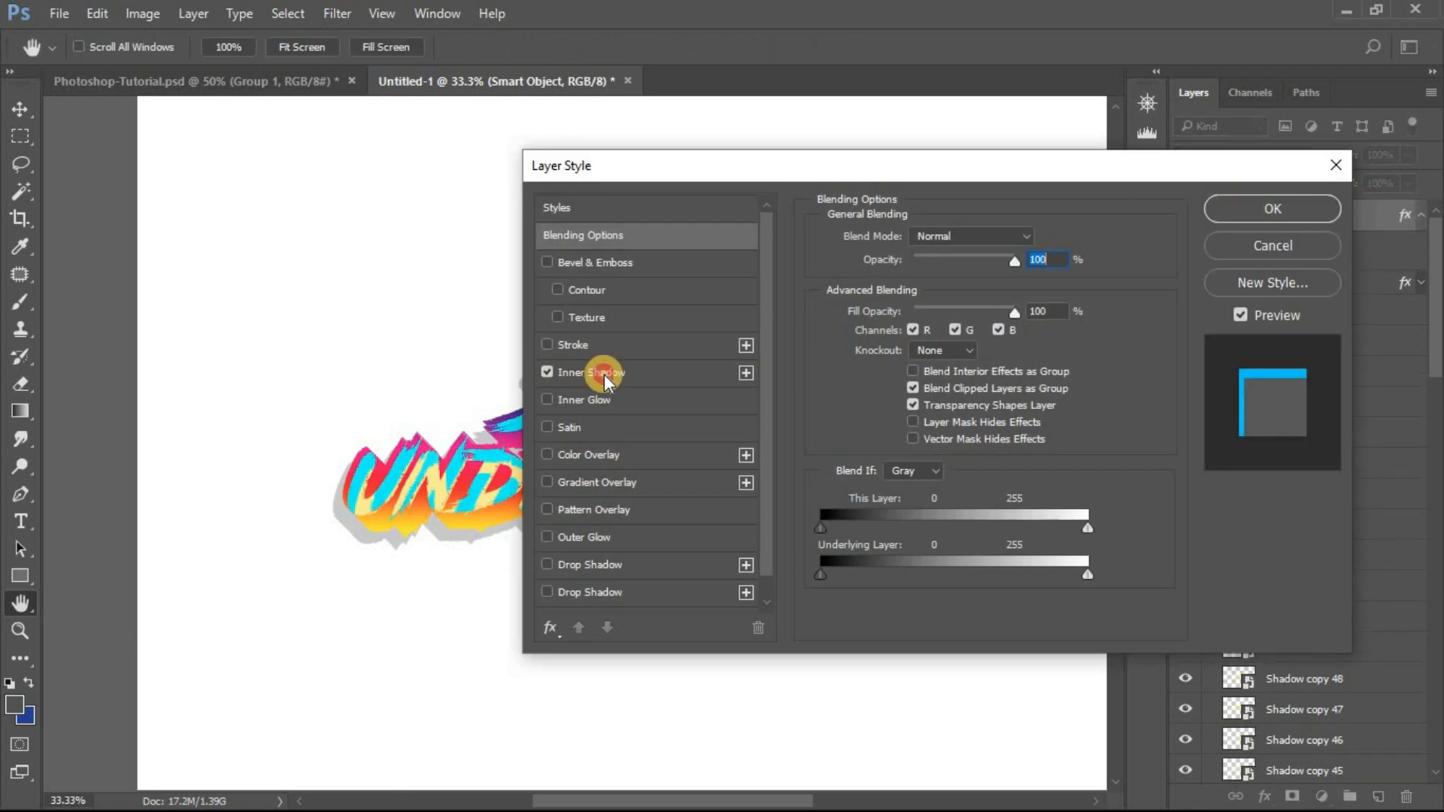
pyautogui.click(604, 373)
pyautogui.moveTo(781, 179); pyautogui.dragTo(1027, 215)
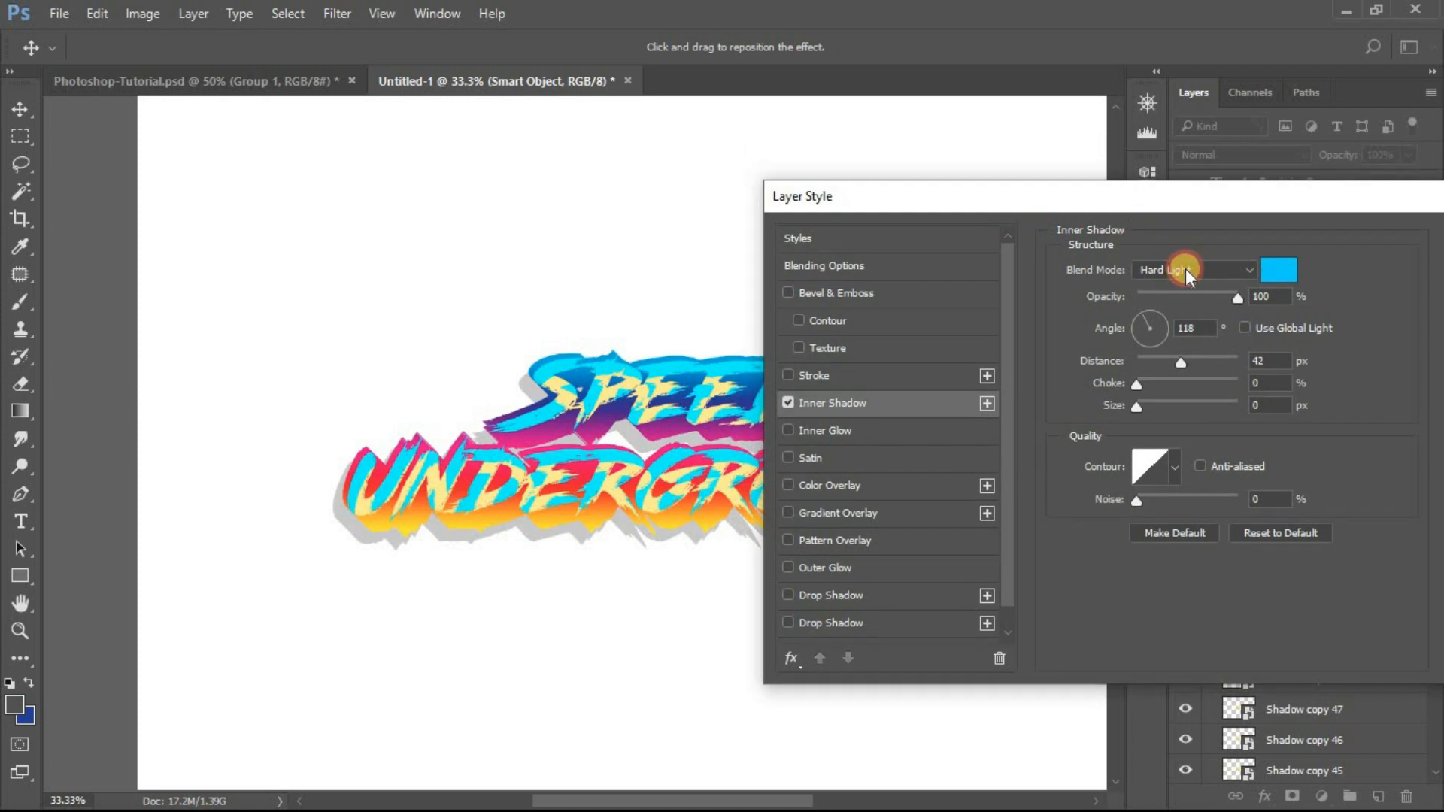
pyautogui.click(1185, 268)
pyautogui.click(1158, 489)
pyautogui.click(1282, 277)
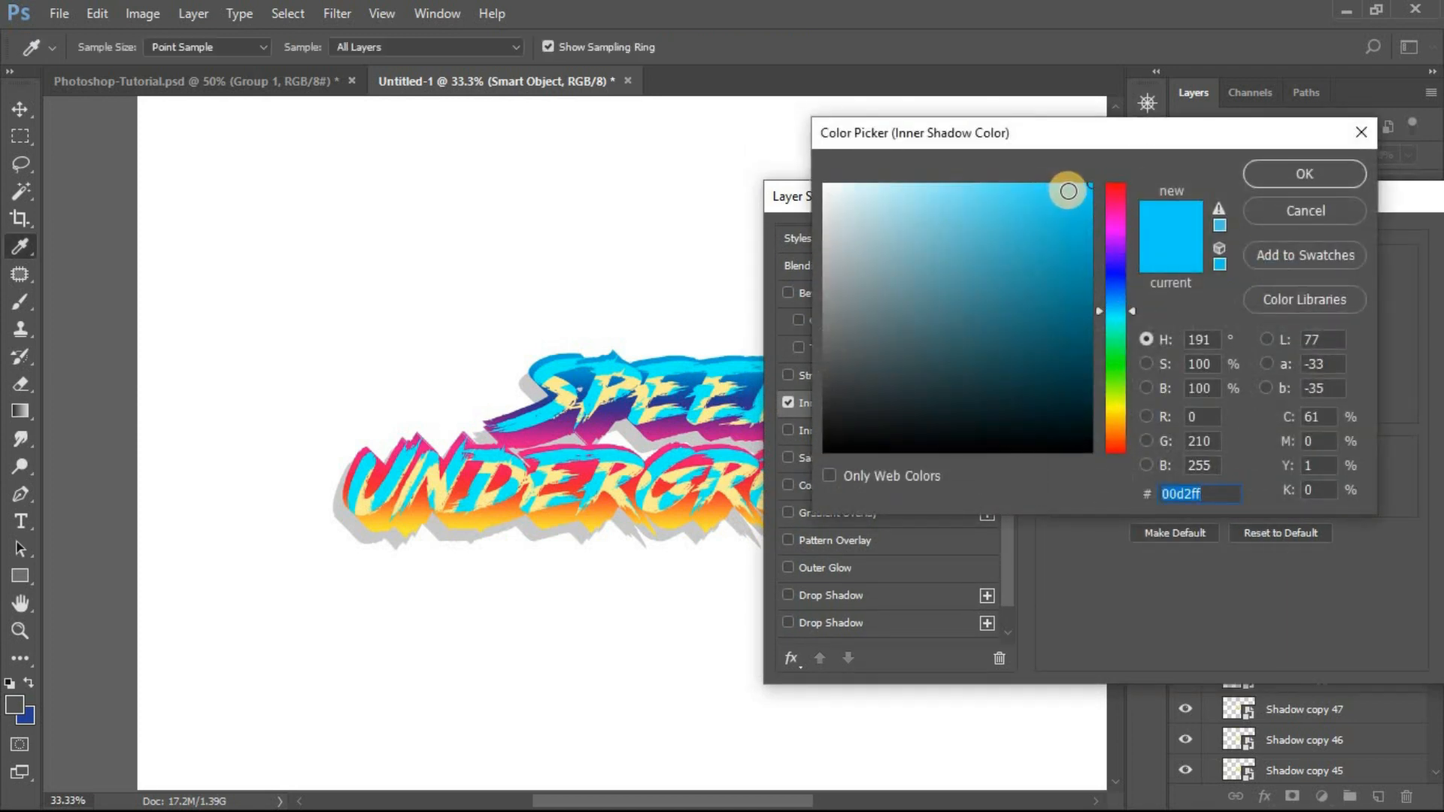
pyautogui.click(1307, 172)
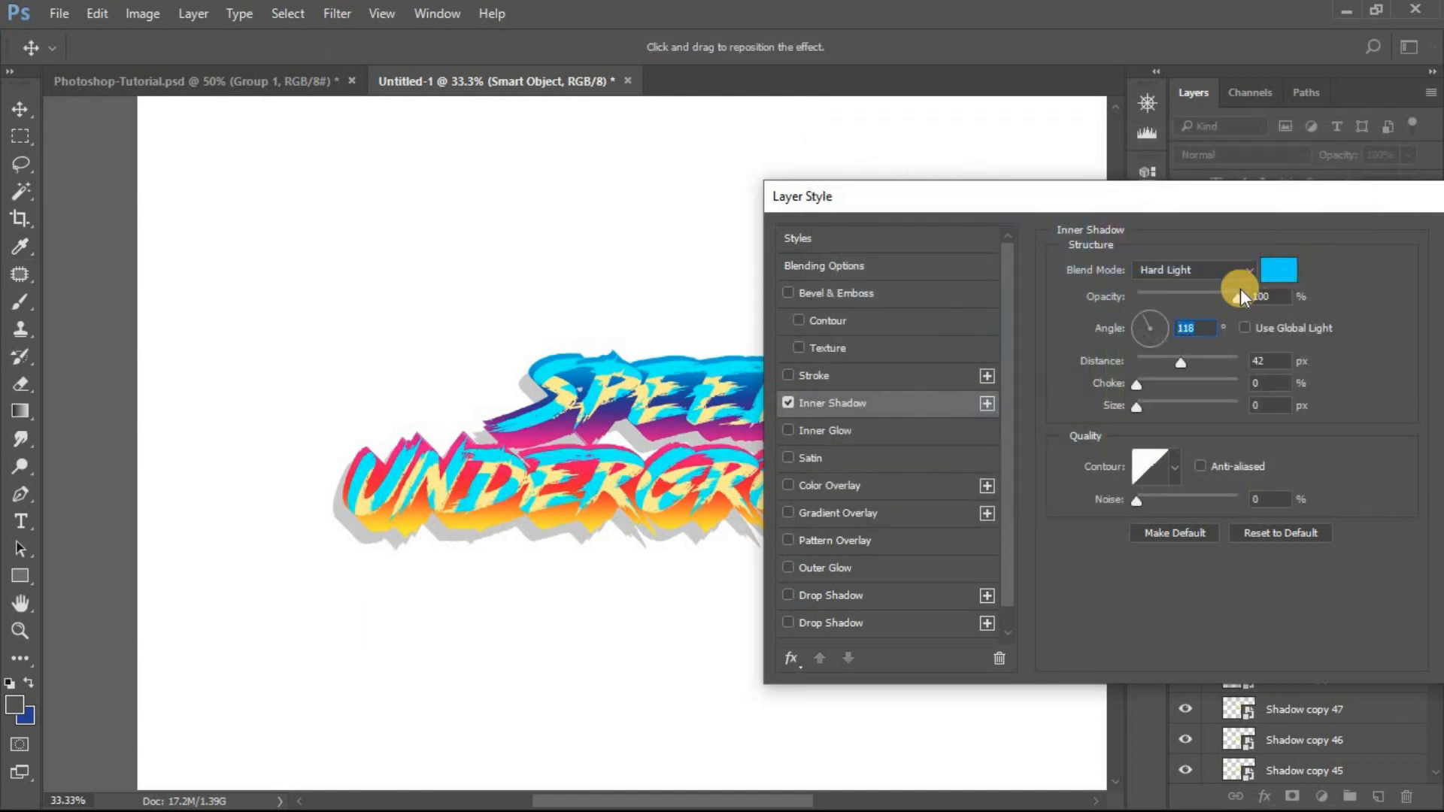
# - Set the inner shadow's angle to 120° and its distance to 10 px
pyautogui.write('1')
pyautogui.write('20')
pyautogui.write('10')
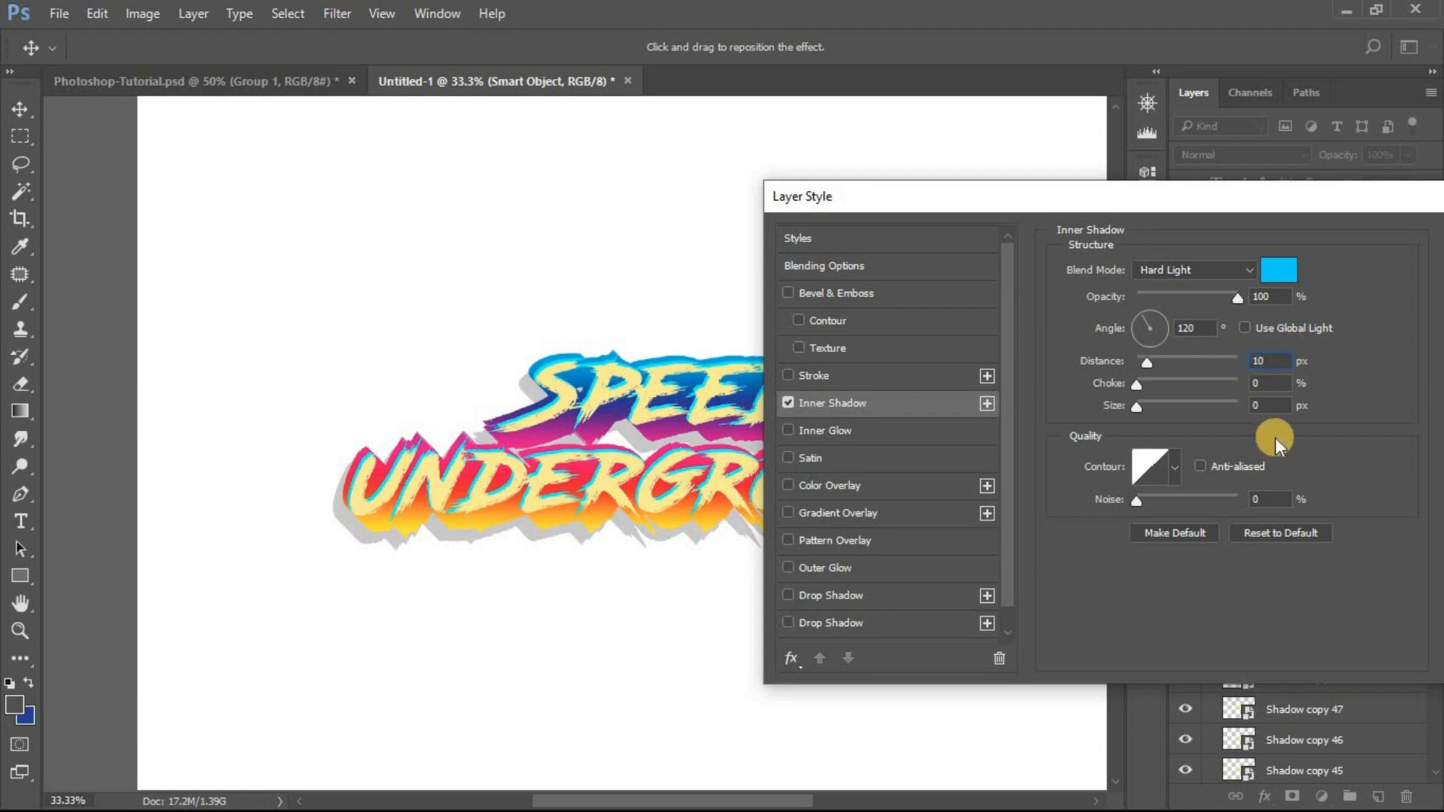
pyautogui.moveTo(1073, 201); pyautogui.dragTo(542, 152)
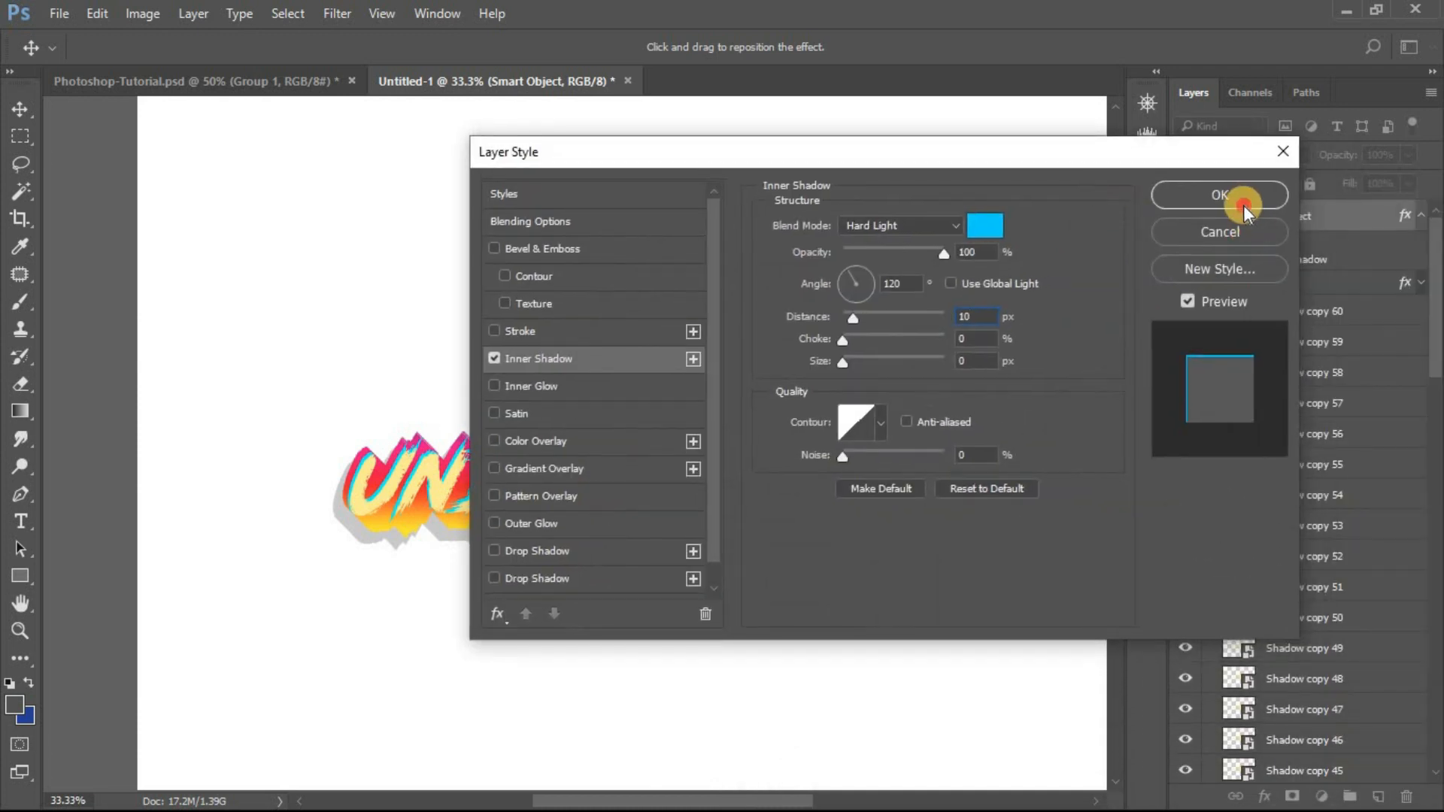
# - Apply the inner shadow style to the Smart Object layer
pyautogui.click(1242, 205)
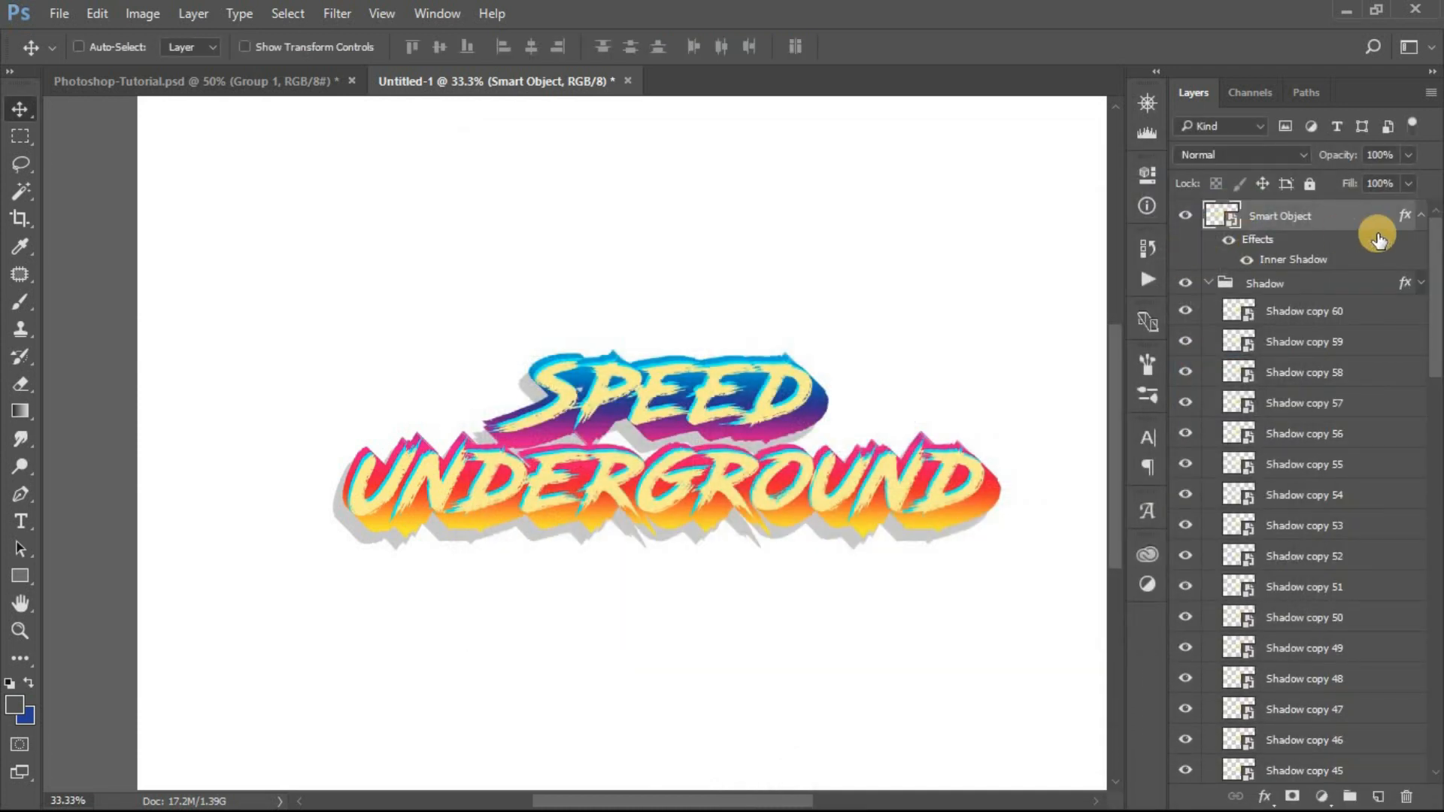
# - Examine the shadow edges around the lettering in Photoshop-Tutorial.psd at 200% and return to Untitled-1
pyautogui.click(289, 83)
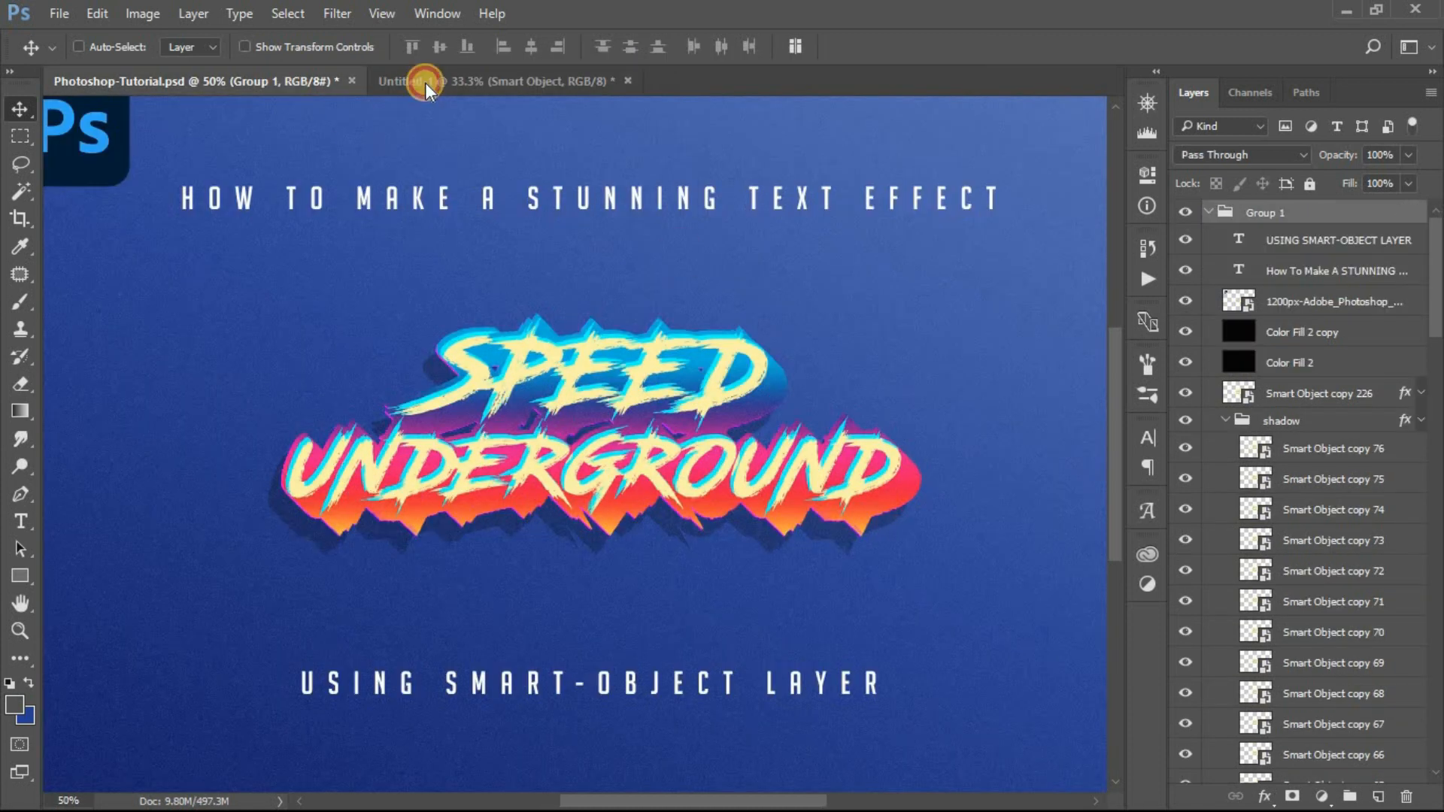
pyautogui.click(426, 81)
pyautogui.click(331, 74)
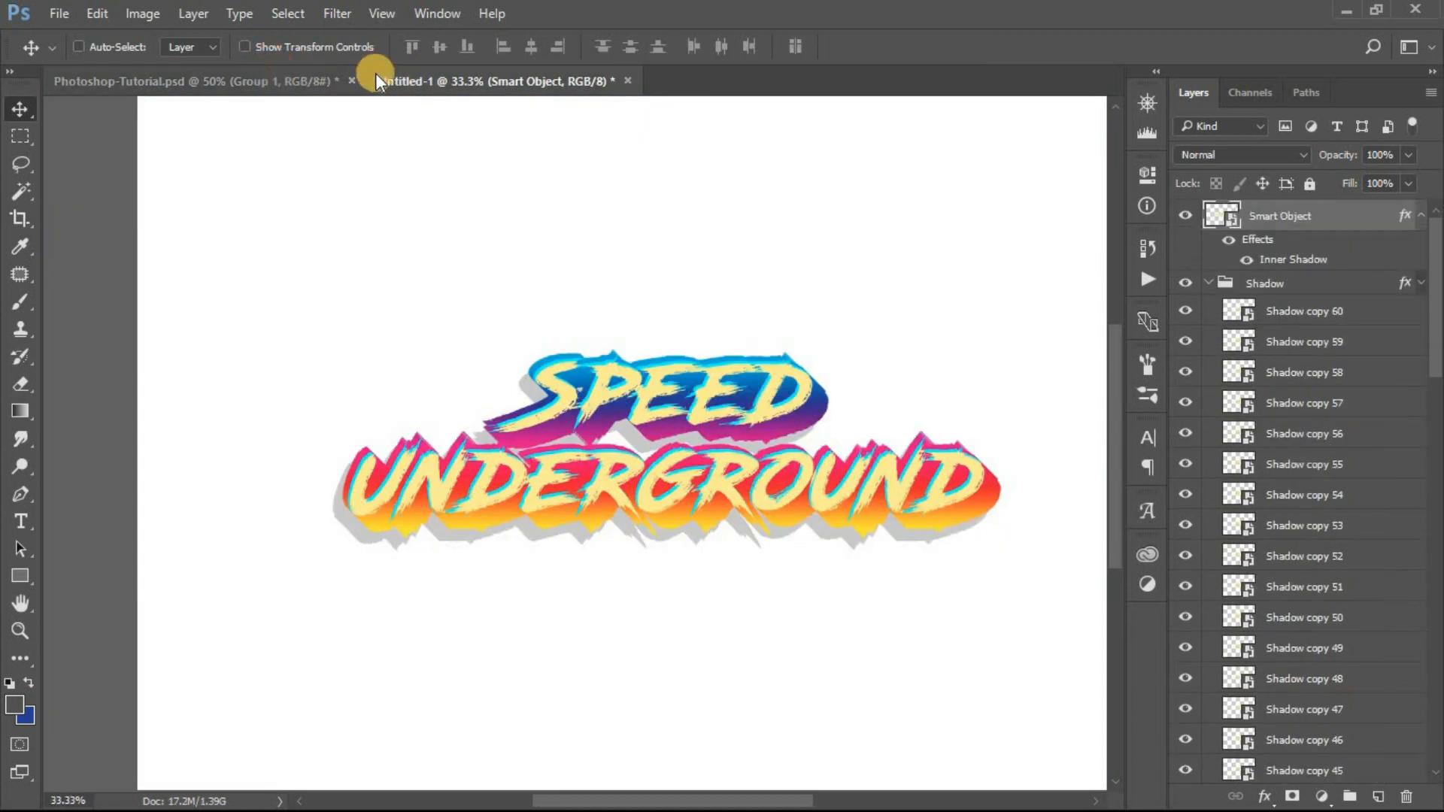
pyautogui.click(449, 74)
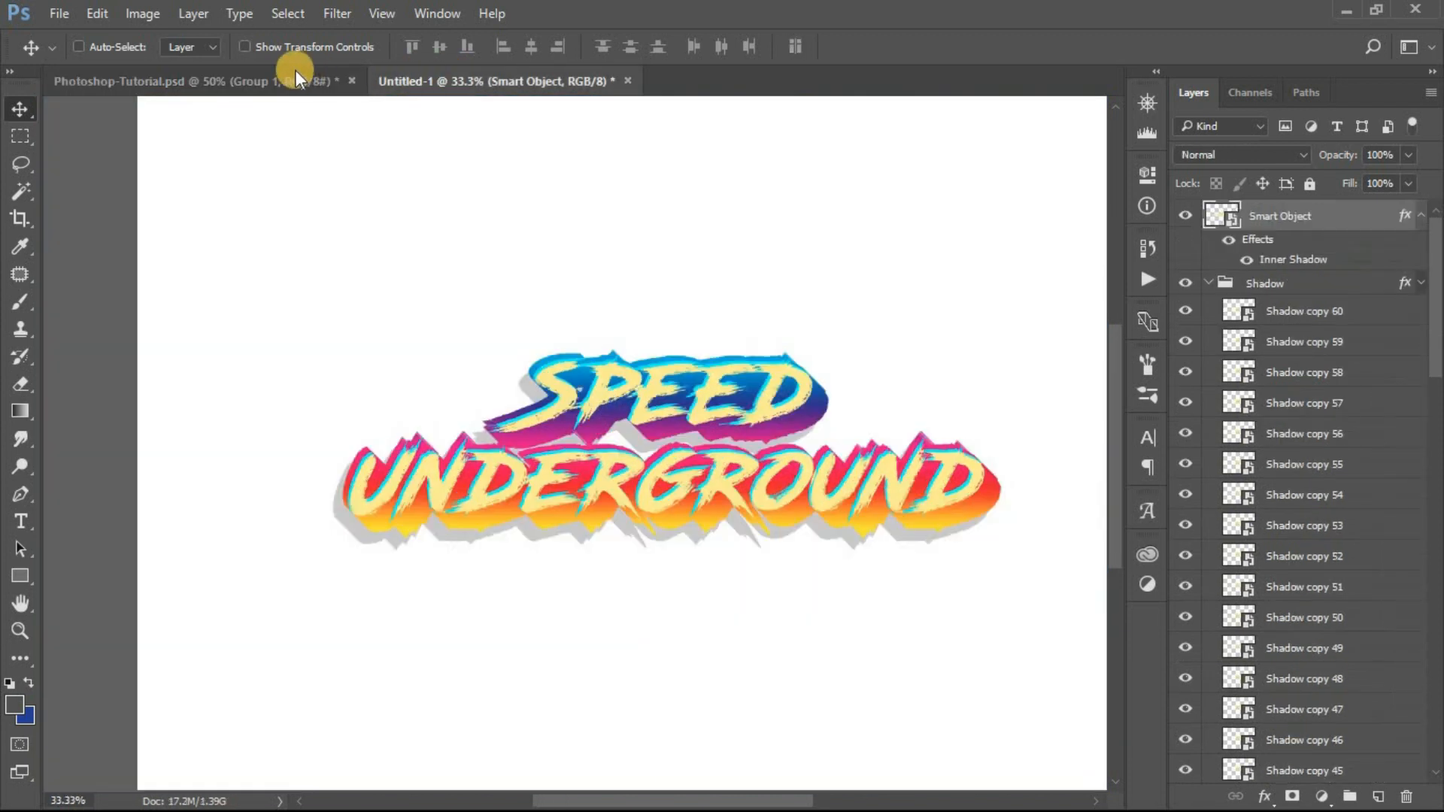
pyautogui.click(296, 72)
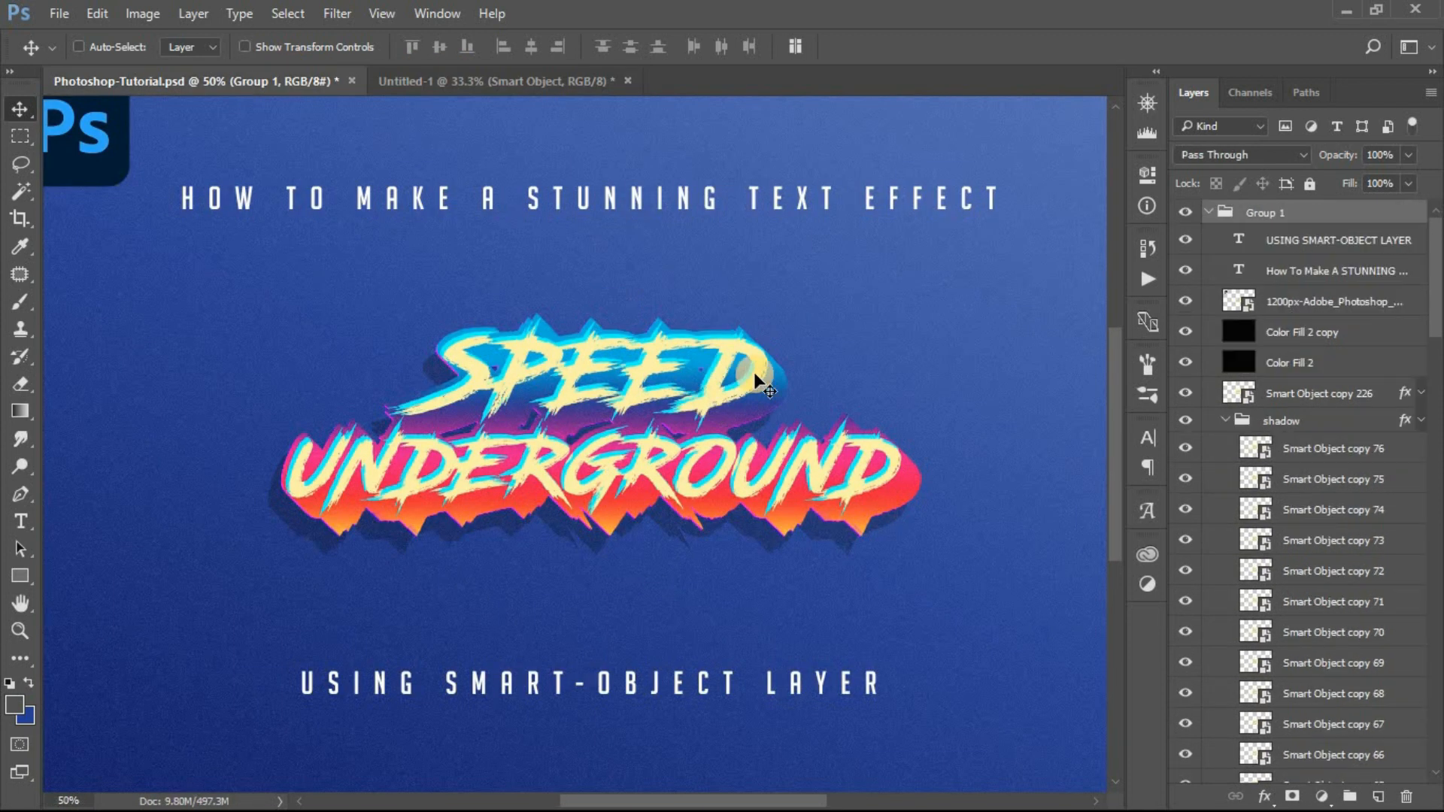
pyautogui.hotkey('ctrl', '=')
pyautogui.hotkey('ctrl', '=')
pyautogui.hotkey('ctrl', '=')
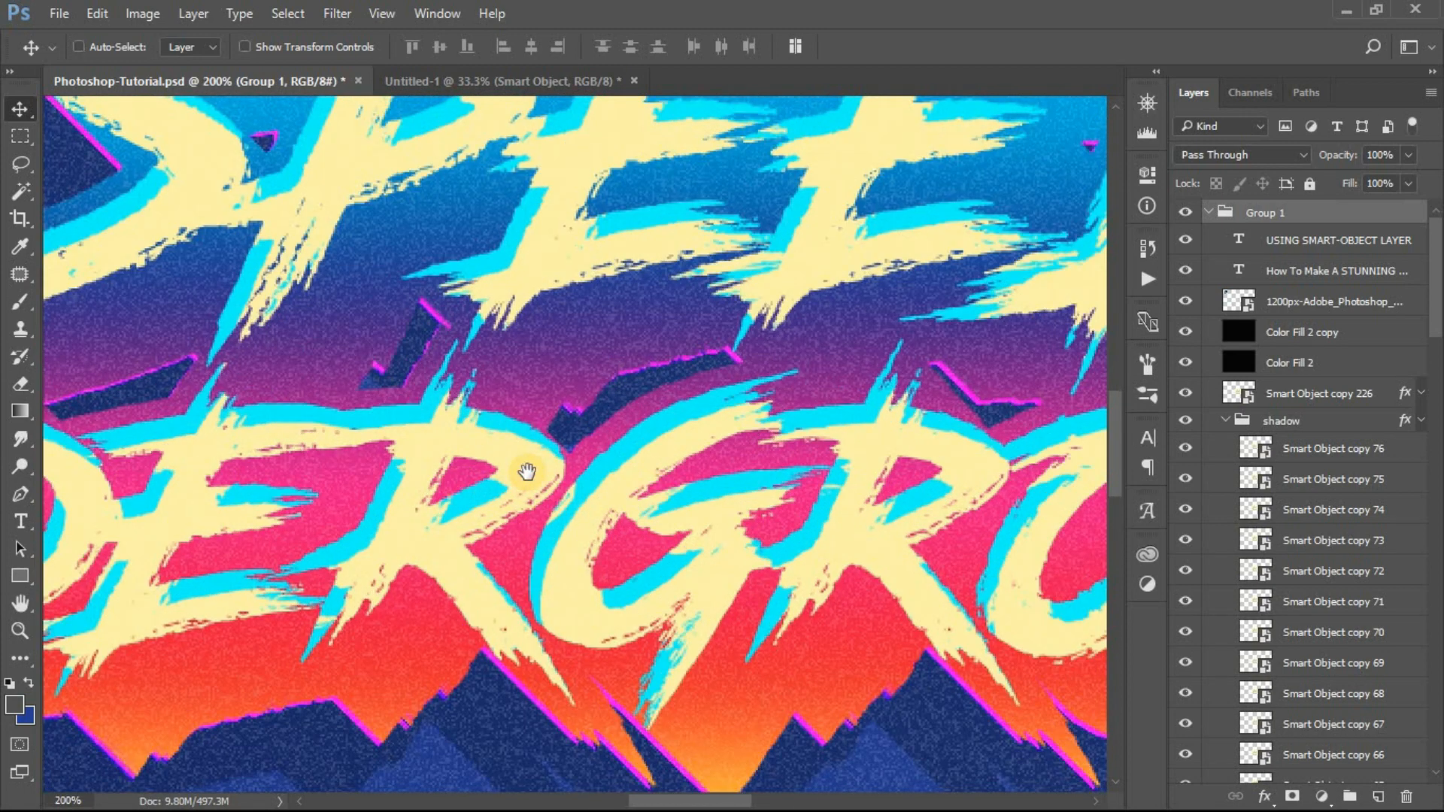
pyautogui.moveTo(526, 471); pyautogui.dragTo(1086, 307)
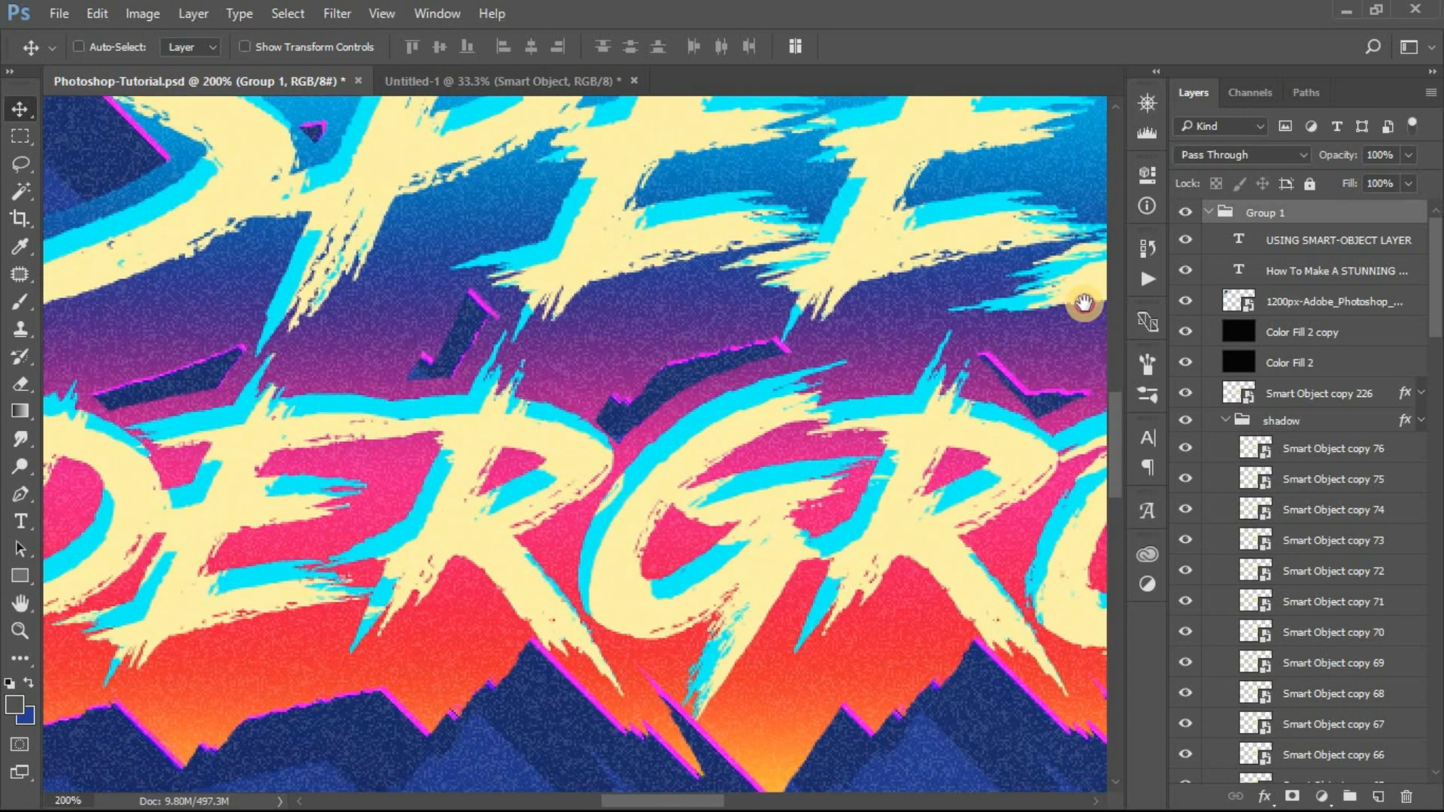
pyautogui.moveTo(632, 507); pyautogui.dragTo(1091, 482)
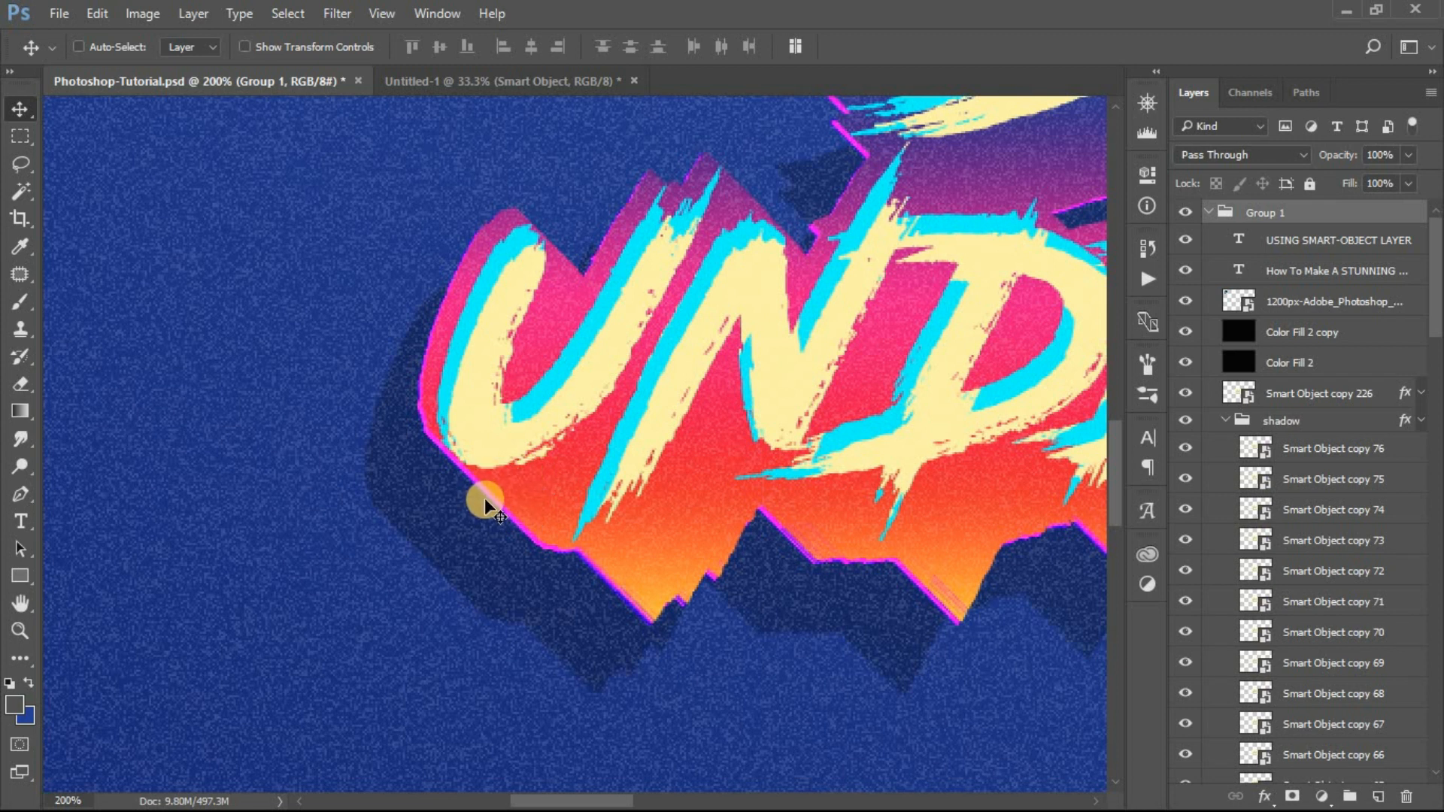
pyautogui.click(468, 80)
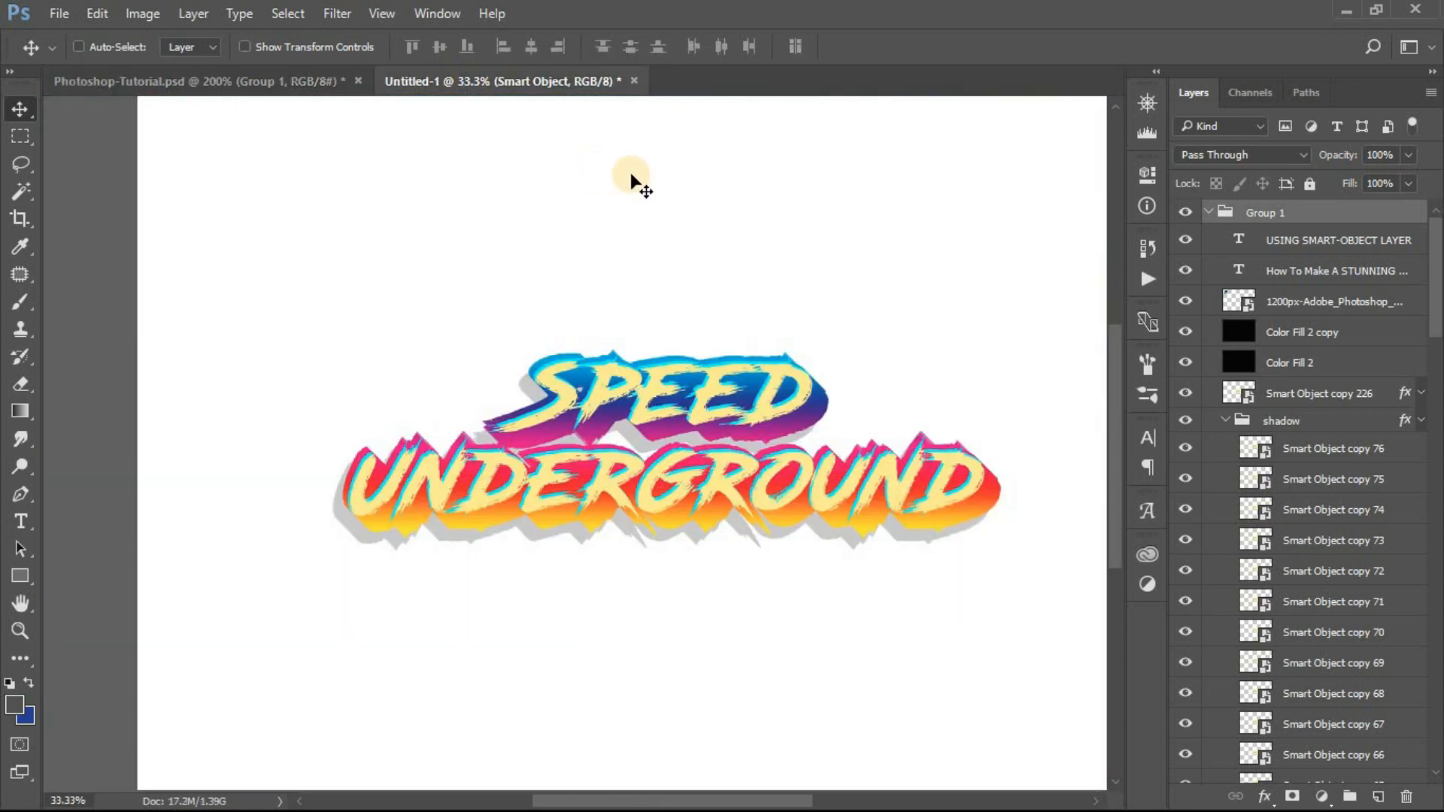
# - Collapse the Smart Object layer's effects and add a second drop shadow to the Shadow group
pyautogui.click(1420, 215)
pyautogui.click(1331, 245)
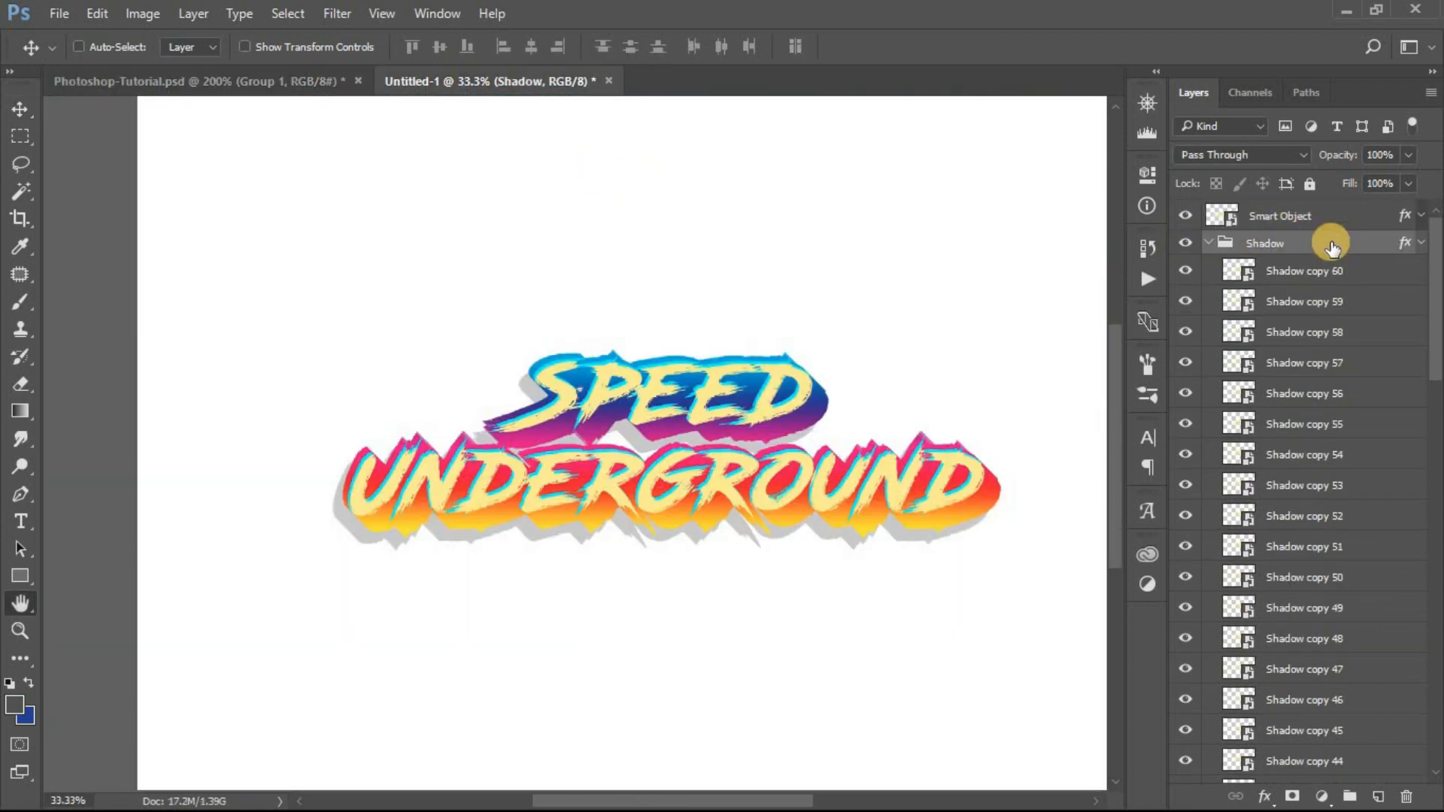
pyautogui.doubleClick(1331, 244)
pyautogui.moveTo(859, 160); pyautogui.dragTo(948, 132)
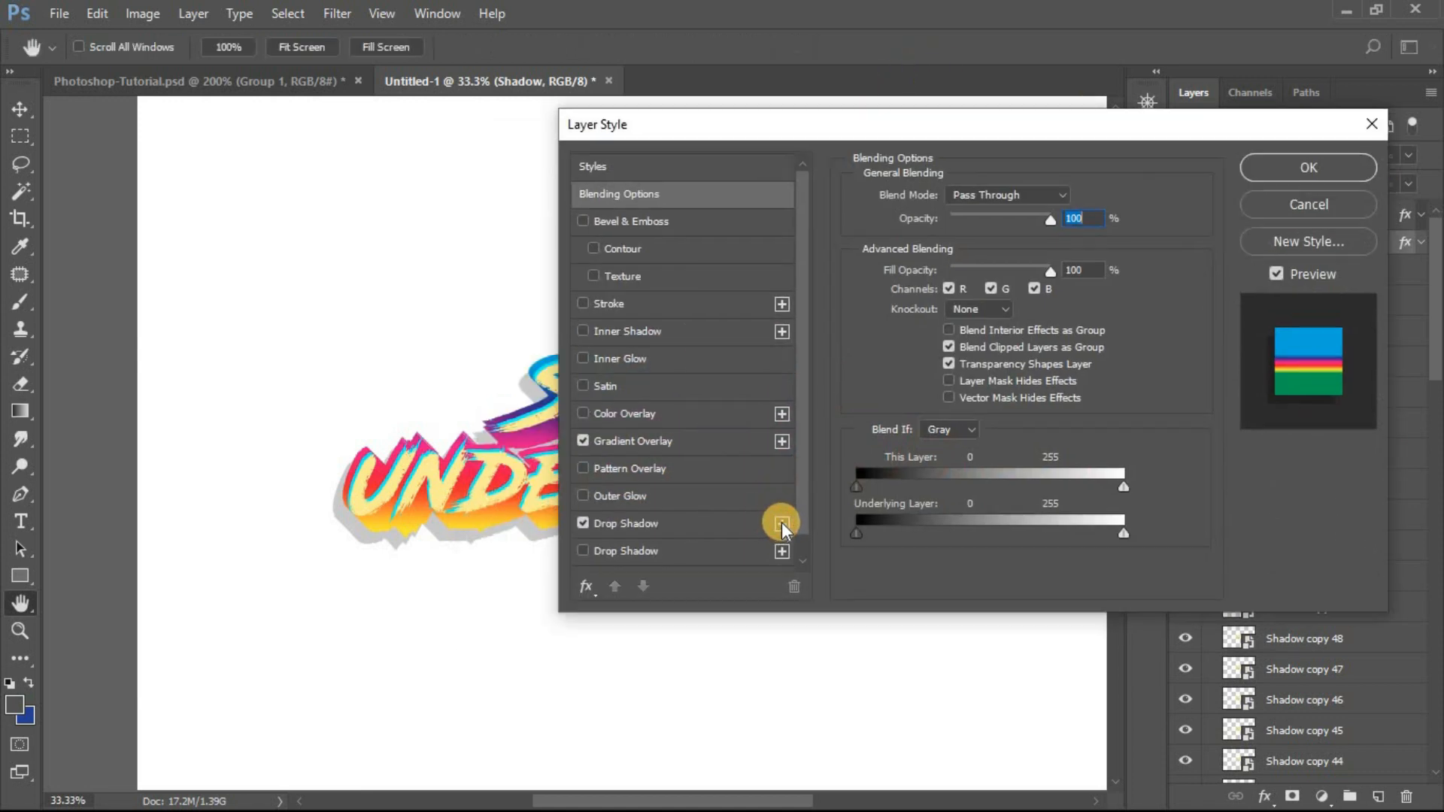
pyautogui.click(783, 522)
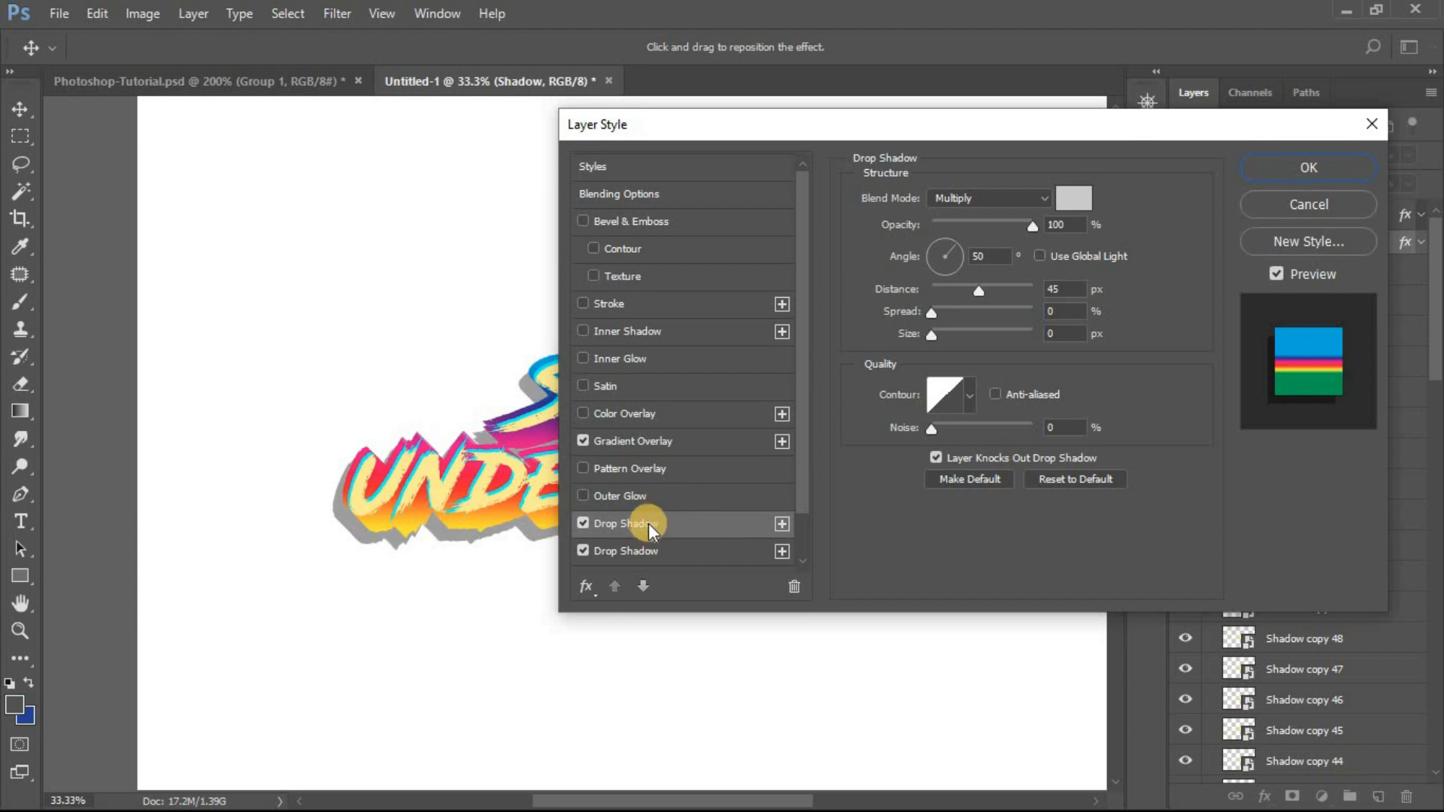
# - Set the upper drop shadow of the Shadow group to Vivid Light blending with a saturated magenta color
pyautogui.click(1014, 198)
pyautogui.click(1062, 200)
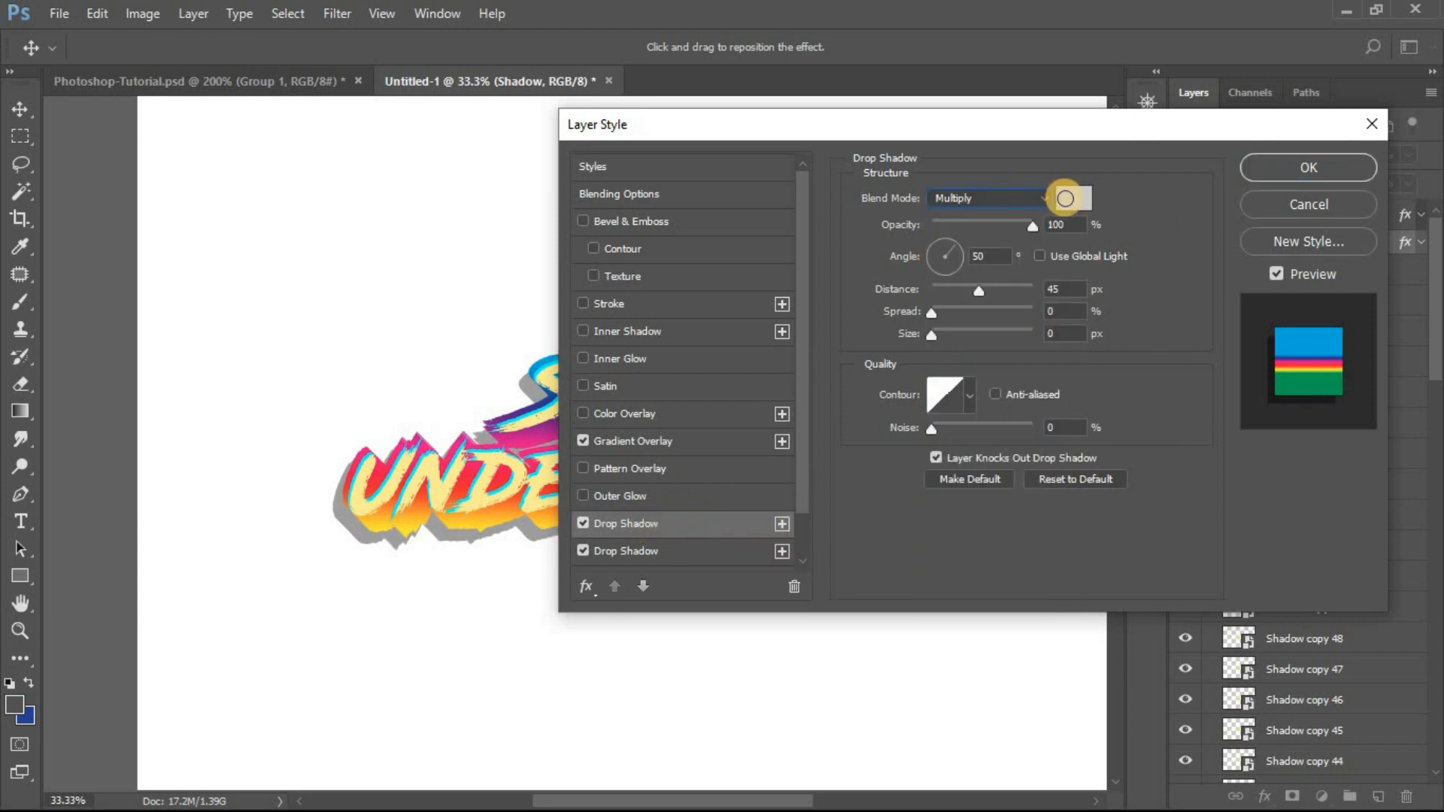
pyautogui.click(1065, 198)
pyautogui.click(1116, 227)
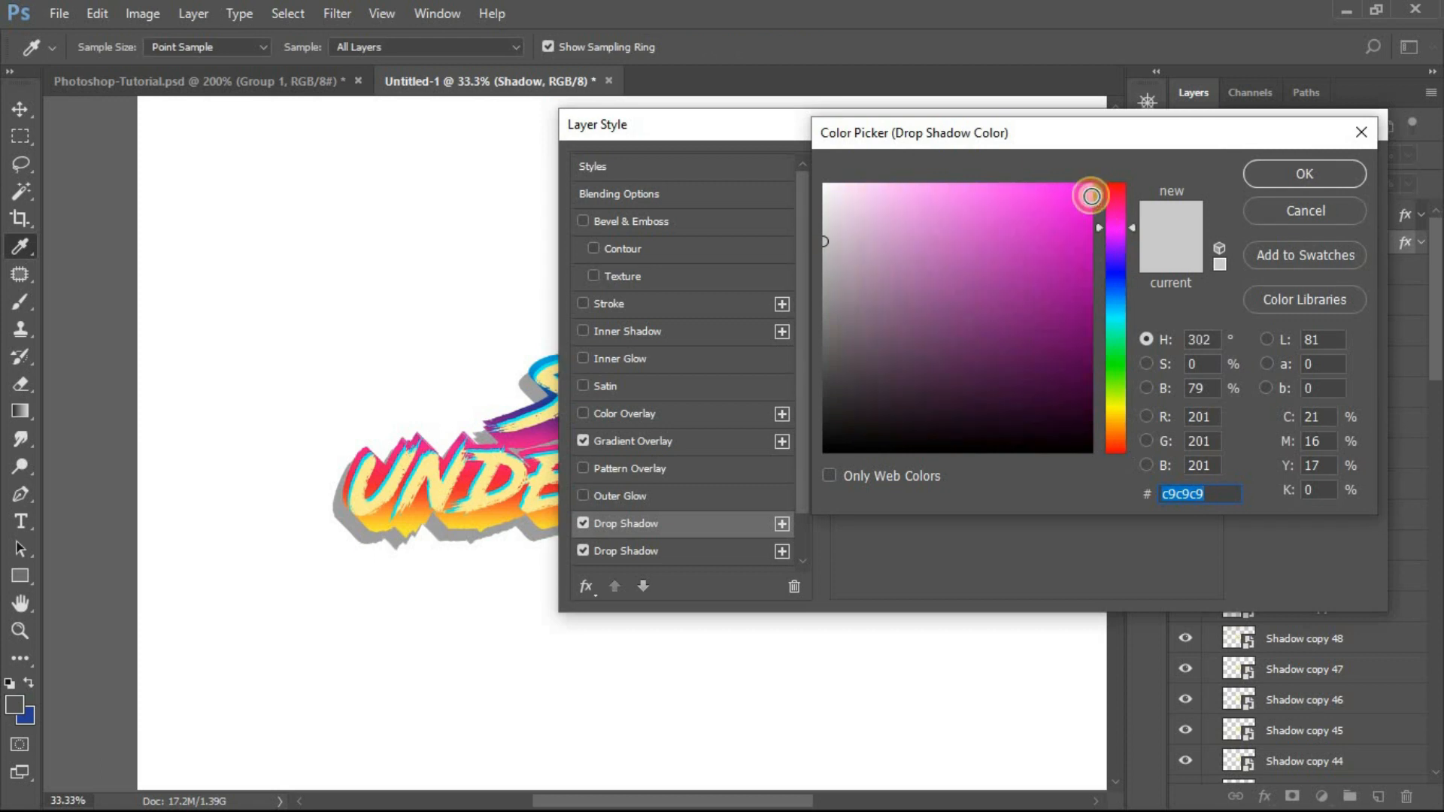
pyautogui.click(1091, 196)
pyautogui.click(1278, 175)
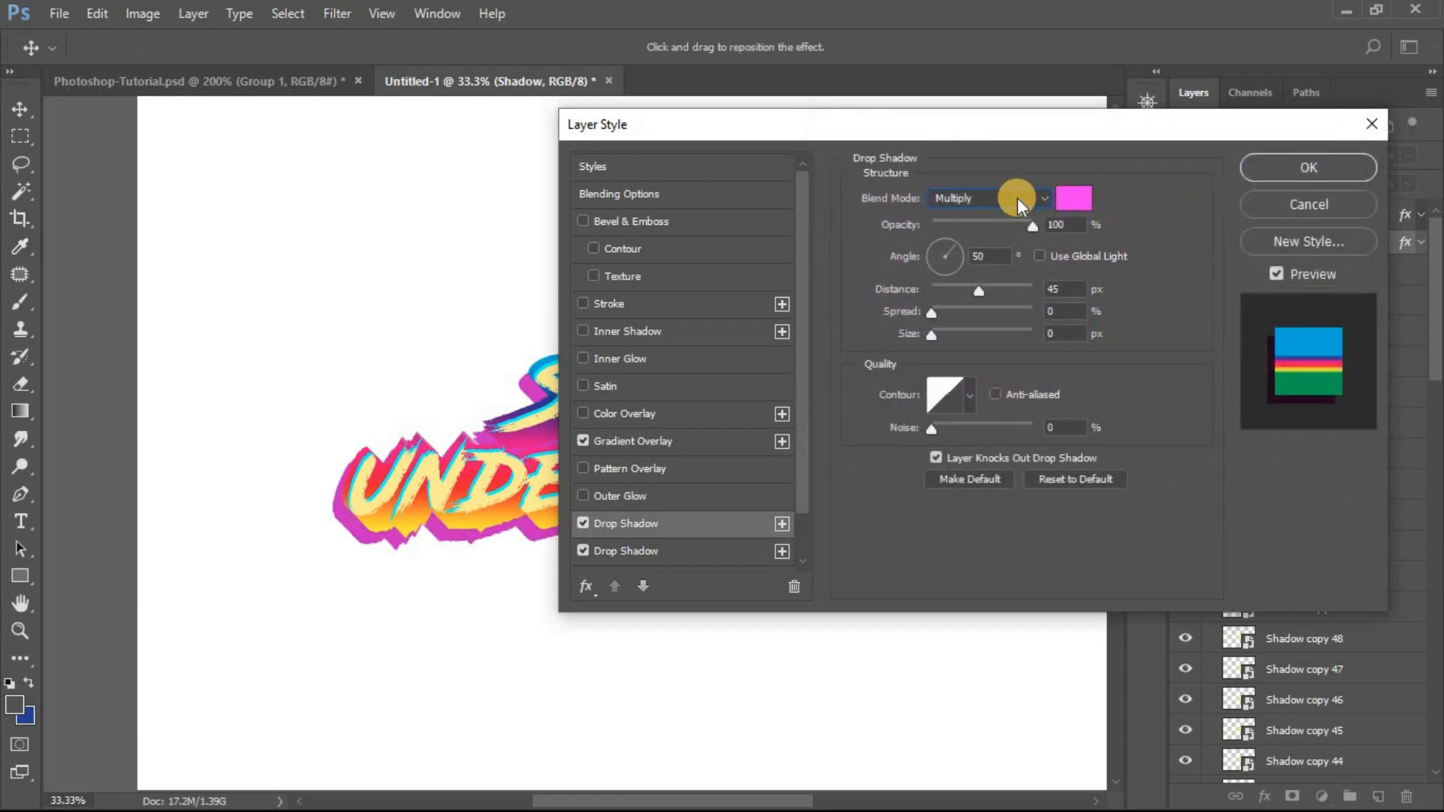
pyautogui.click(1017, 197)
pyautogui.click(952, 444)
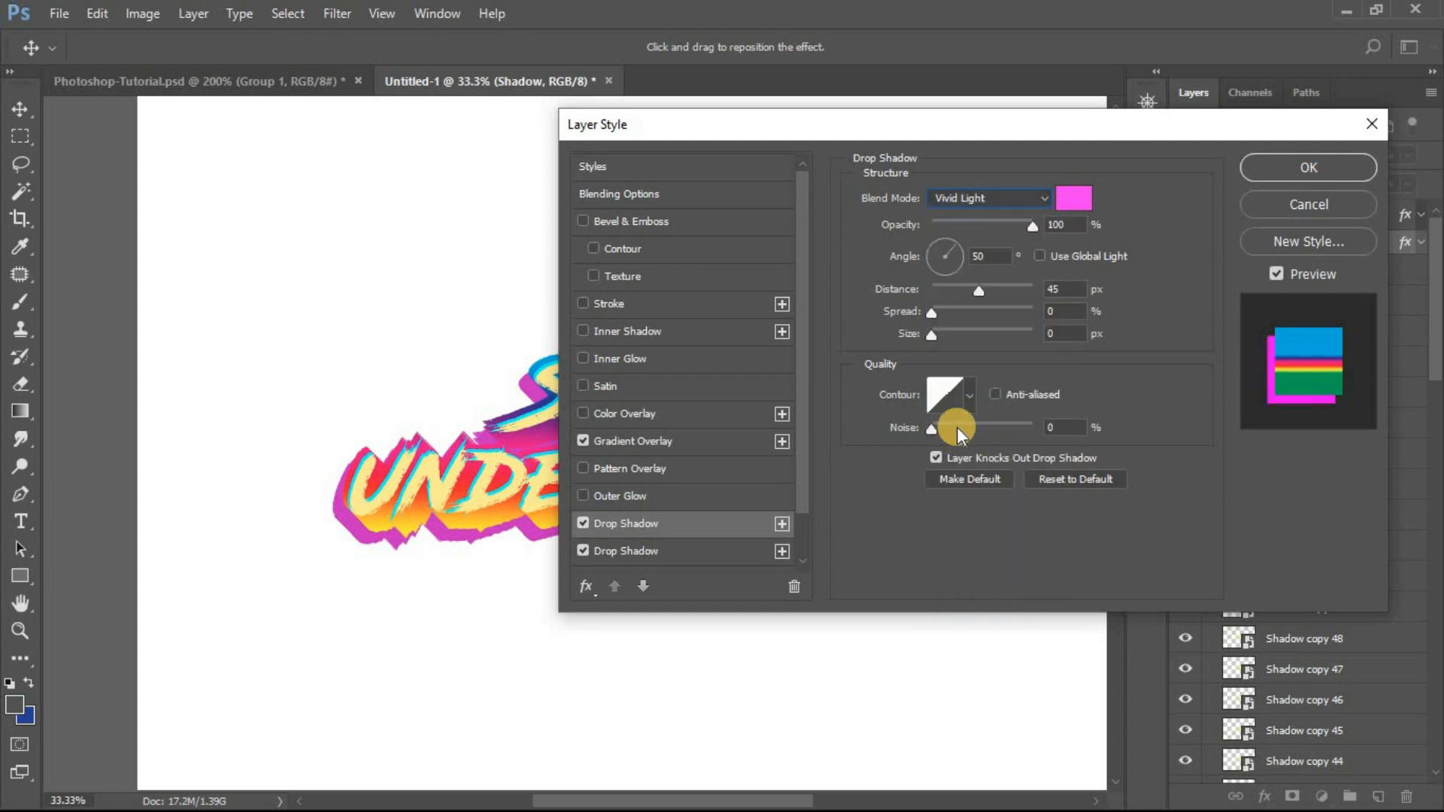
pyautogui.click(1071, 201)
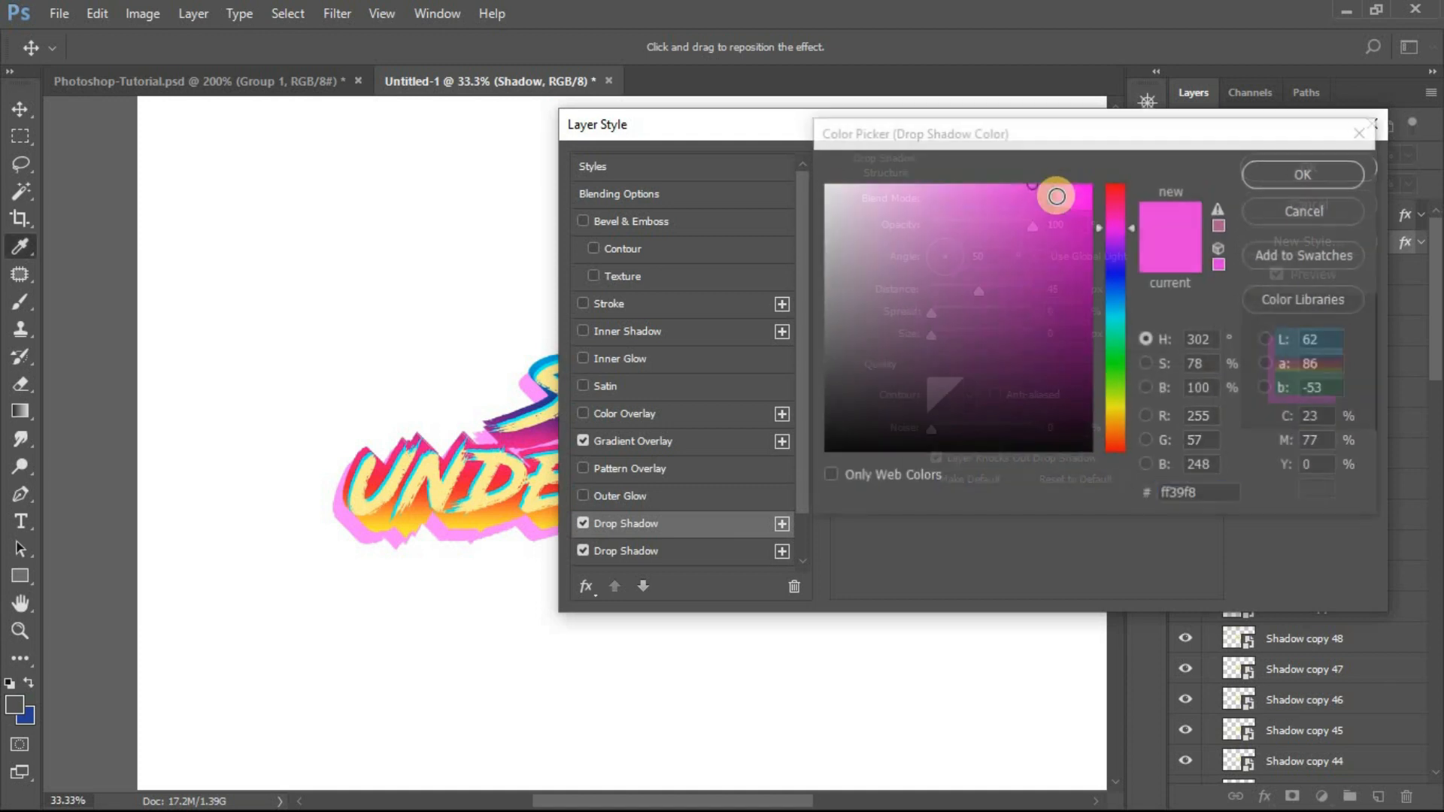
pyautogui.click(1288, 172)
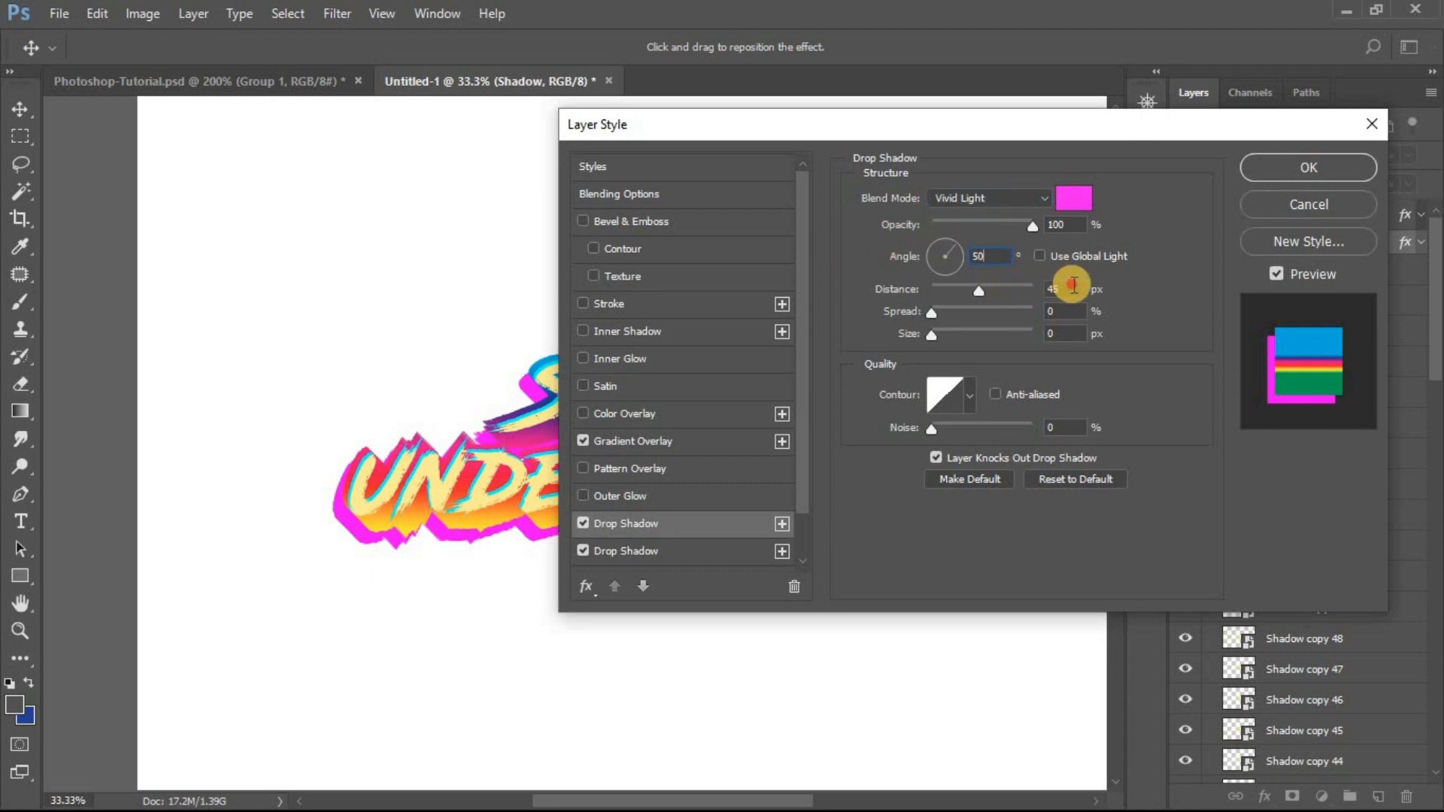
# - Set the magenta drop shadow's distance to 3 px, apply the layer style and collapse the Shadow group
pyautogui.press('Tab')
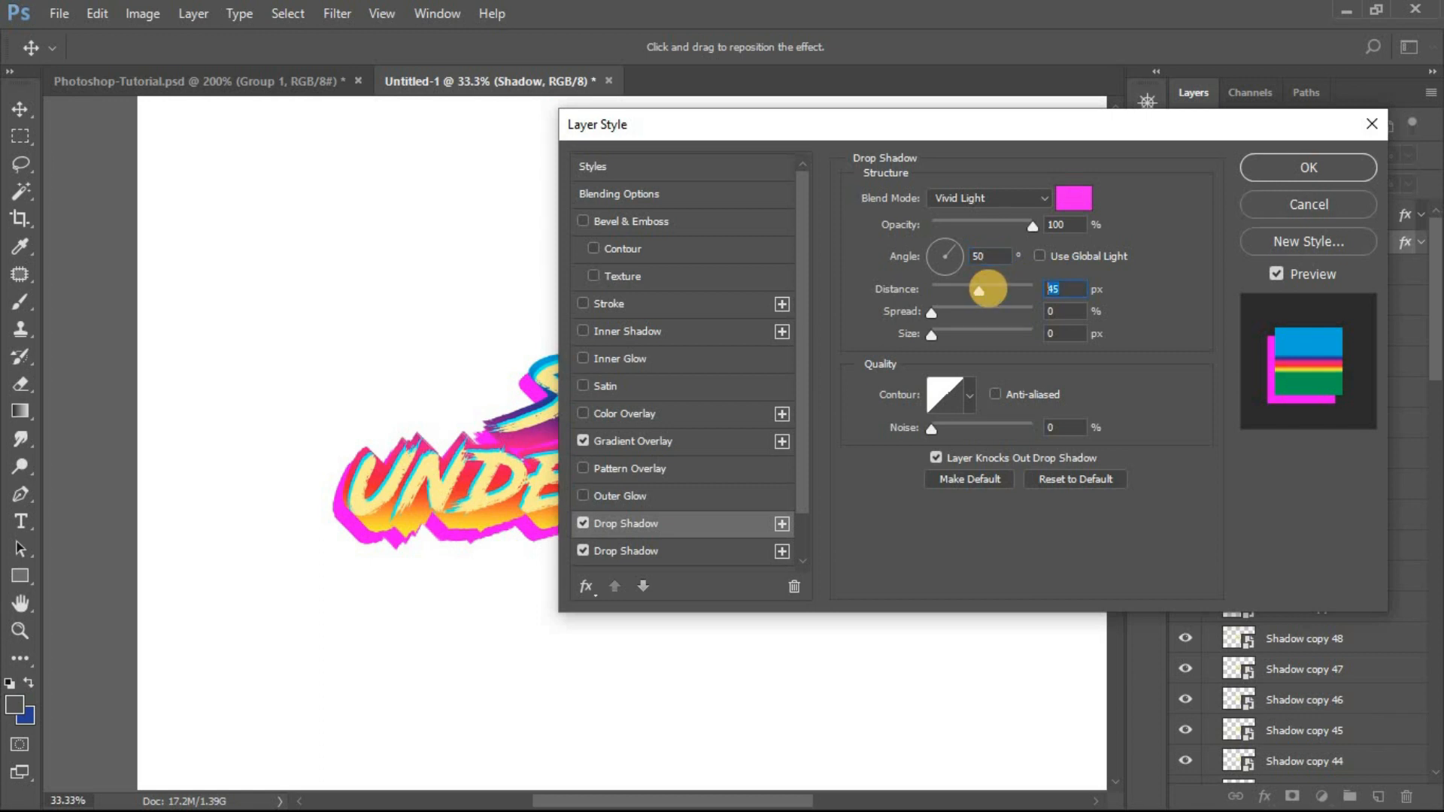
pyautogui.write('3')
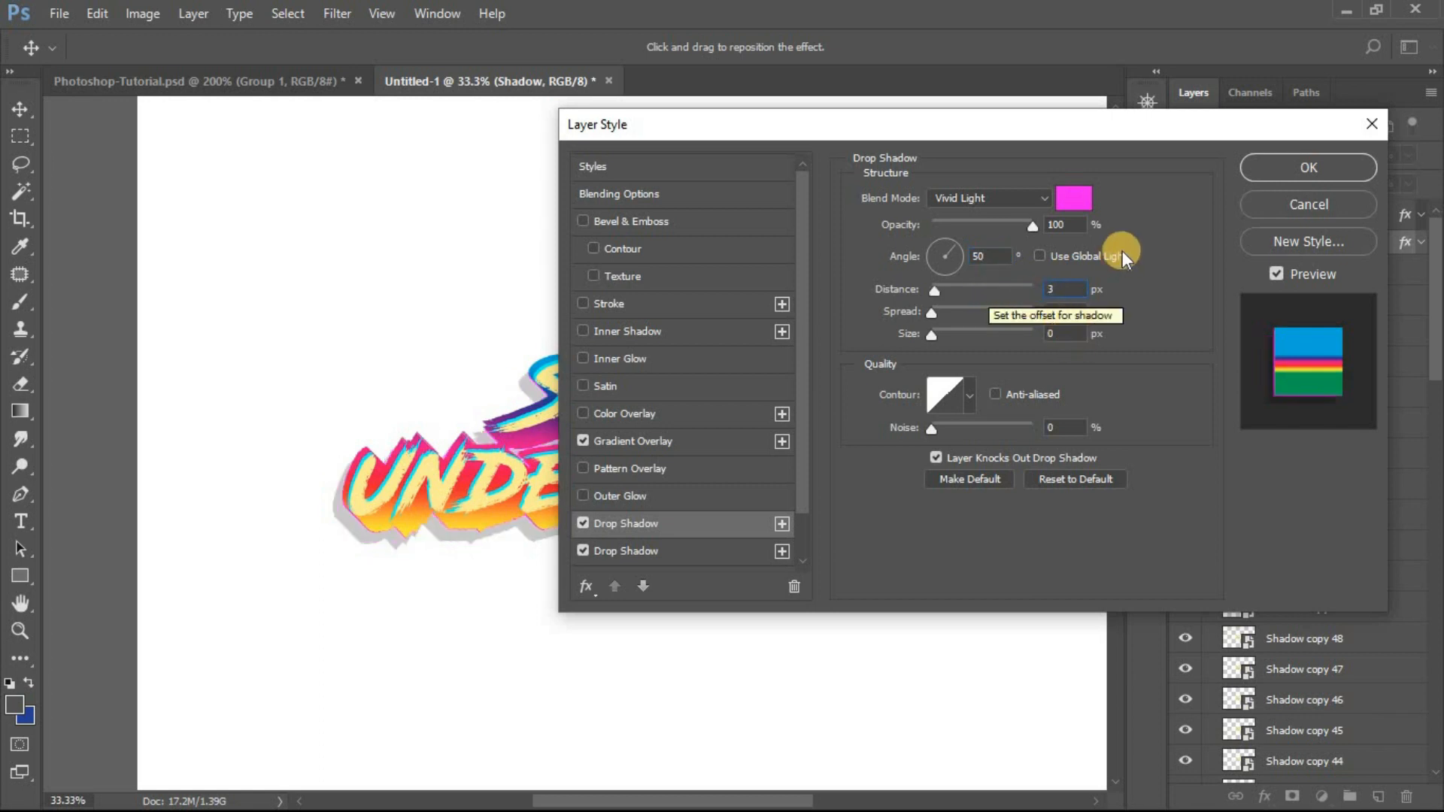
pyautogui.click(1275, 167)
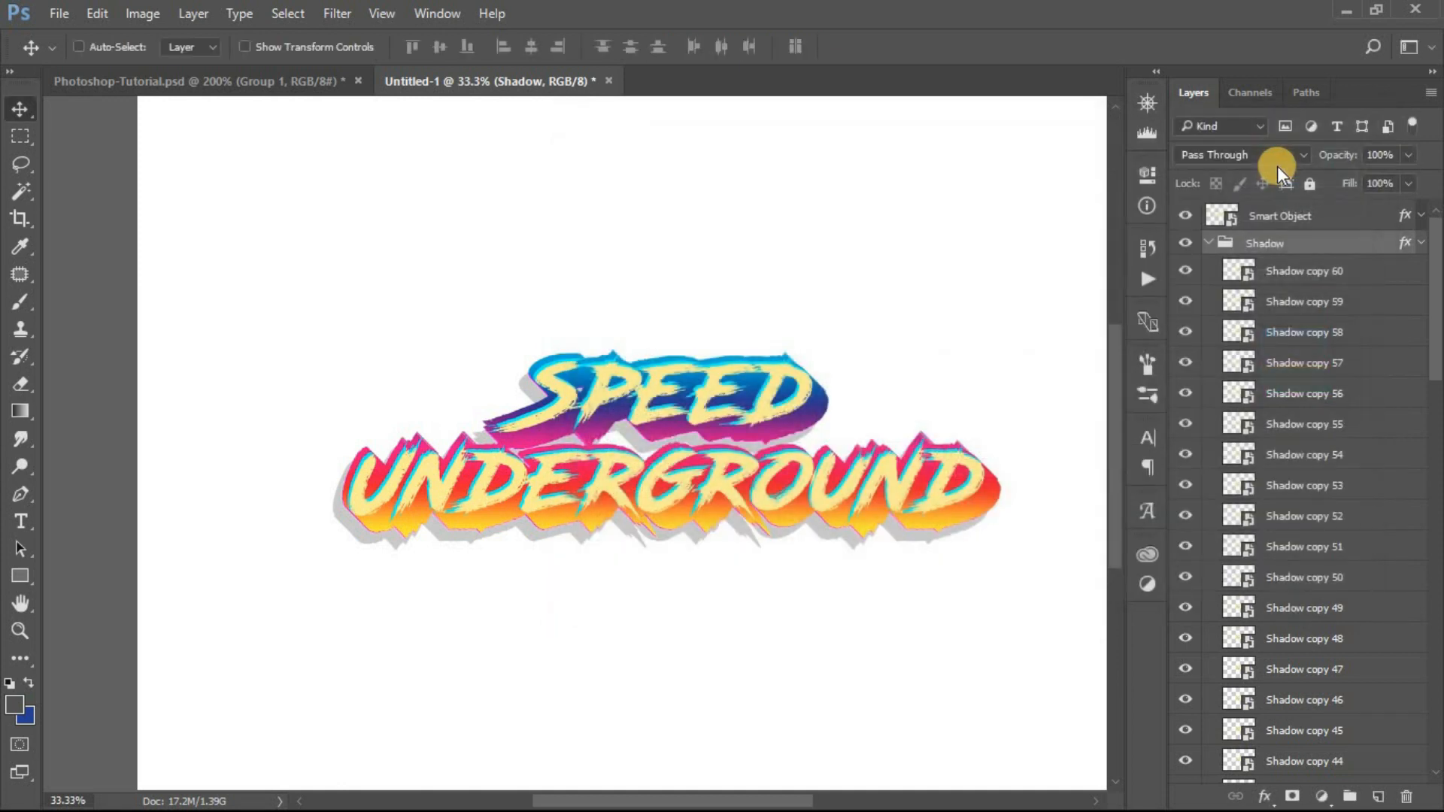
pyautogui.click(1209, 244)
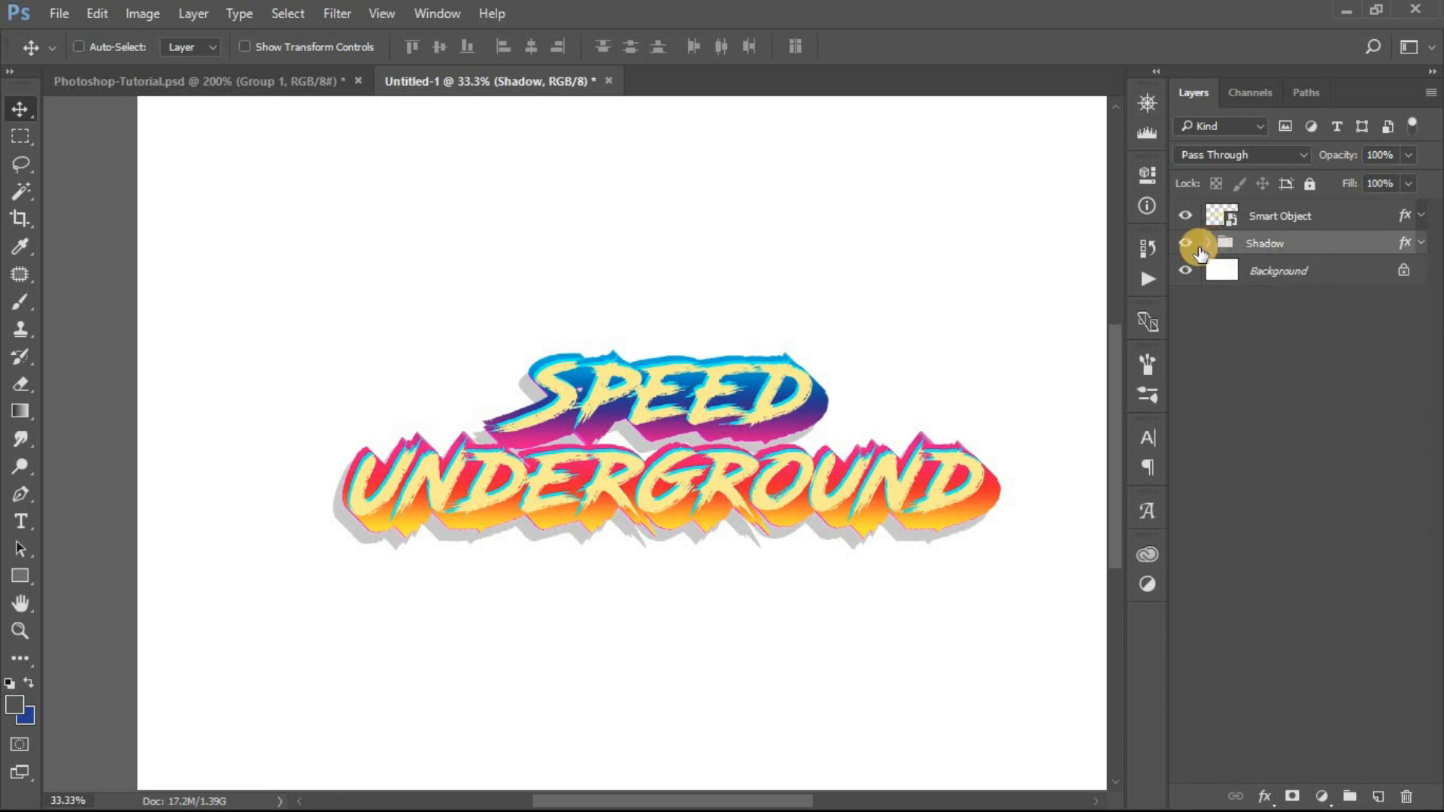
# - Review the overall design and background in Photoshop-Tutorial.psd, then return to Untitled-1
pyautogui.click(251, 73)
pyautogui.hotkey('ctrl', '-')
pyautogui.hotkey('ctrl', '-')
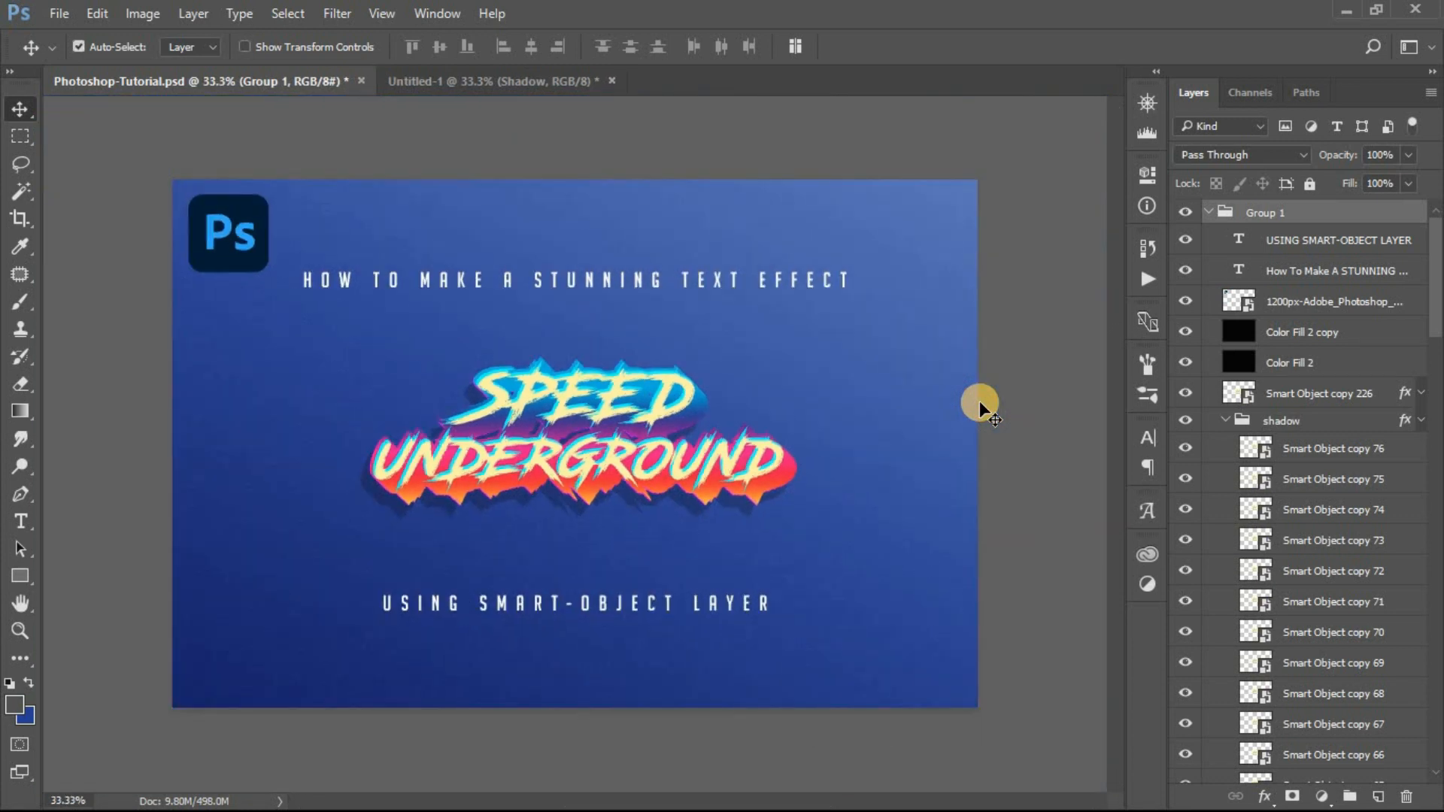
pyautogui.hotkey('ctrl', '+')
pyautogui.hotkey('ctrl', '+')
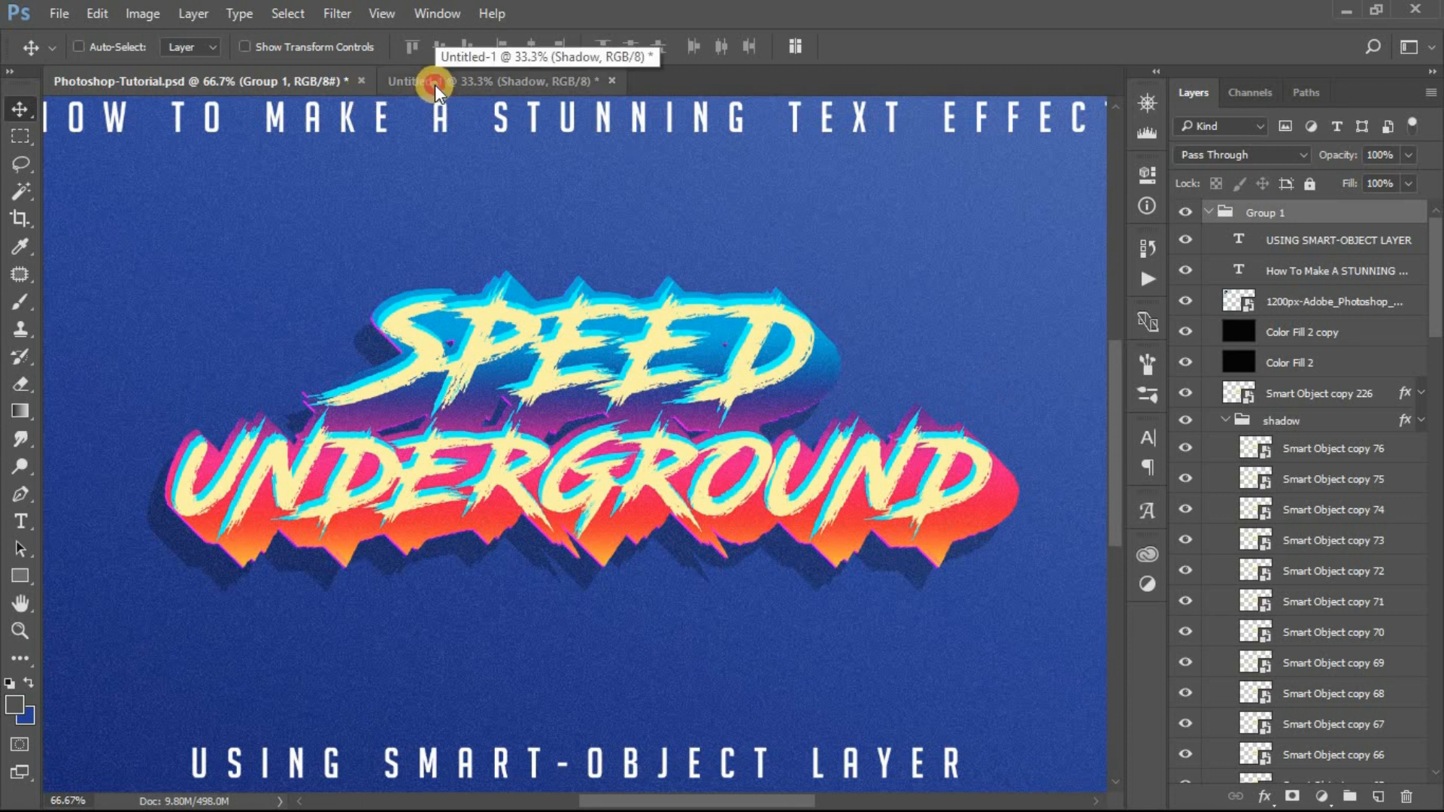
pyautogui.click(436, 84)
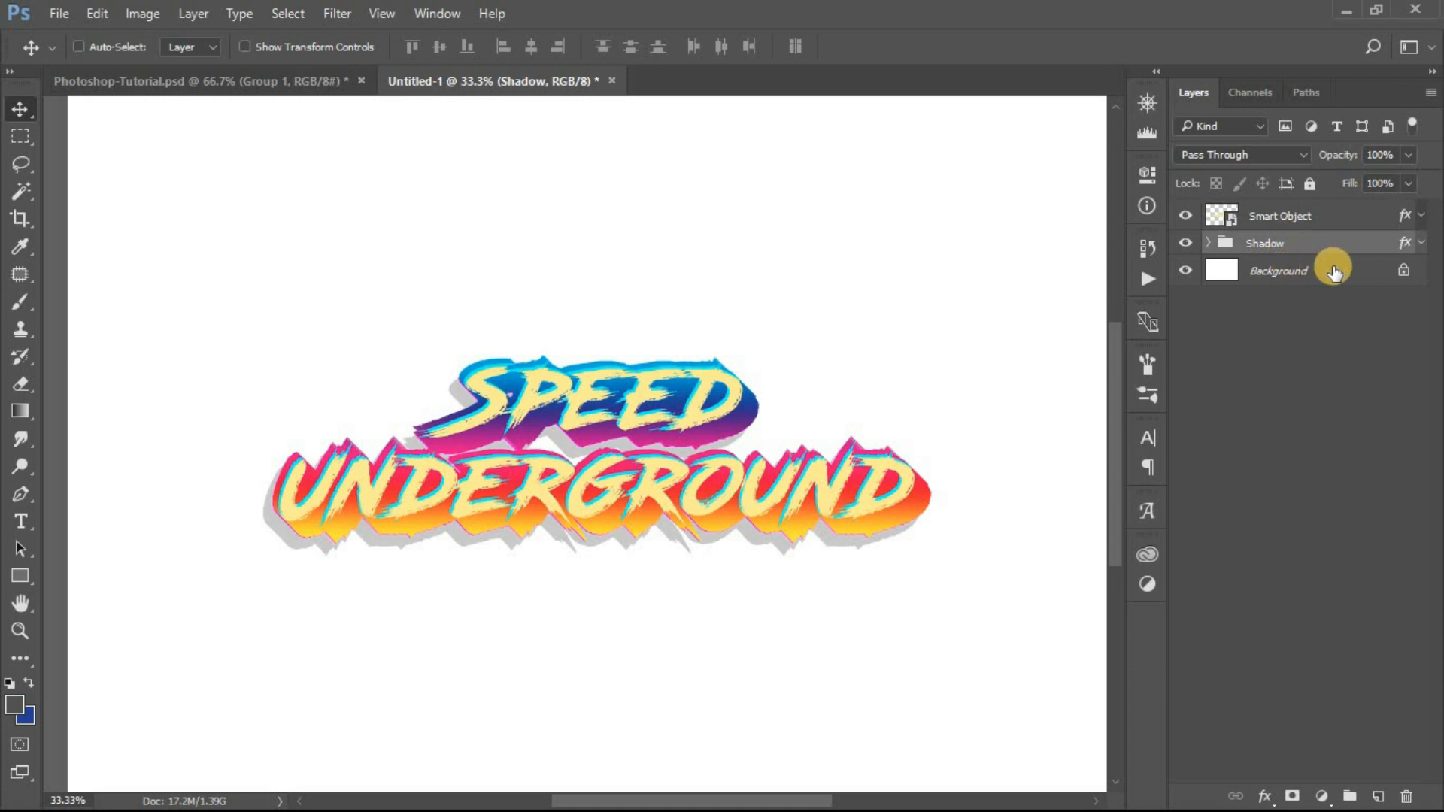
# - Add a Solid Color fill layer with color 263f97 directly above the Background layer
pyautogui.click(1334, 272)
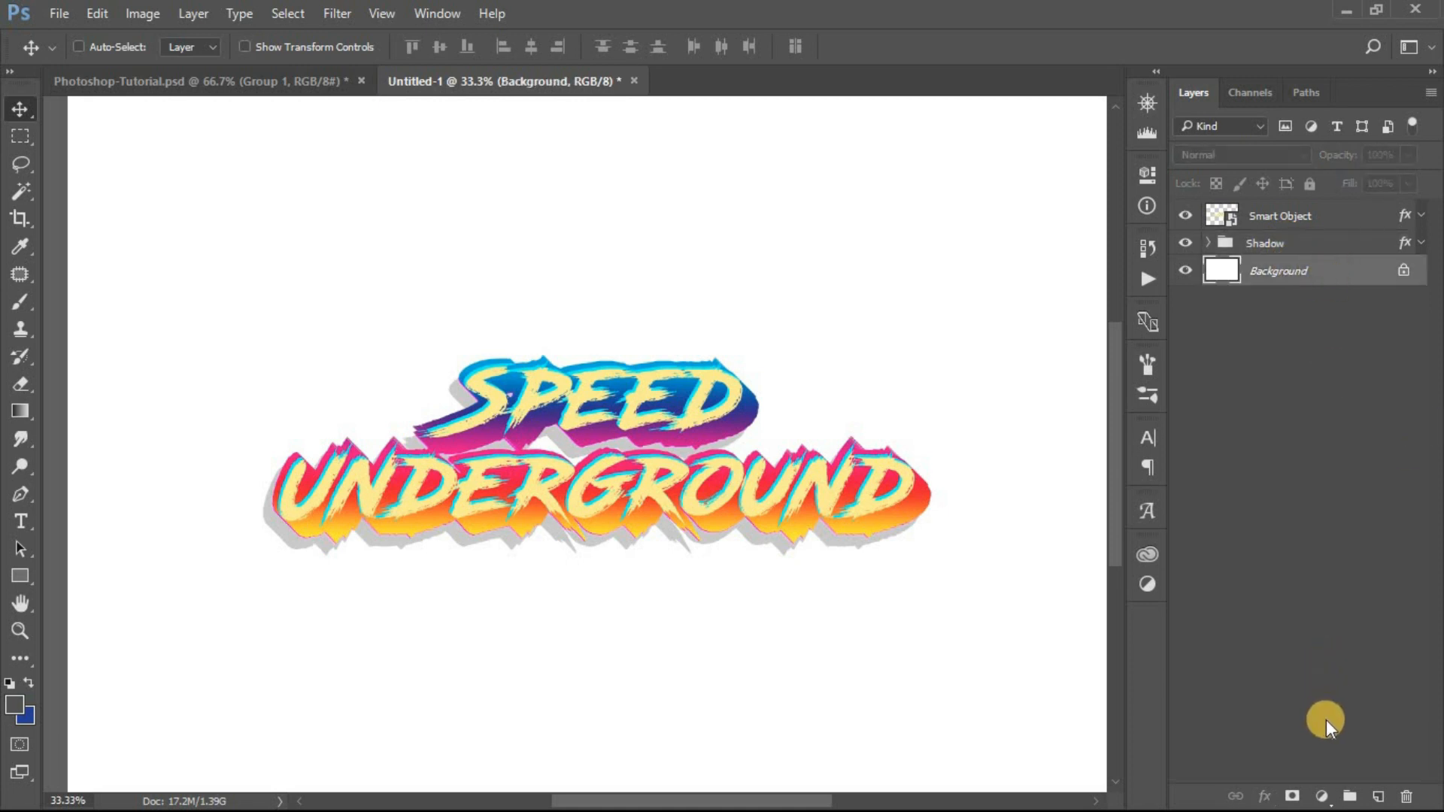
pyautogui.click(1323, 796)
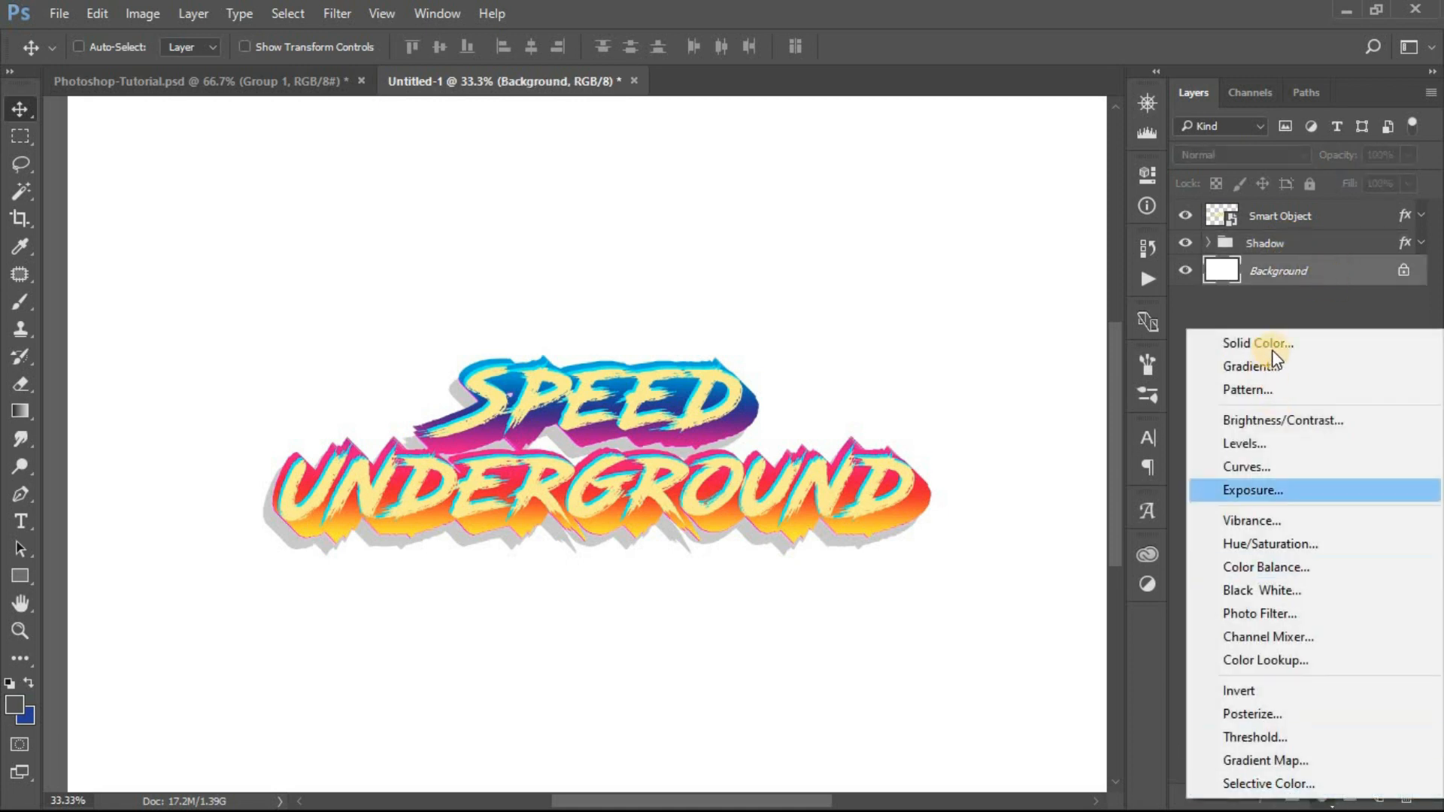
pyautogui.click(1280, 345)
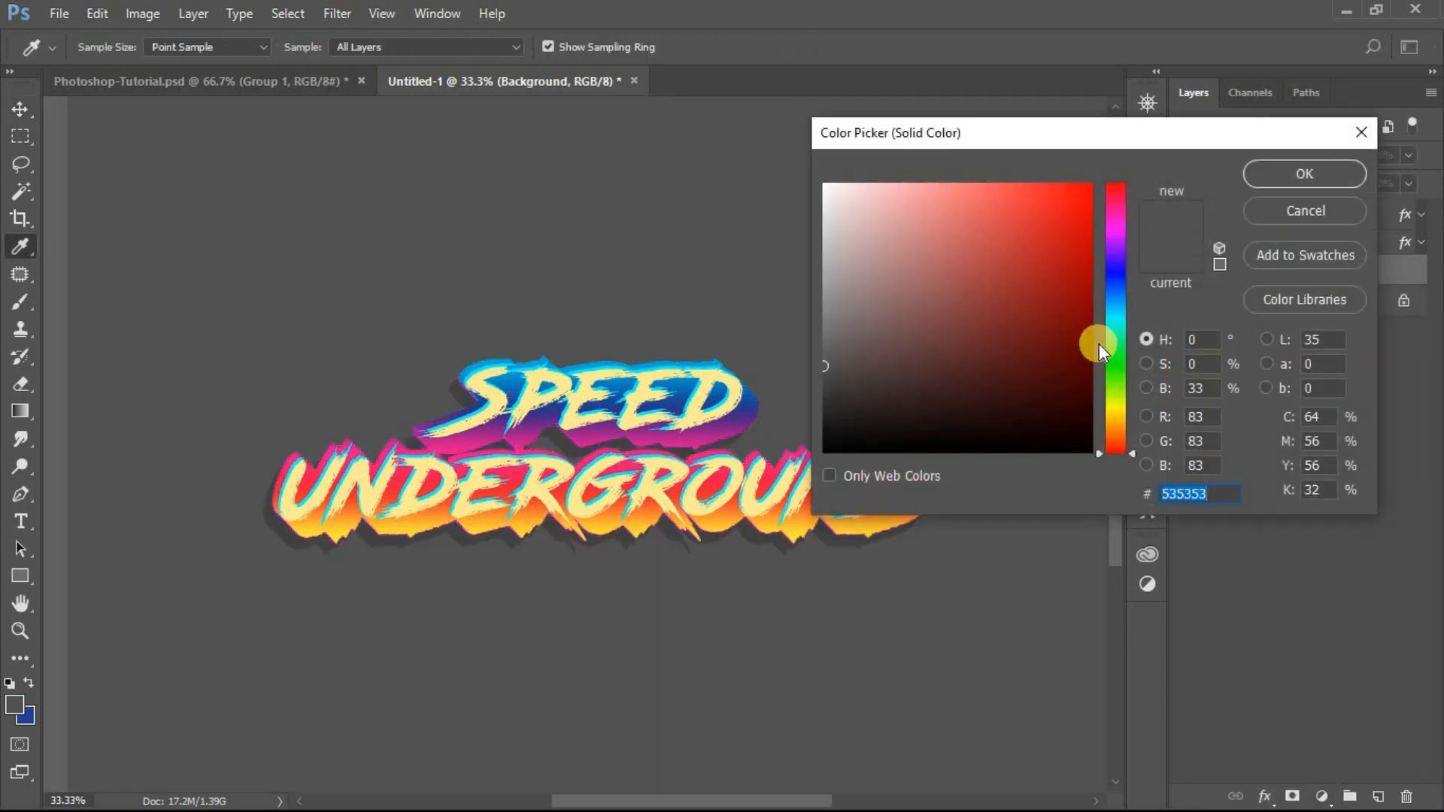
pyautogui.click(30, 713)
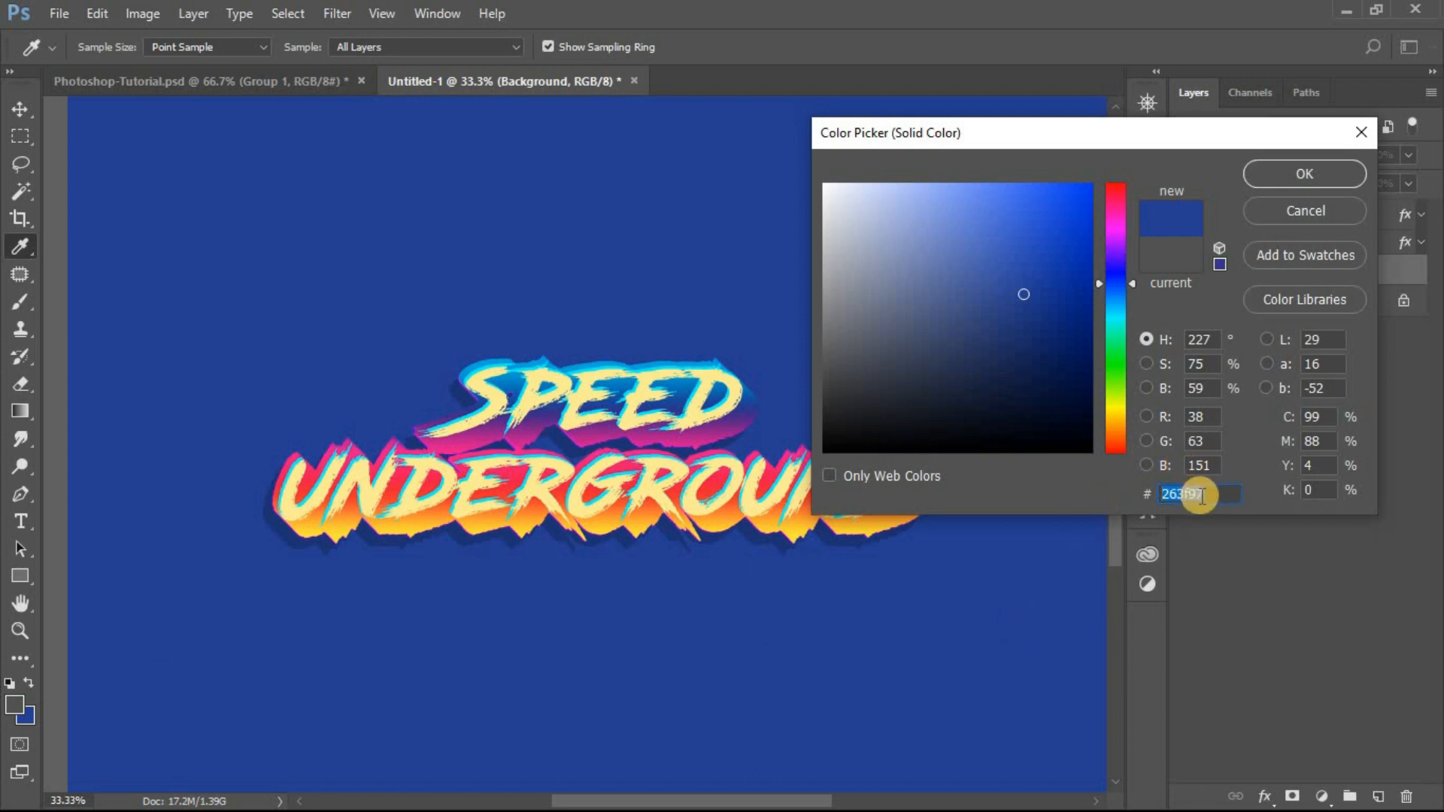
pyautogui.click(1211, 494)
pyautogui.click(1153, 494)
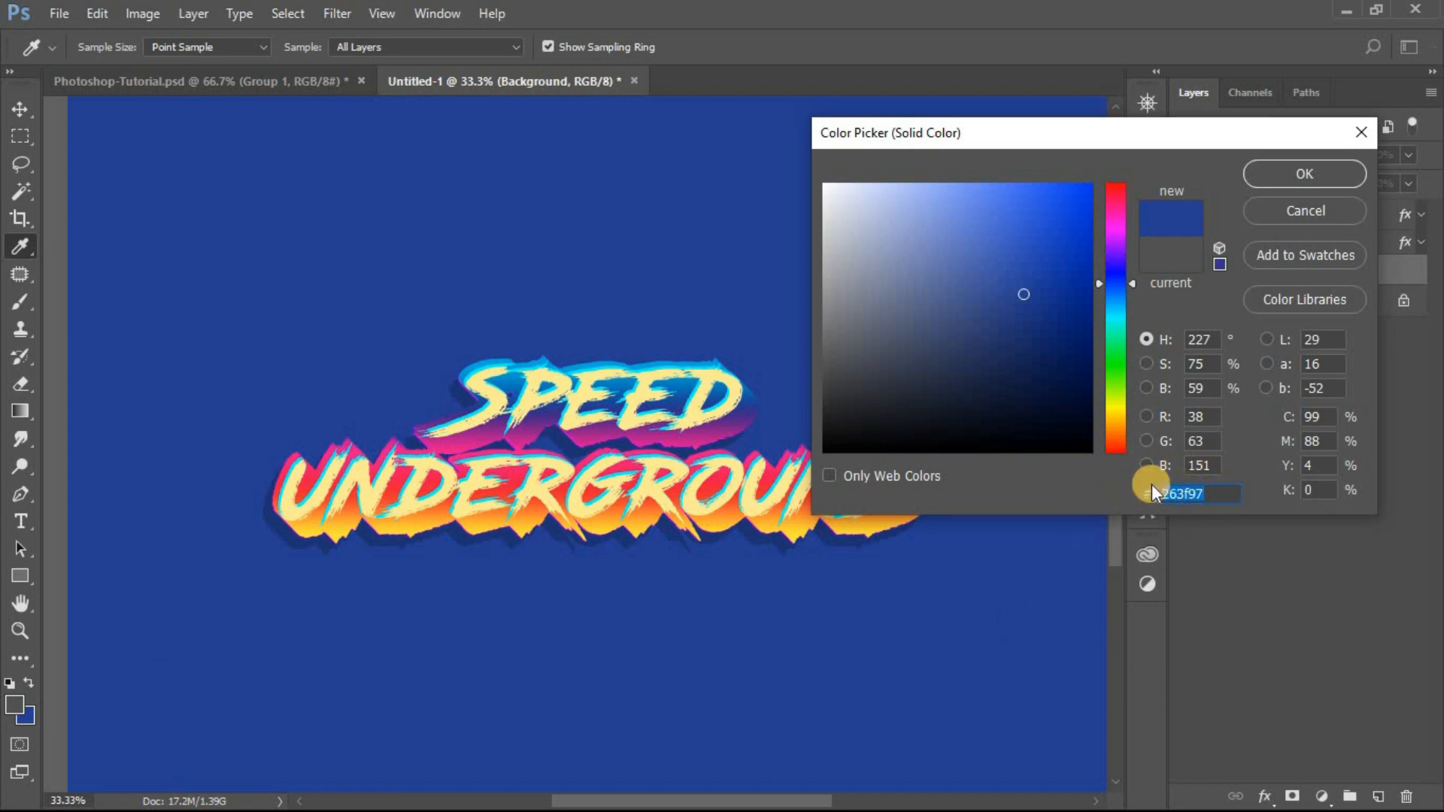
pyautogui.click(1274, 171)
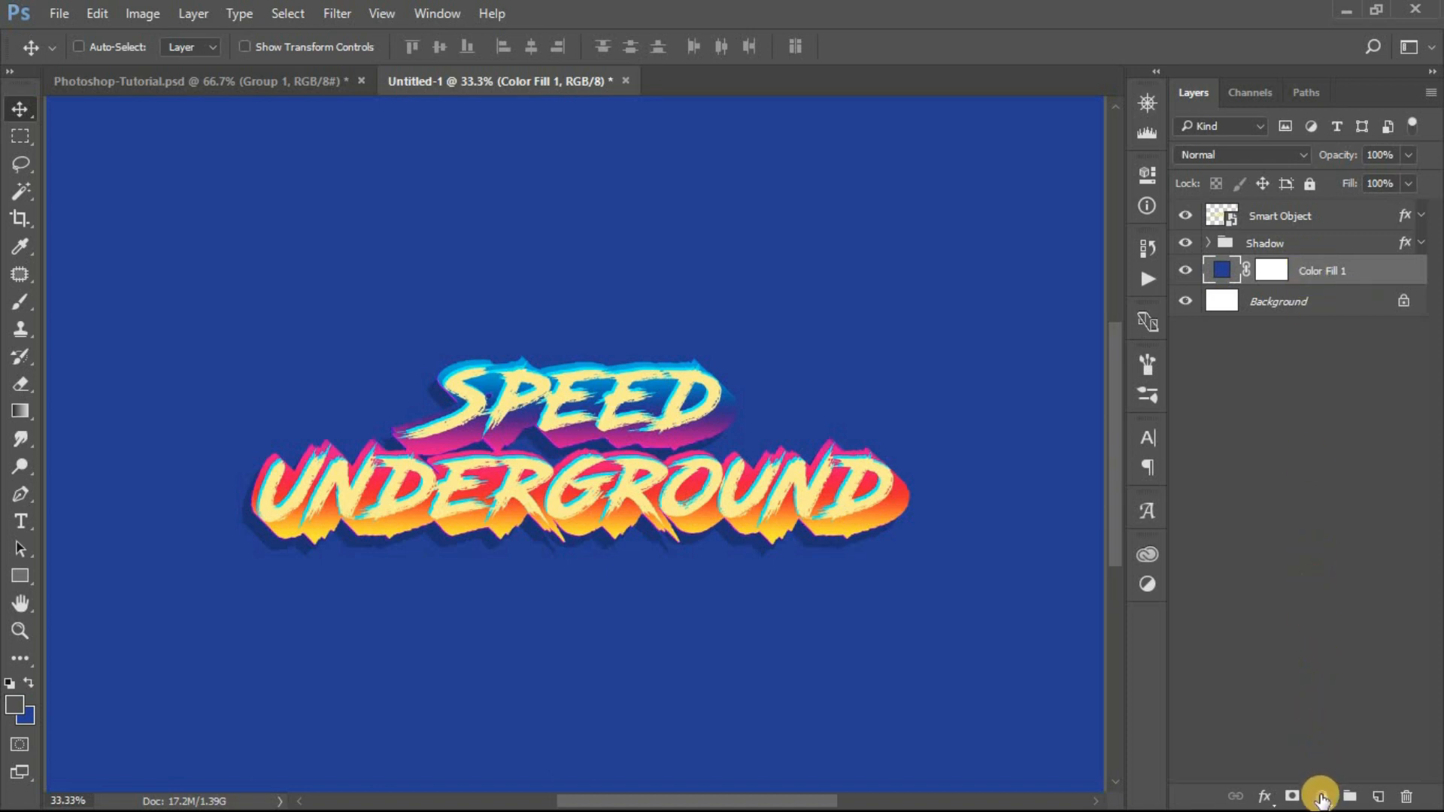
# - Add a black (000000) Solid Color fill layer above the blue Color Fill 1 layer
pyautogui.click(1322, 798)
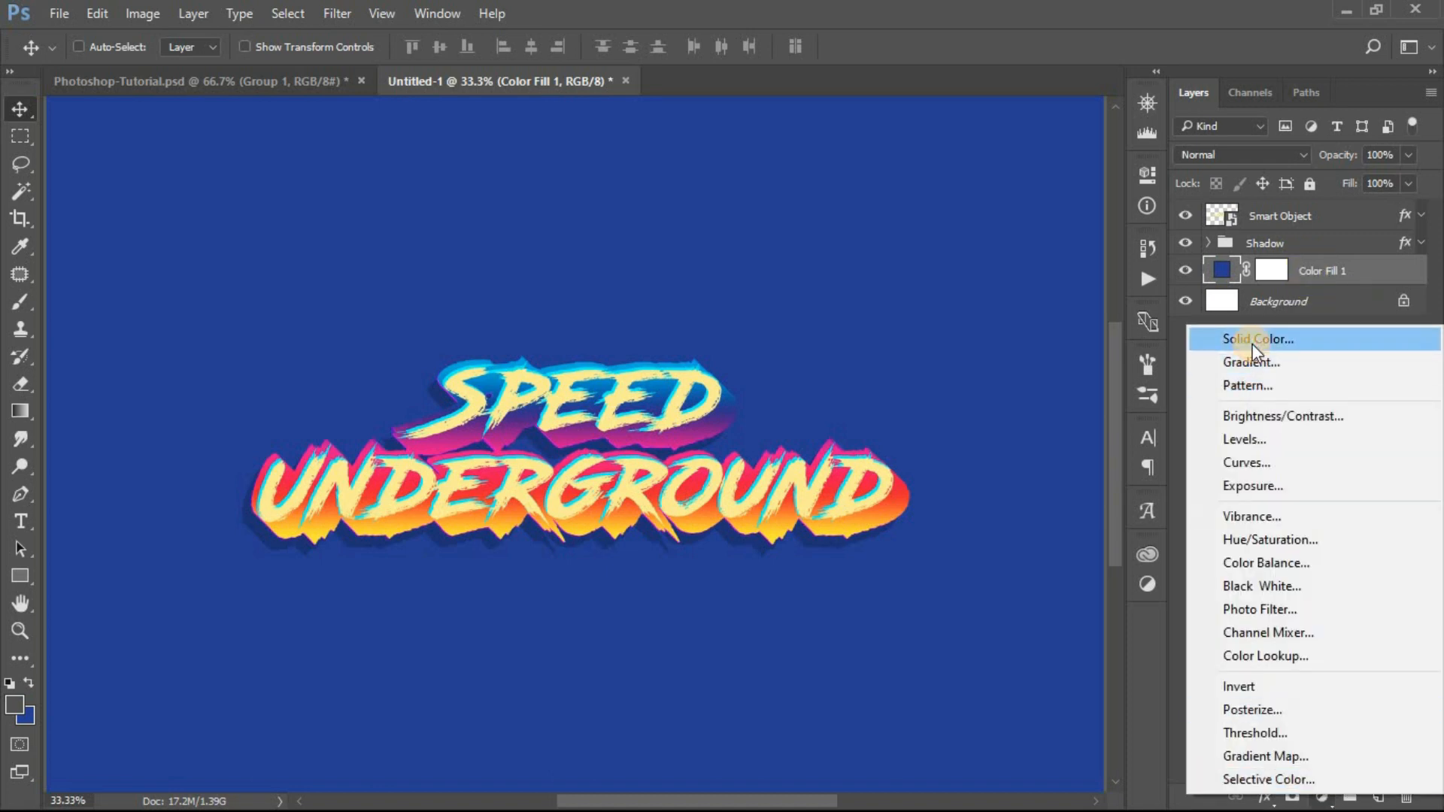
pyautogui.click(1242, 333)
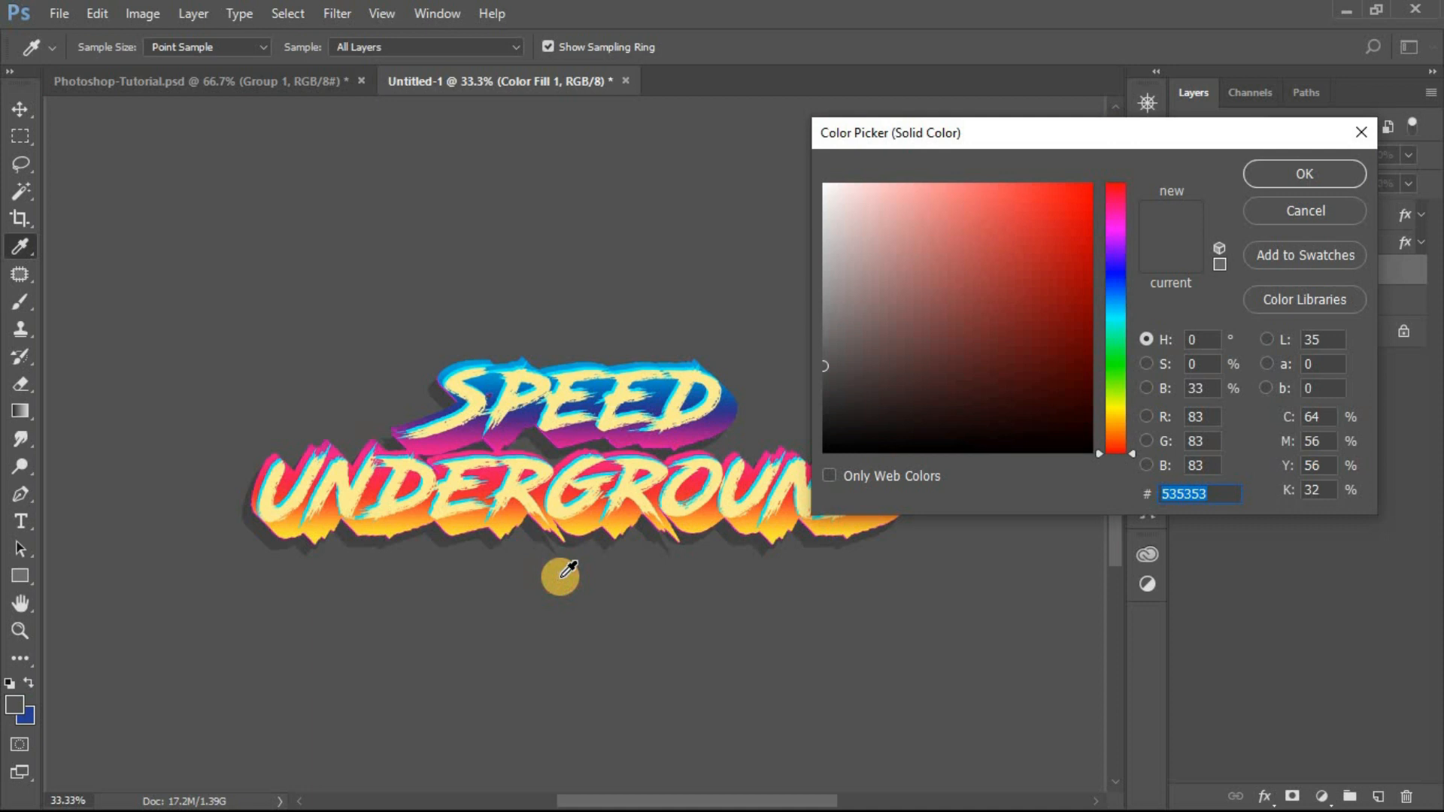
pyautogui.click(824, 451)
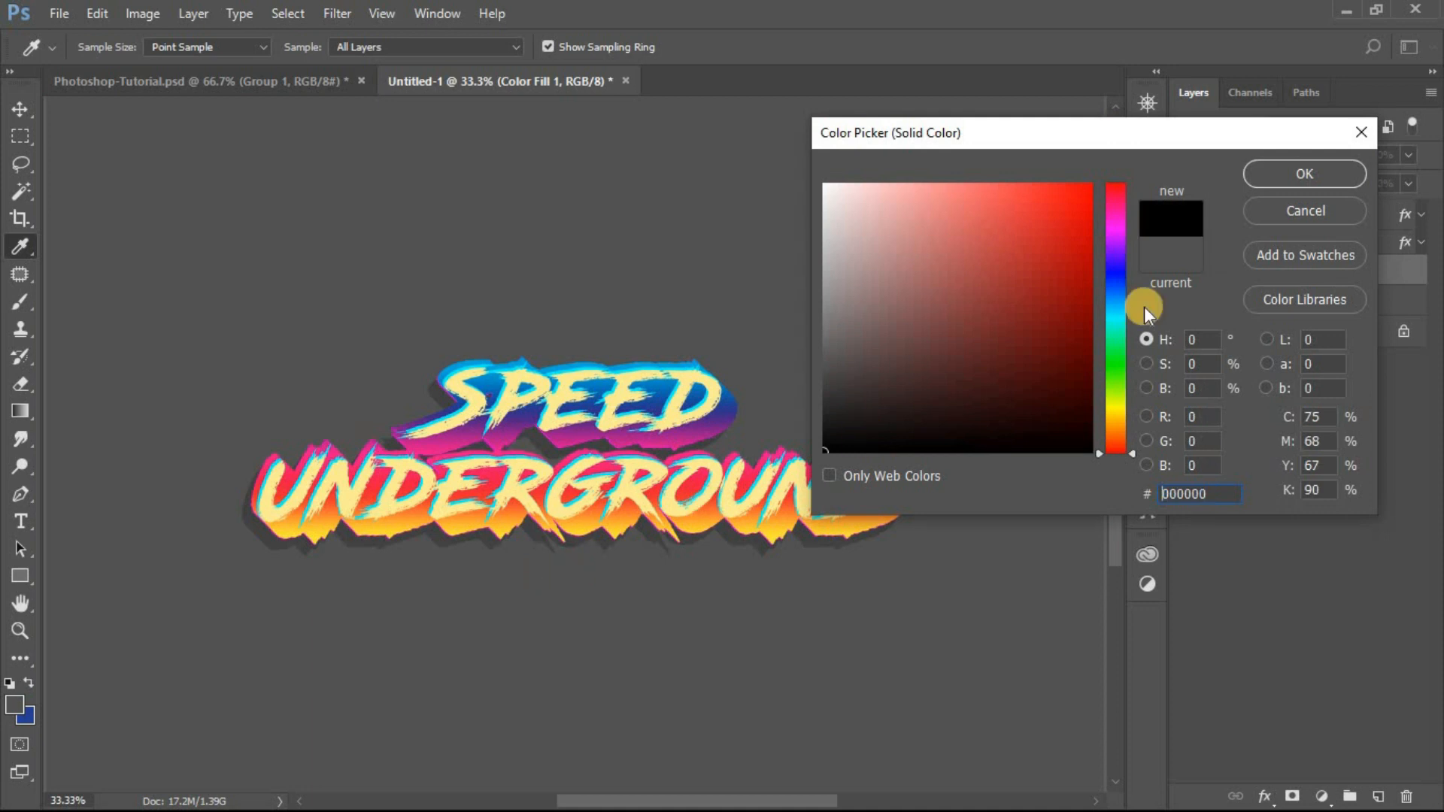
pyautogui.click(1312, 173)
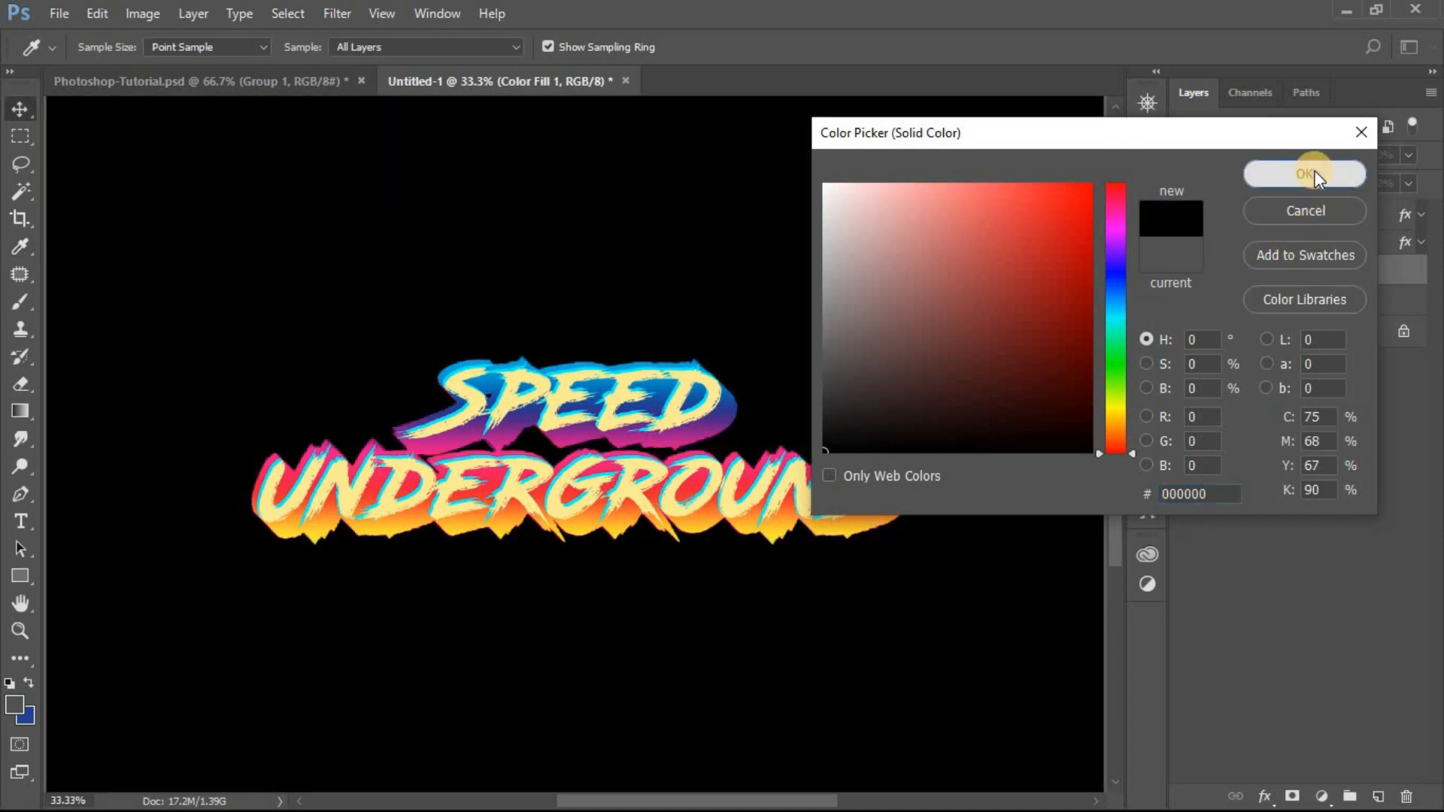
# - Rasterize the black Color Fill 2 layer and add 8% uniform, monochromatic noise to it
pyautogui.rightClick(1338, 262)
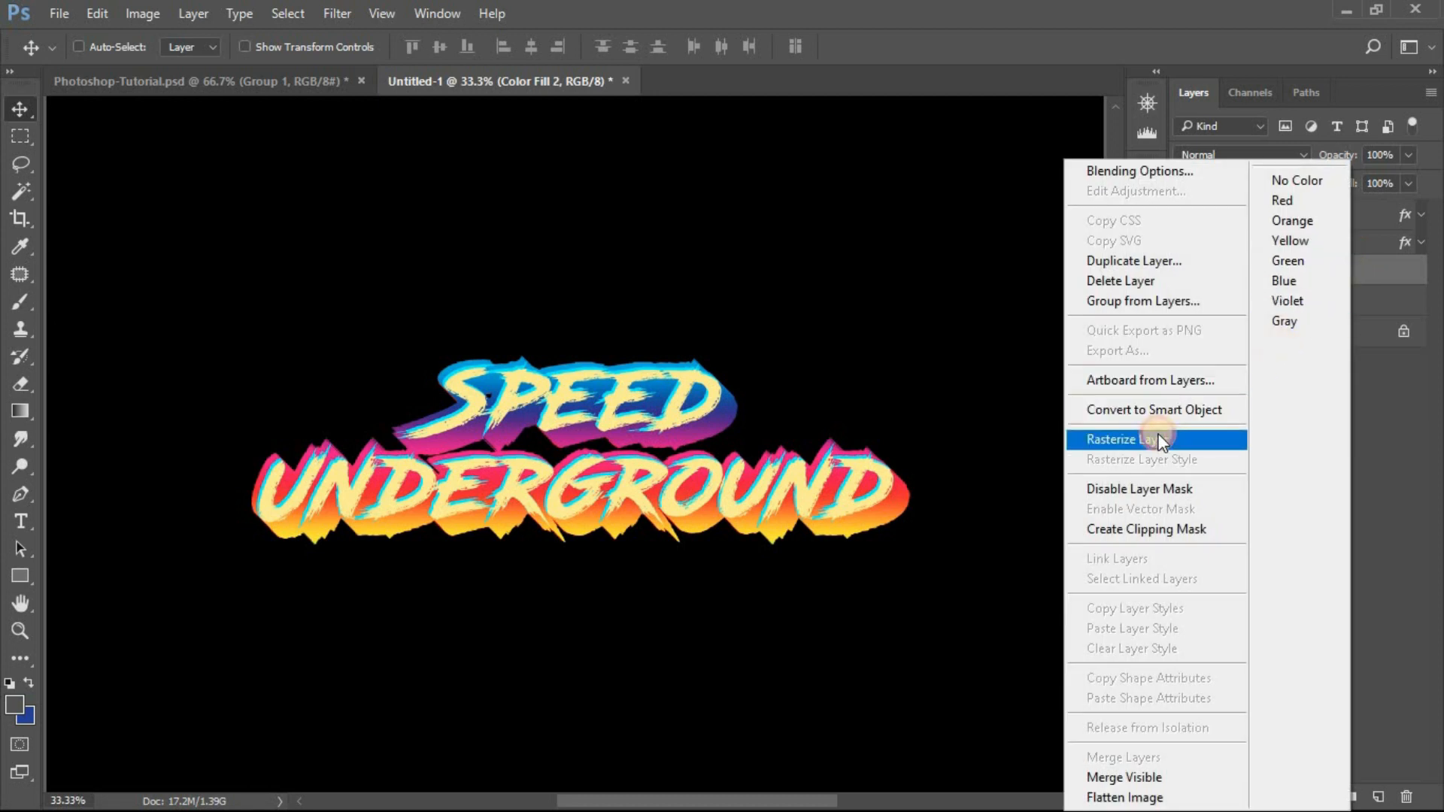
pyautogui.click(1162, 440)
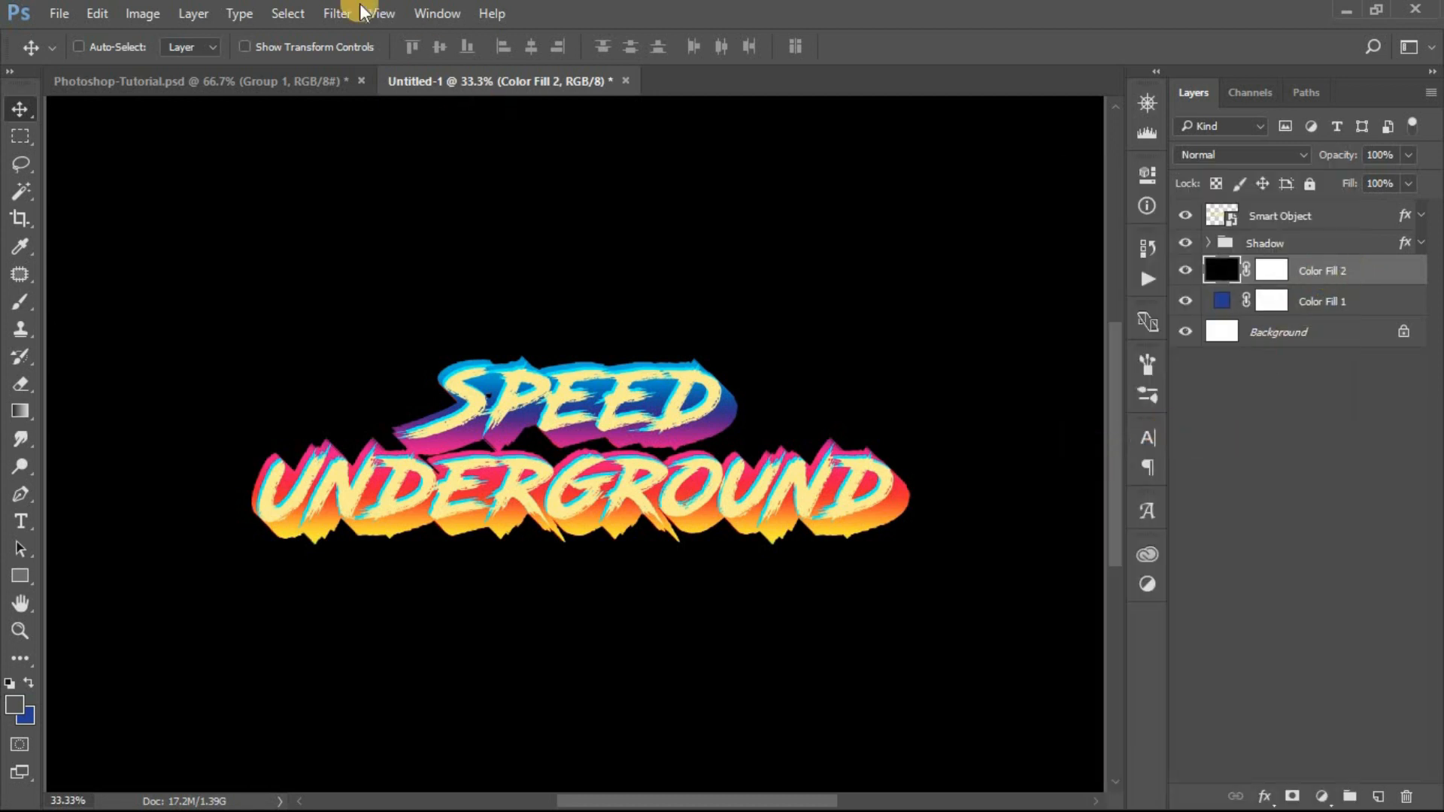
pyautogui.click(333, 12)
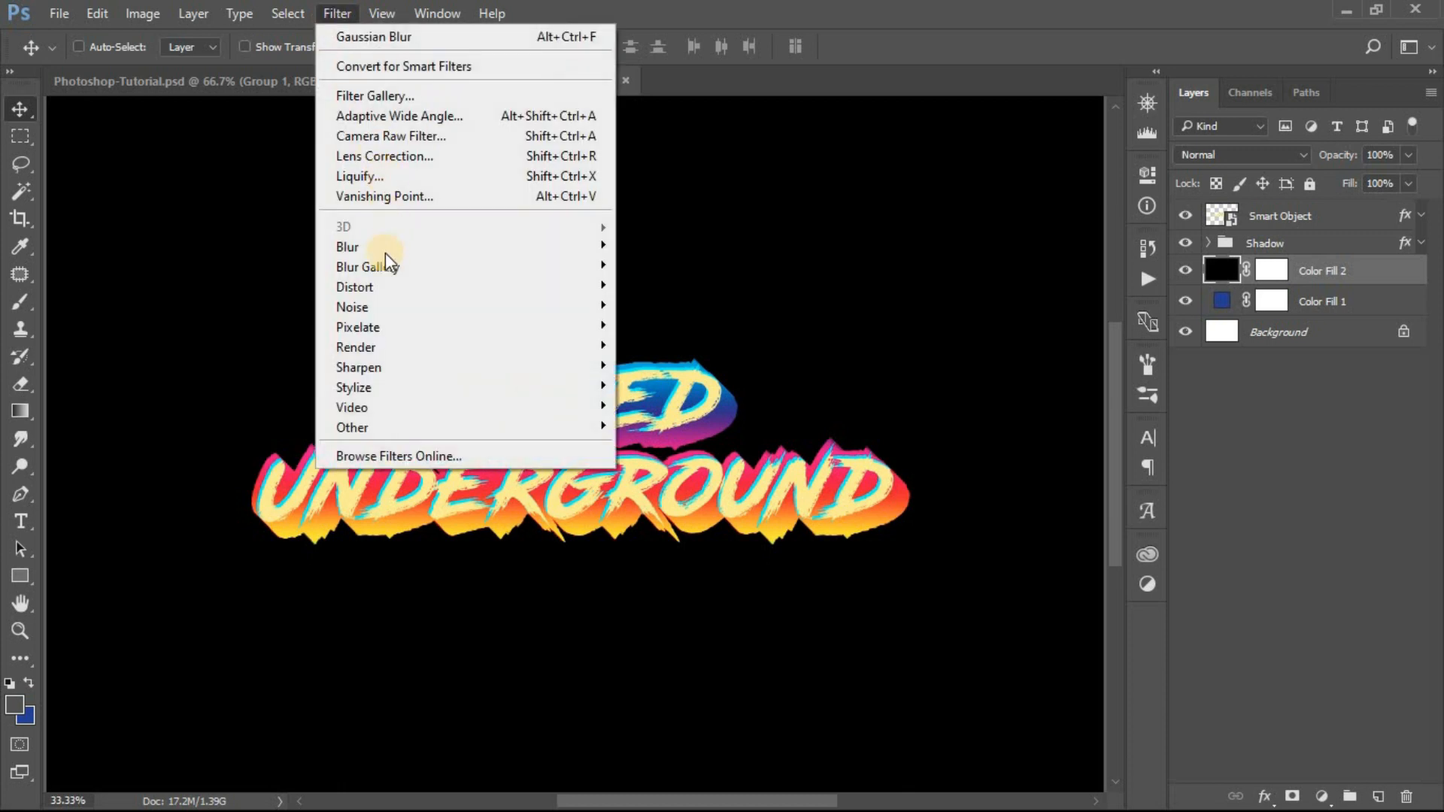
pyautogui.moveTo(576, 307)
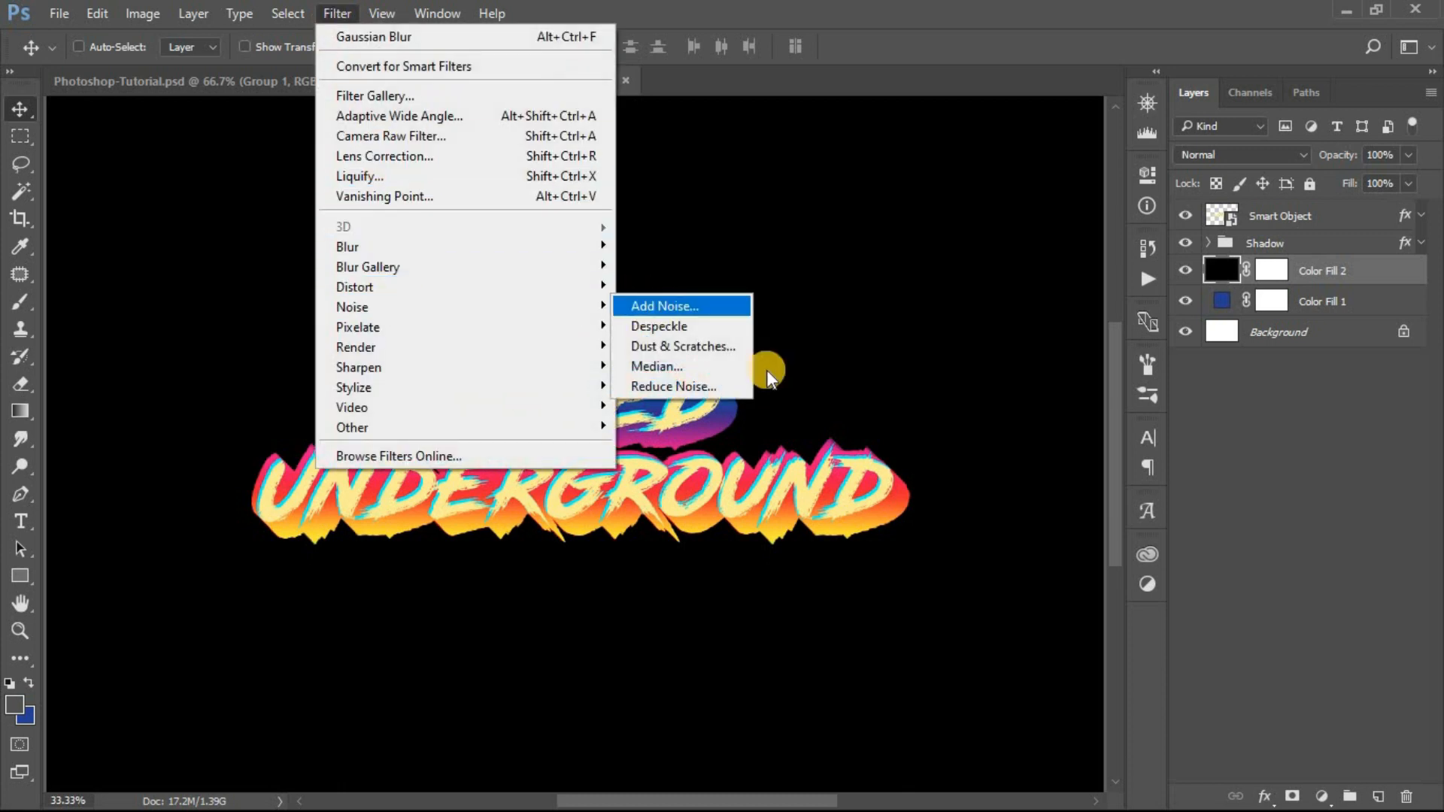
pyautogui.click(662, 306)
pyautogui.write('8')
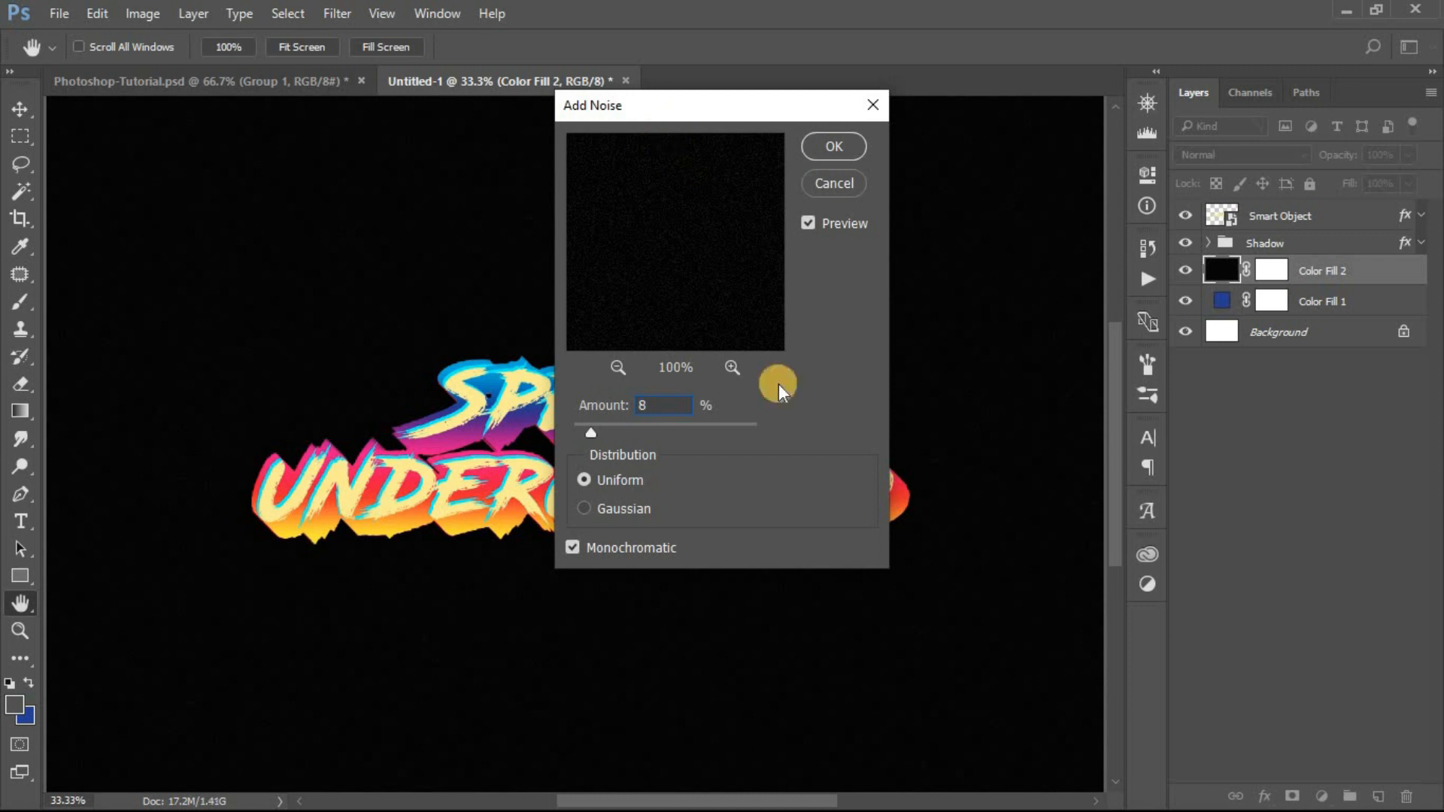
pyautogui.click(818, 147)
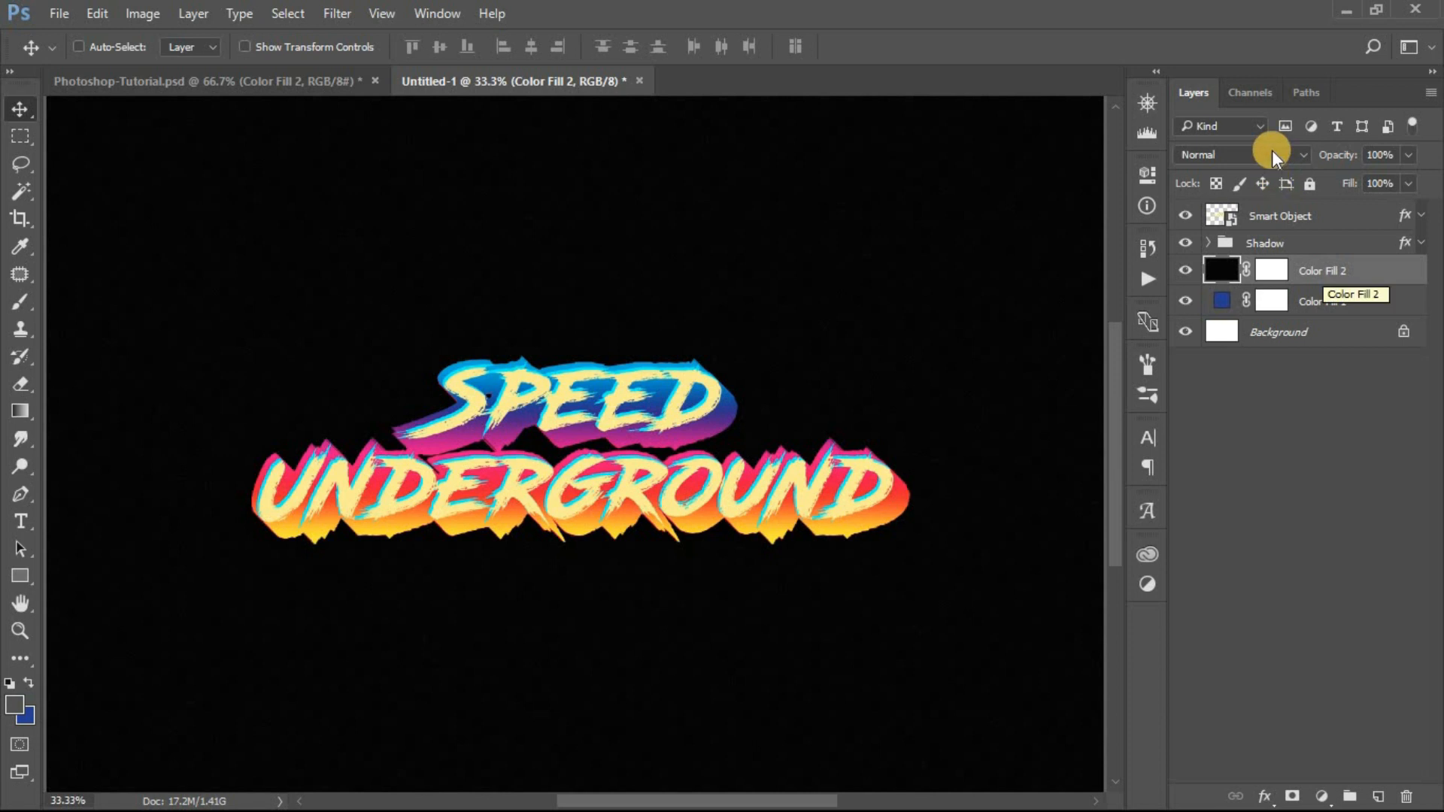
# - Set the Color Fill 2 noise layer's blend mode to Screen and duplicate the layer
pyautogui.click(1271, 155)
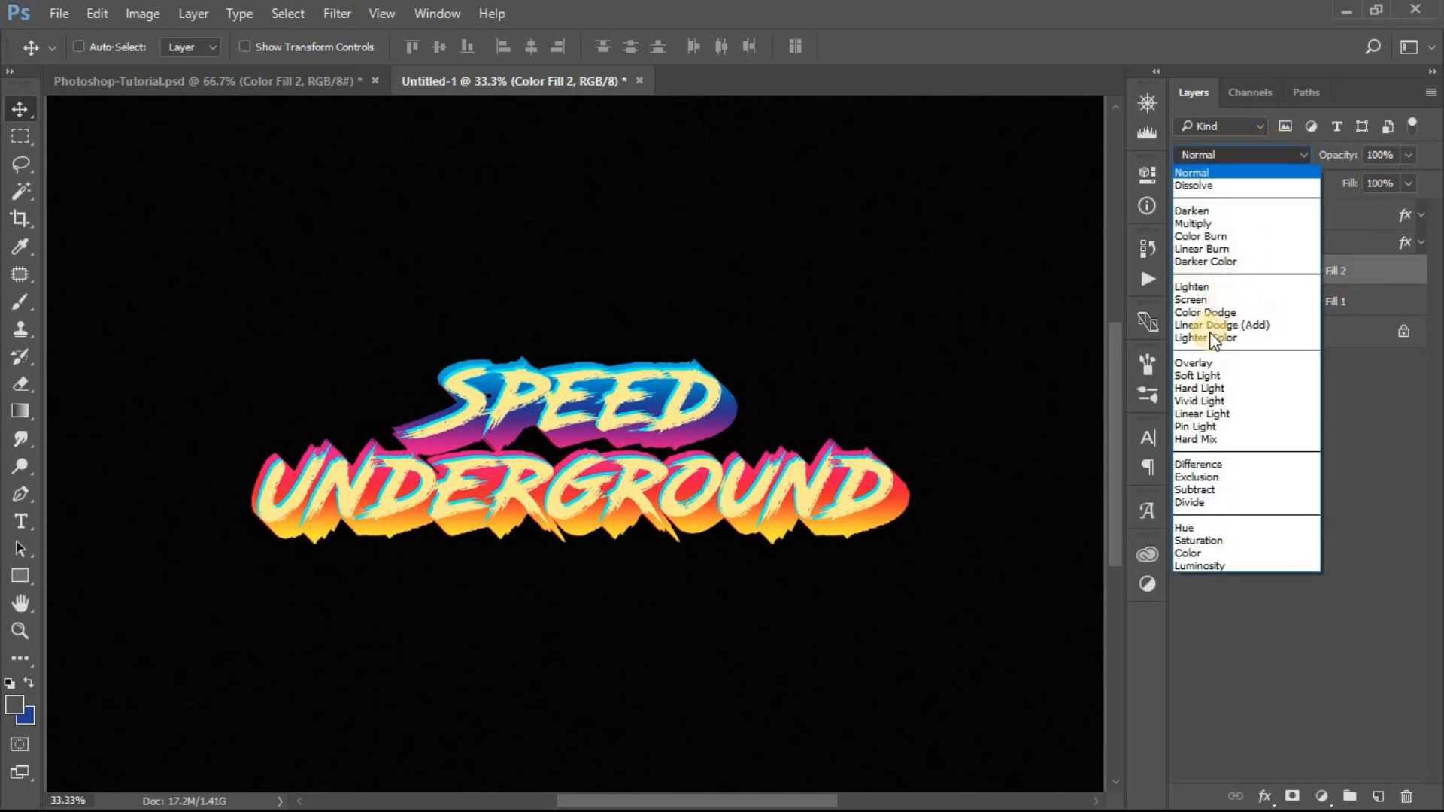
pyautogui.click(1198, 299)
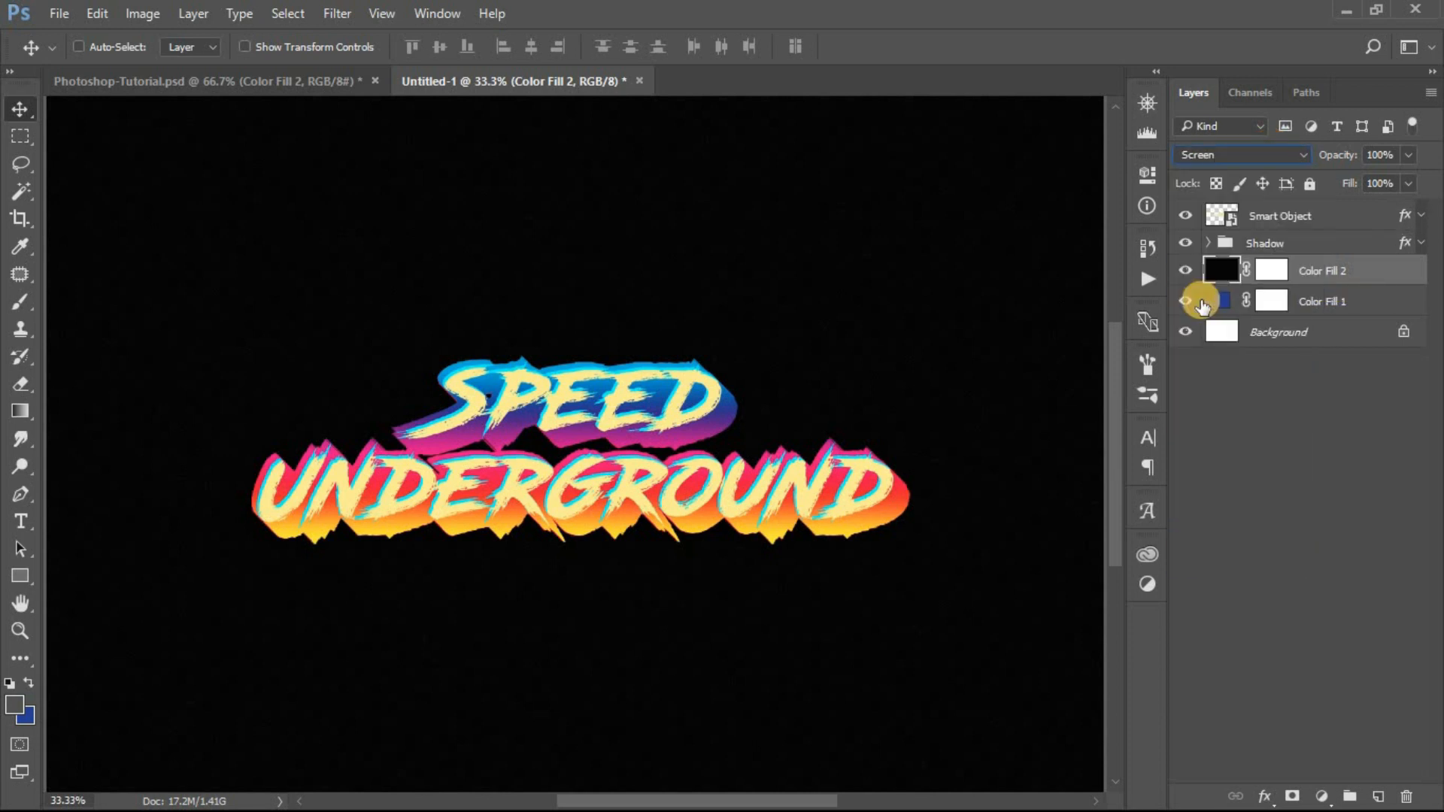
pyautogui.moveTo(1373, 278); pyautogui.dragTo(1379, 795)
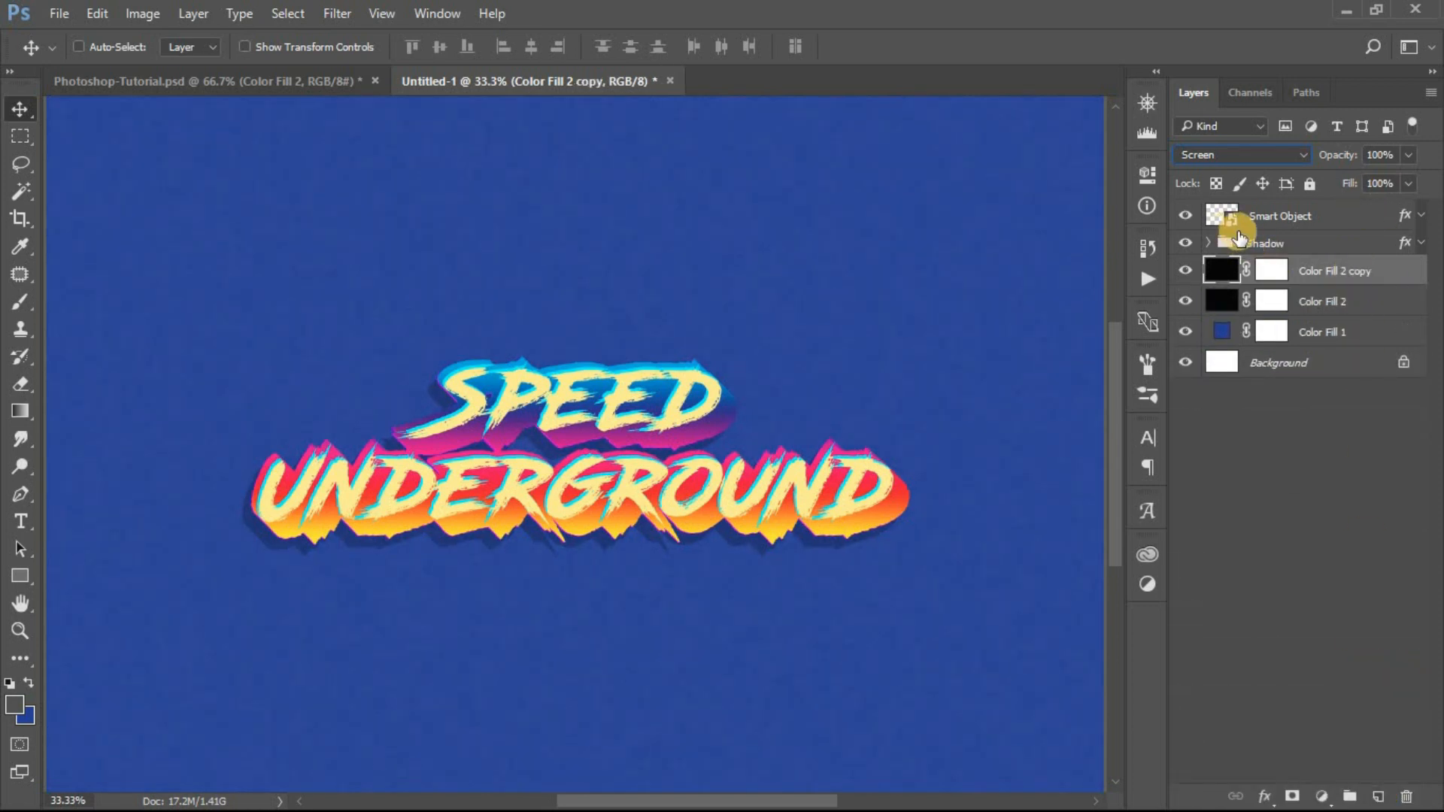
# - Move Color Fill 2 and its copy together above the Smart Object layer
pyautogui.keyDown('shift'); pyautogui.click(1346, 299); pyautogui.keyUp('shift')
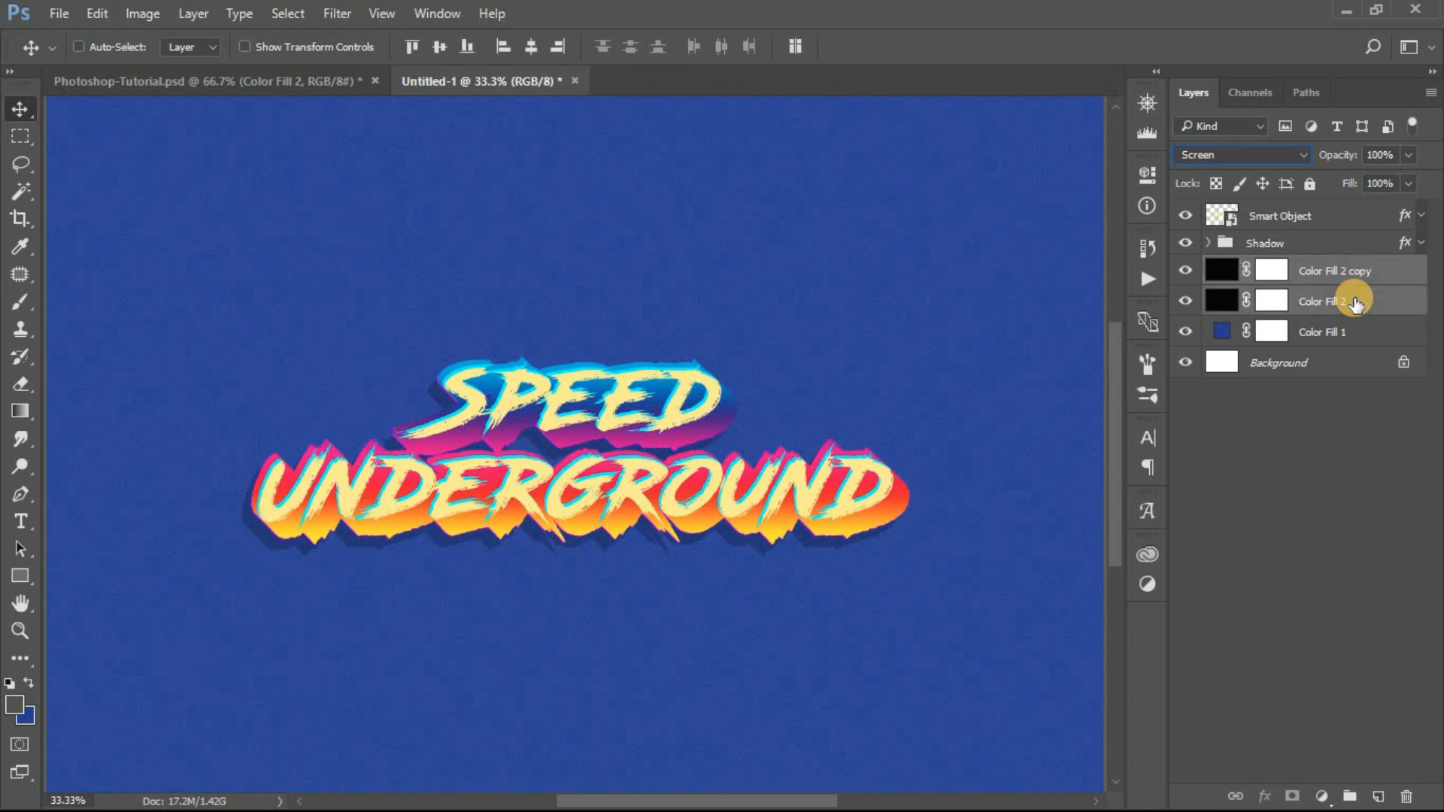
pyautogui.moveTo(1299, 282); pyautogui.dragTo(1321, 201)
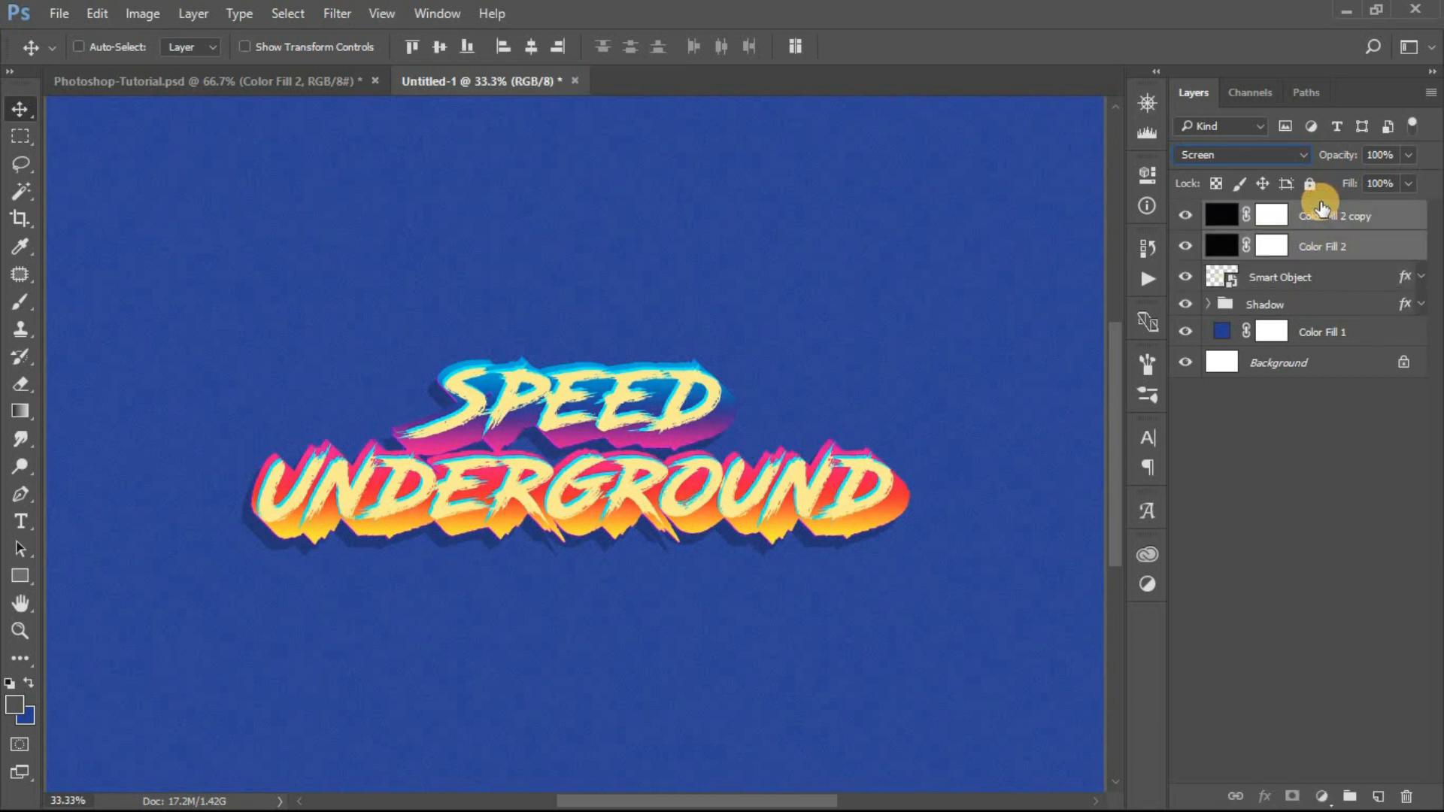
# - Examine the noise texture over the lettering, shadows and blue background, both close up and as a whole
pyautogui.hotkey('ctrl', '+')
pyautogui.hotkey('ctrl', '+')
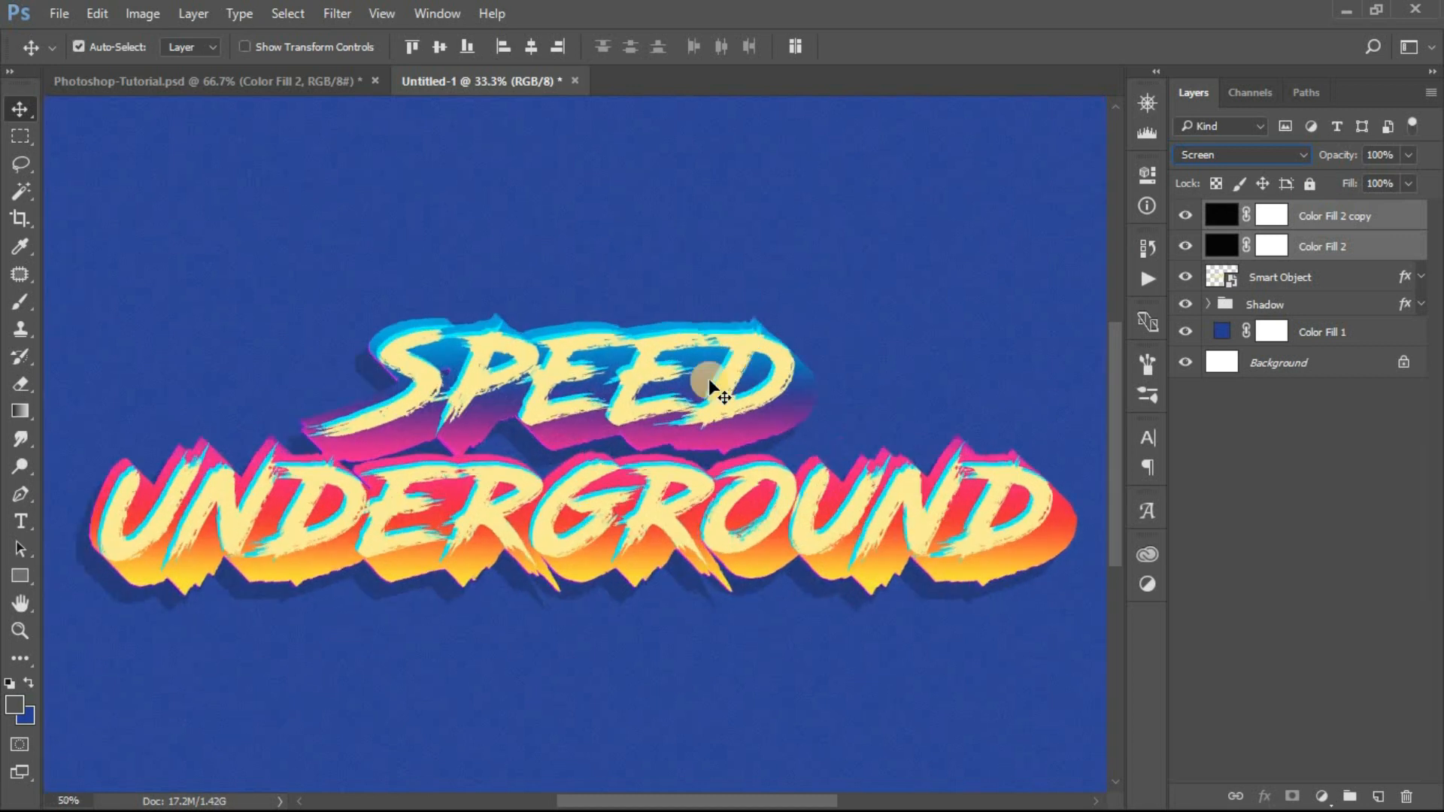
pyautogui.hotkey('ctrl', '+')
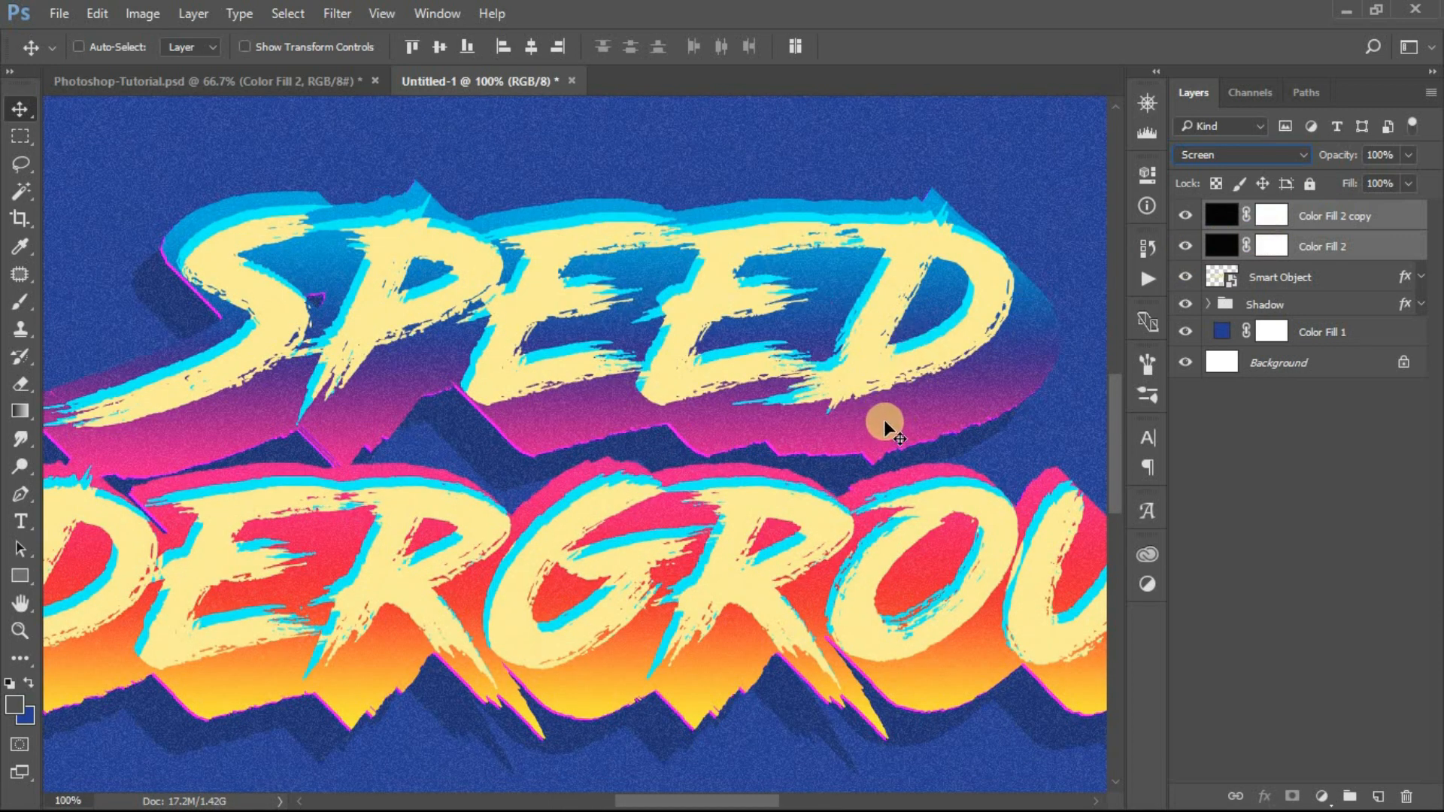
pyautogui.hotkey('ctrl', '+')
pyautogui.hotkey('ctrl', '-')
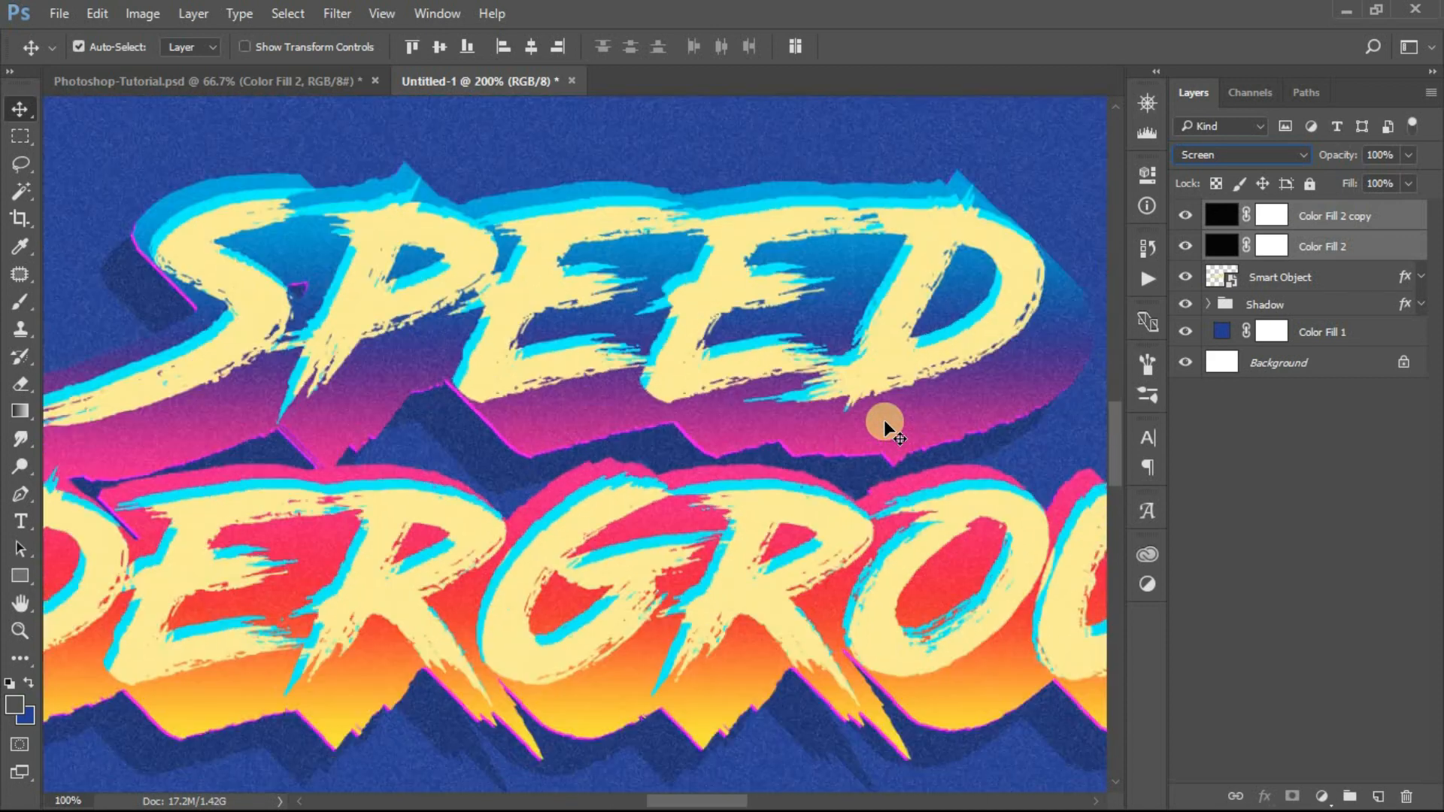
pyautogui.hotkey('ctrl', '+')
pyautogui.hotkey('ctrl', '-')
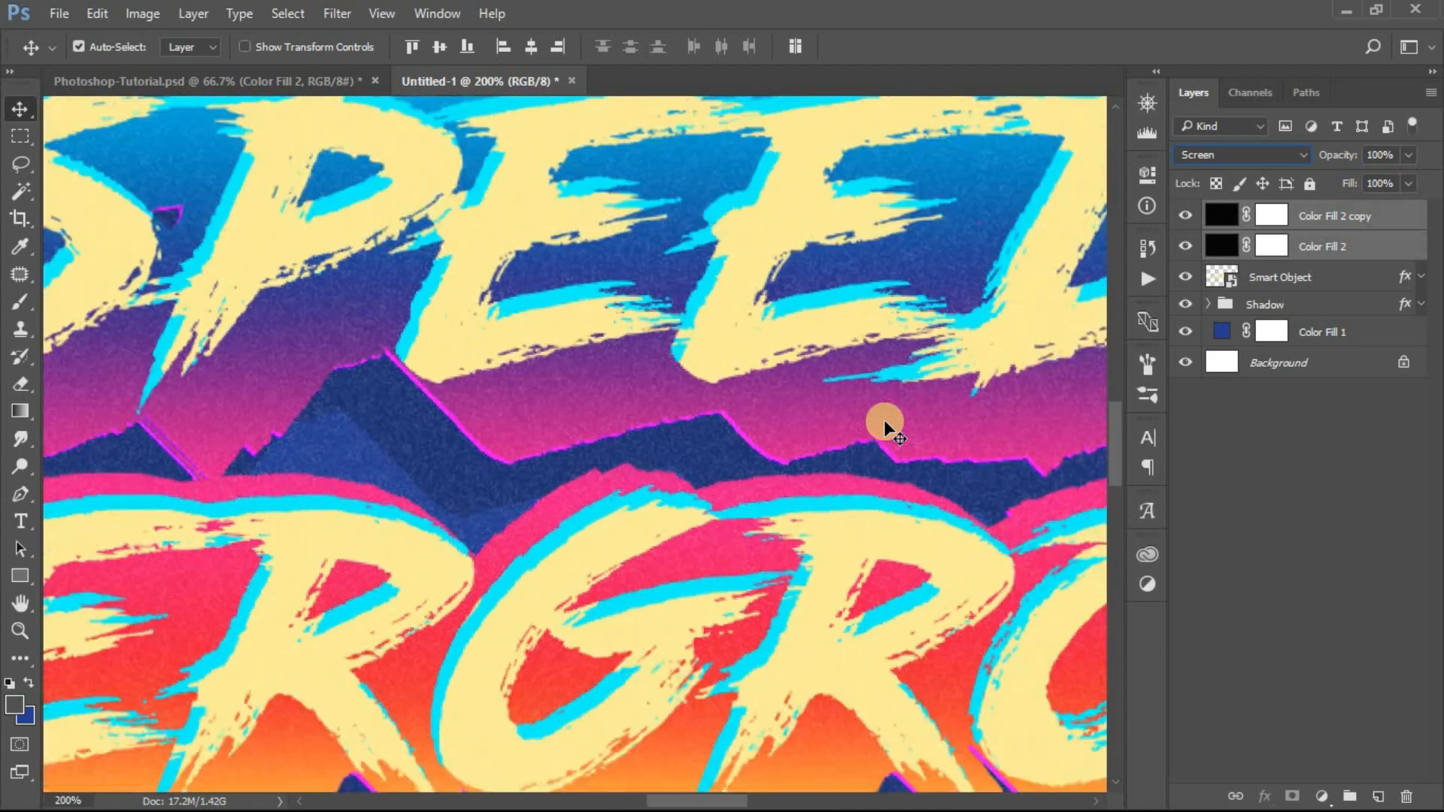
pyautogui.hotkey('ctrl', '-')
pyautogui.hotkey('ctrl', '+')
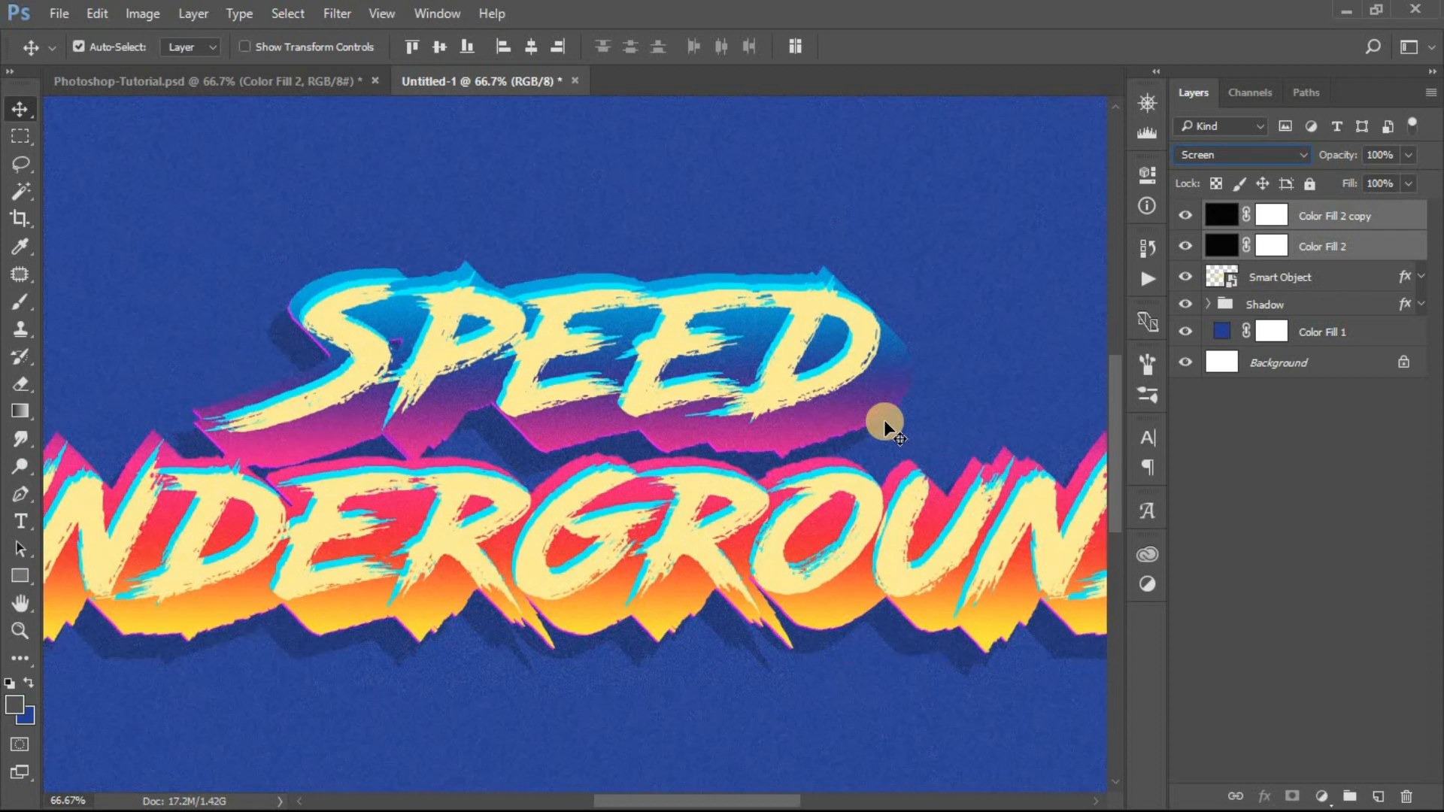
pyautogui.hotkey('ctrl', '+')
pyautogui.hotkey('ctrl', '-')
pyautogui.hotkey('ctrl', '-')
pyautogui.hotkey('ctrl', '-')
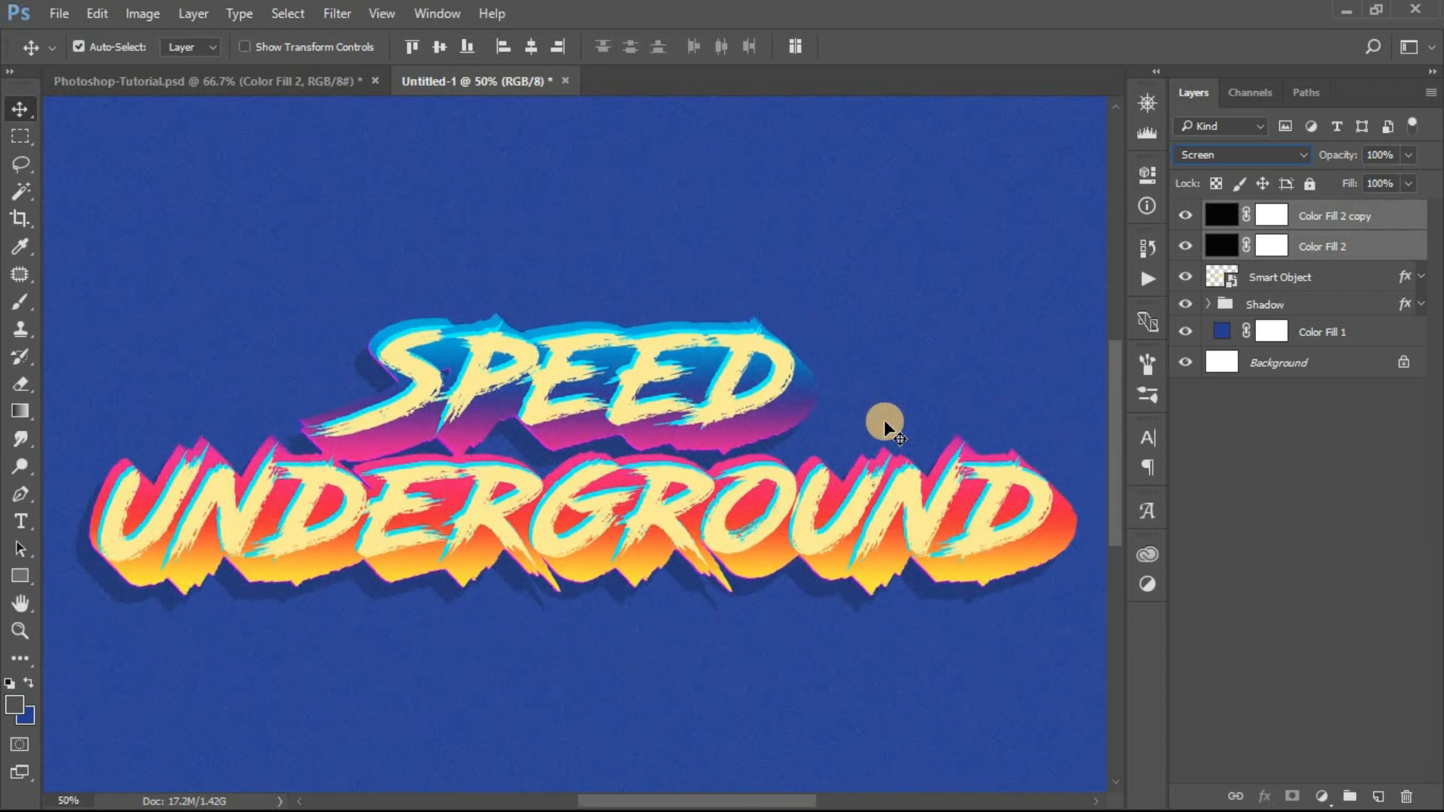
pyautogui.hotkey('ctrl', '0')
# - Set the scale of the Shadow group's Gradient Overlay to 35%
pyautogui.click(1343, 302)
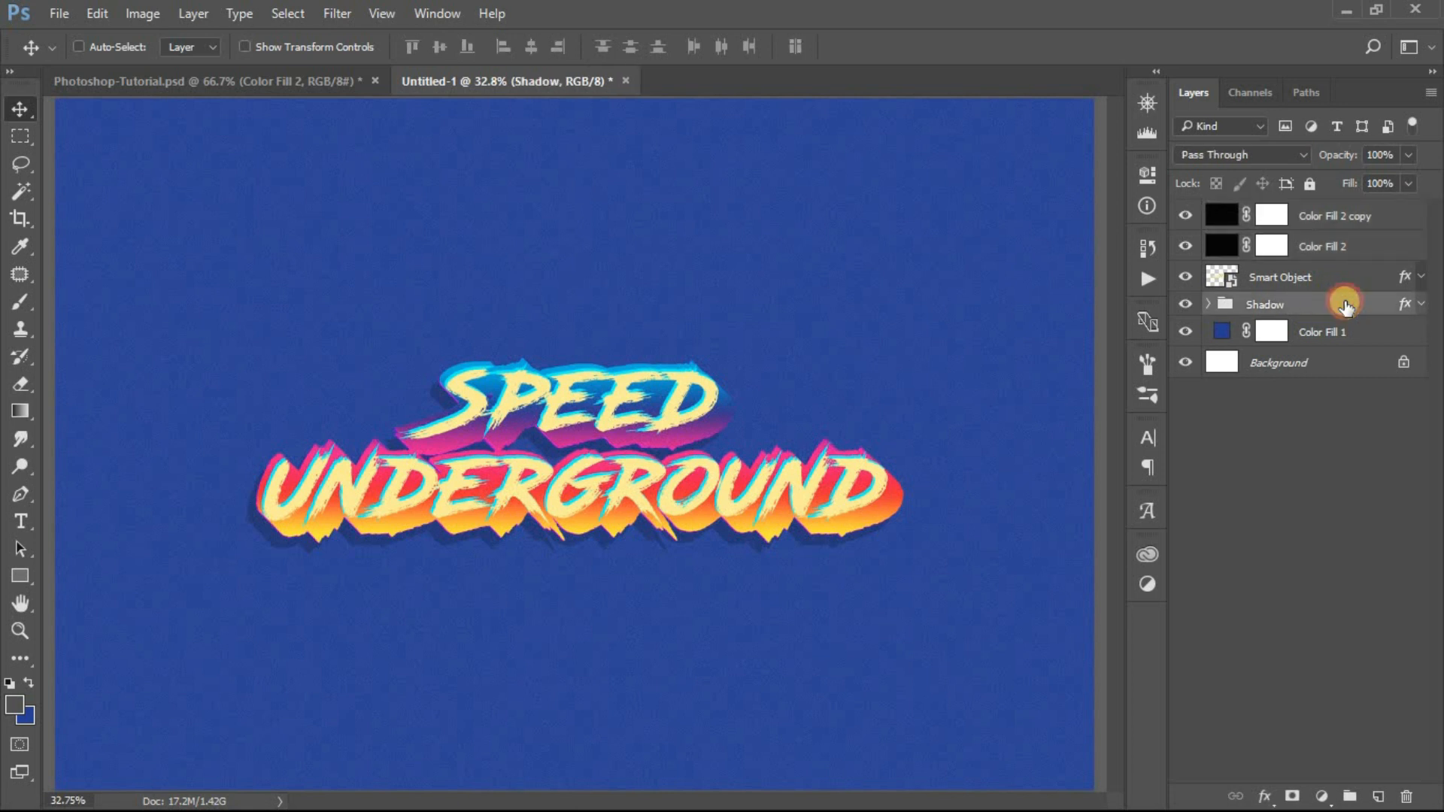
pyautogui.doubleClick(1346, 305)
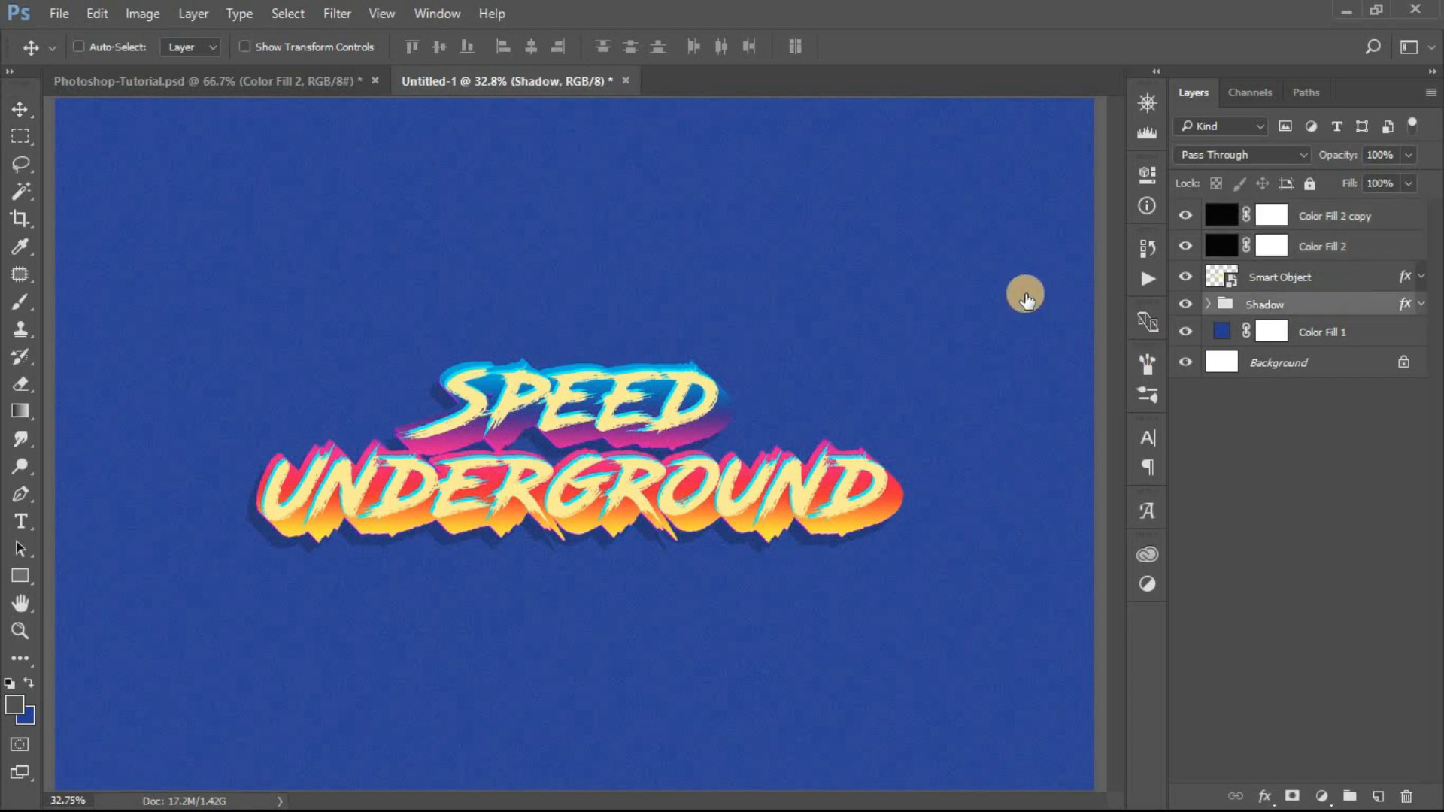
pyautogui.click(628, 441)
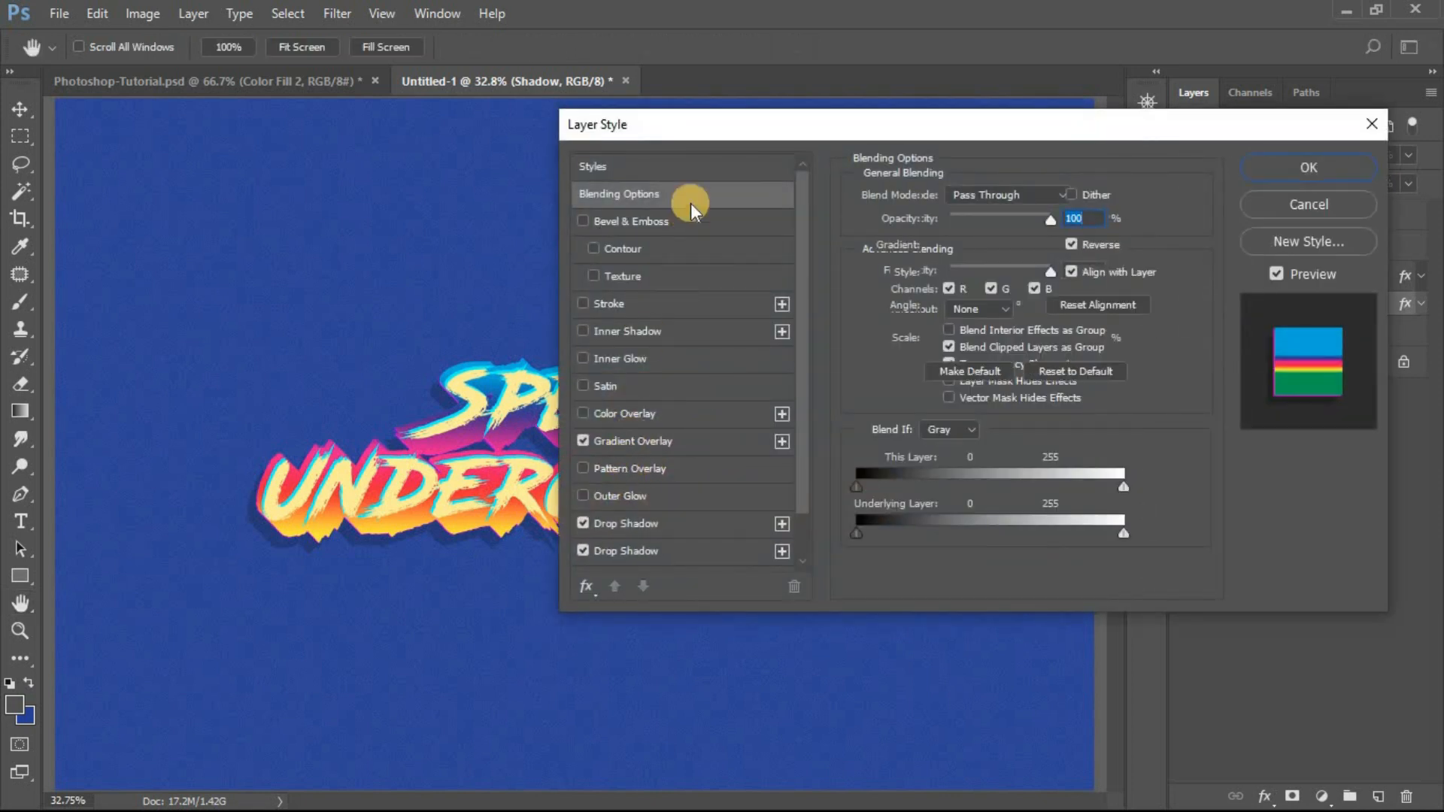
pyautogui.moveTo(830, 129); pyautogui.dragTo(1035, 161)
pyautogui.click(1209, 370)
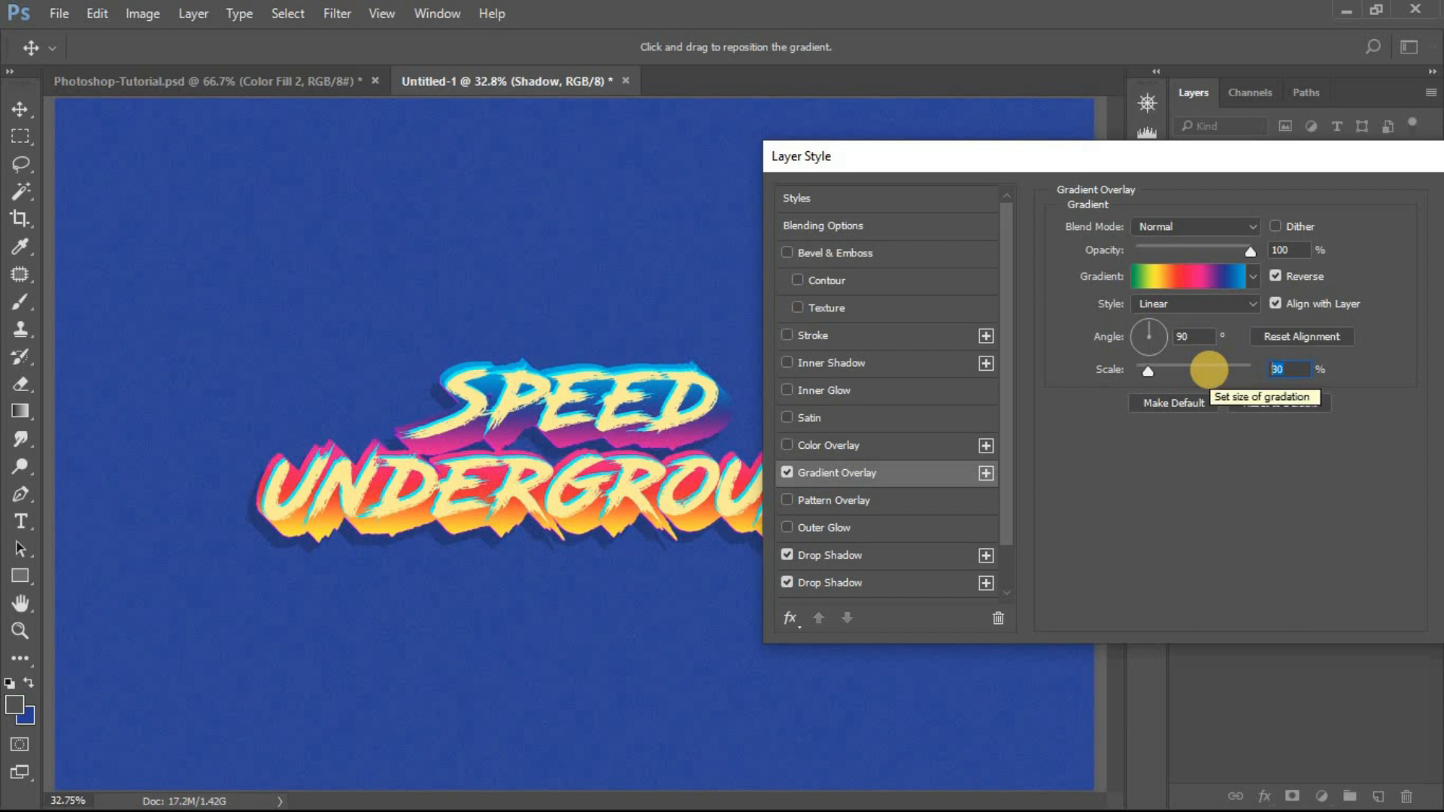
pyautogui.write('40')
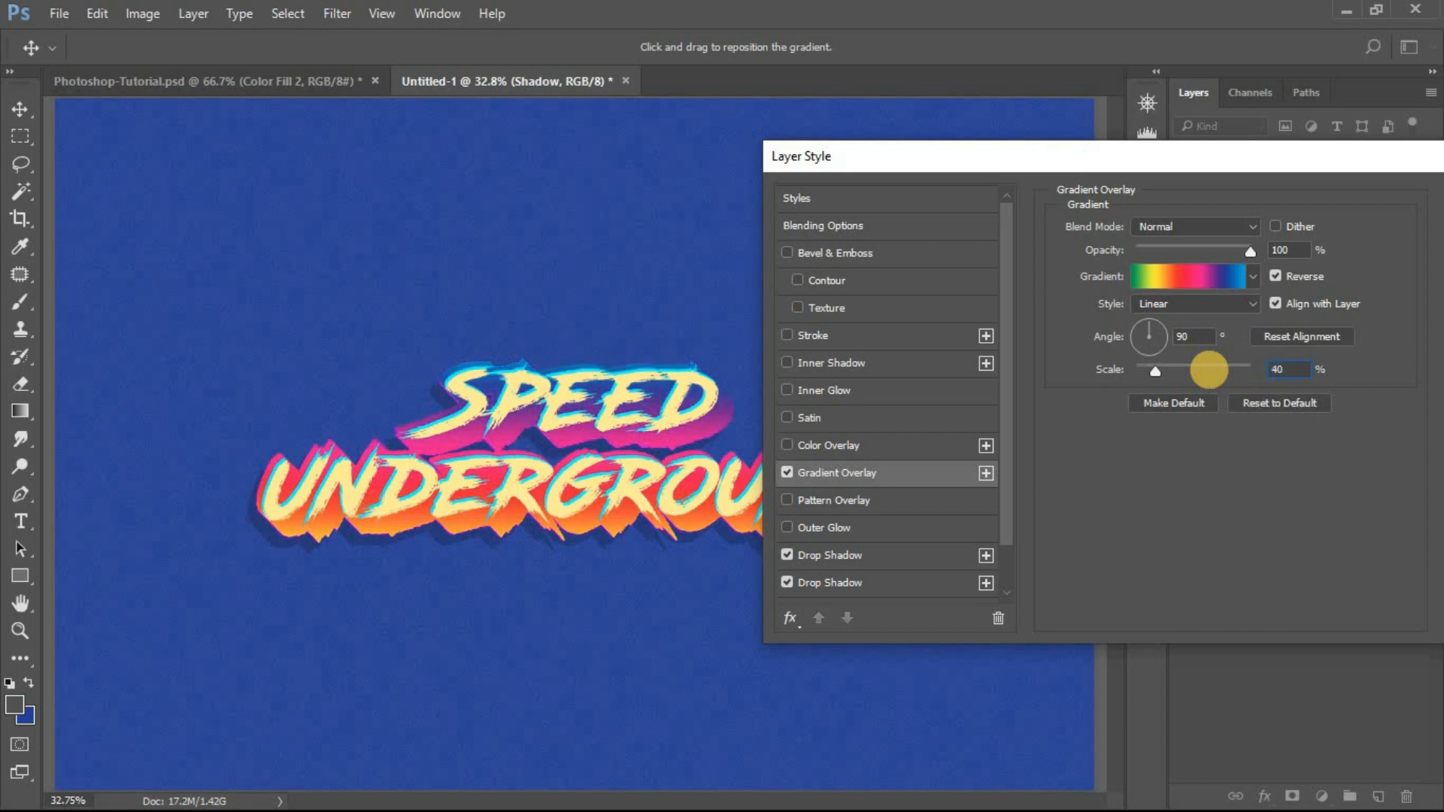
pyautogui.write('35')
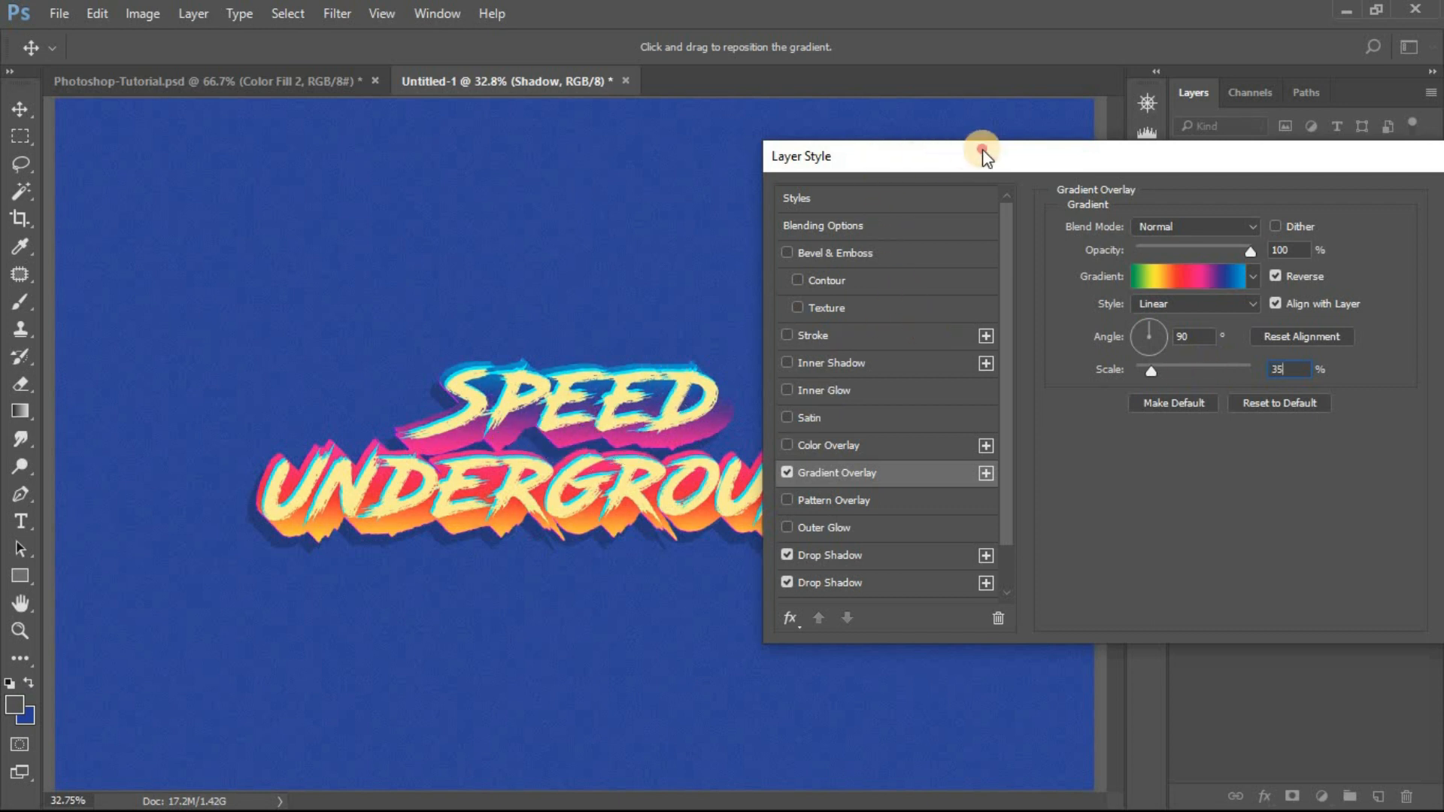
# - Shift the Shadow group's overlay gradient slightly downward on the canvas and apply the layer style
pyautogui.moveTo(982, 149); pyautogui.dragTo(1084, 139)
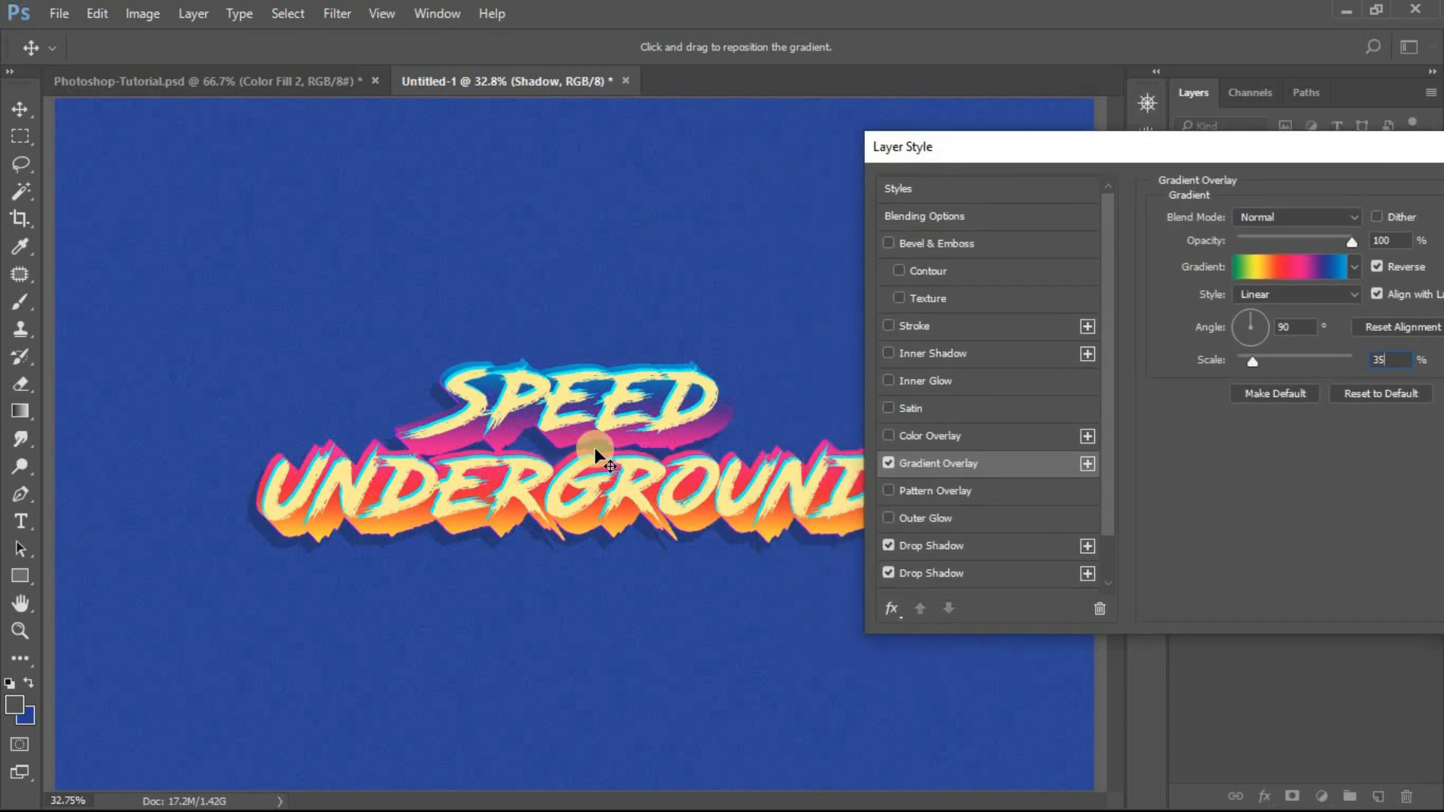
pyautogui.moveTo(588, 440); pyautogui.dragTo(586, 451)
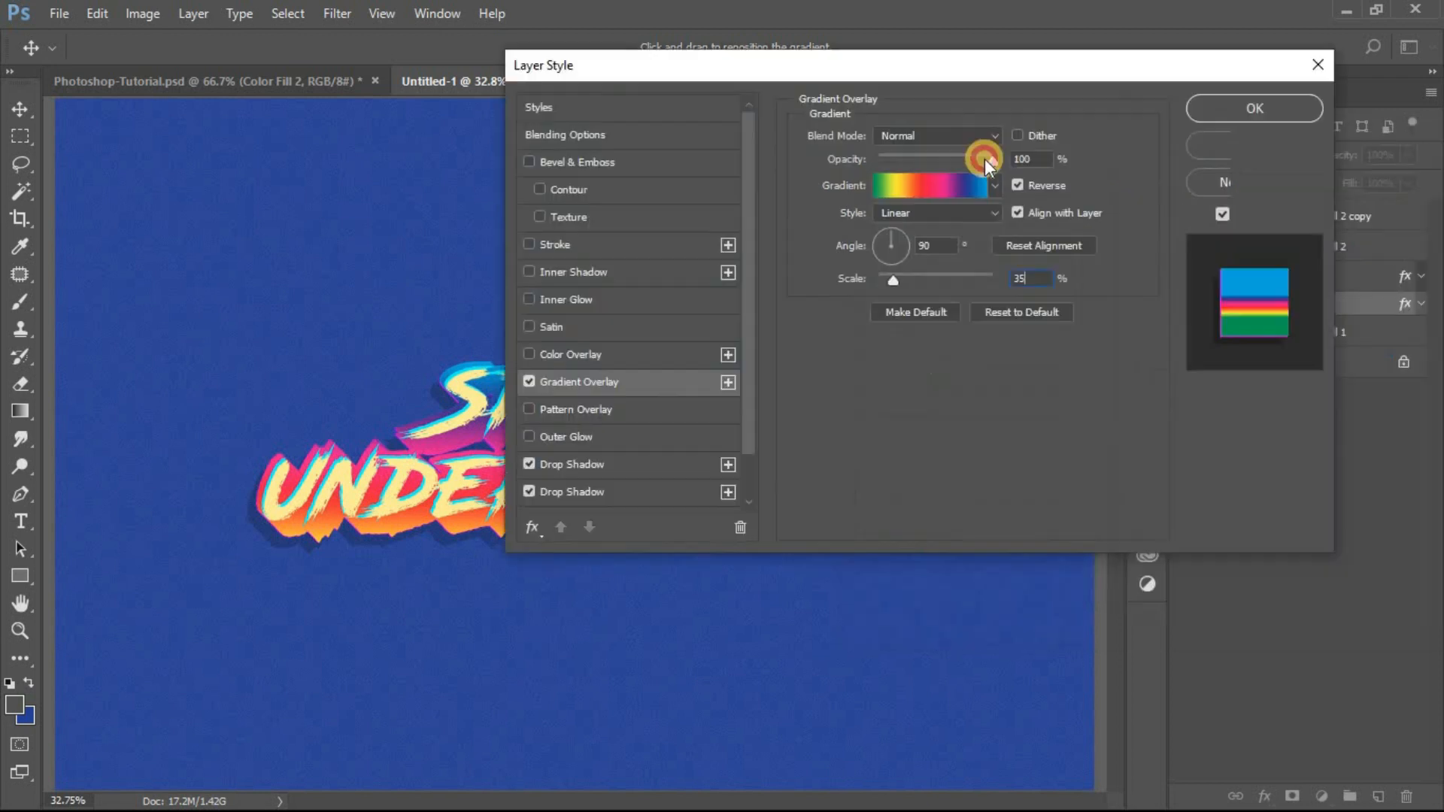
pyautogui.click(1065, 153)
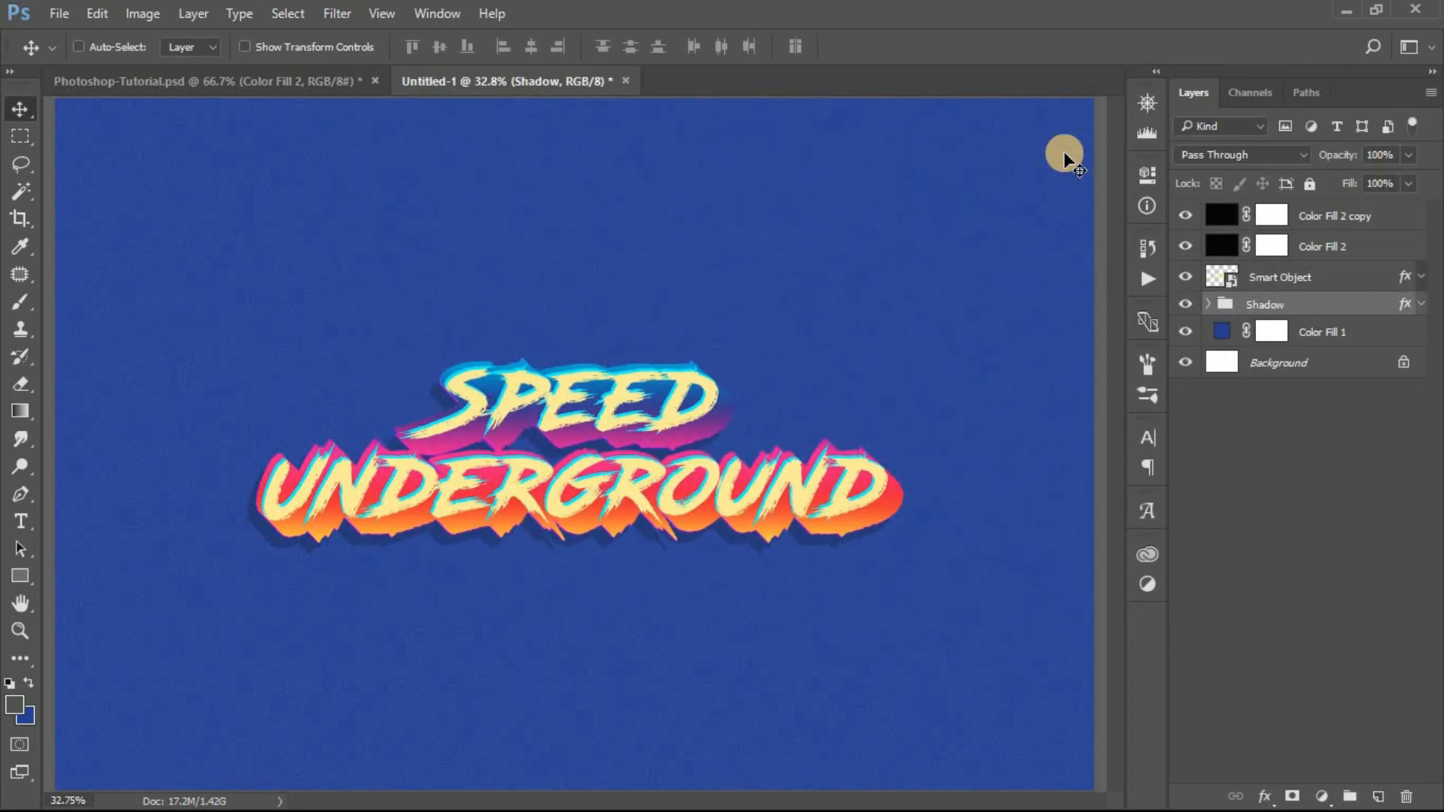
# - Open the Smart Object layer's contents and set the font size of the word SPEED to 75 pt
pyautogui.hotkey('ctrl', '-')
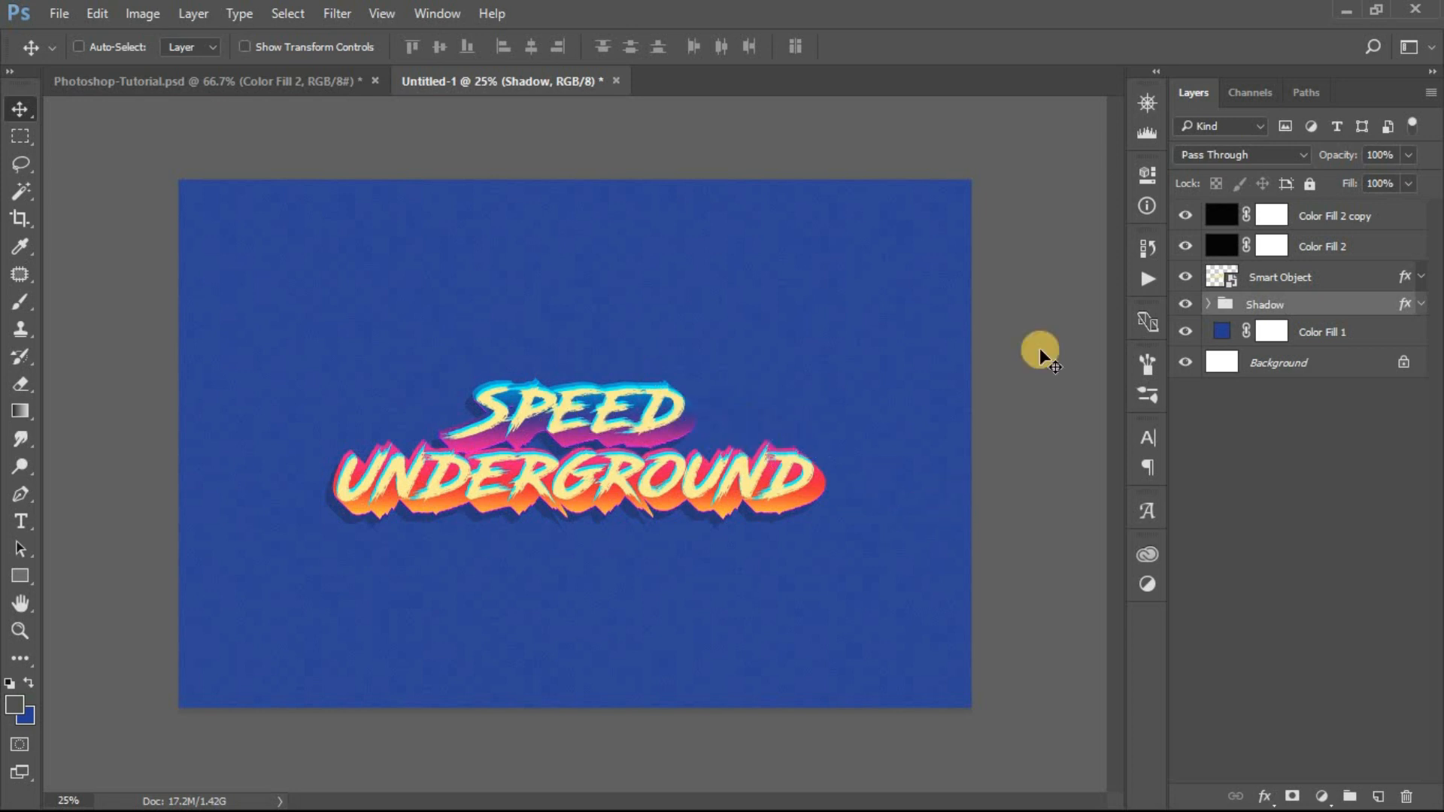
pyautogui.click(1220, 281)
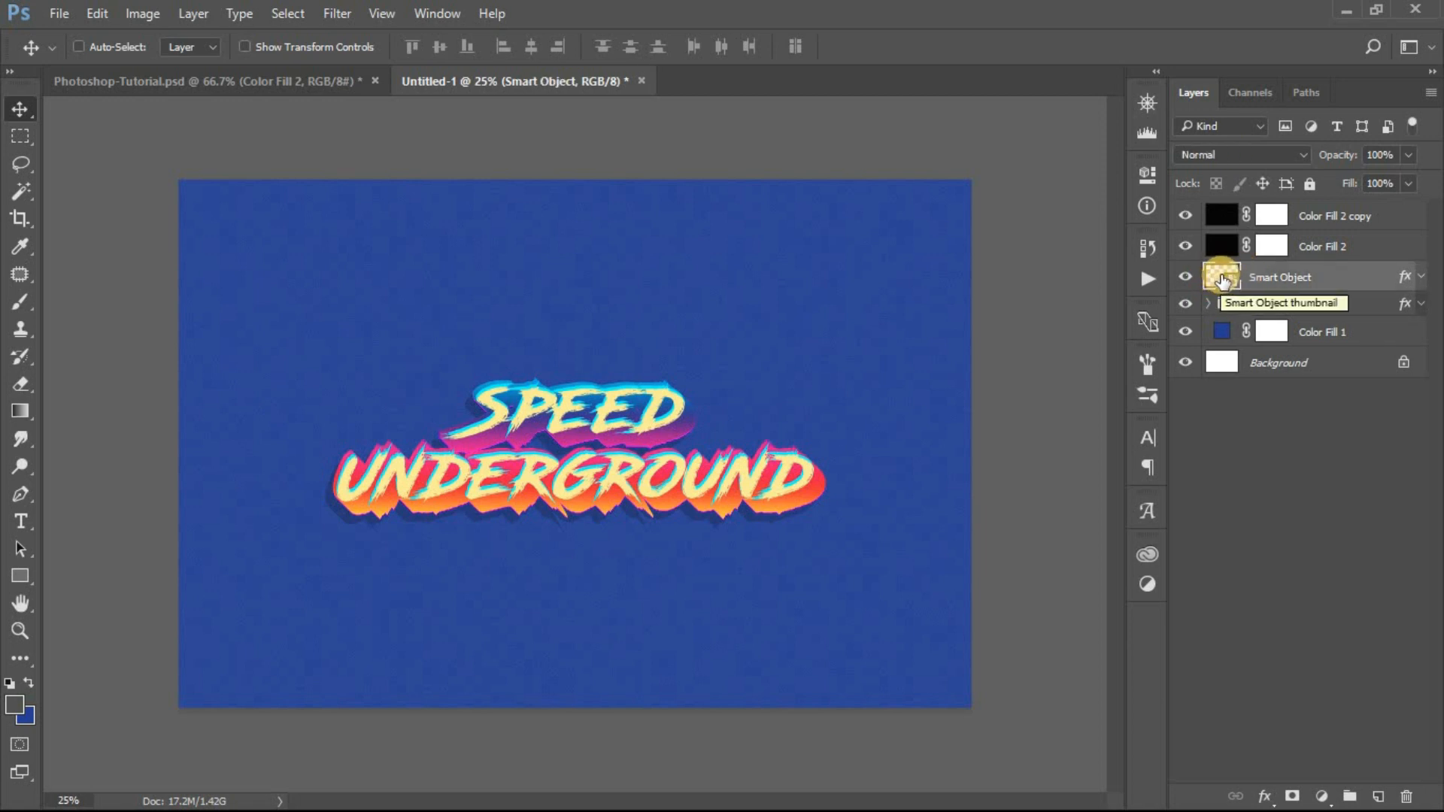
pyautogui.doubleClick(1221, 280)
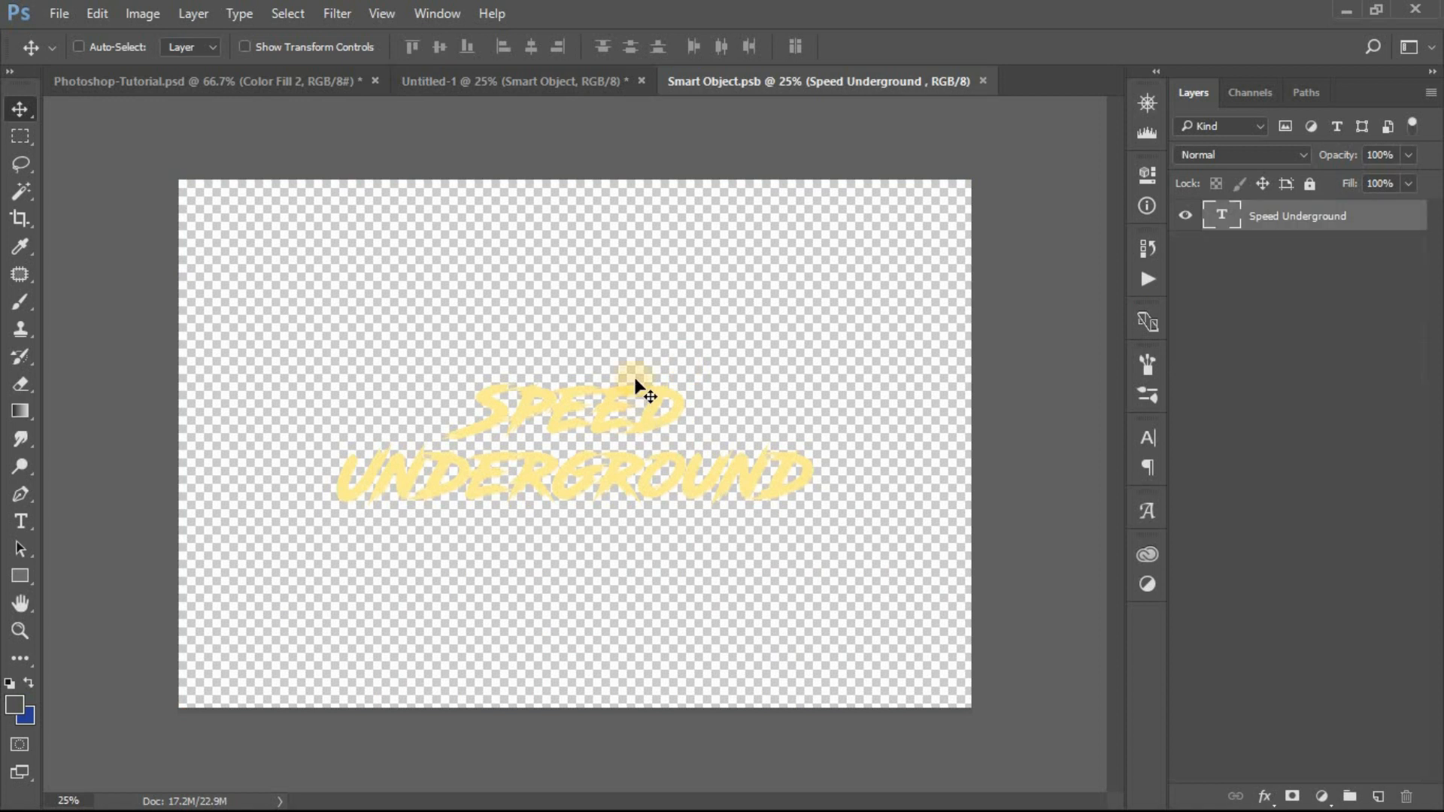
pyautogui.press('t')
pyautogui.moveTo(673, 415); pyautogui.dragTo(437, 404)
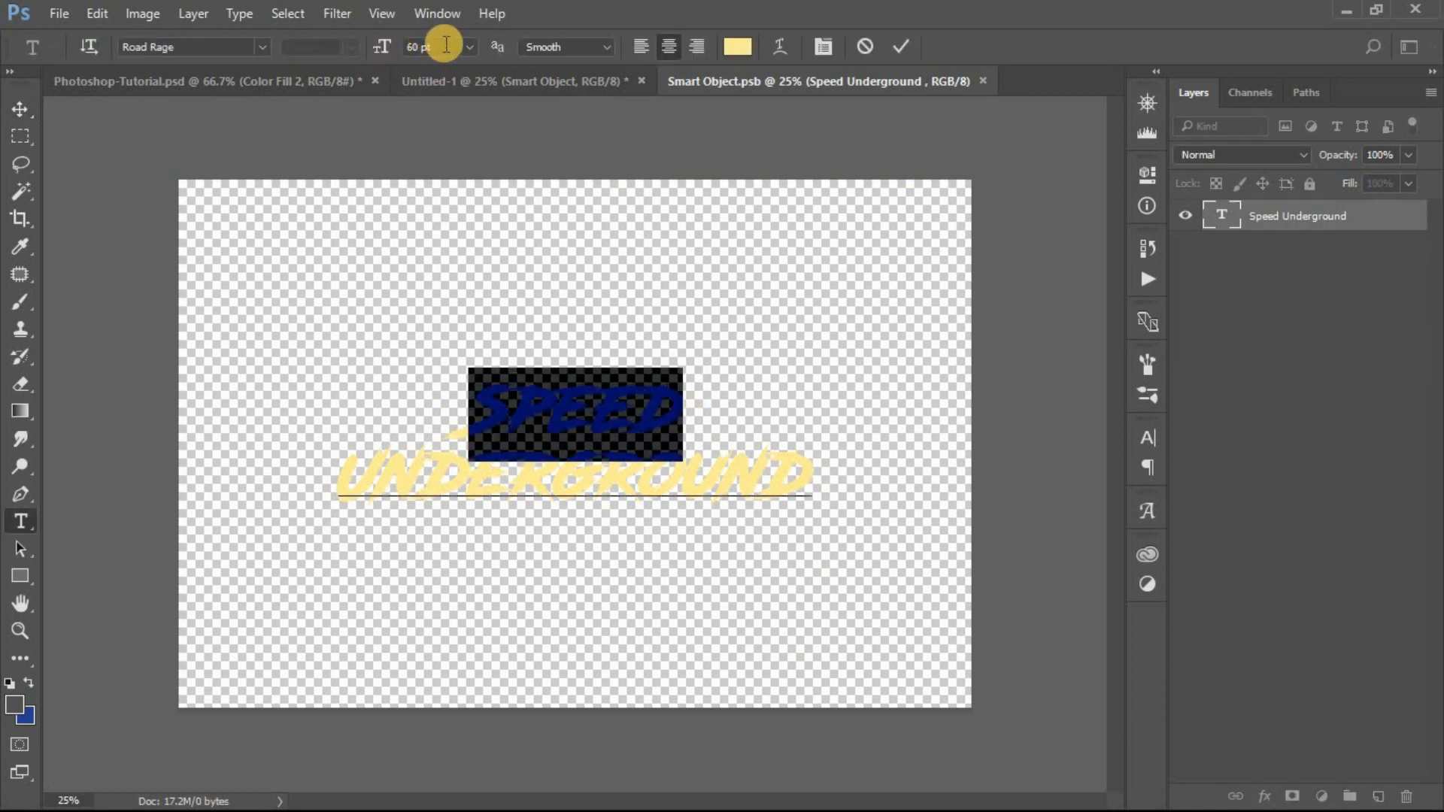
pyautogui.moveTo(445, 45); pyautogui.dragTo(331, 30)
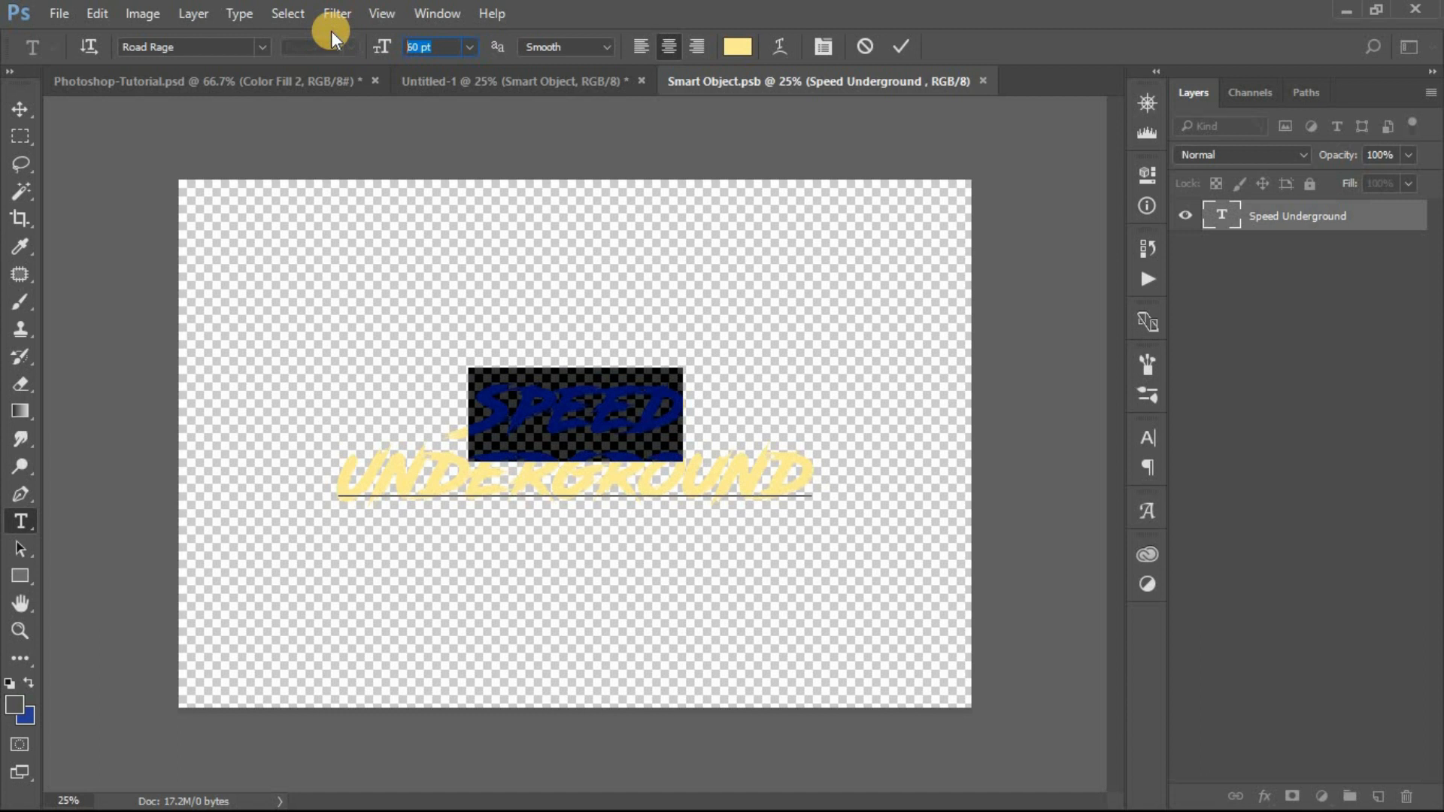
pyautogui.write('70')
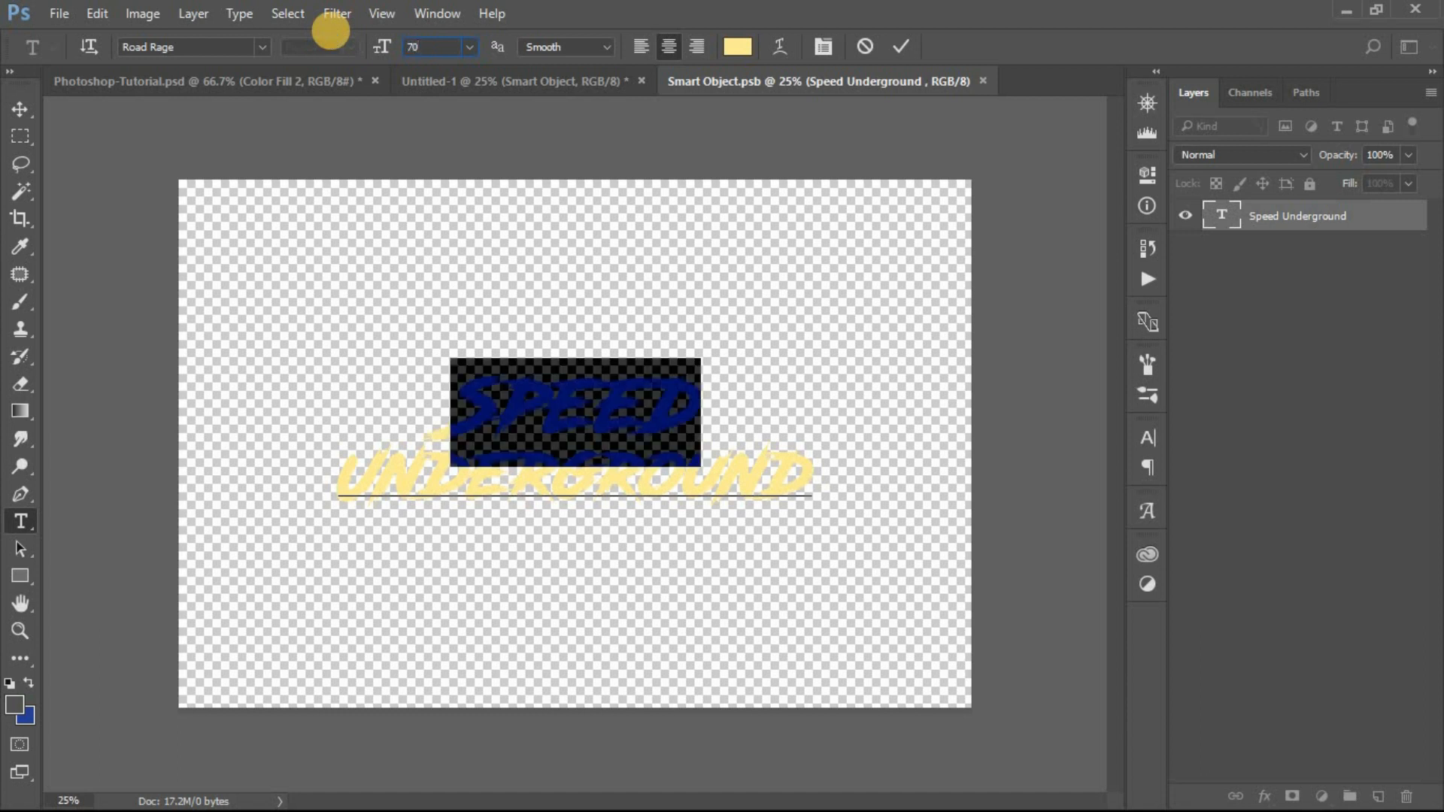
pyautogui.press('BackSpace')
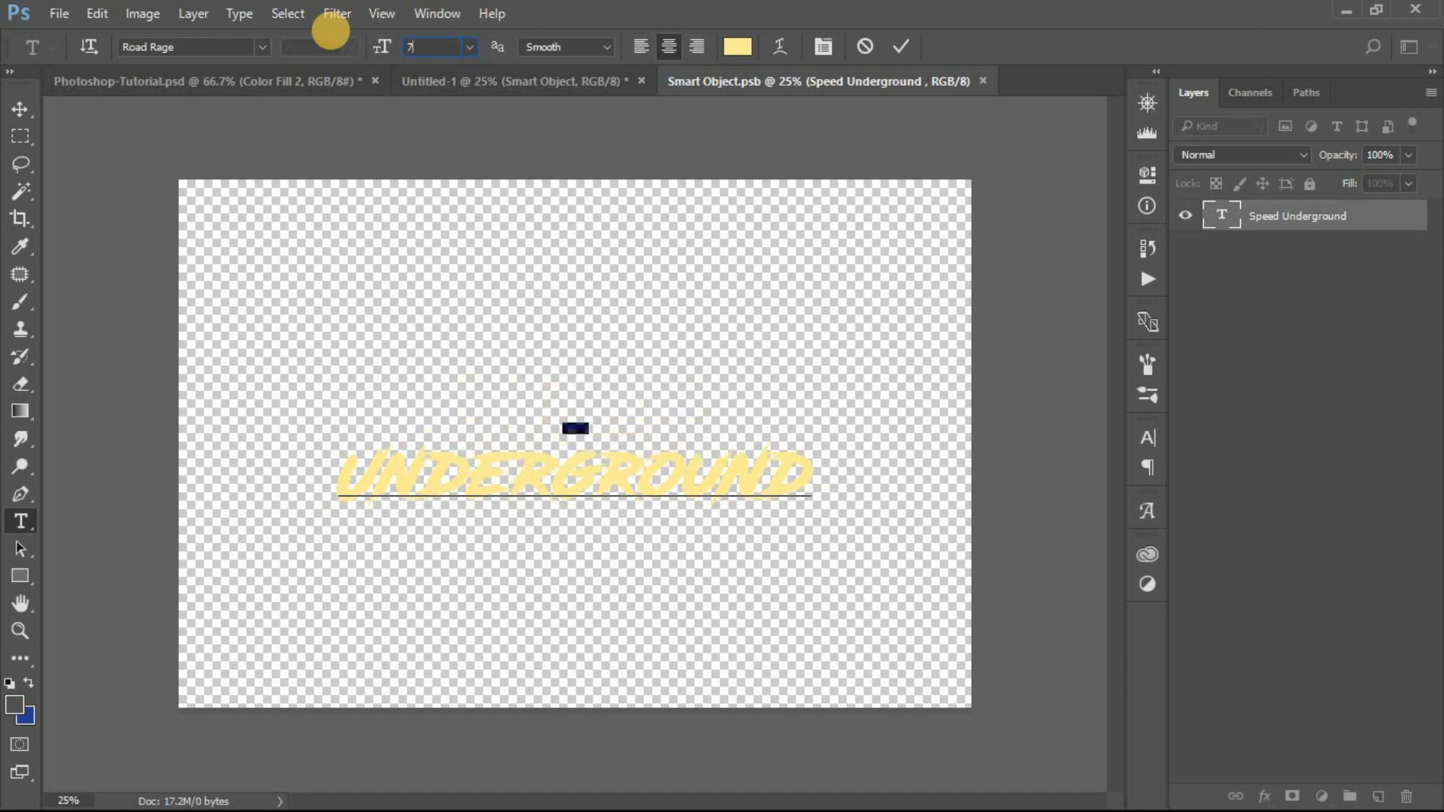
pyautogui.write('5')
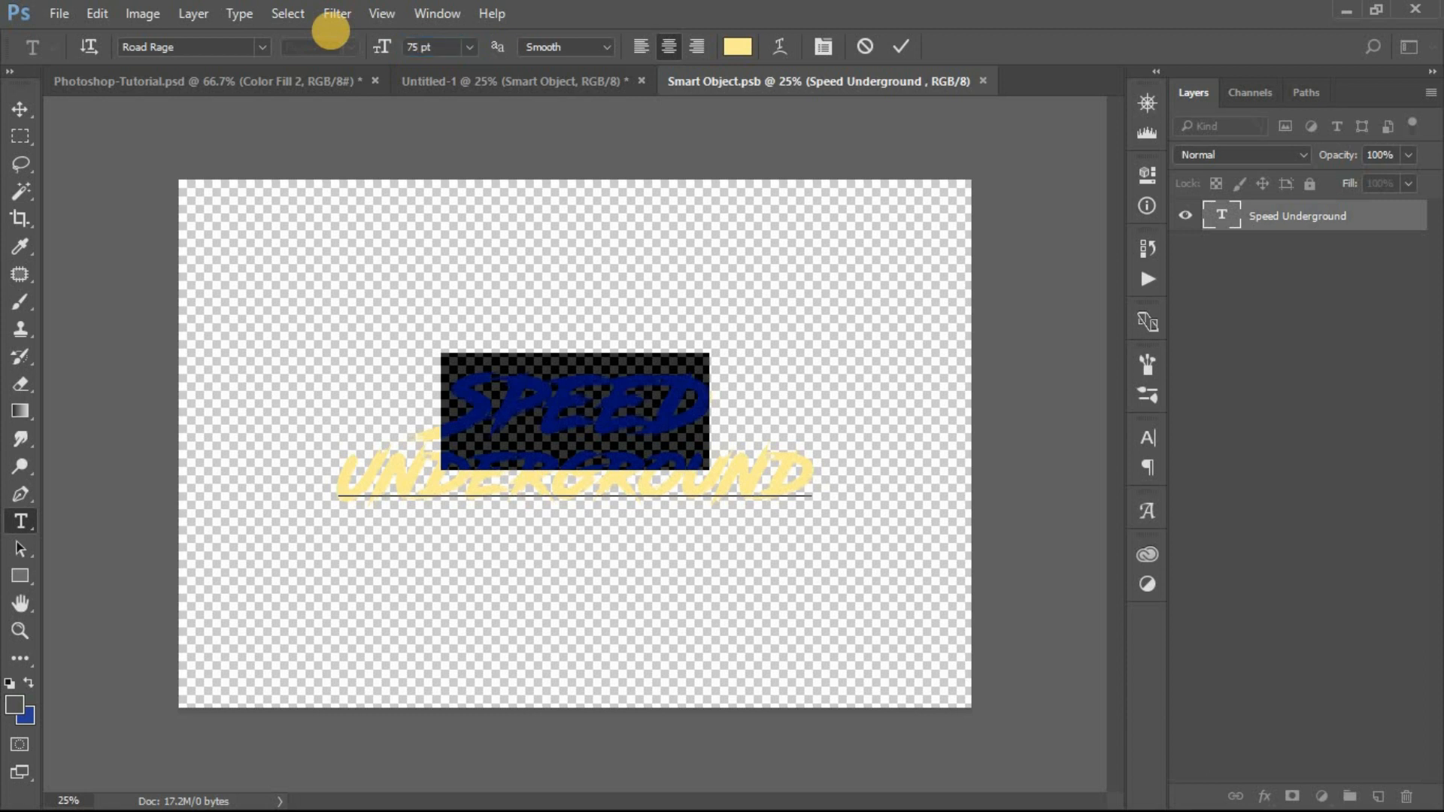
pyautogui.hotkey('ctrl', 'Return')
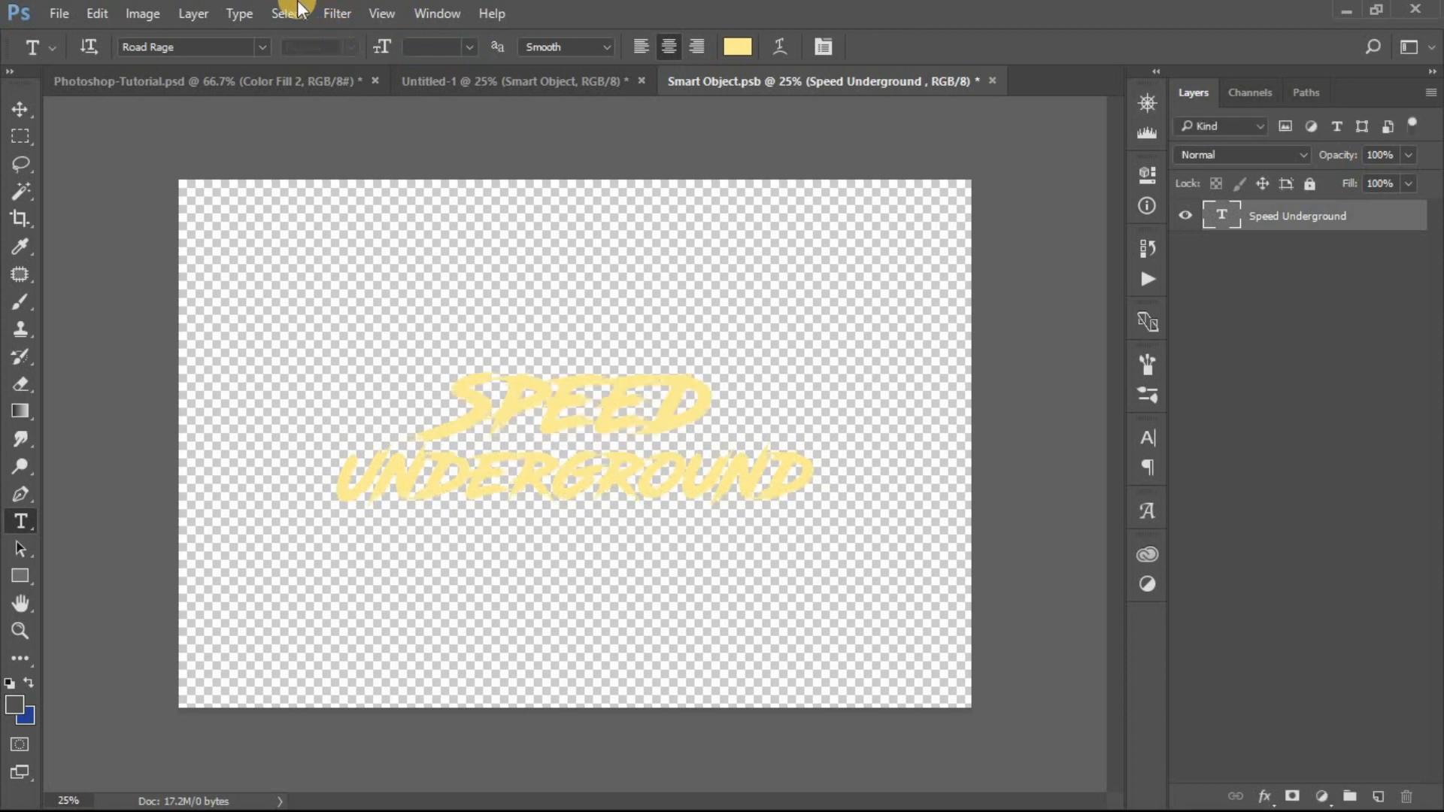
# - Save the edited contents of the Smart Object and close its document
pyautogui.click(58, 13)
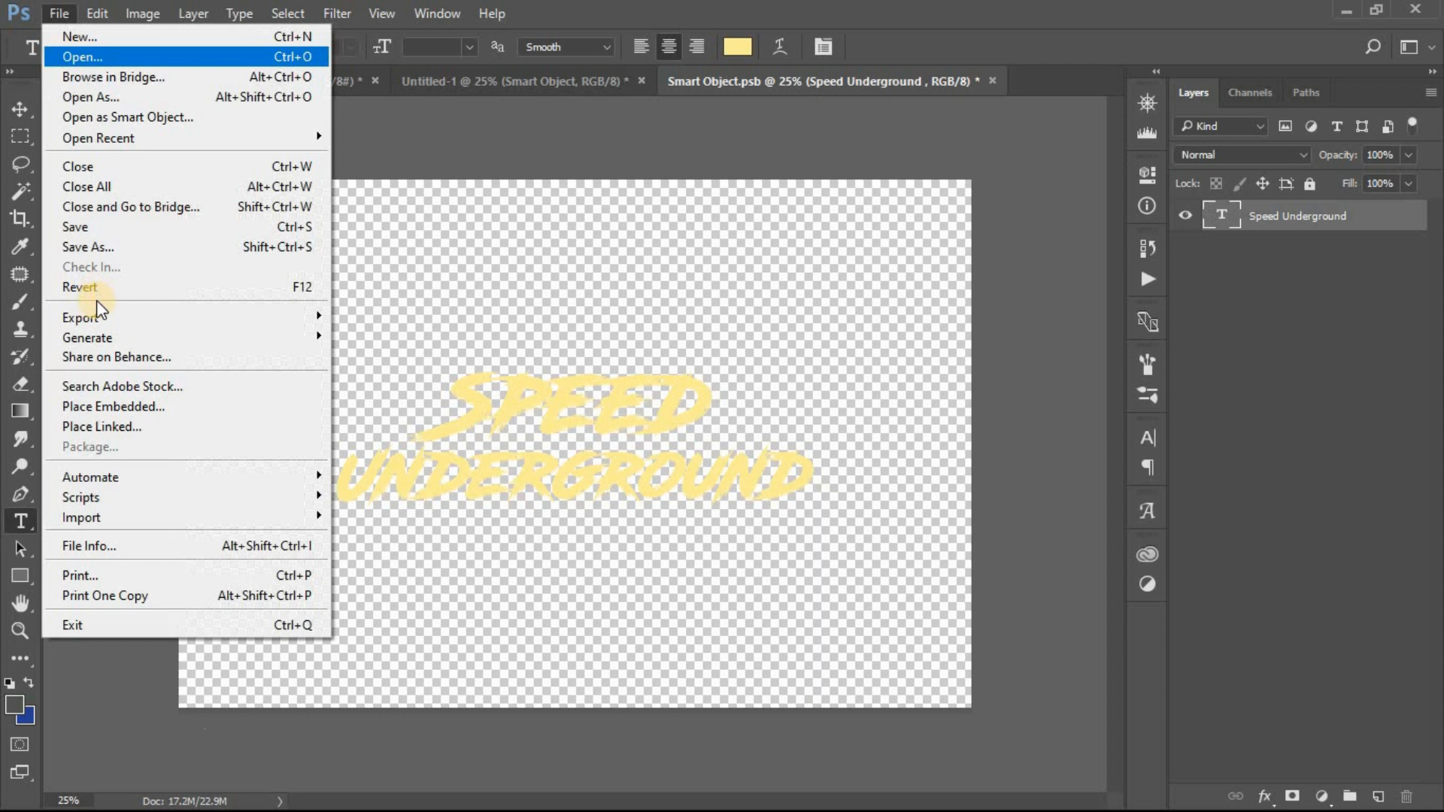
pyautogui.click(90, 227)
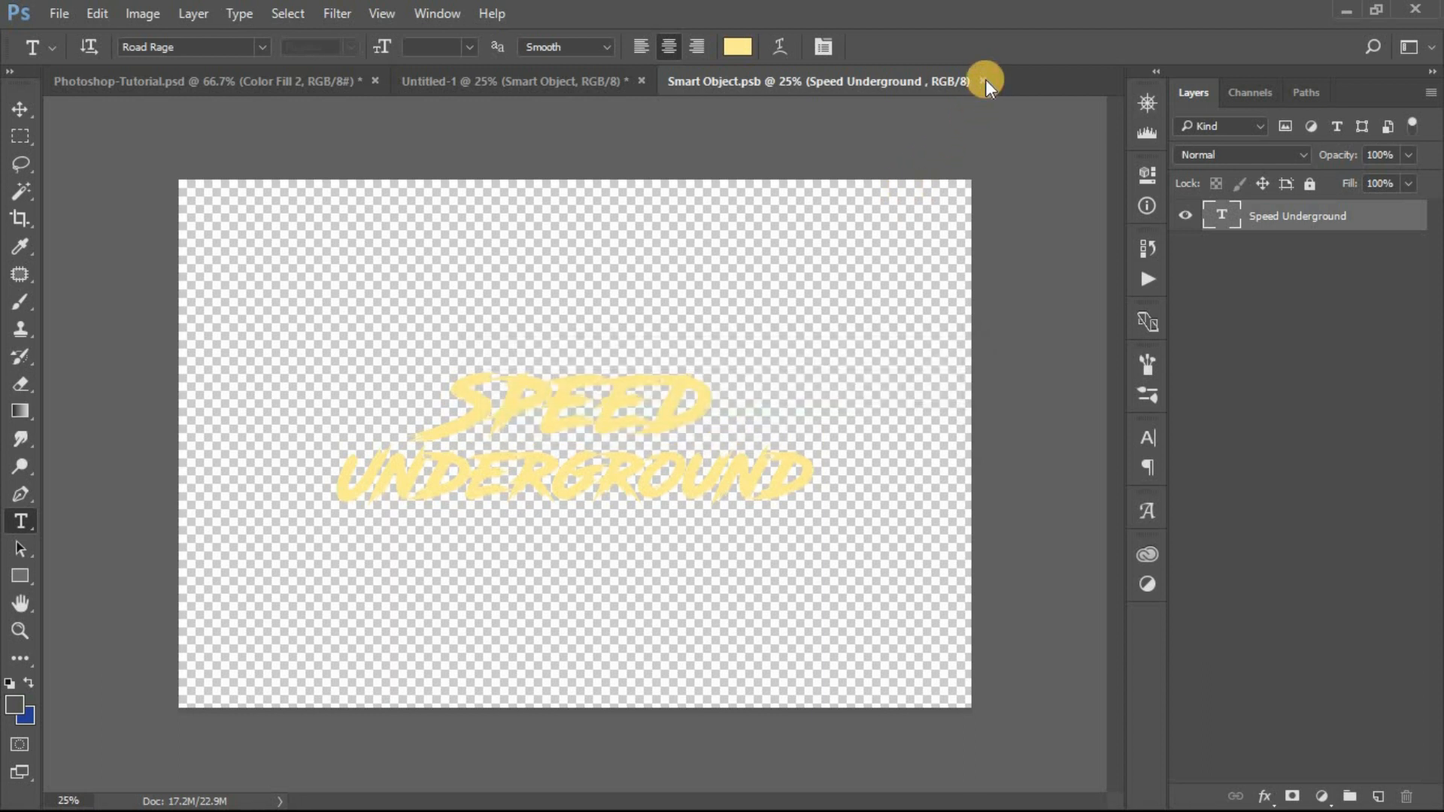
pyautogui.click(985, 80)
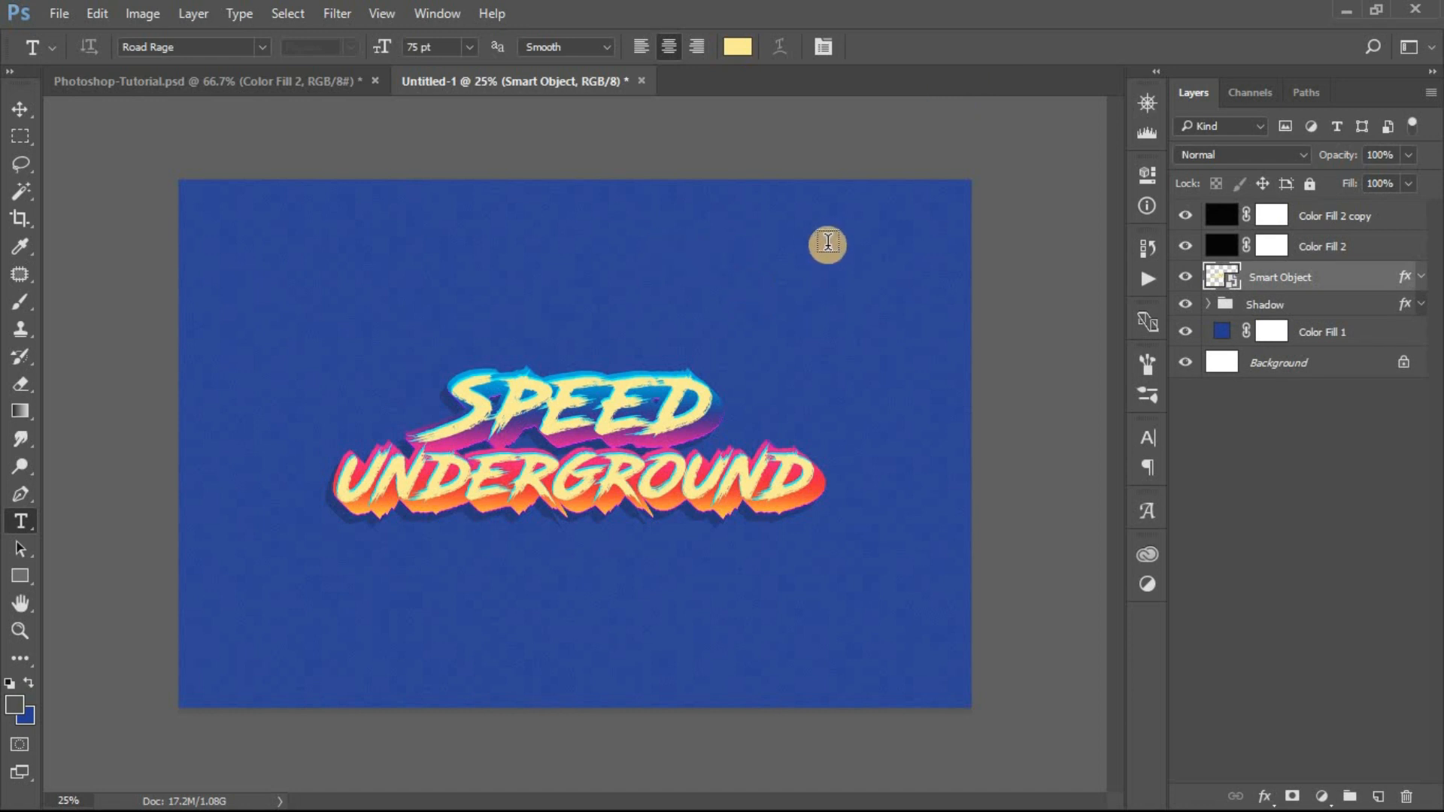
# - Add a Gradient fill layer directly above the Color Fill 1 layer, using the Black, White gradient preset
pyautogui.click(265, 75)
pyautogui.click(512, 84)
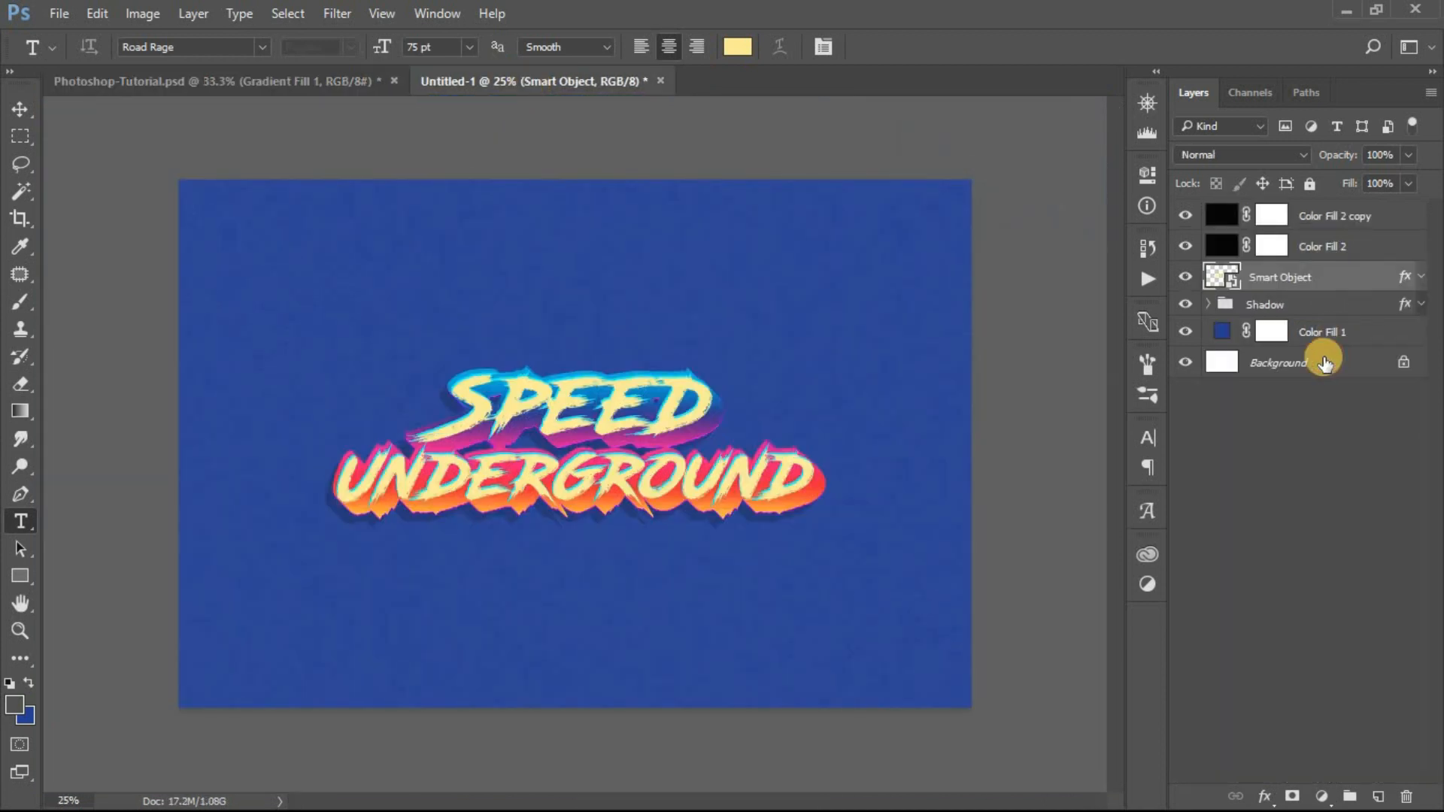
pyautogui.click(1324, 333)
pyautogui.click(1322, 794)
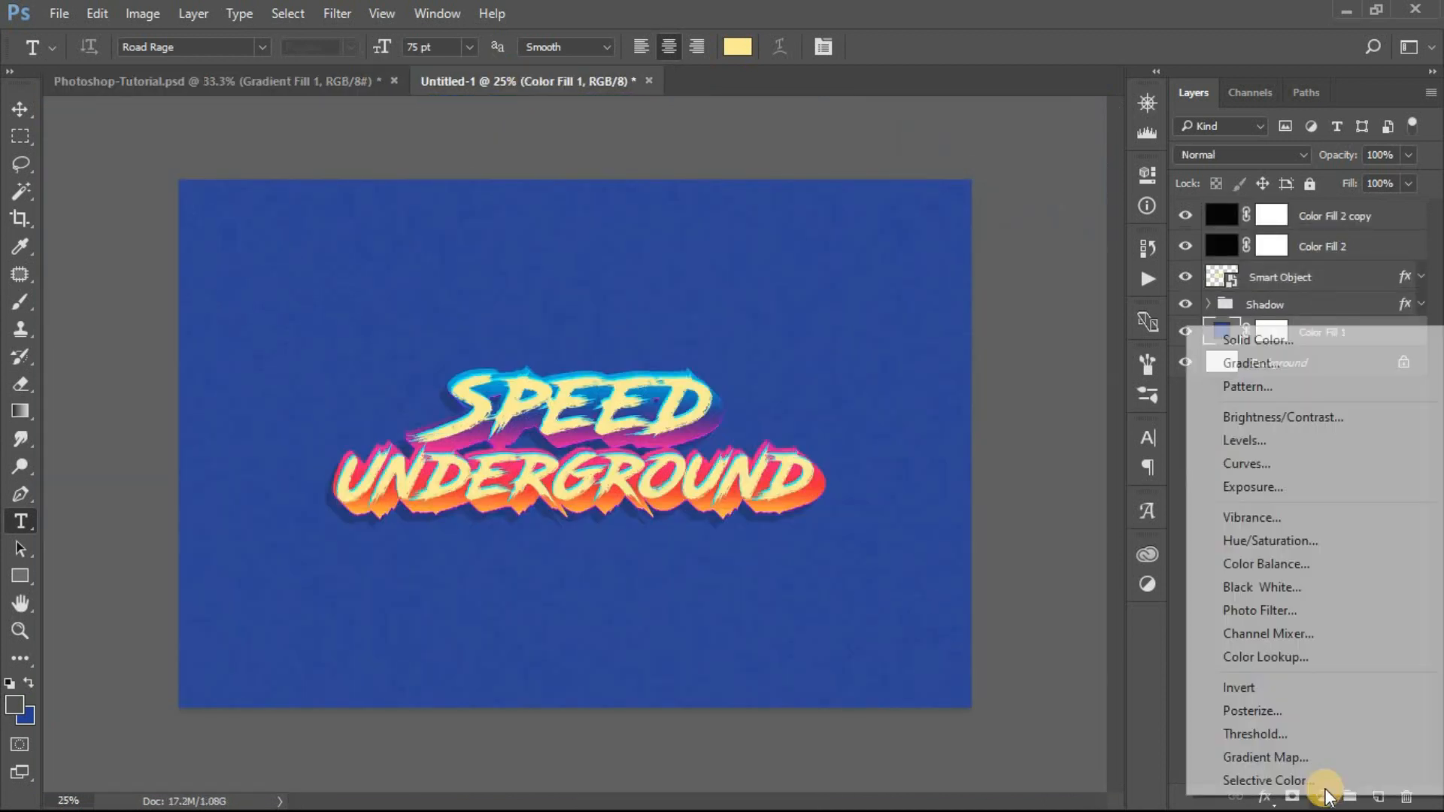
pyautogui.click(1272, 365)
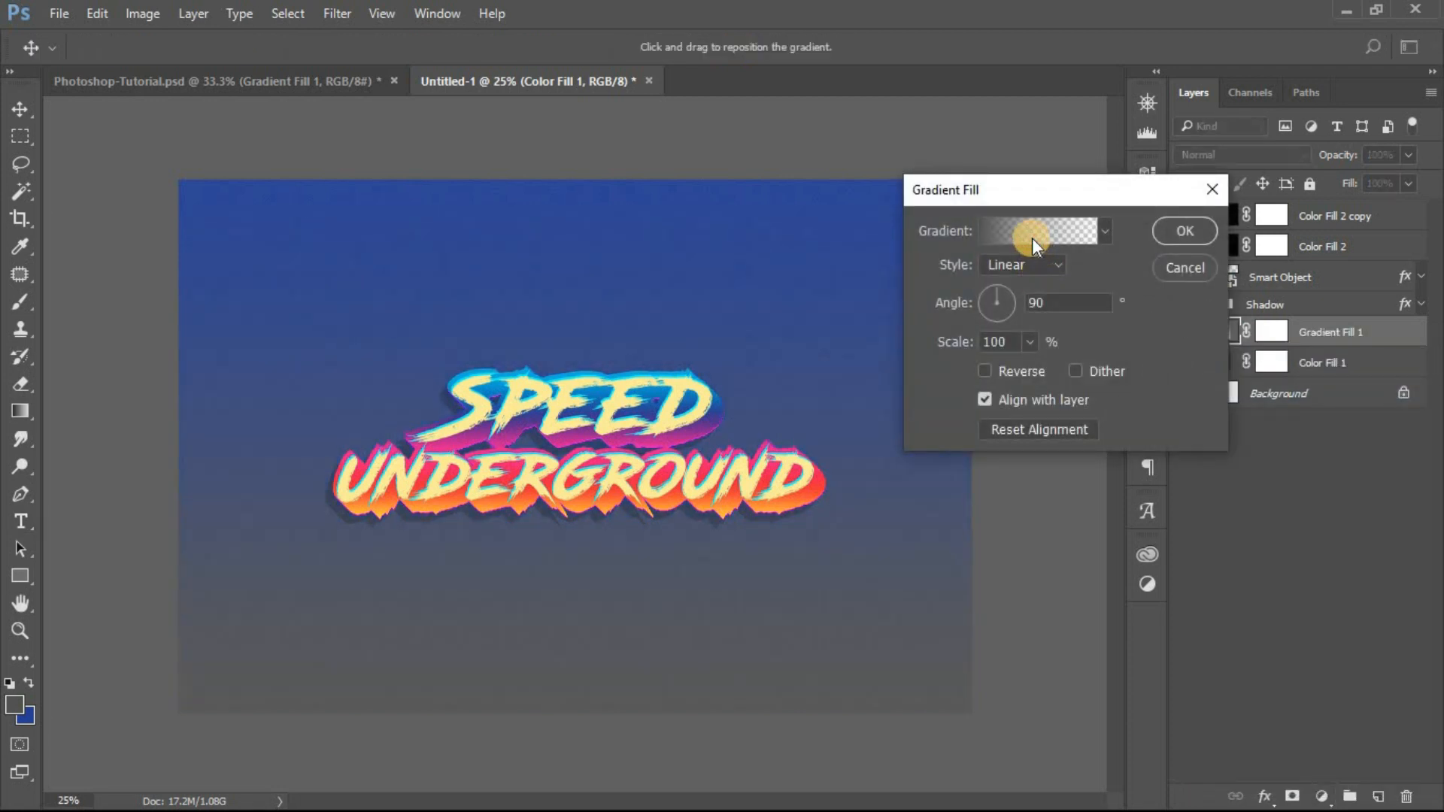
pyautogui.click(1032, 238)
pyautogui.click(767, 230)
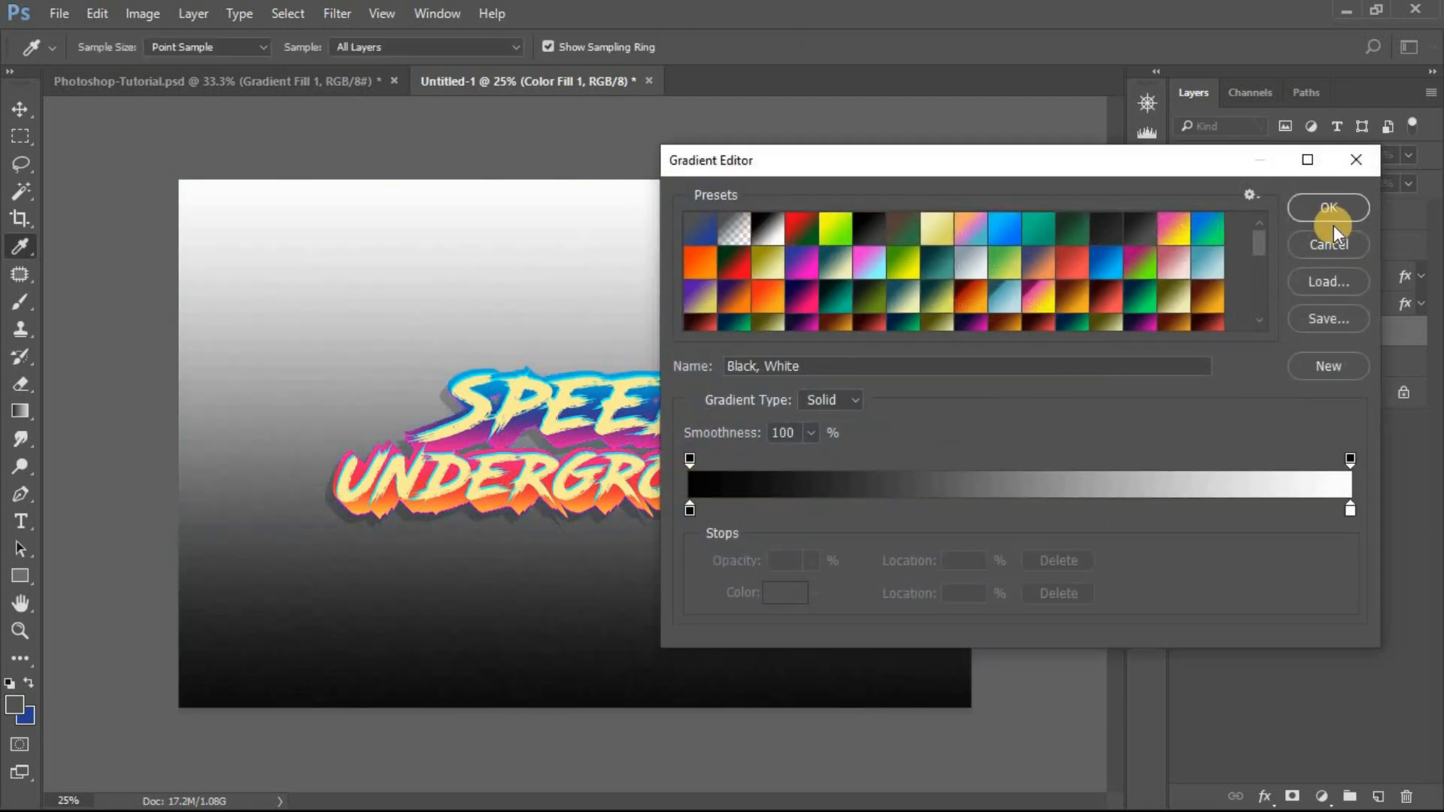
pyautogui.click(1329, 206)
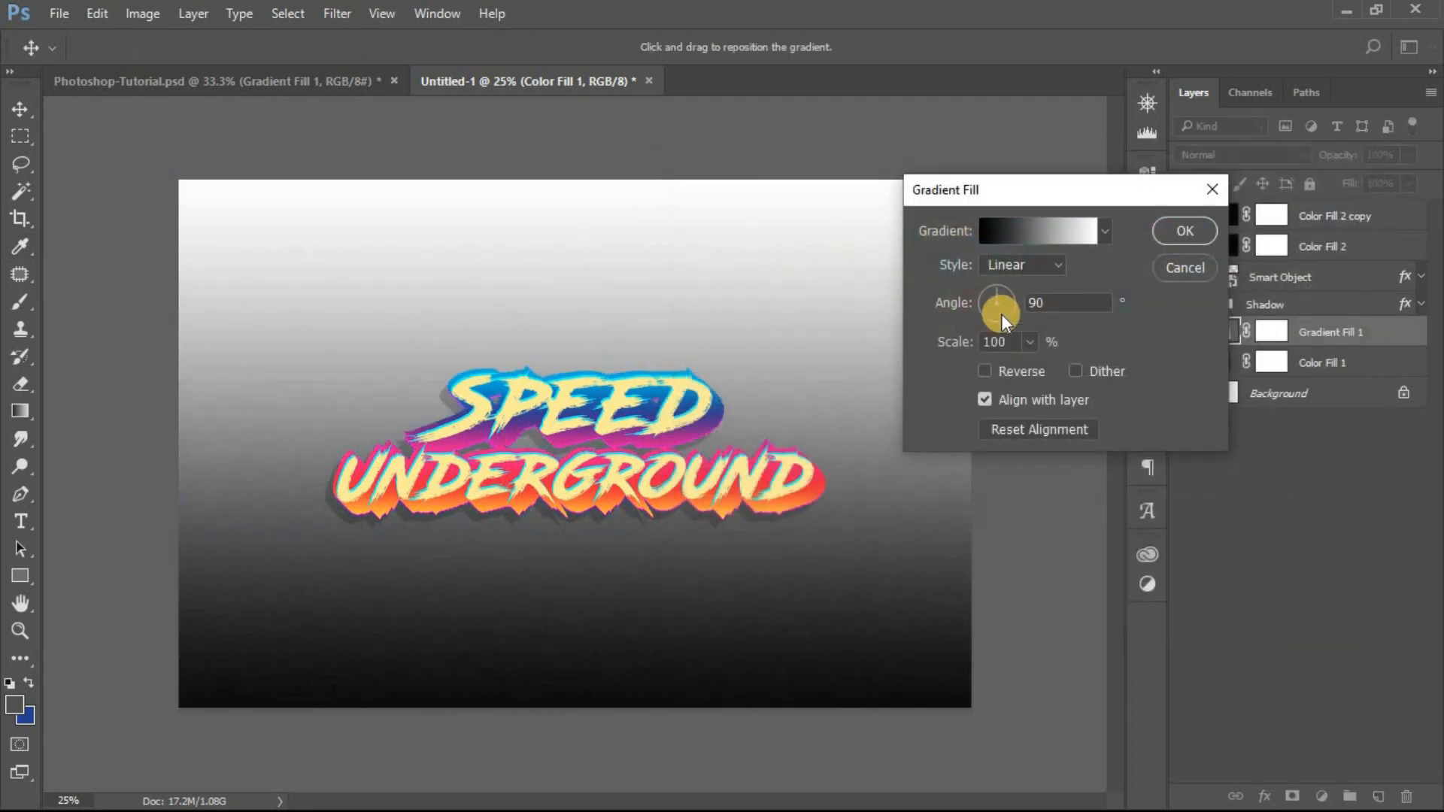
# - Set the gradient fill's scale to 200% and its angle to 45°, and apply the fill
pyautogui.click(936, 339)
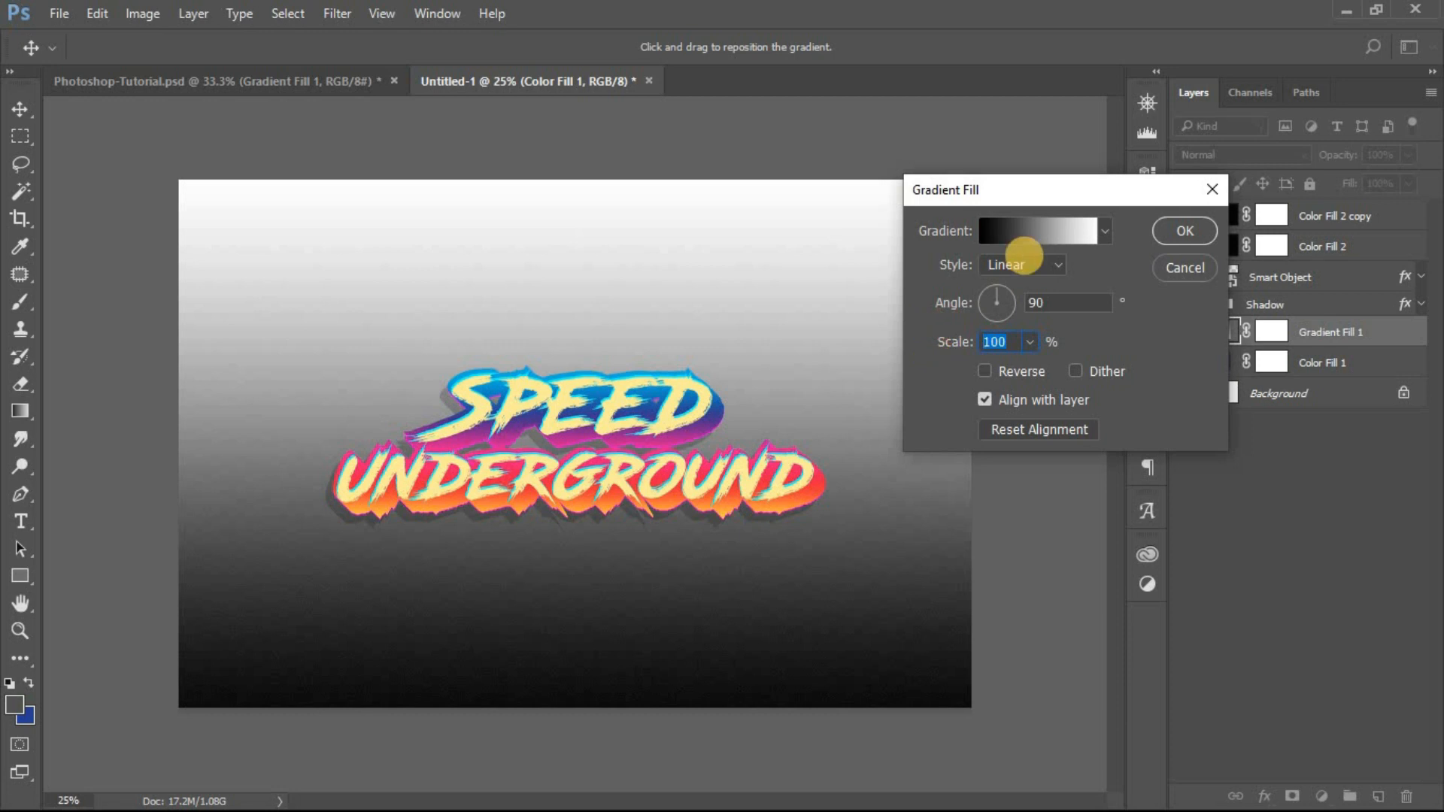
pyautogui.write('200')
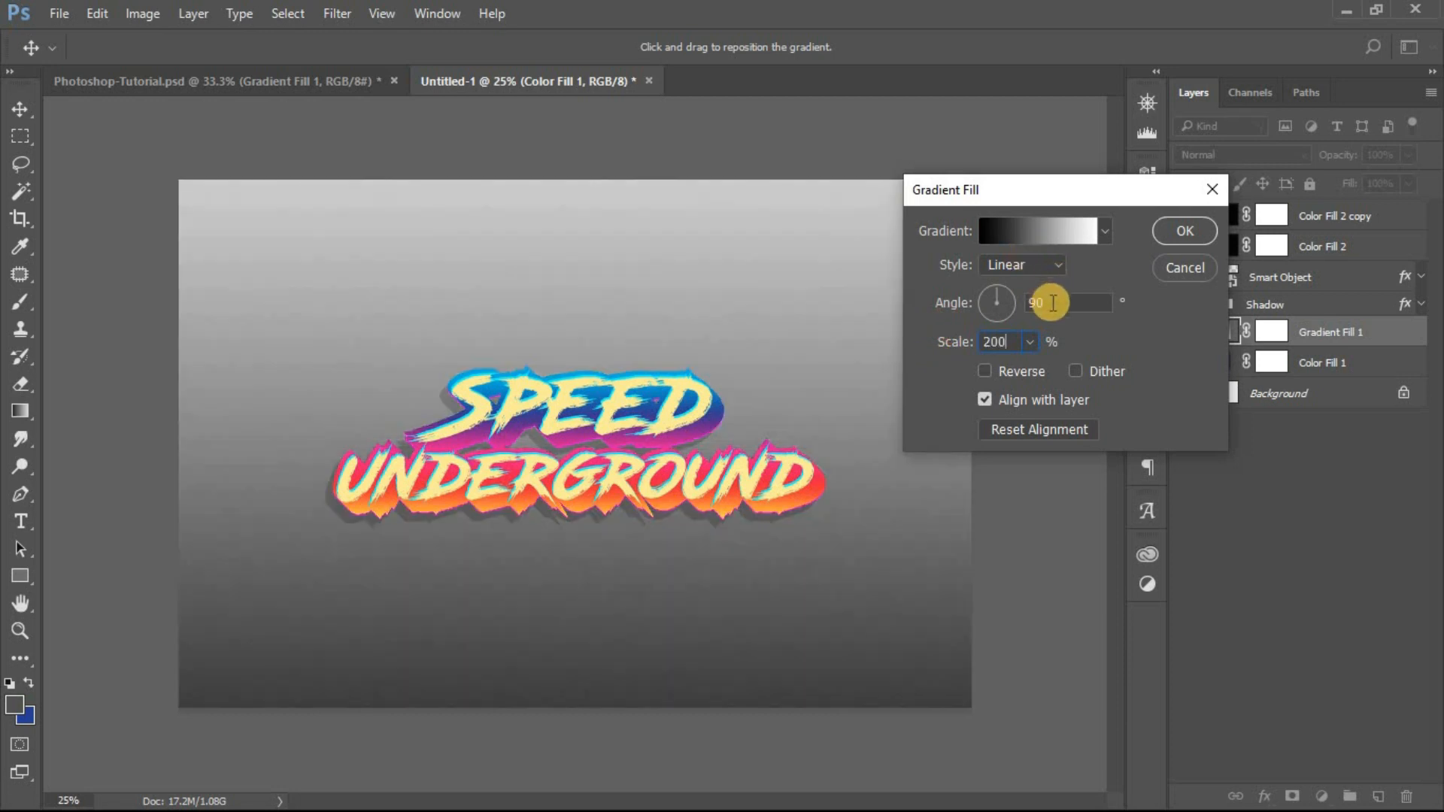
pyautogui.click(964, 300)
pyautogui.write('45')
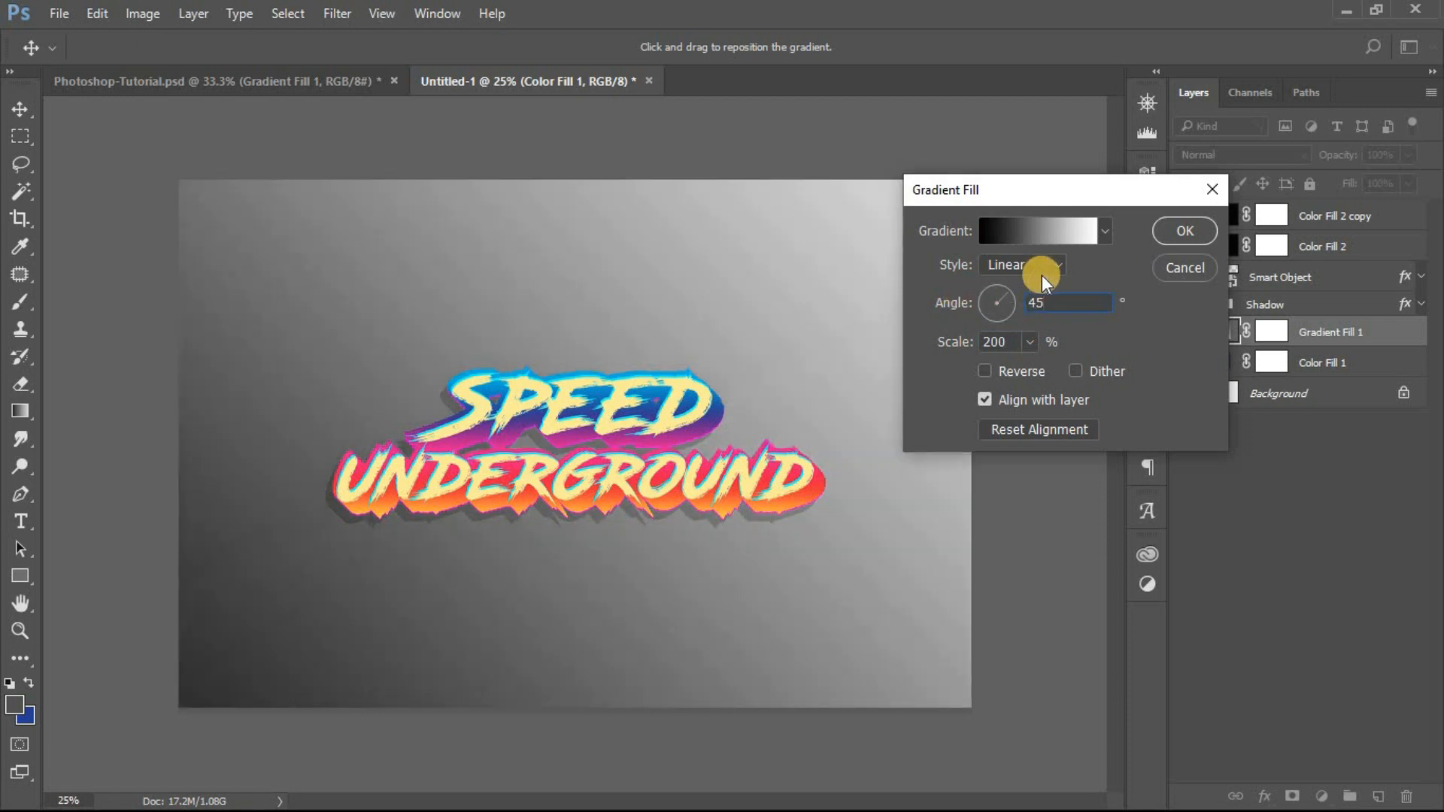
pyautogui.click(1185, 233)
# - Set the blend mode of the Gradient Fill 1 layer to Soft Light and compare with the reference document
pyautogui.click(1241, 157)
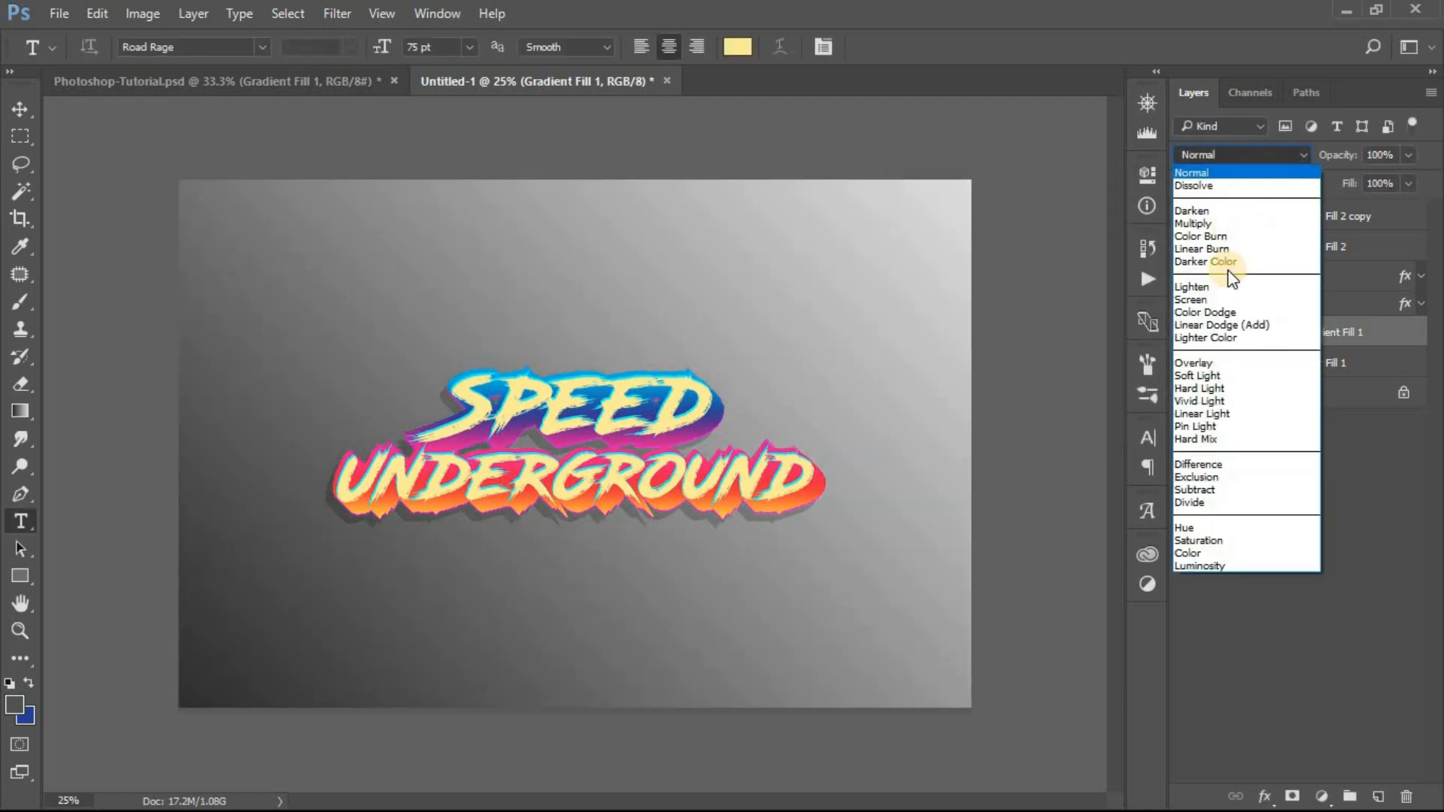
pyautogui.click(1200, 376)
pyautogui.click(1185, 363)
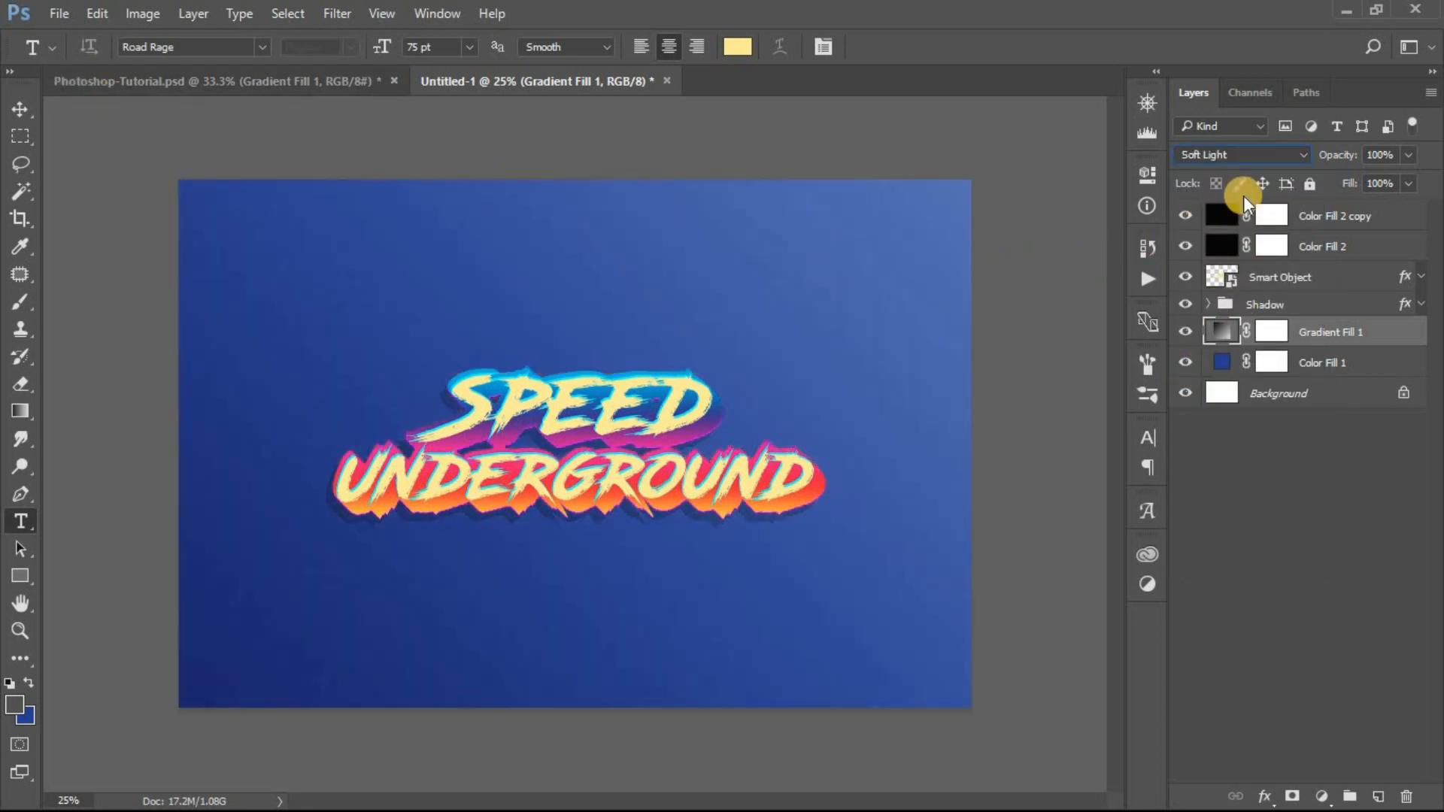
pyautogui.click(352, 84)
pyautogui.click(482, 84)
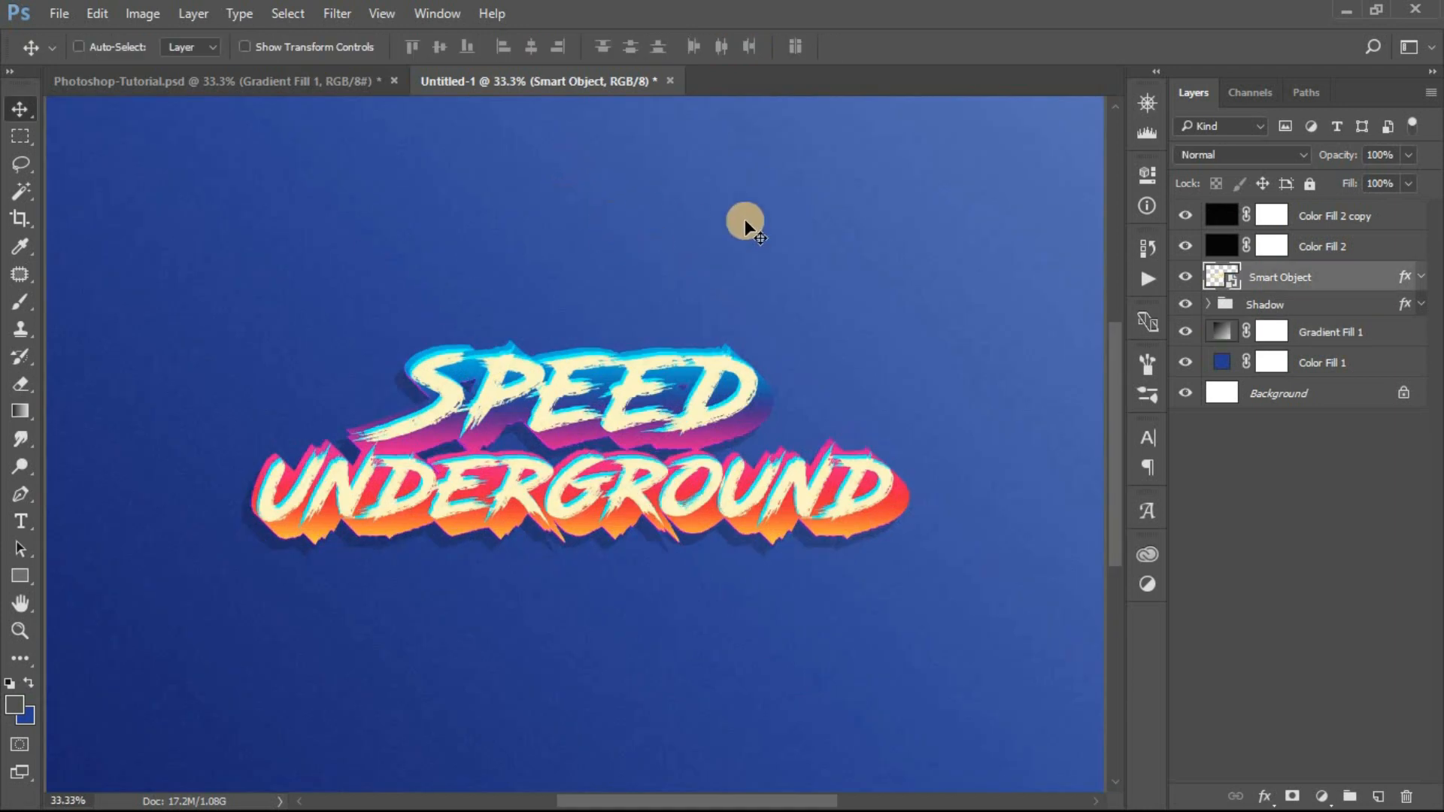
# - Open the Smart Object layer's contents and replace the word SPEED with THIRDHEIR
pyautogui.doubleClick(1224, 280)
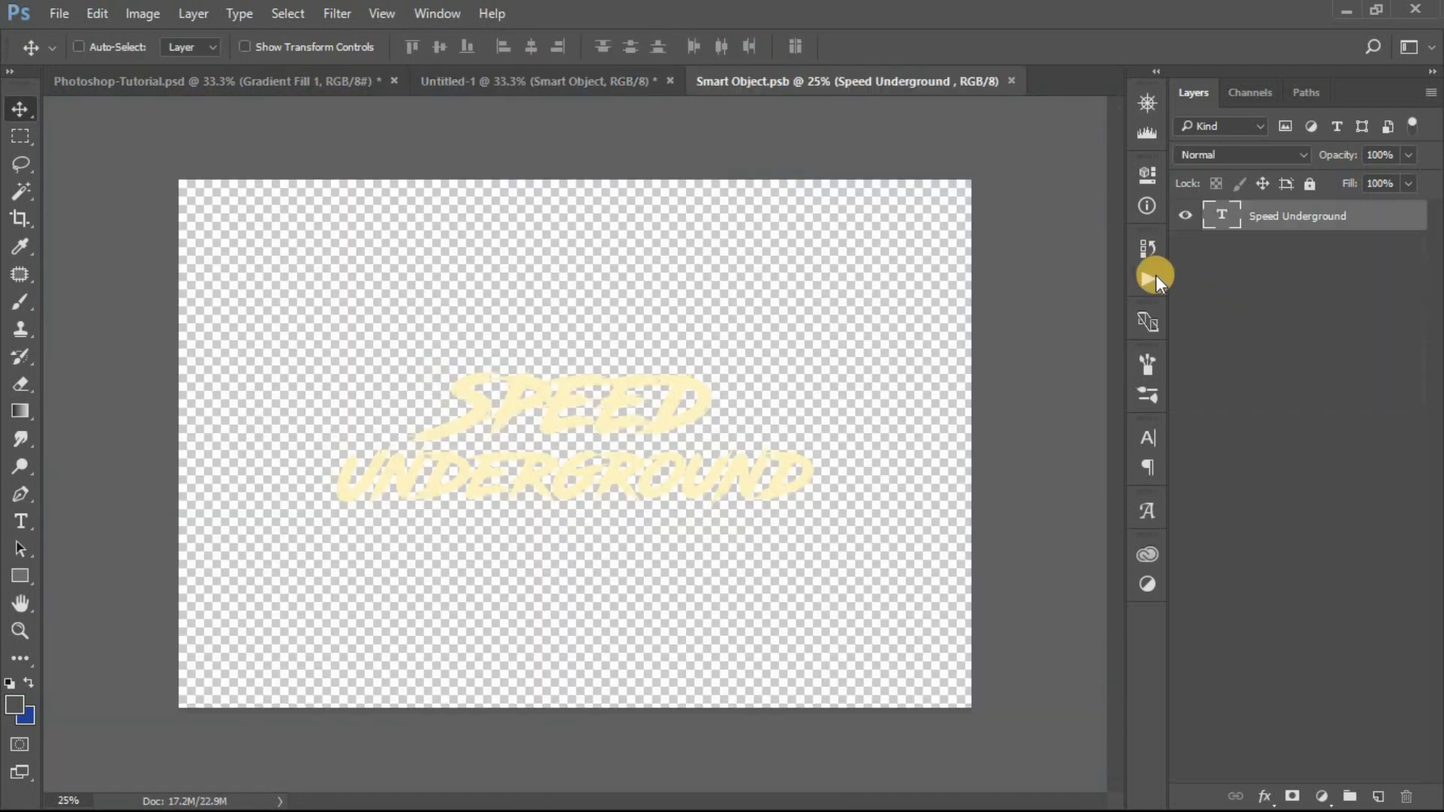
pyautogui.press('t')
pyautogui.click(619, 405)
pyautogui.moveTo(715, 396); pyautogui.dragTo(340, 399)
pyautogui.write('THIRD')
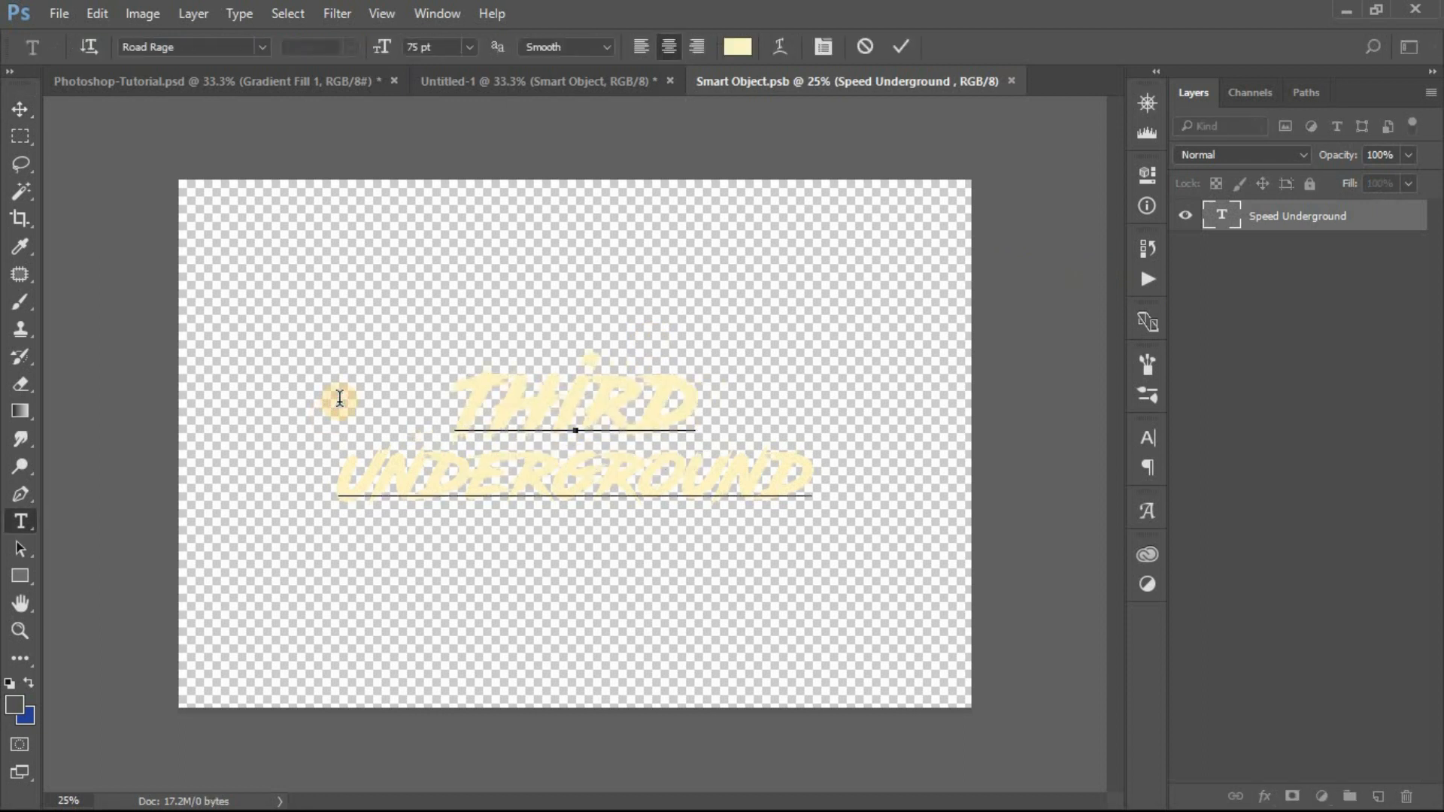
pyautogui.write('HEIR')
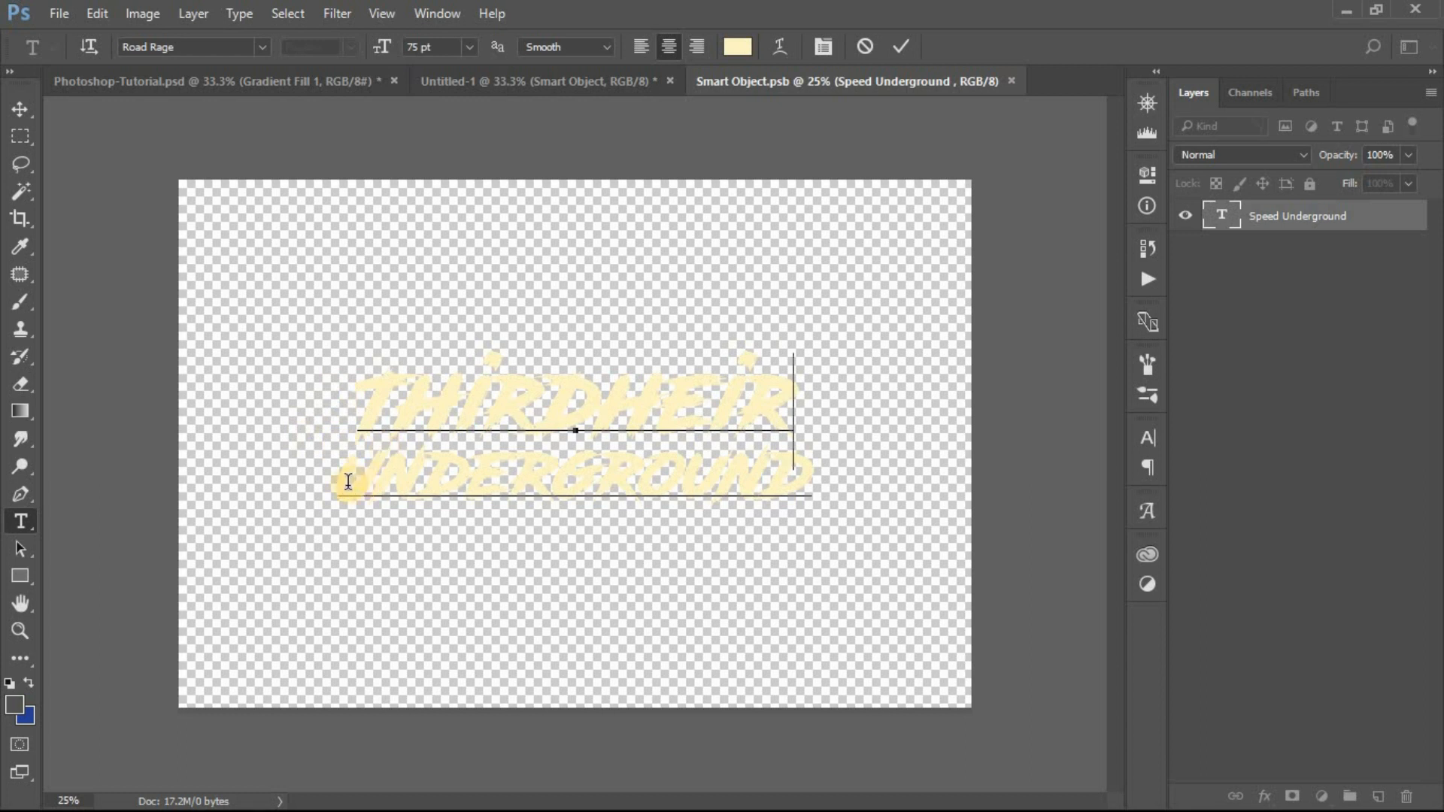
# - Replace the word UNDERGROUND on the second text line with STUDIO and commit the text
pyautogui.moveTo(348, 482); pyautogui.dragTo(1030, 522)
pyautogui.write('STUDIO')
pyautogui.click(1030, 525)
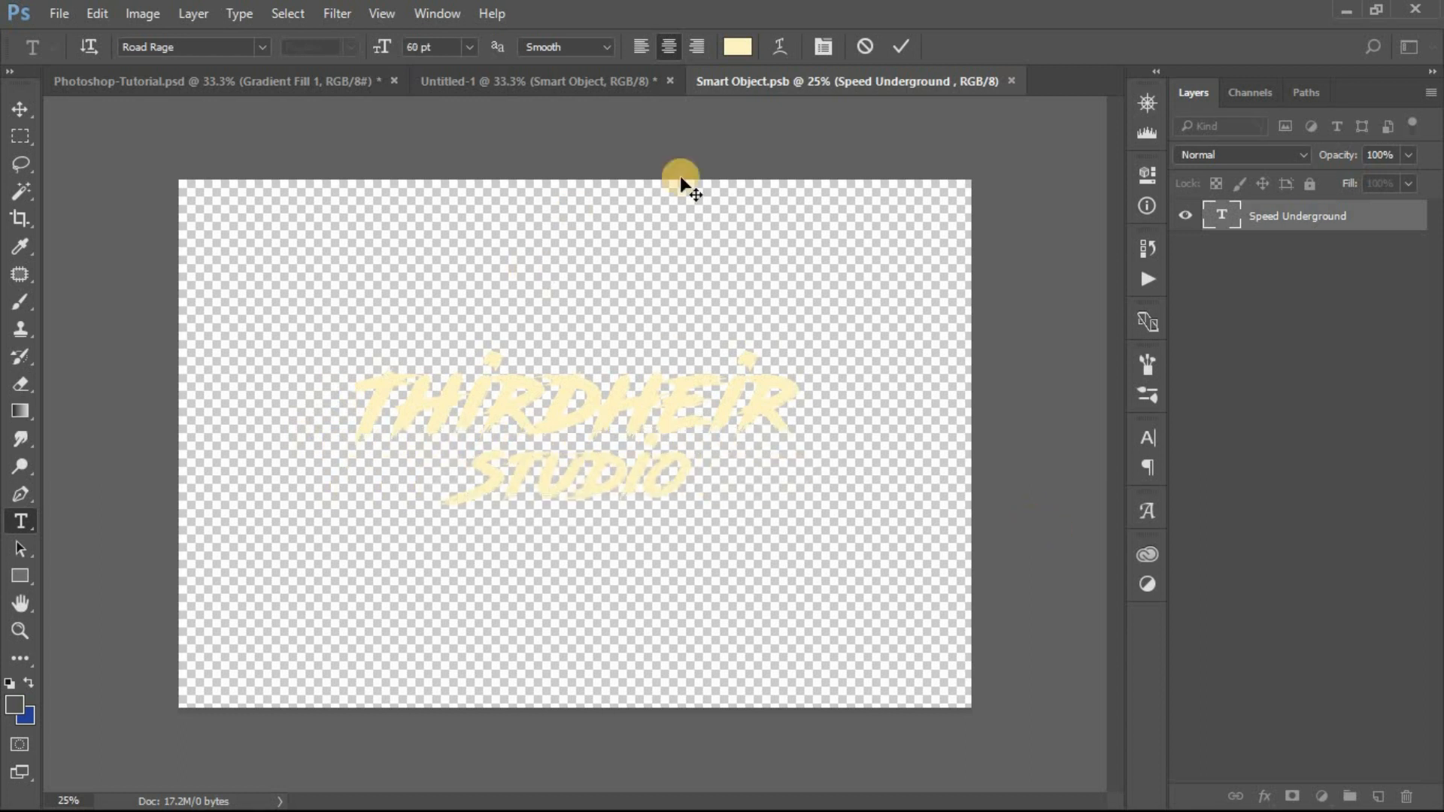
# - Save and close the Smart Object's contents to update the main composition, and view the whole design
pyautogui.click(46, 18)
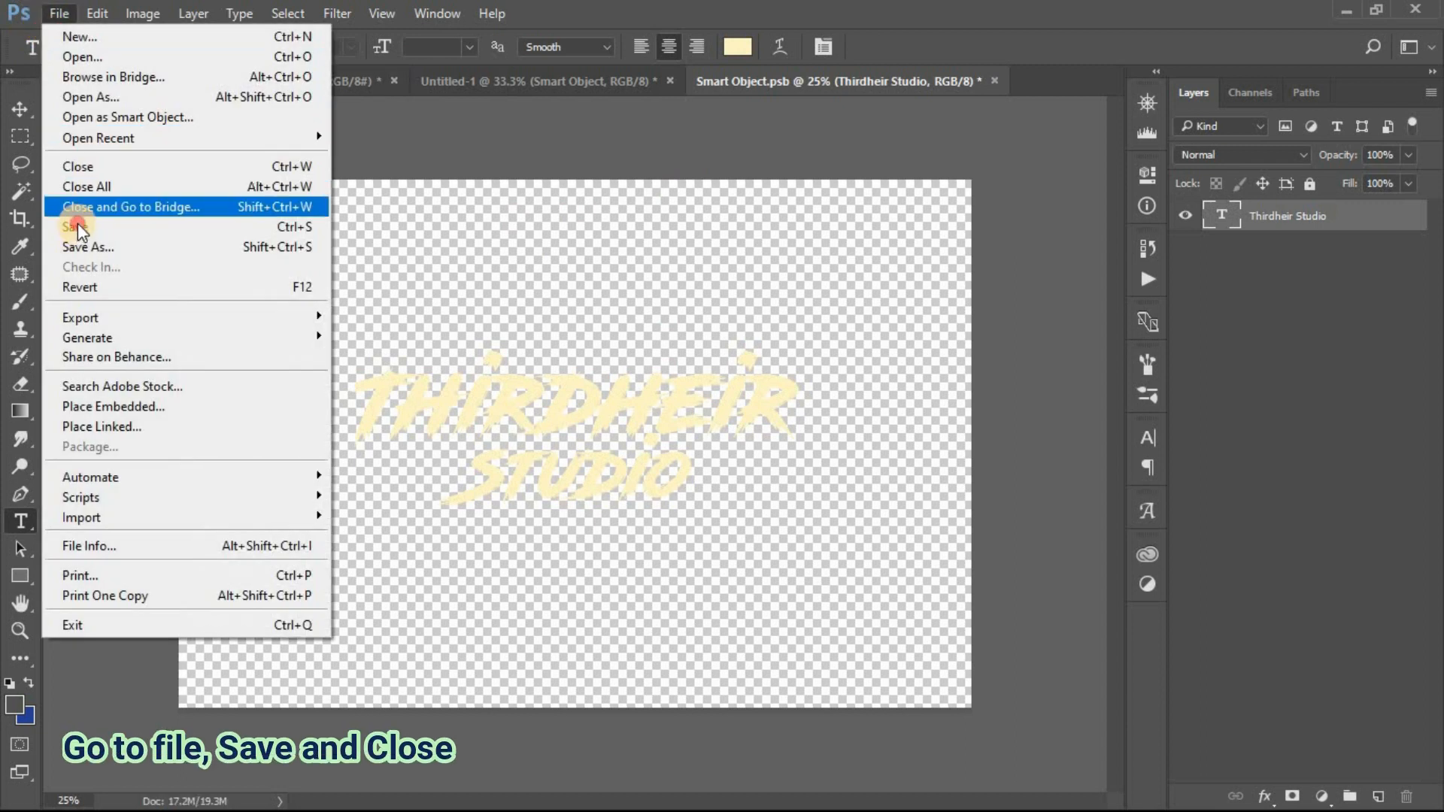
pyautogui.click(75, 226)
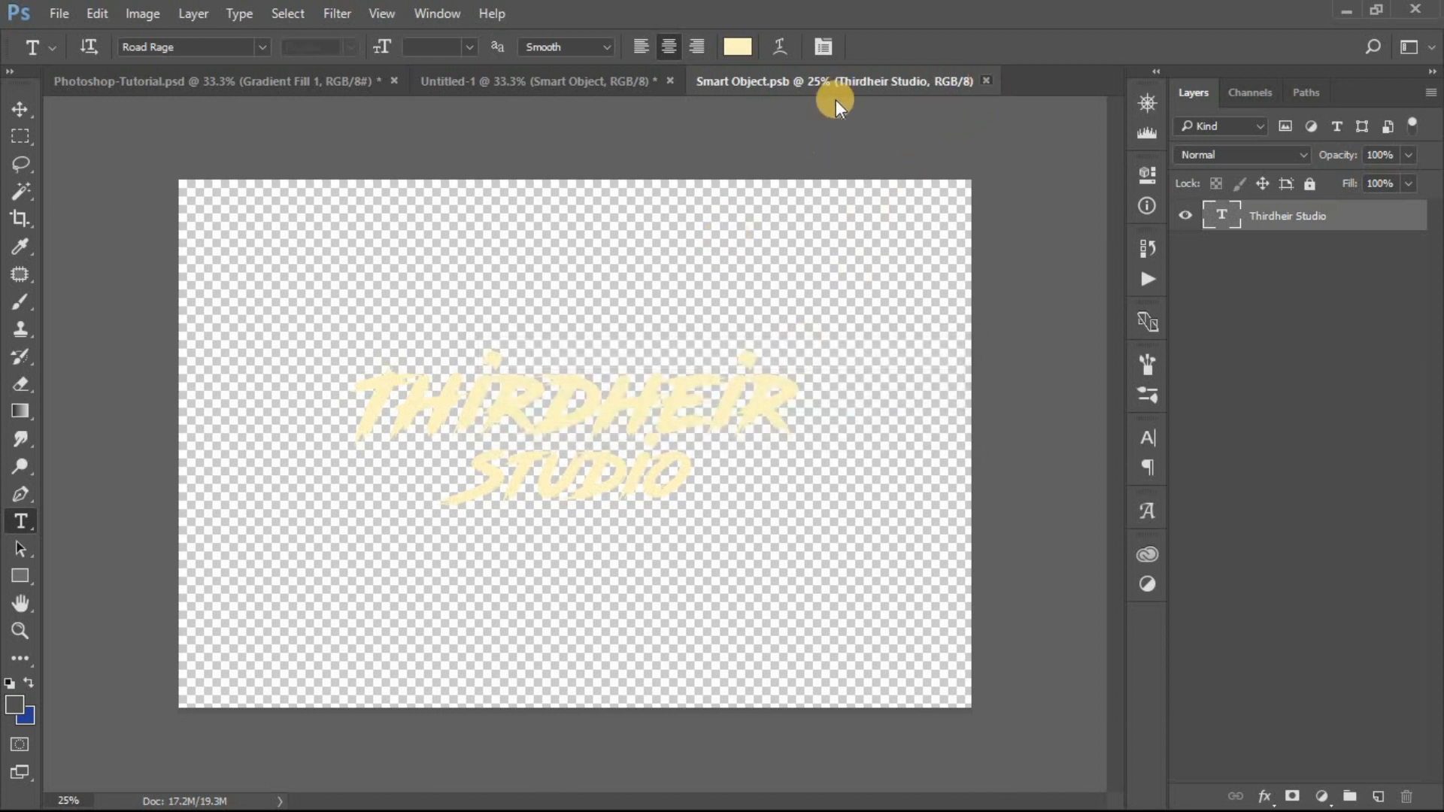
pyautogui.click(986, 81)
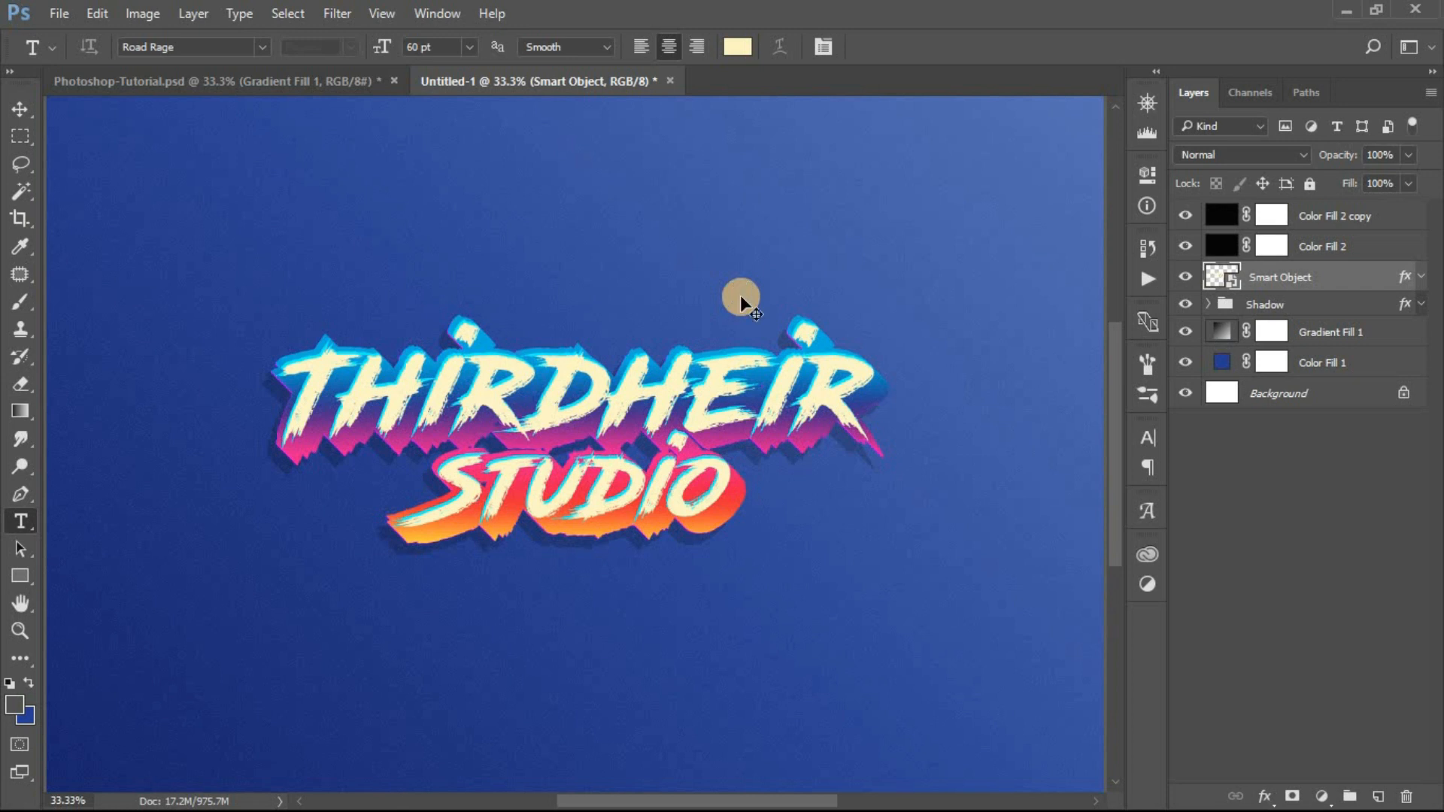
pyautogui.hotkey('ctrl', '-')
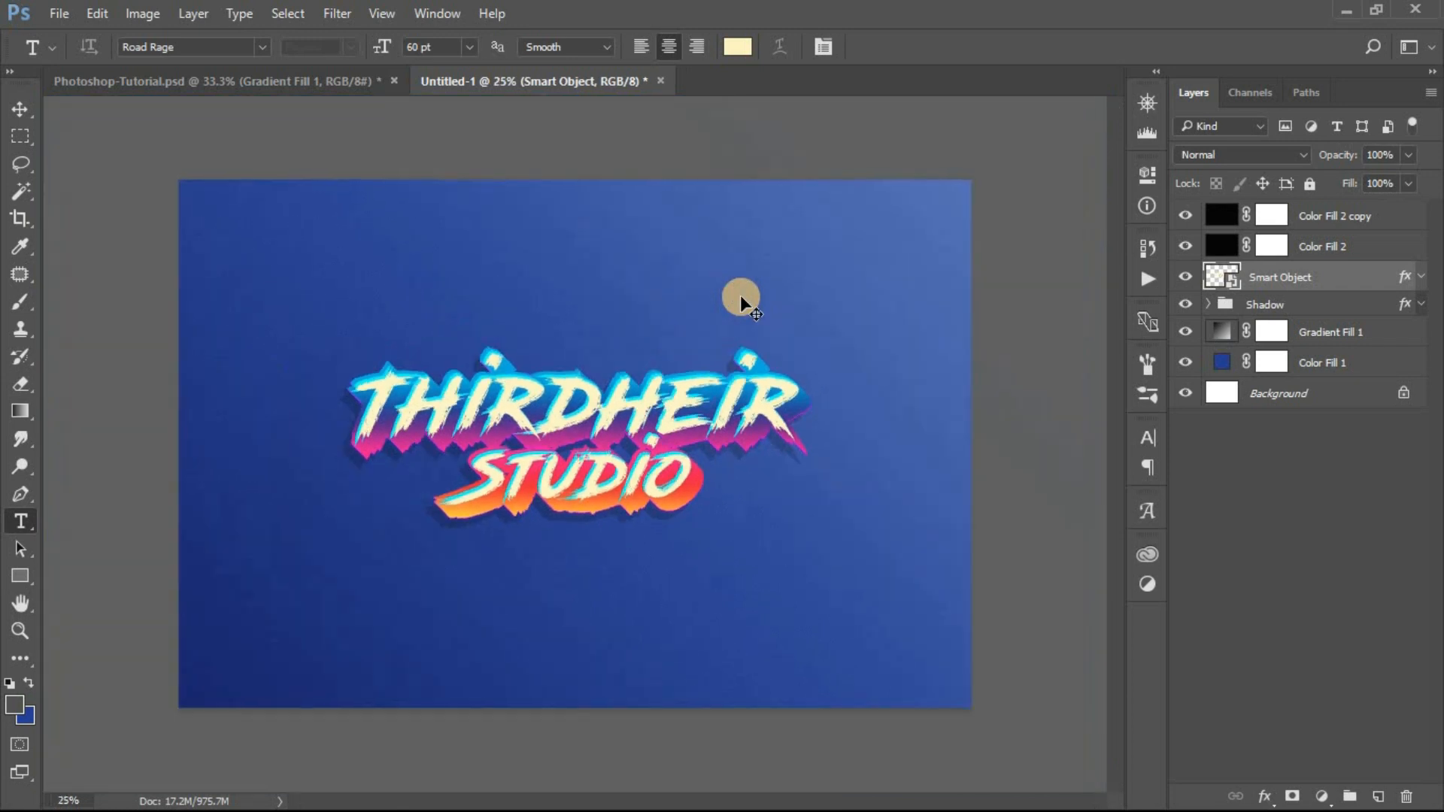
pyautogui.hotkey('ctrl', '-')
pyautogui.hotkey('ctrl', '+')
pyautogui.press('v')
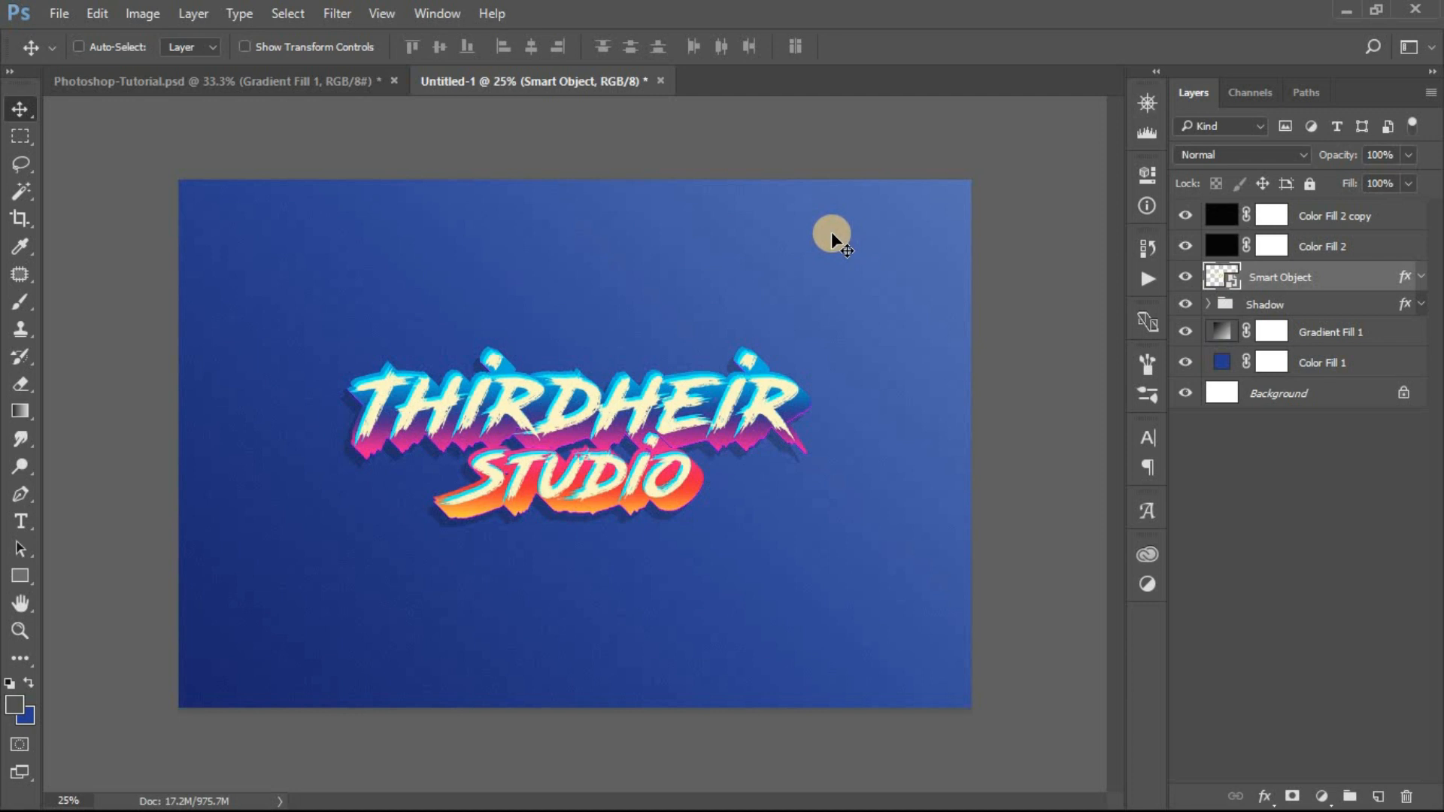